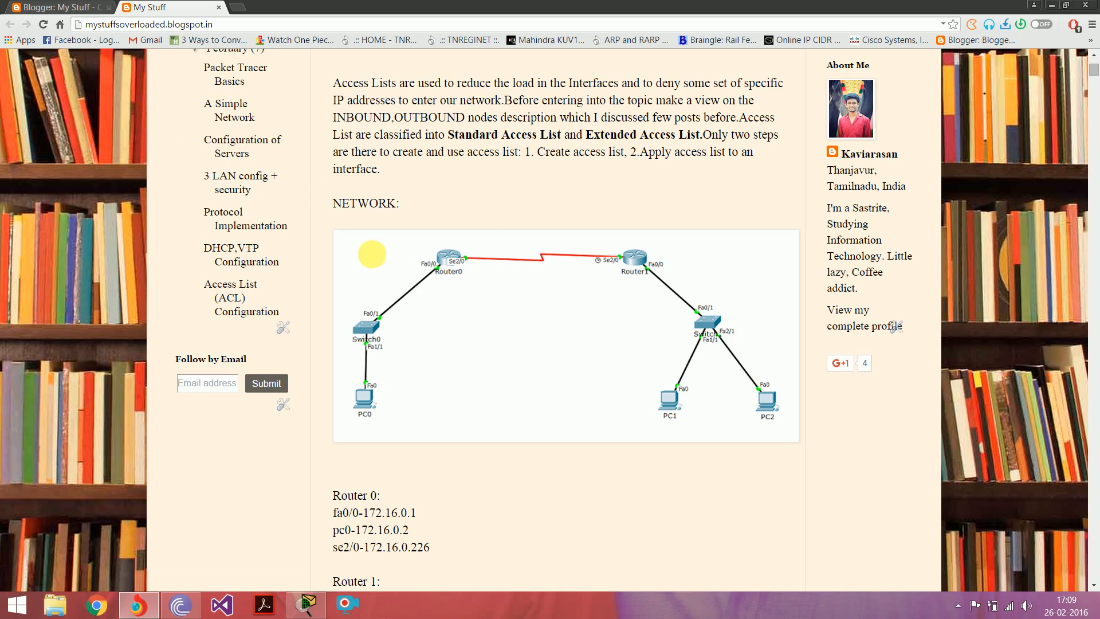
Step: Switch to Cisco Packet Tracer, open Router2's command-line interface and decline the initial configuration dialog
click(307, 605)
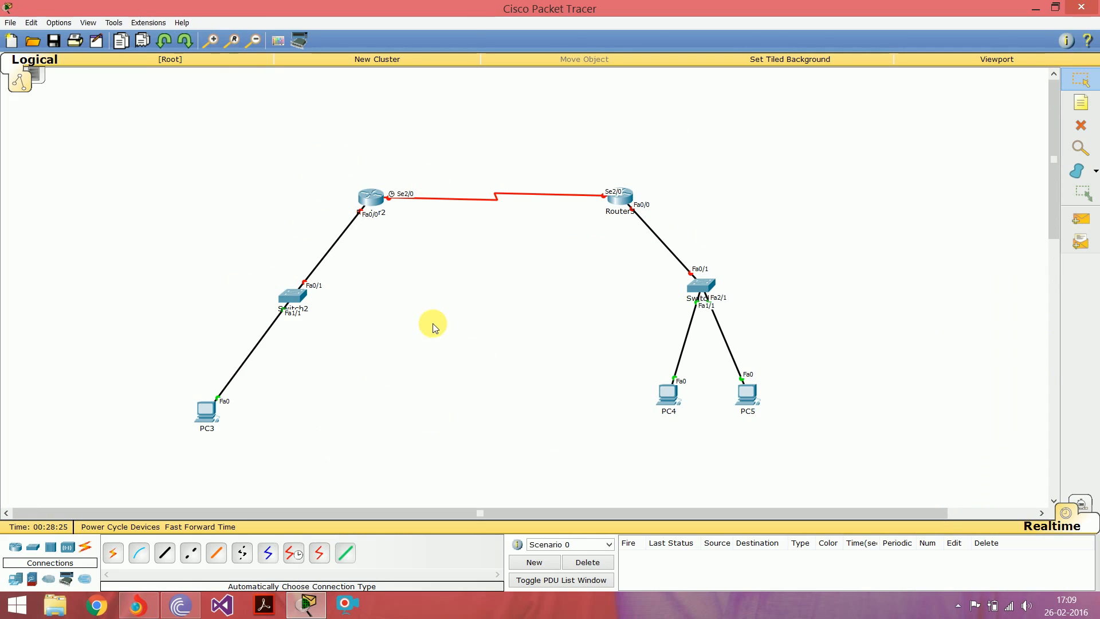
click(373, 198)
click(475, 185)
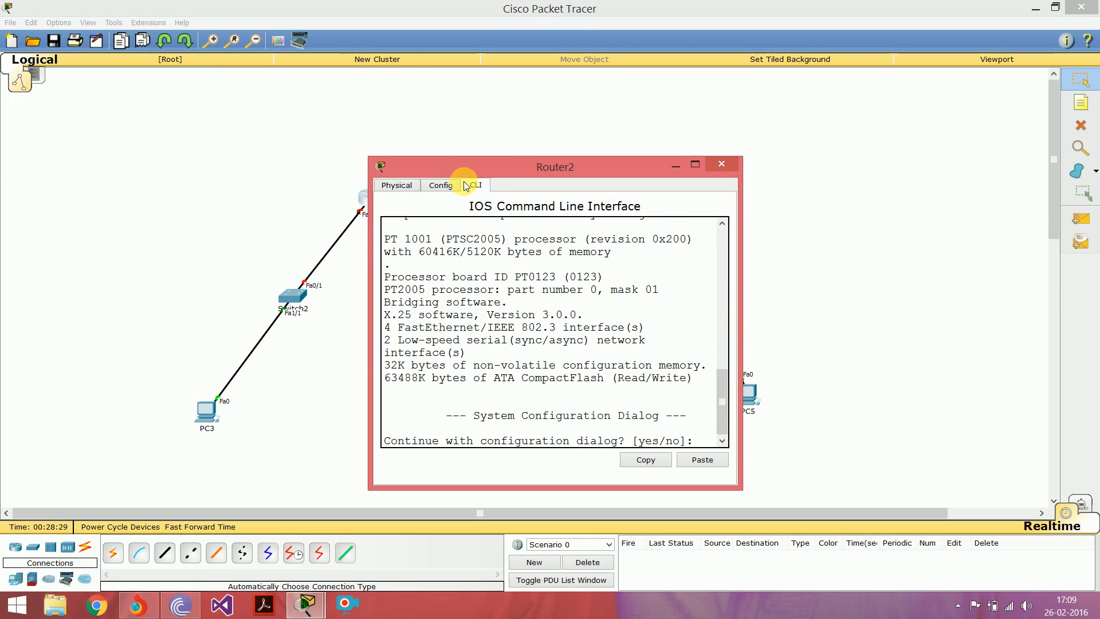
text(n)
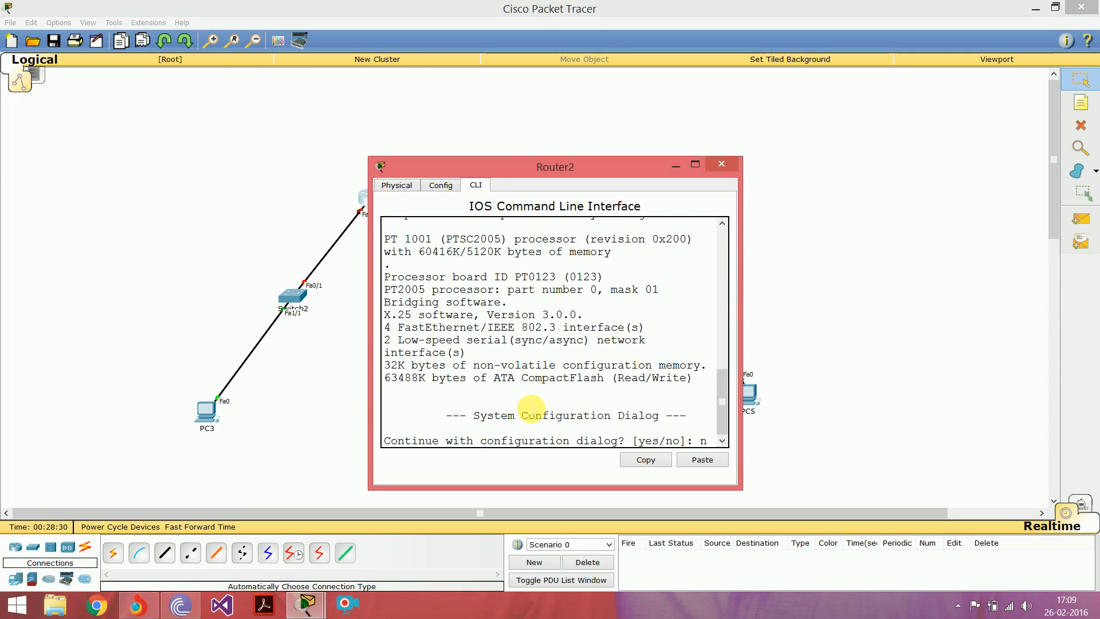
key(Return)
Step: Enter privileged mode and global configuration mode on Router2 with "en" and "conf t"
key(Return)
text(en)
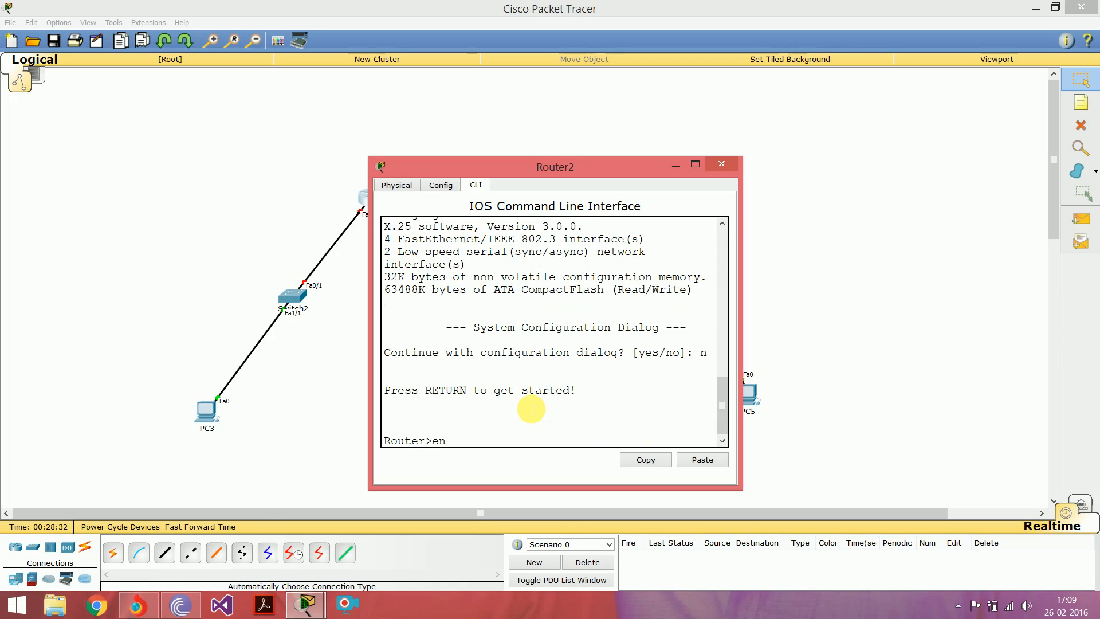
key(Return)
text(conf)
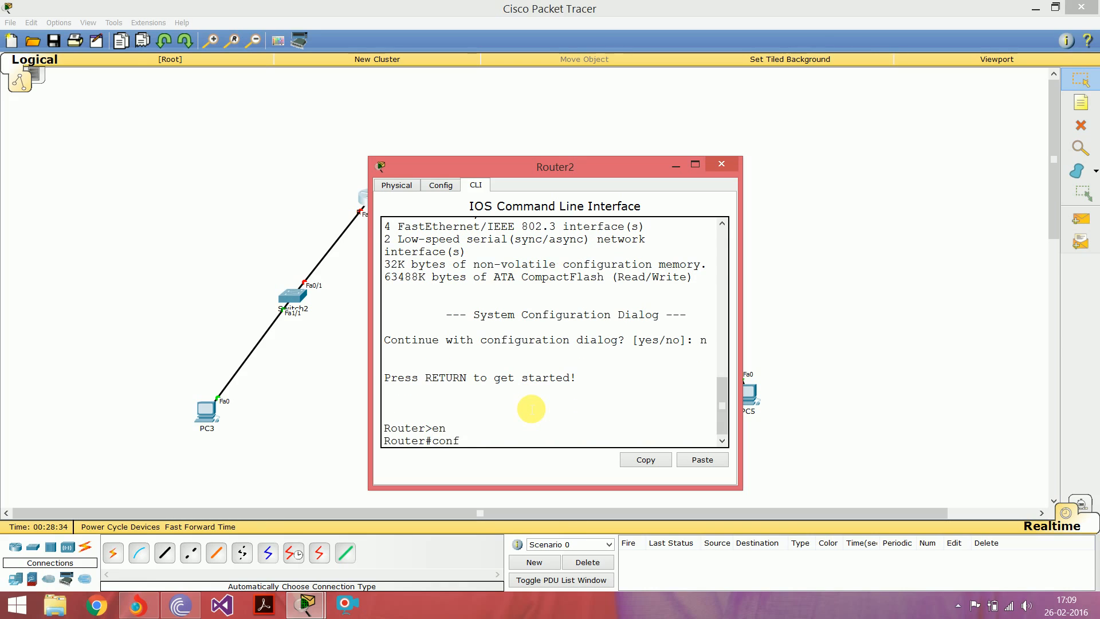
text( t)
key(Return)
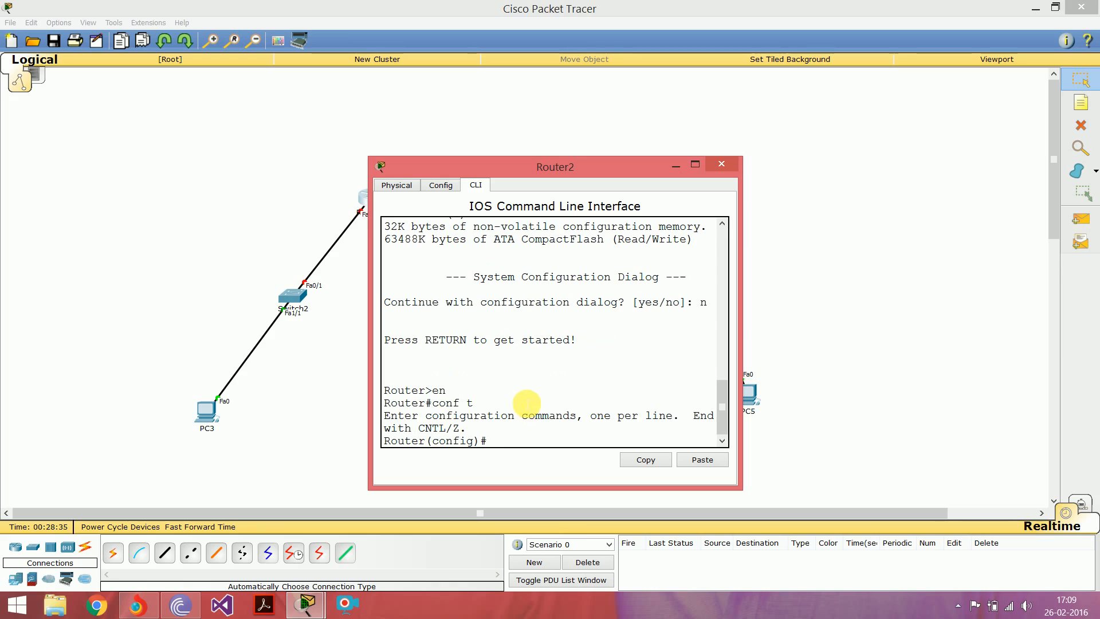
Step: Assign IP address 172.16.0.1 with subnet mask 255.255.255.128 to Router2's interface fa0/0
text(in)
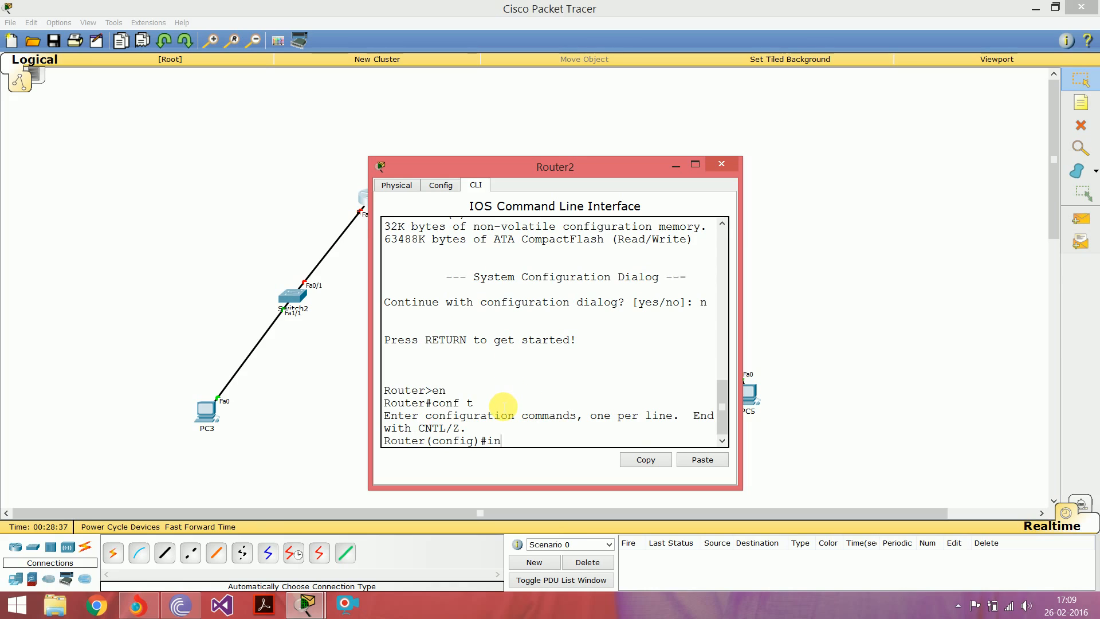
text(t fa0/0)
key(Return)
text(i)
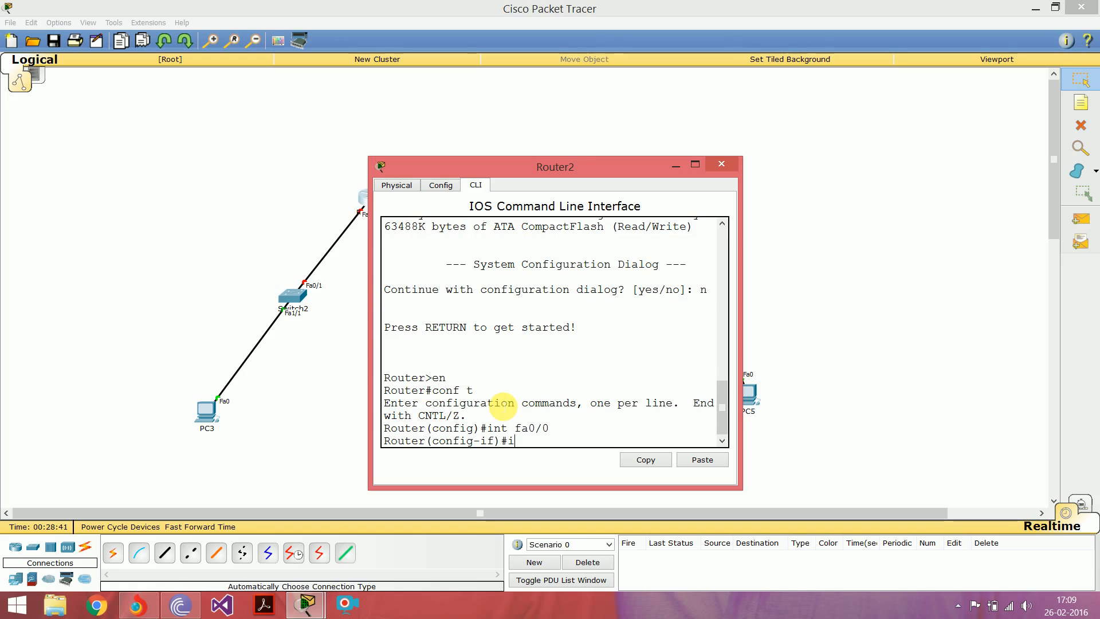
text(p add)
key(Tab)
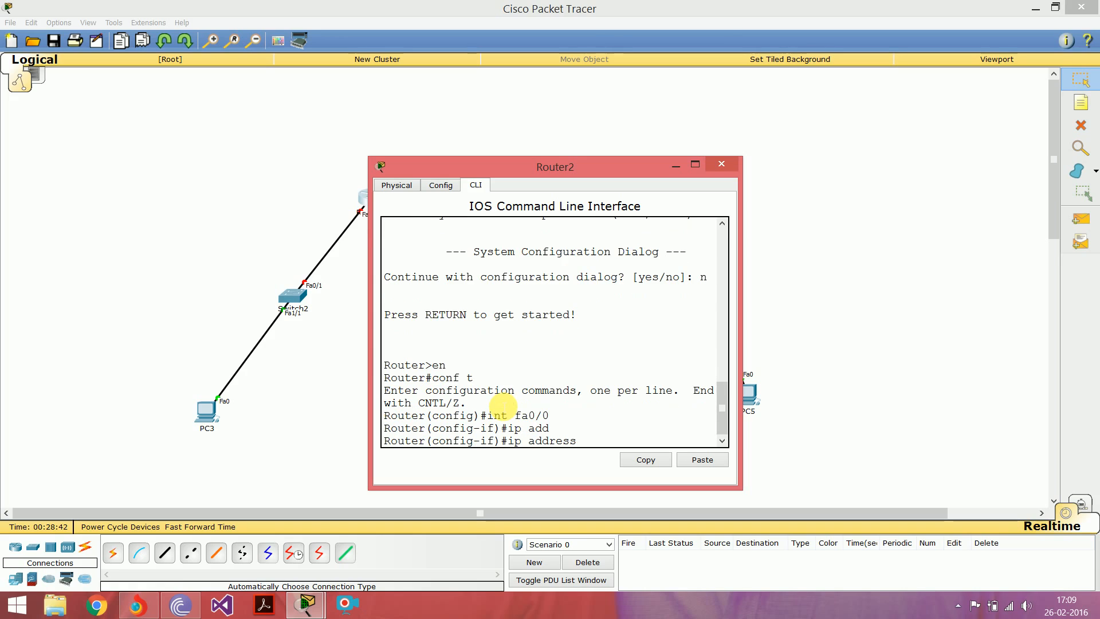
text(172.)
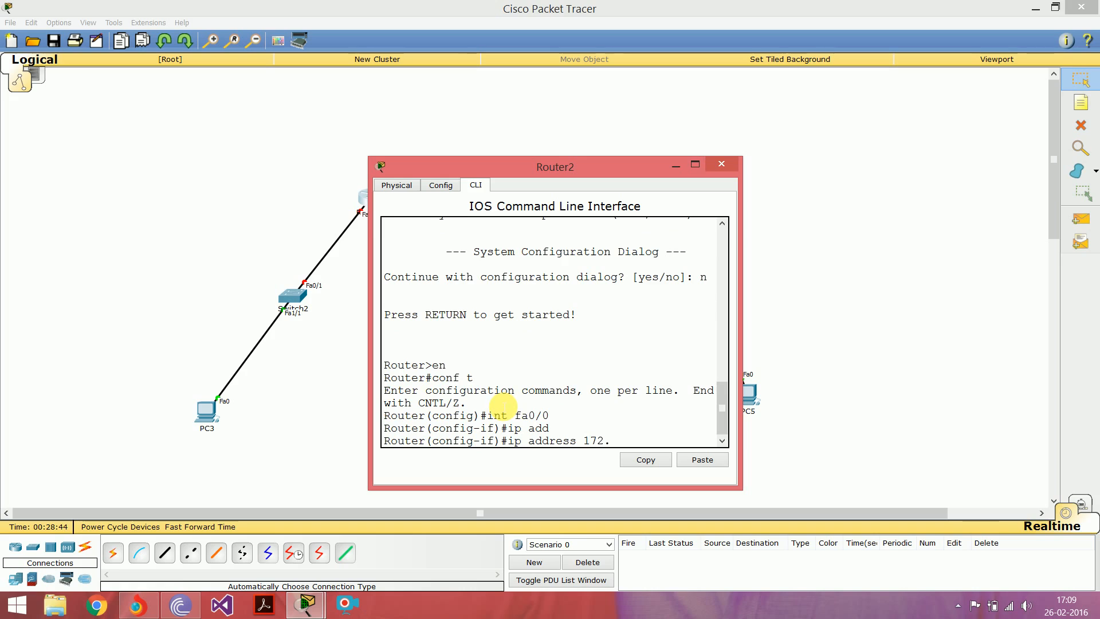
text(16.0.1 255.255.255.)
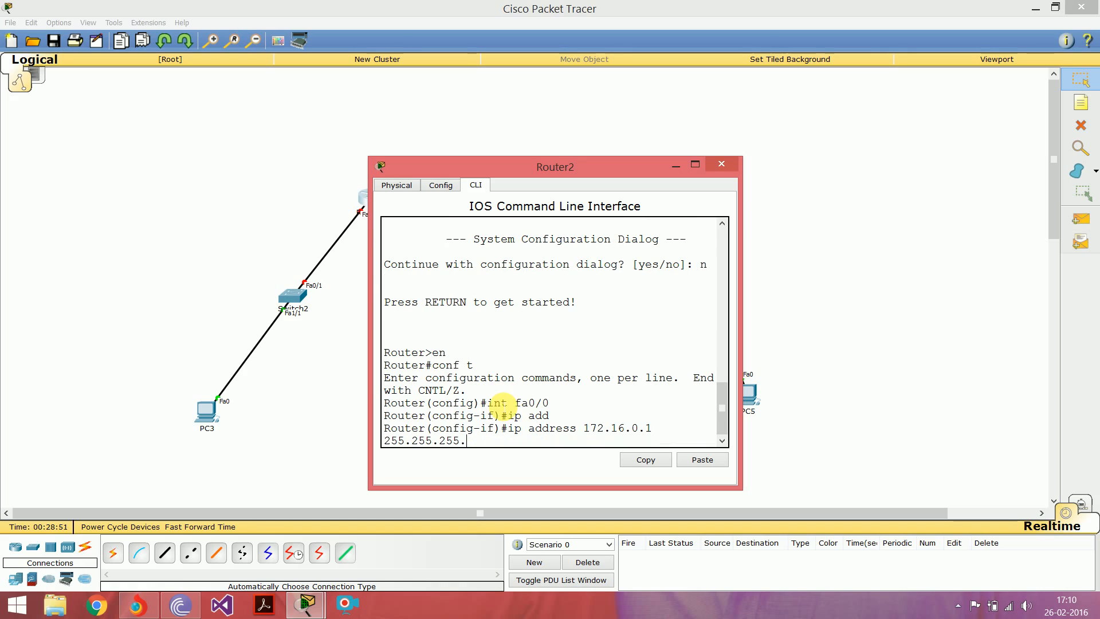
text(128)
key(Return)
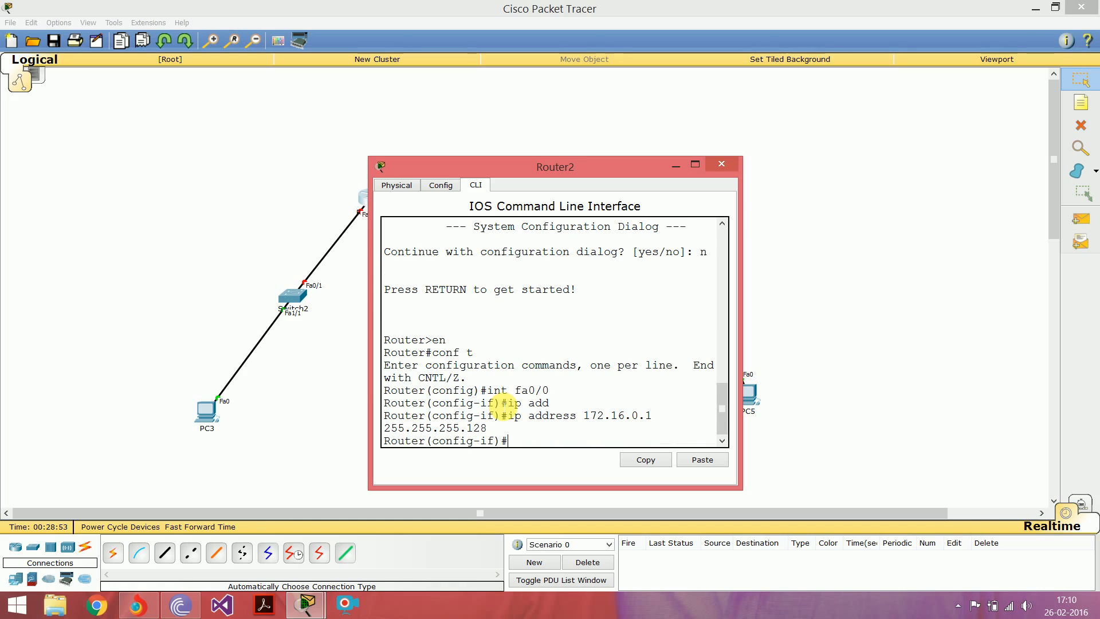
Step: Enable Router2's fa0/0 interface with "no shut" and move the widened router window off the fa0/0 link
drag(372, 312, 281, 297)
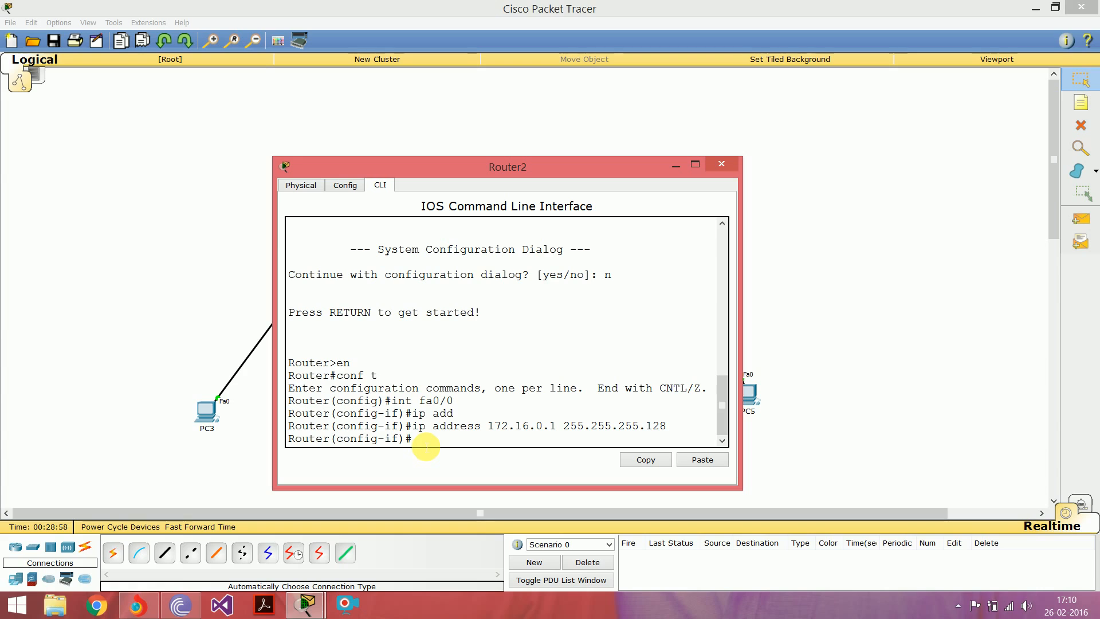
text(hut)
key(Return)
drag(401, 436, 554, 439)
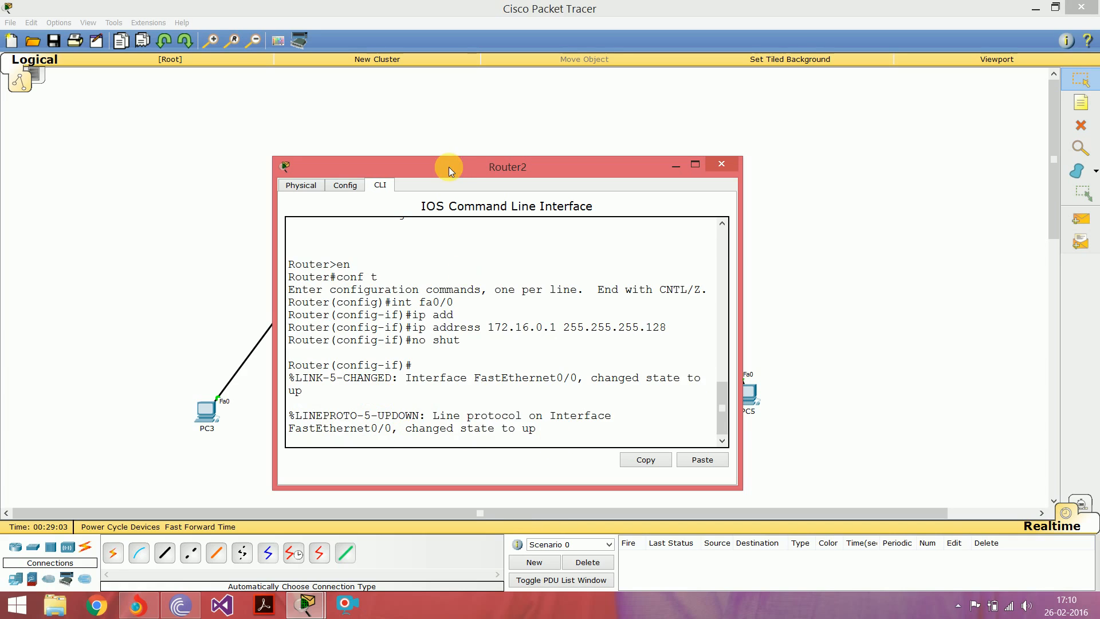
drag(446, 165, 673, 184)
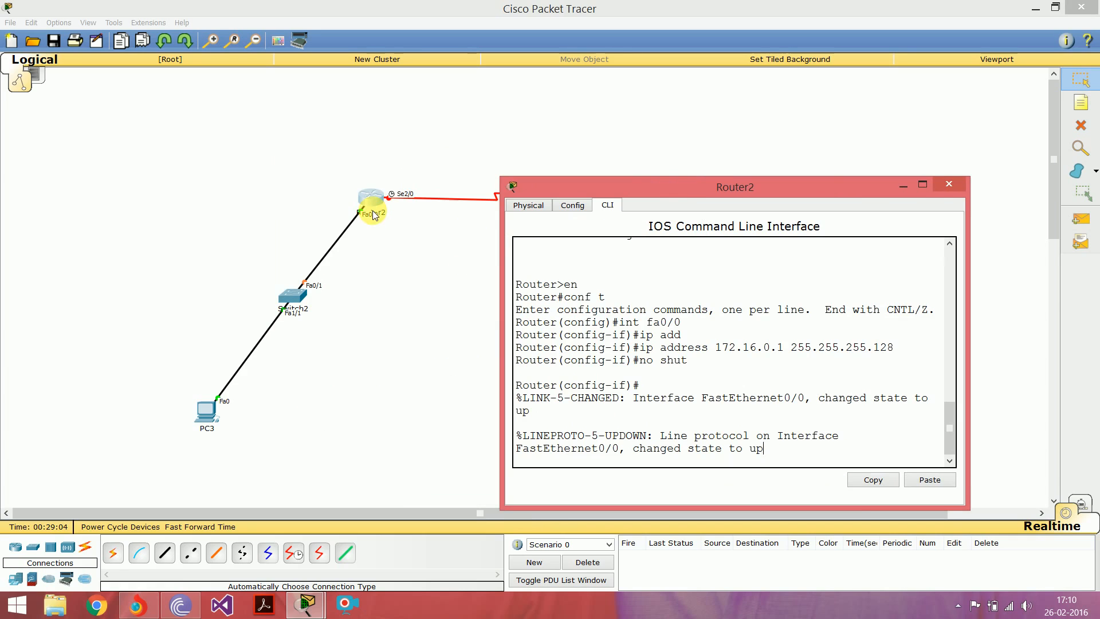
Step: Leave the interface configuration on Router2 and re-enter global configuration mode with "conf t"
click(638, 466)
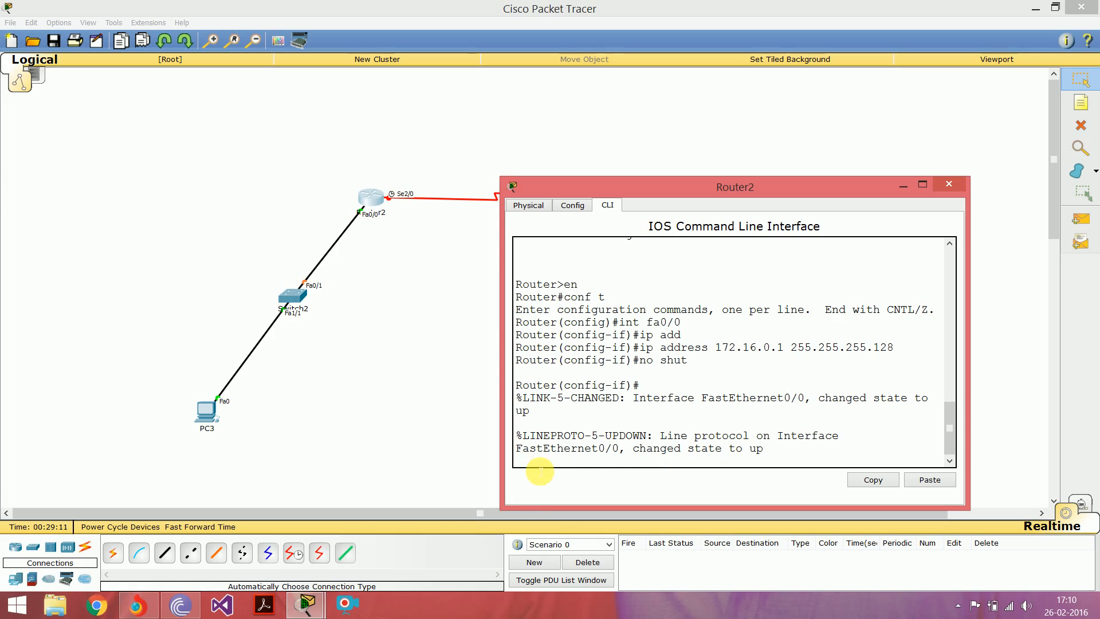
key(Return)
key(ctrl+z)
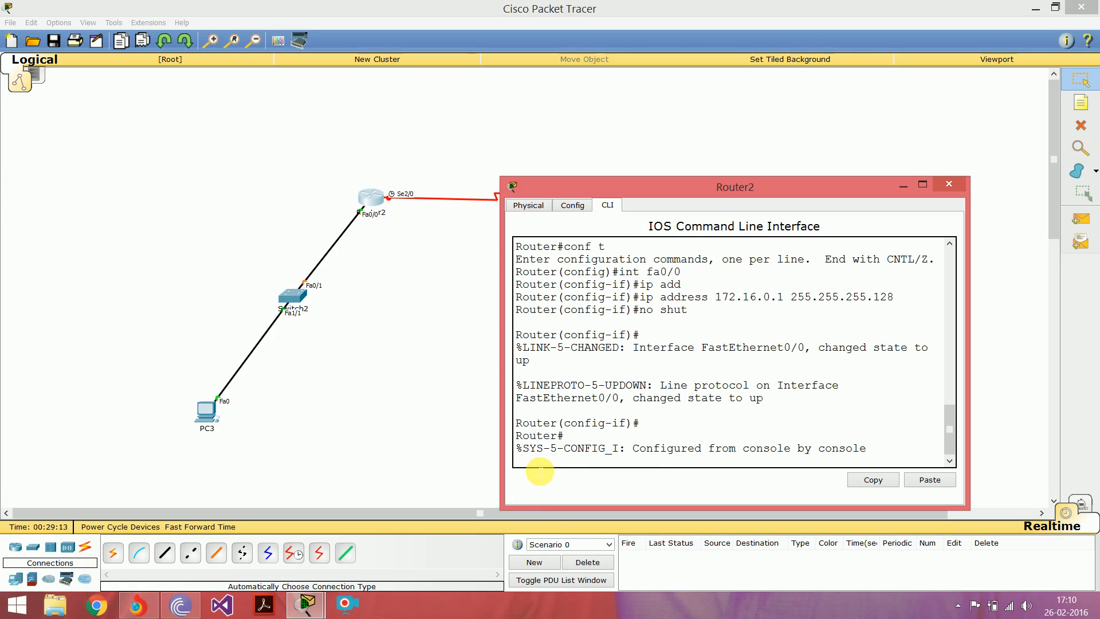
text(conf t)
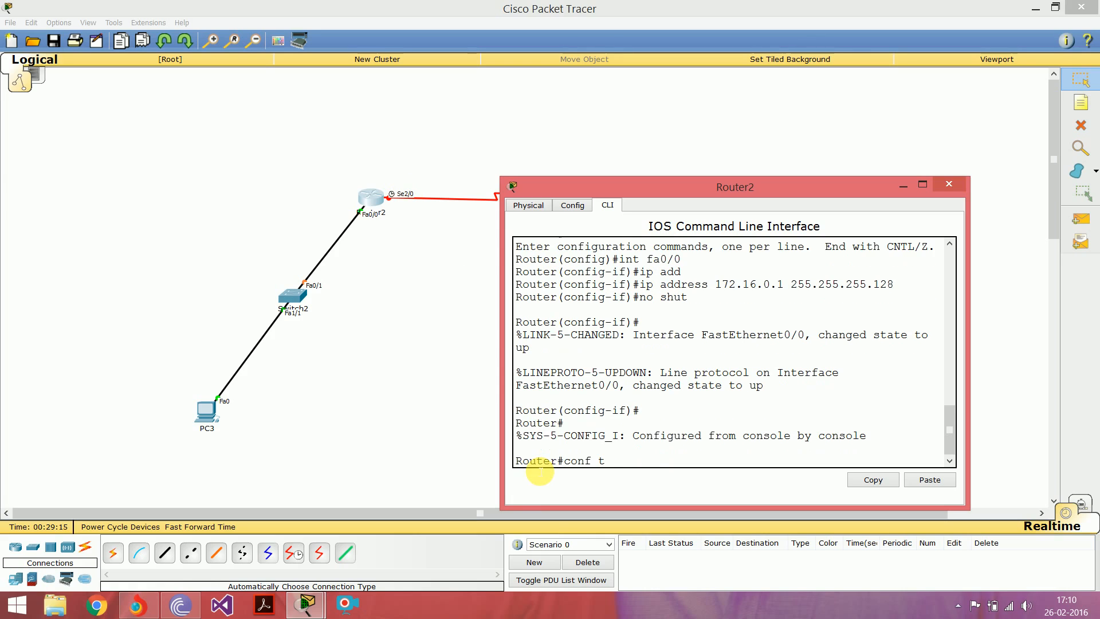
key(Return)
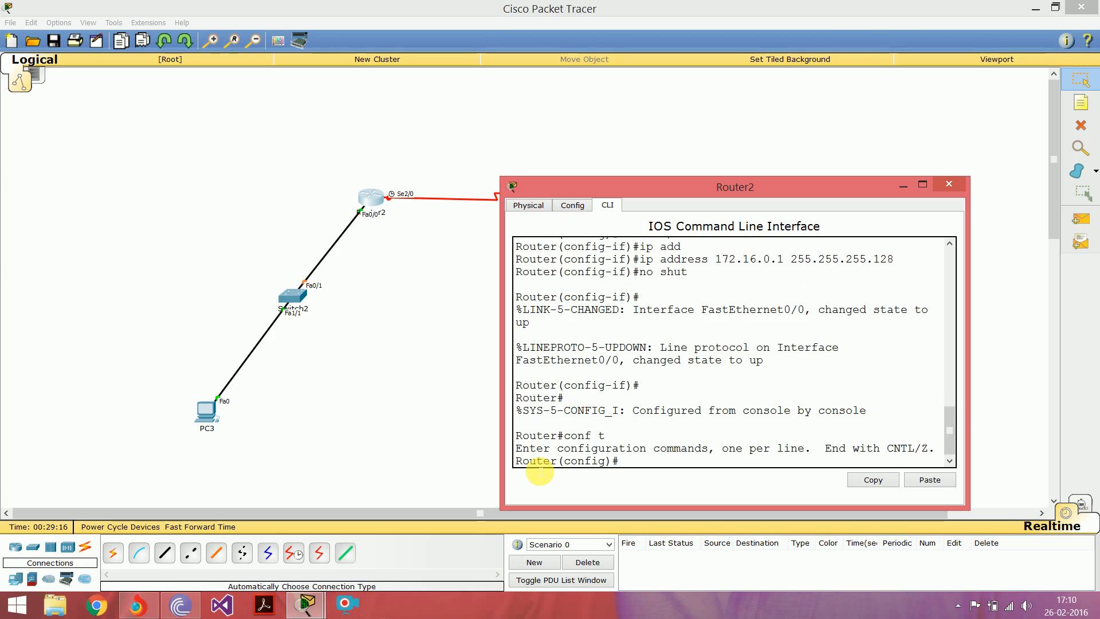
Step: Assign IP address 172.16.0.226 with subnet mask 255.255.255.252 to Router2's serial interface se2/0
text(int se2/)
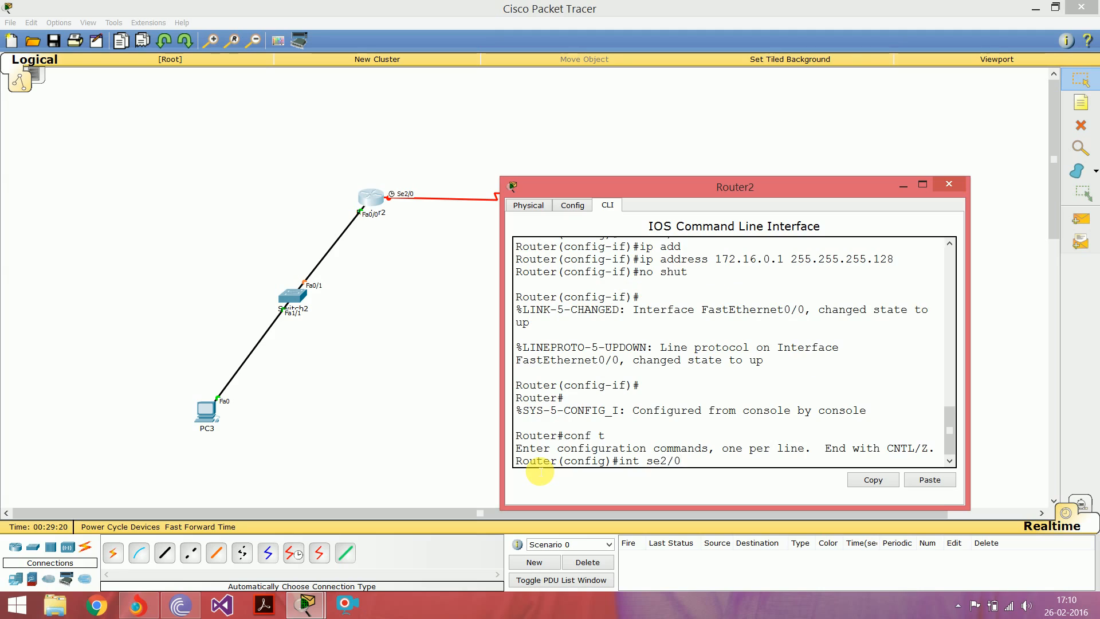
text(0)
key(Return)
text(ig-if)#i)
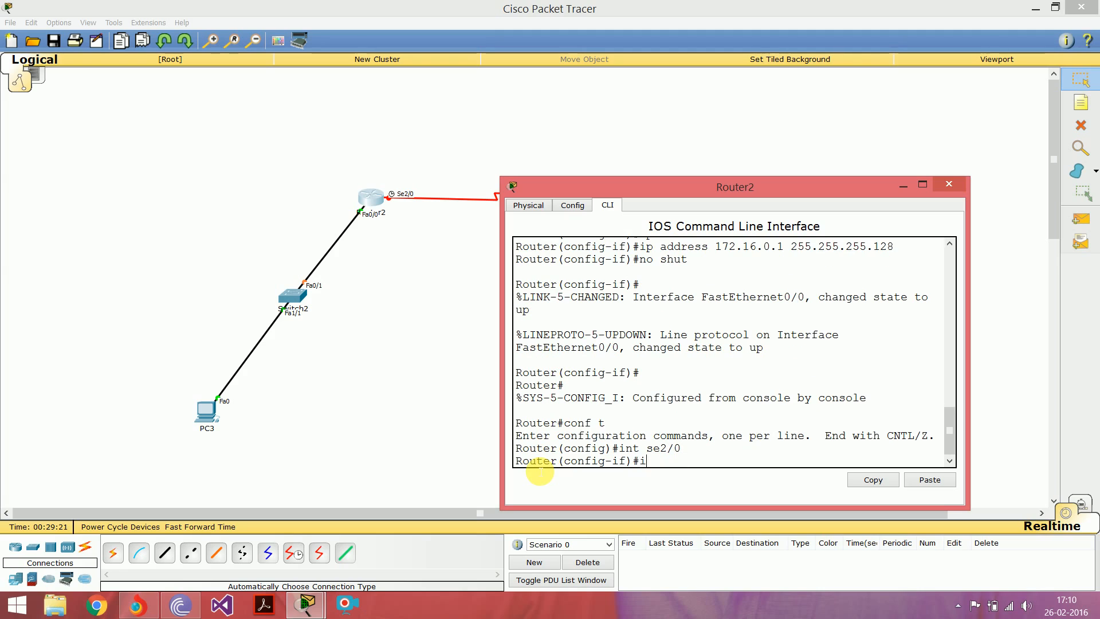
text(p add)
key(Tab)
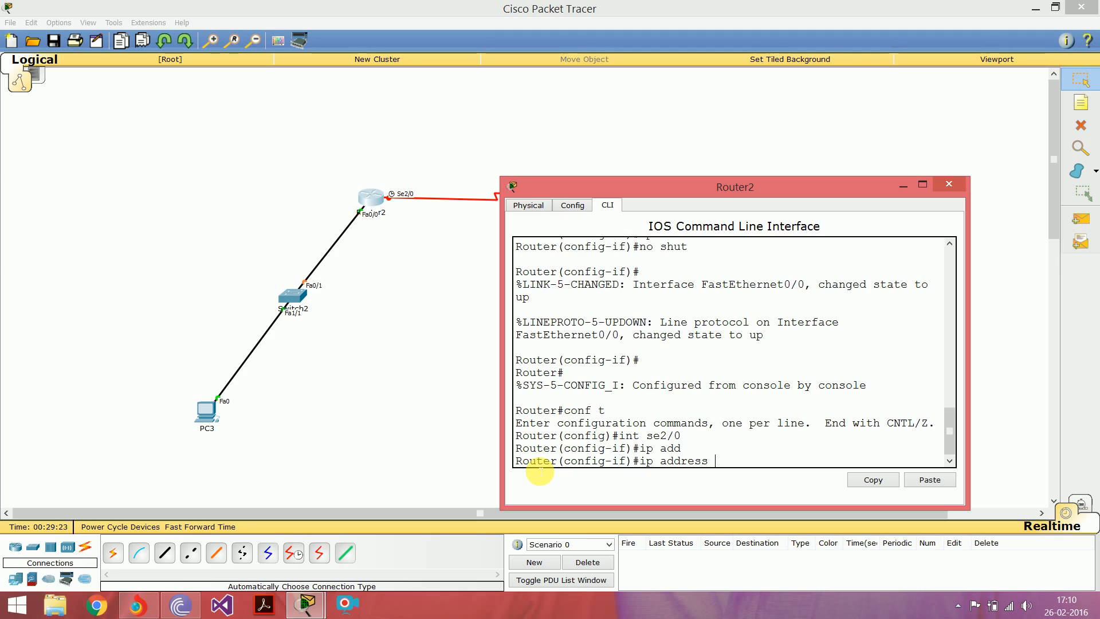
text(172.16)
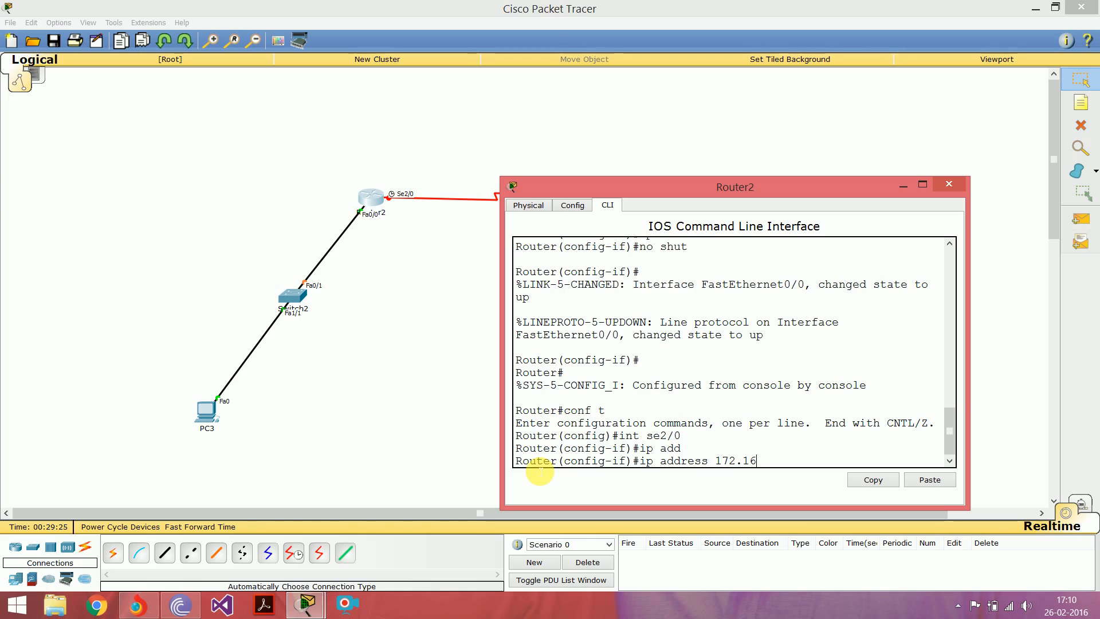
text(.0.226)
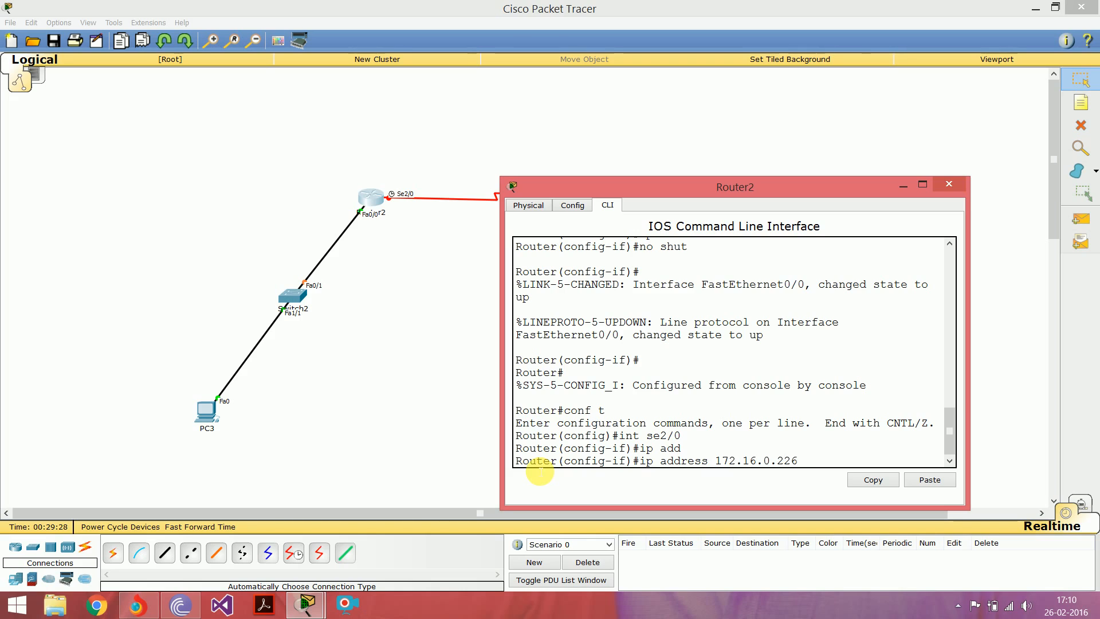
text( 255.255.22)
key(BackSpace)
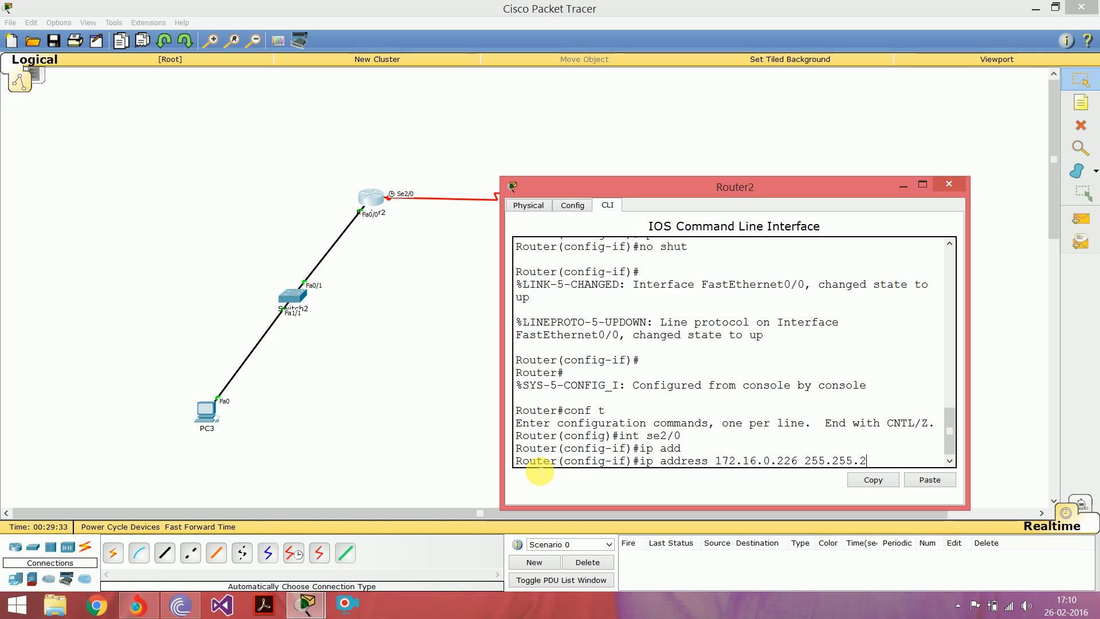
text(55.252)
key(Return)
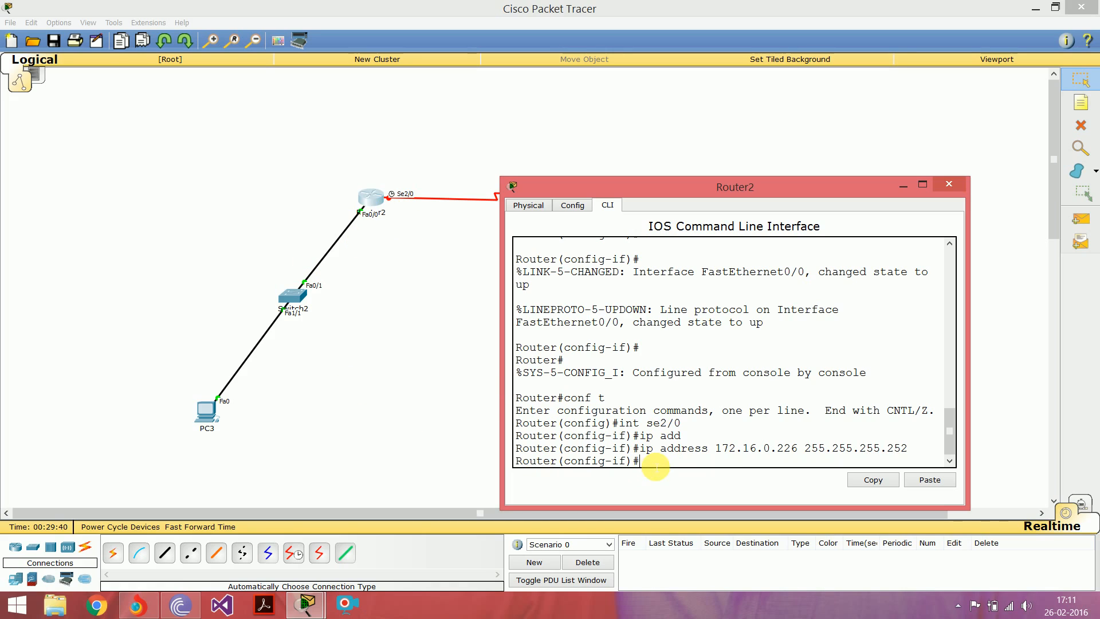
Step: Set the clock rate of Router2's se2/0 interface to 64000 and enable the interface with "no shut"
text(clock)
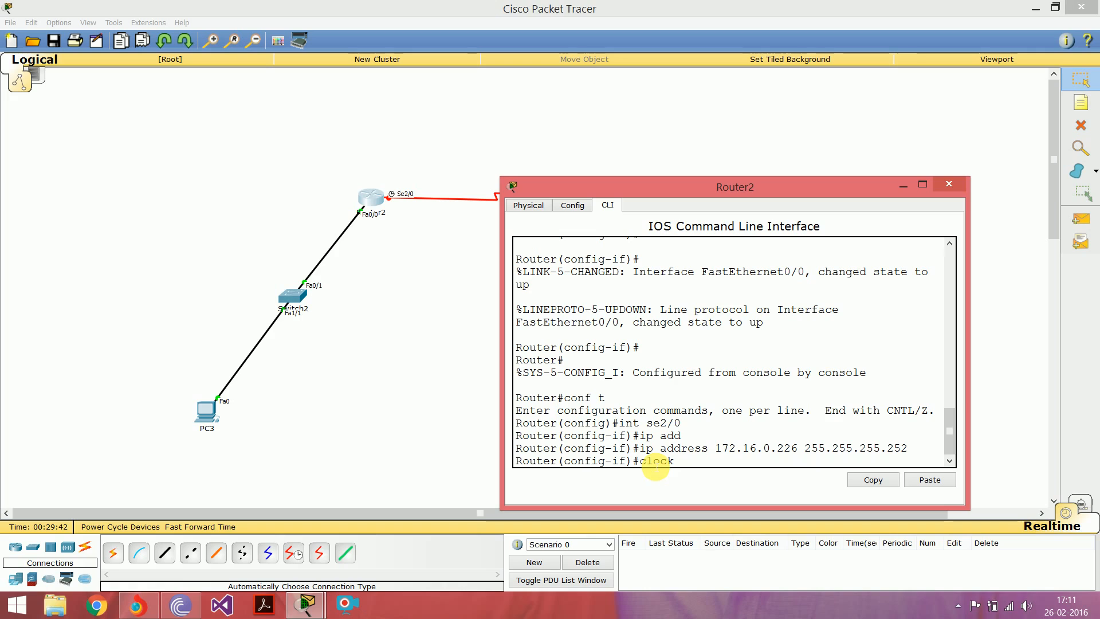
text( rate)
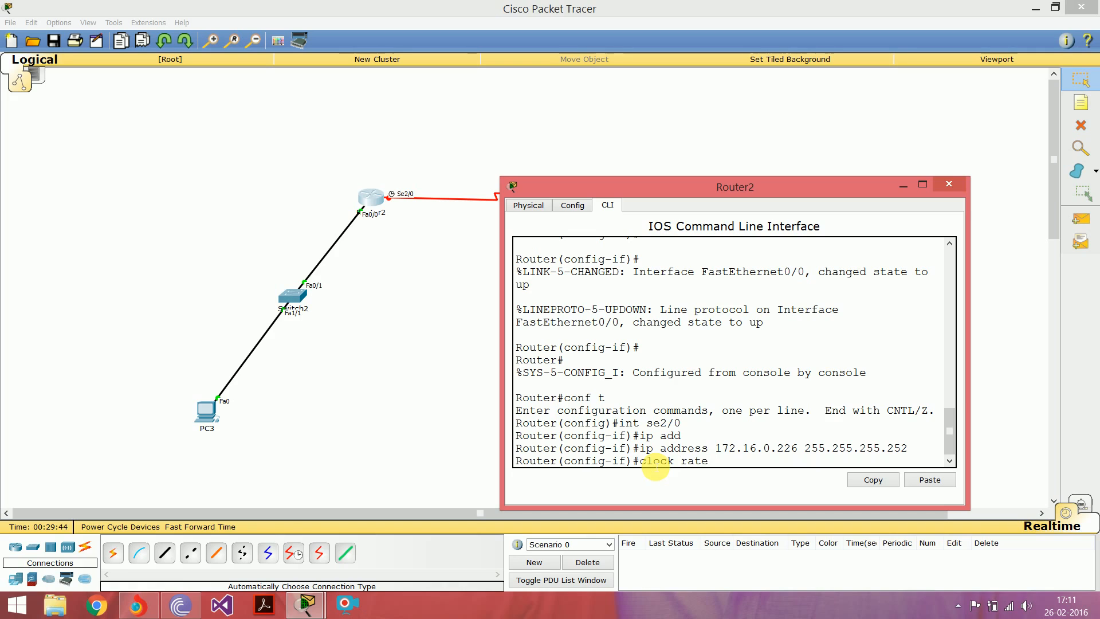
text( 64000)
key(Return)
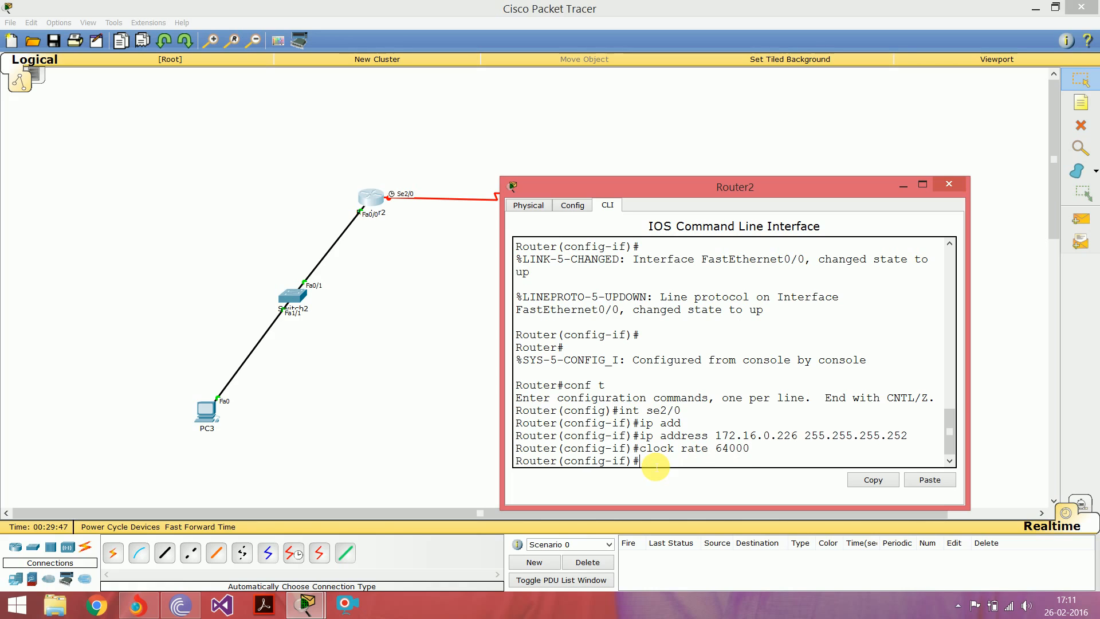
text(no shut)
key(Return)
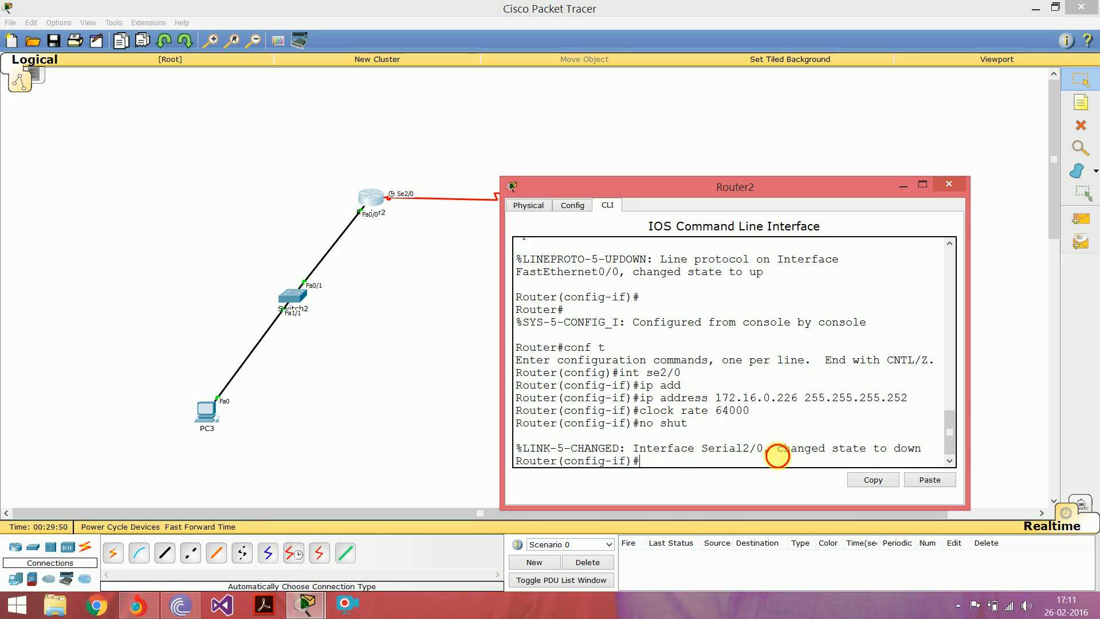
drag(778, 456, 917, 449)
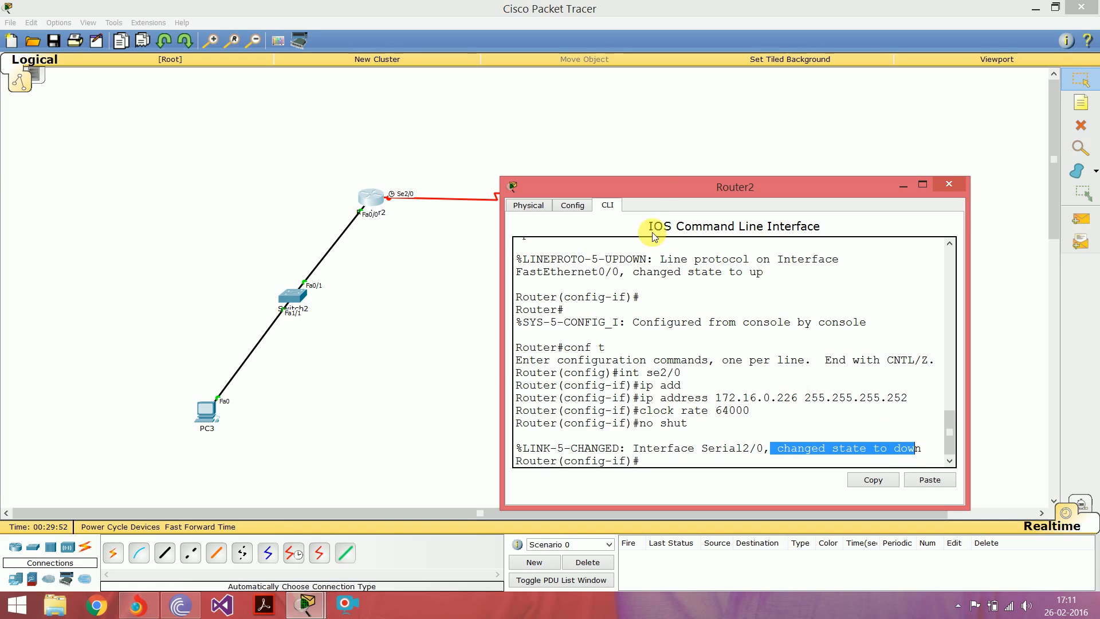
Step: Close Router2's window and open the command-line interface of Router3
drag(656, 184, 681, 367)
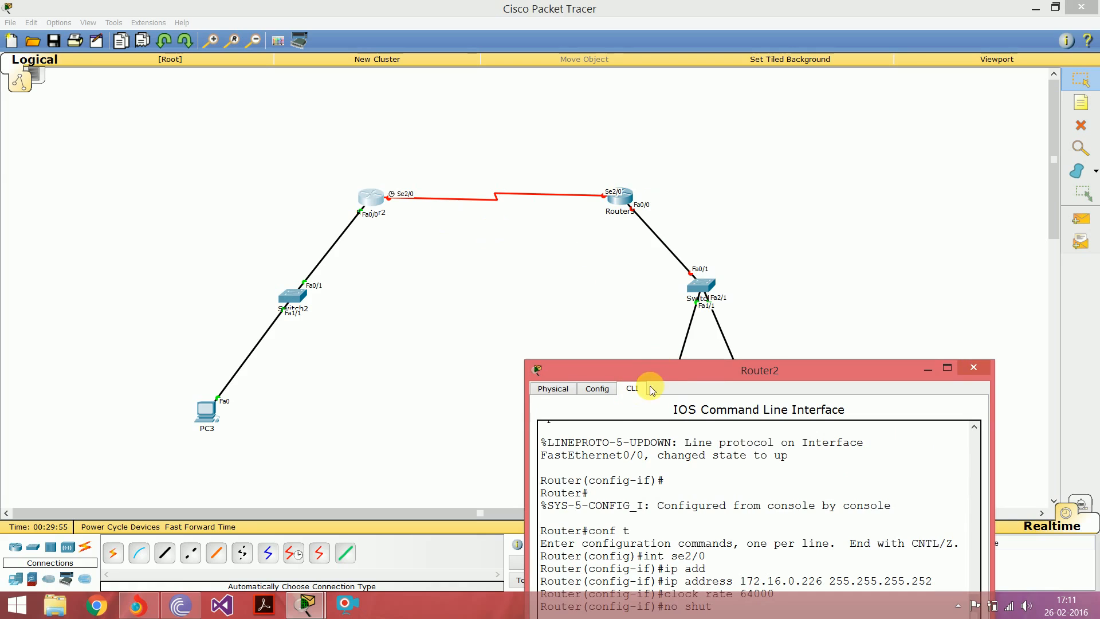
drag(680, 367, 514, 262)
click(520, 232)
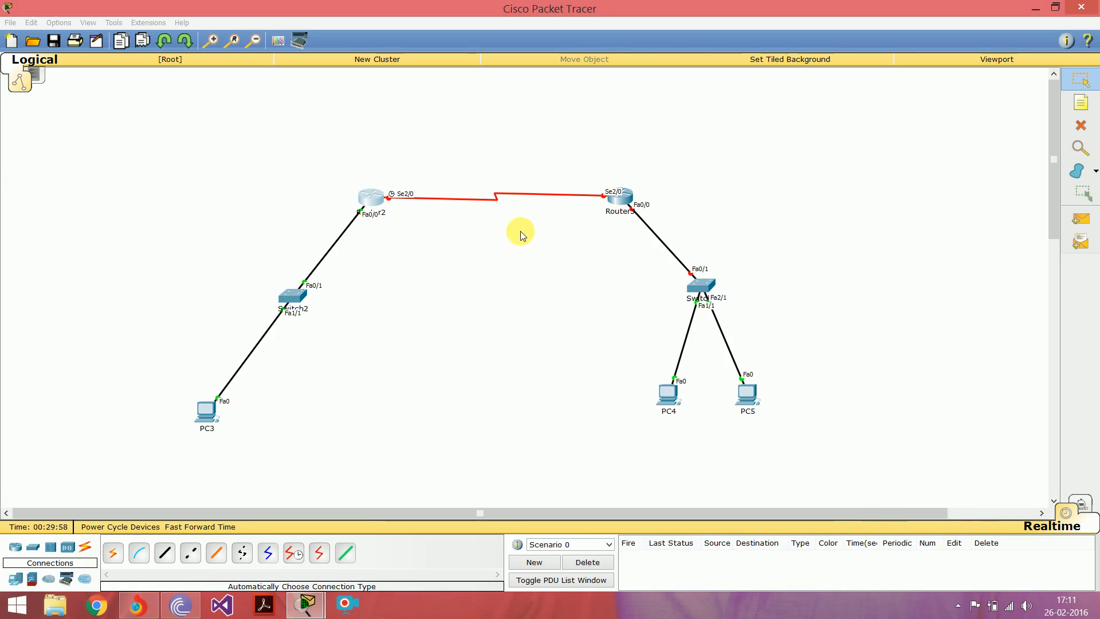
click(622, 205)
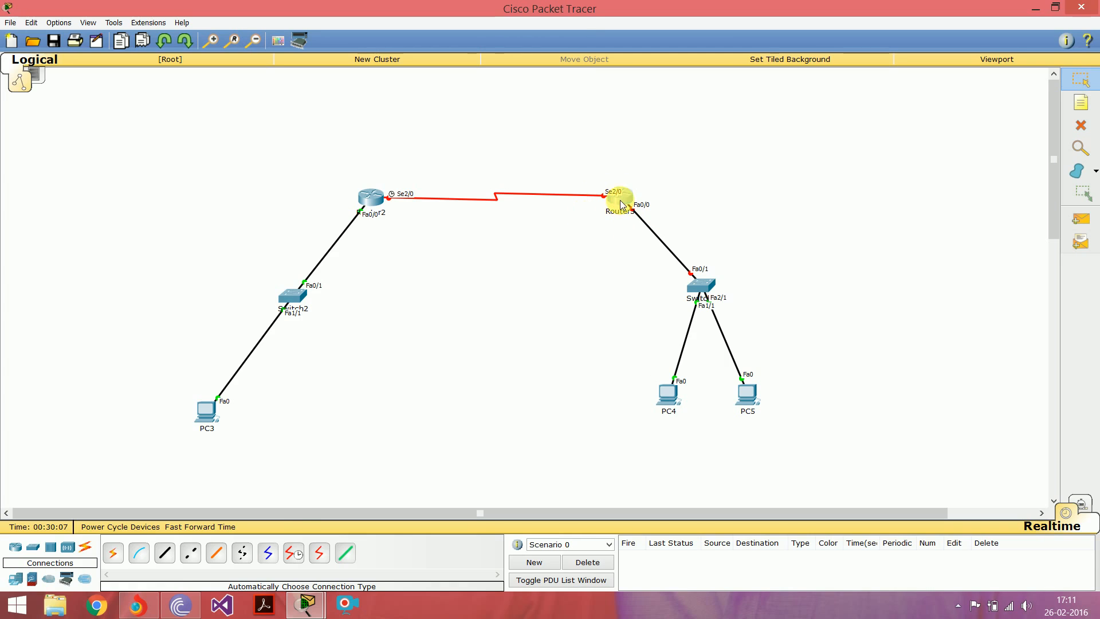
click(477, 185)
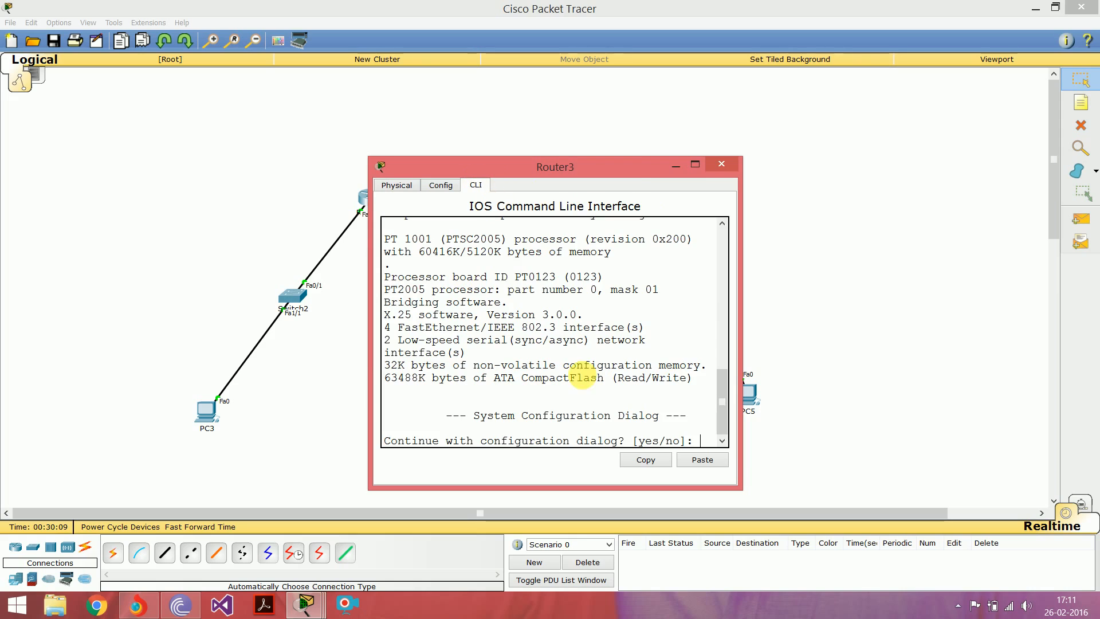
Step: Decline Router3's initial configuration dialog and enter global configuration mode with "en" and "conf t"
text(n)
key(Return)
key(Return)
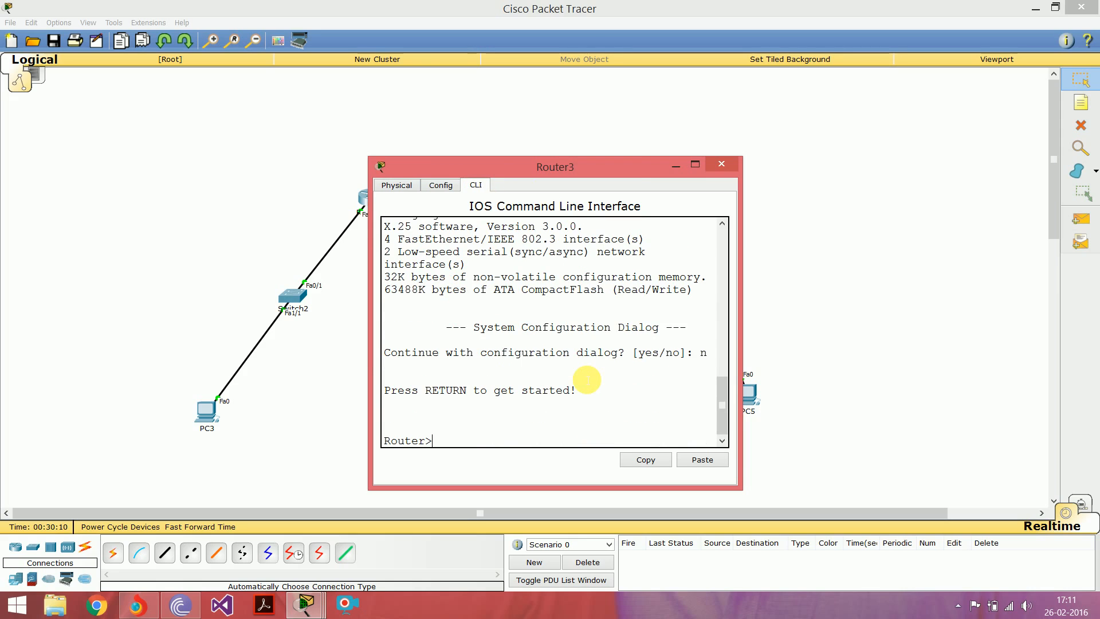
text(en)
key(Return)
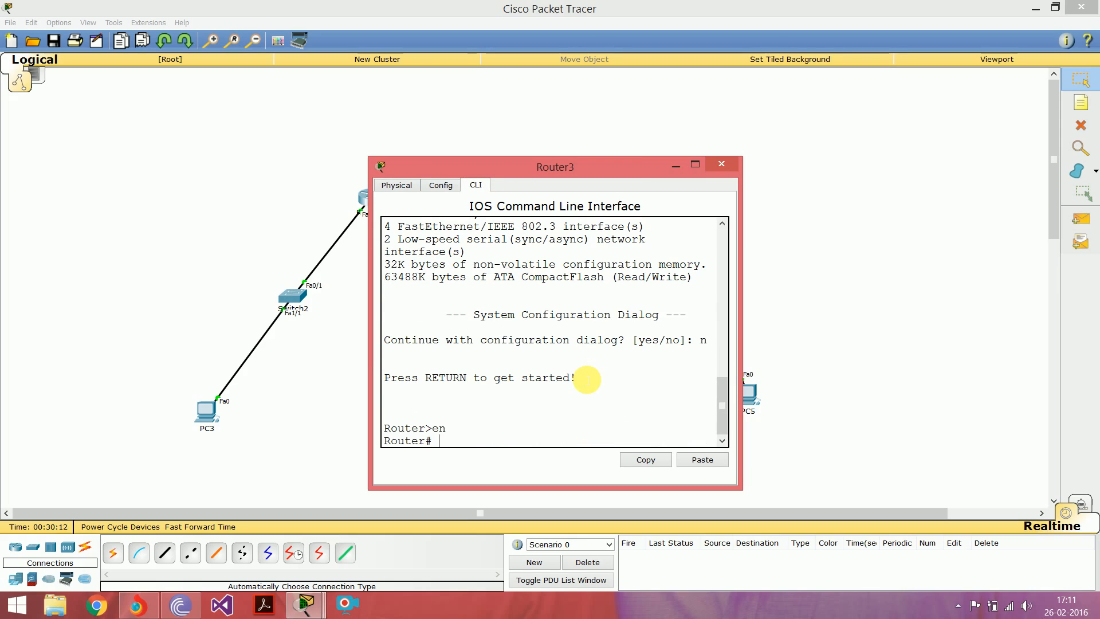
text(conf t)
key(Return)
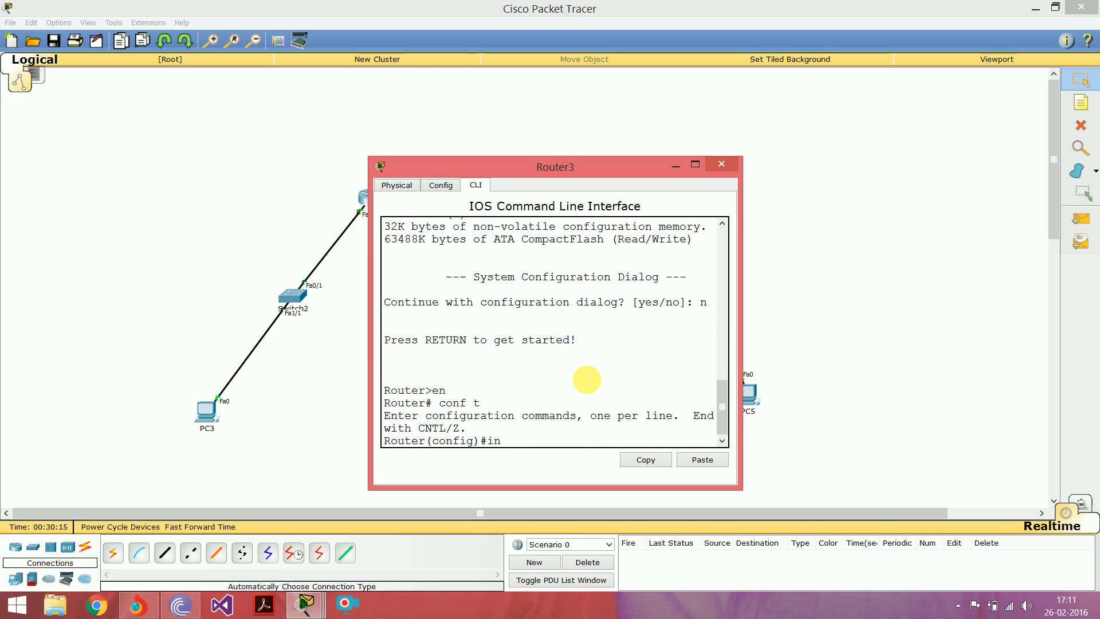
Step: Assign IP address 172.16.0.129 with subnet mask 255.255.255.192 to Router3's fa0/0 interface
text(int fa0/)
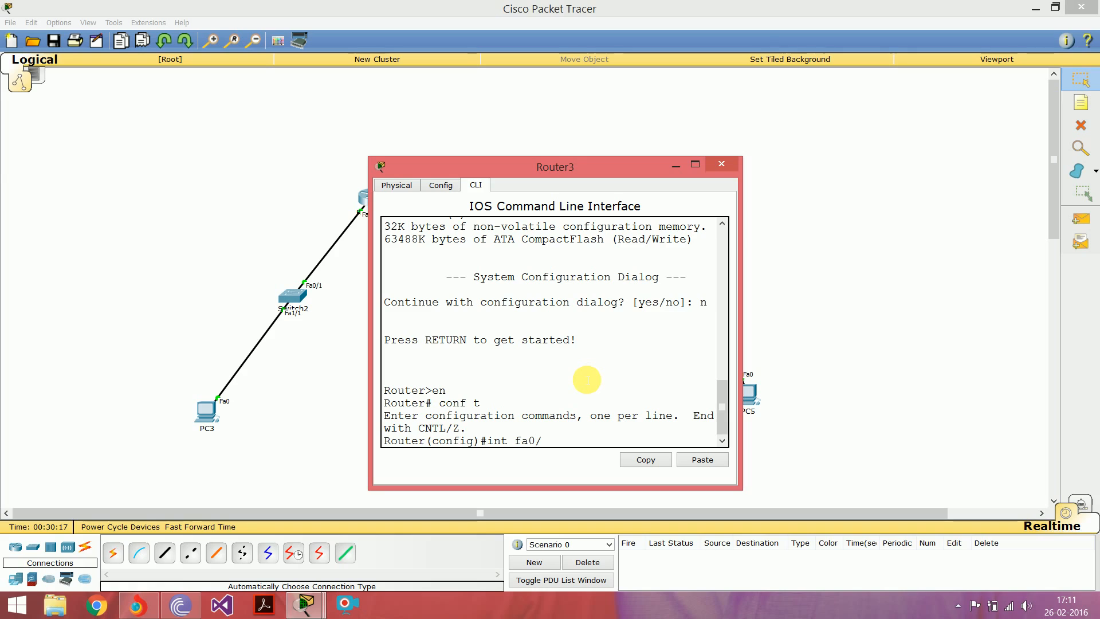
text(0)
key(Return)
text(ig-if)#i)
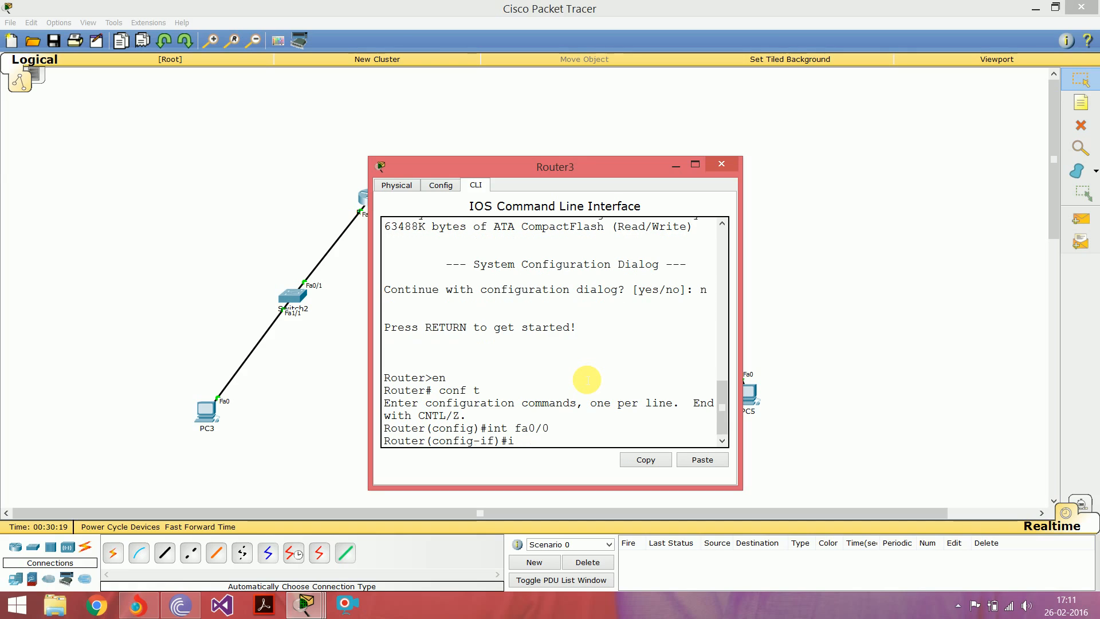
text(p add)
key(Tab)
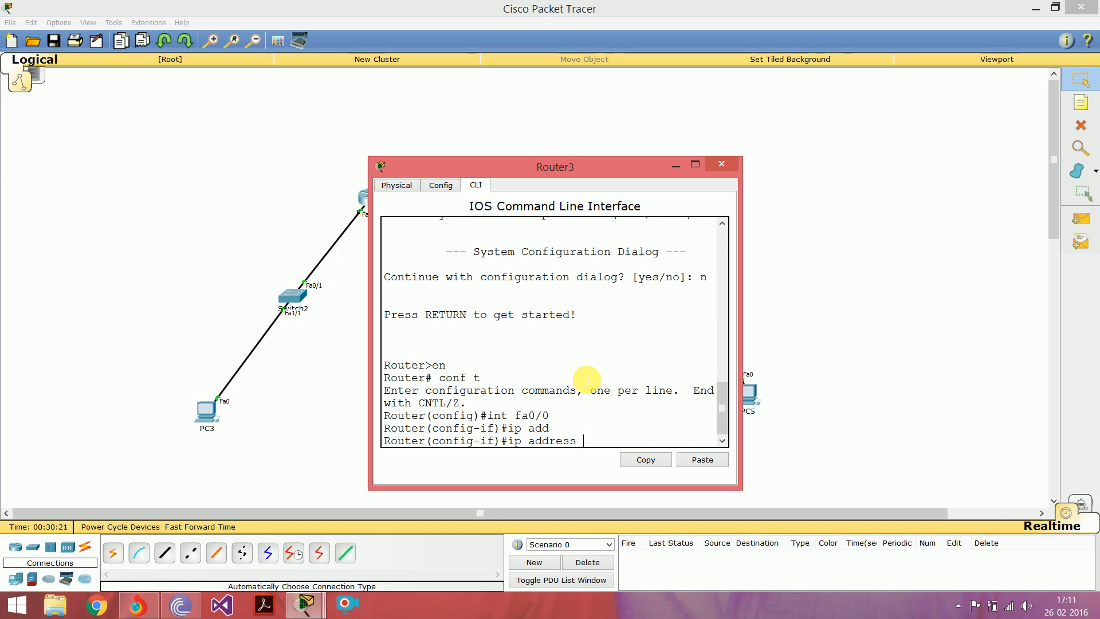
text(172.16.0.129 255.2)
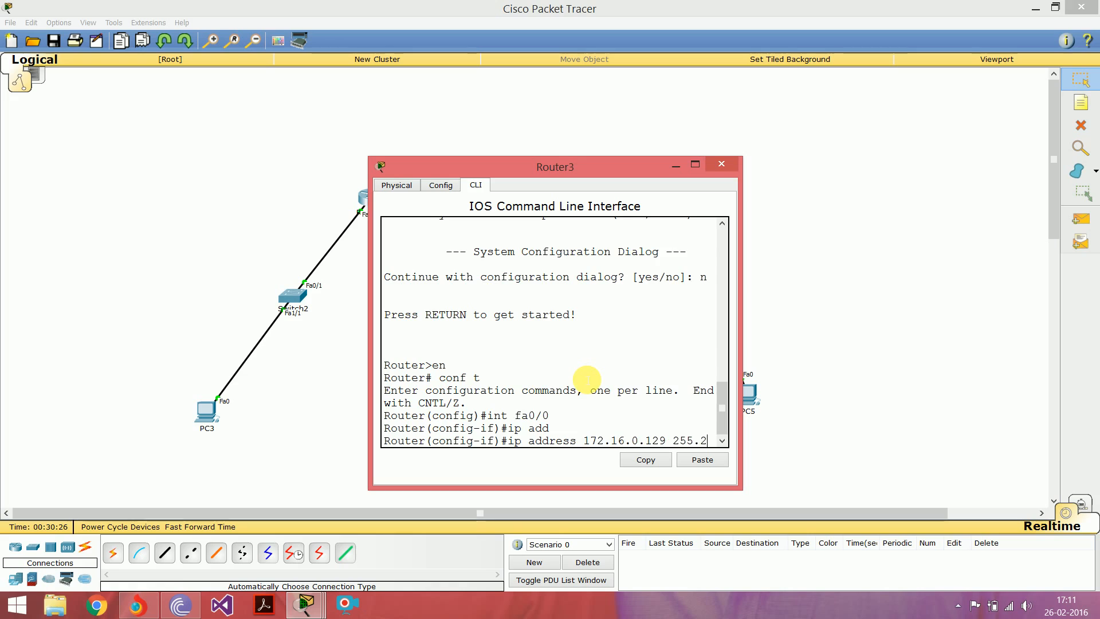
text(55.255)
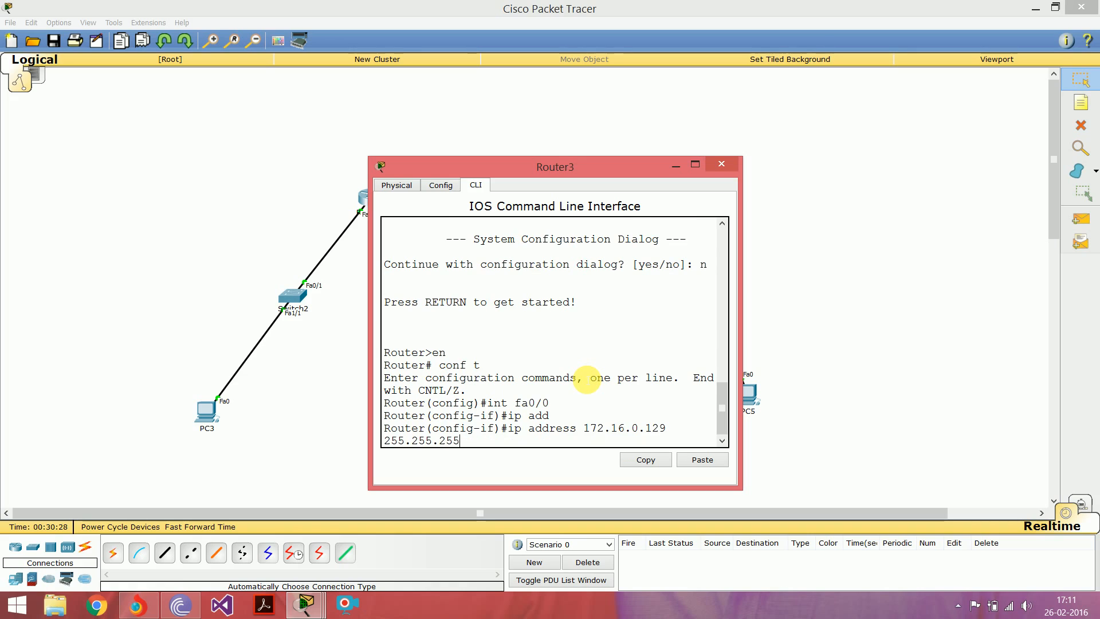
key(BackSpace)
key(BackSpace)
key(BackSpace)
text(192)
key(Return)
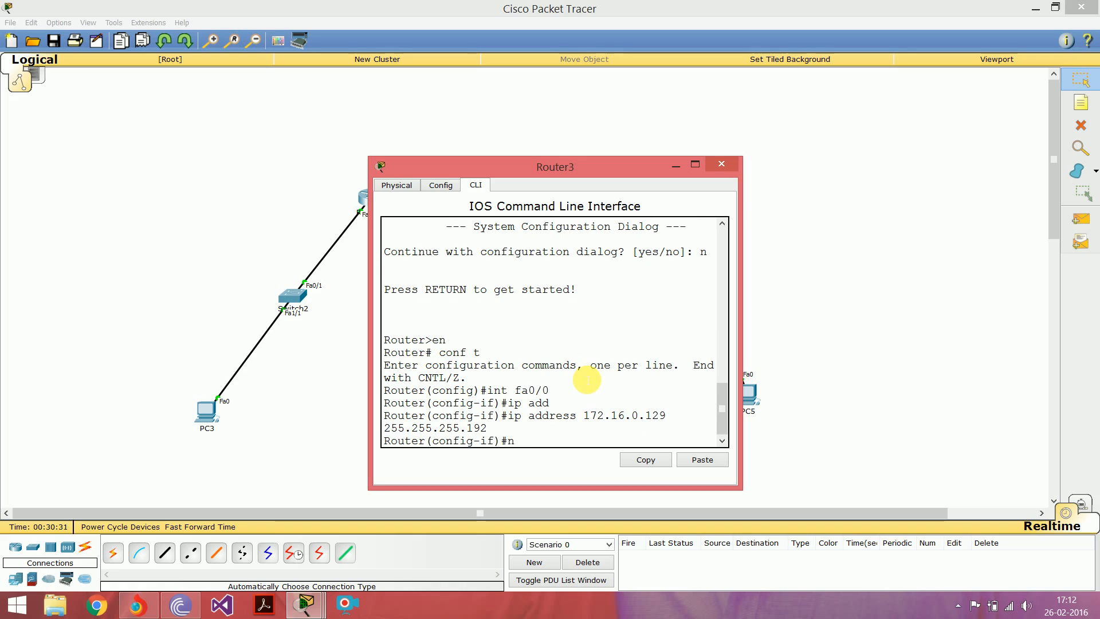
Step: Enable Router3's fa0/0 interface with "no shut" and return to the interface prompt
text(no shut)
key(Return)
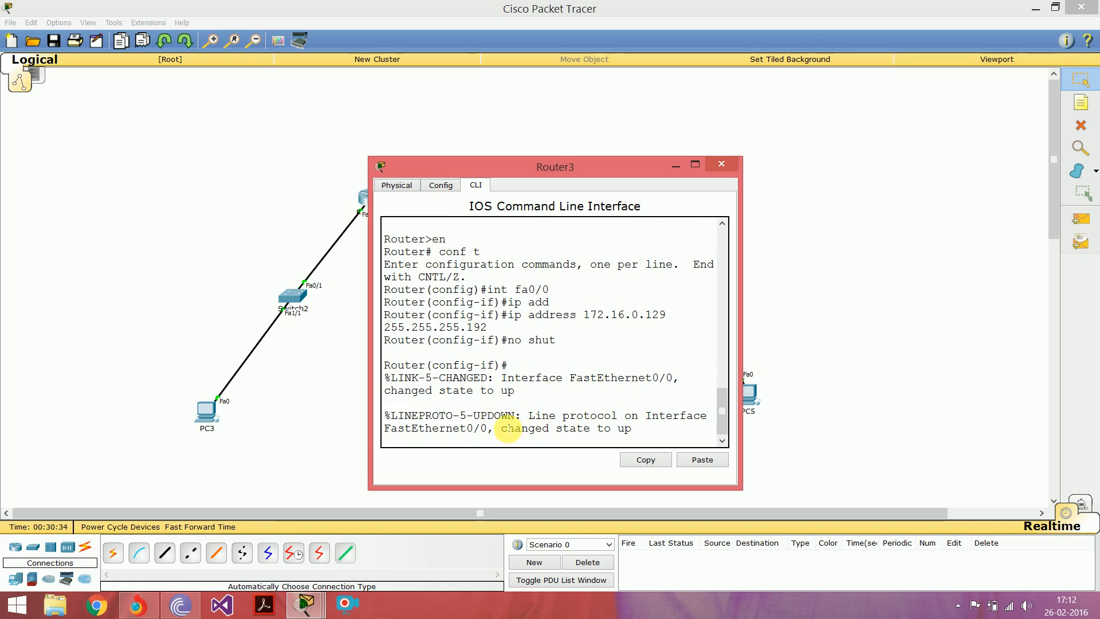
drag(502, 428, 633, 428)
click(644, 431)
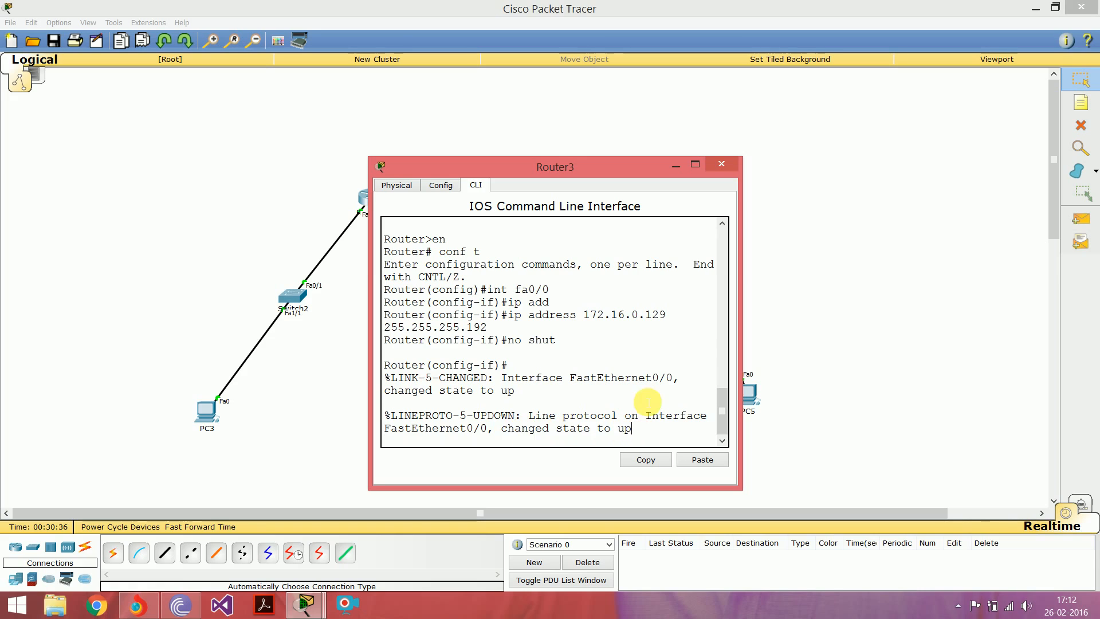
key(Return)
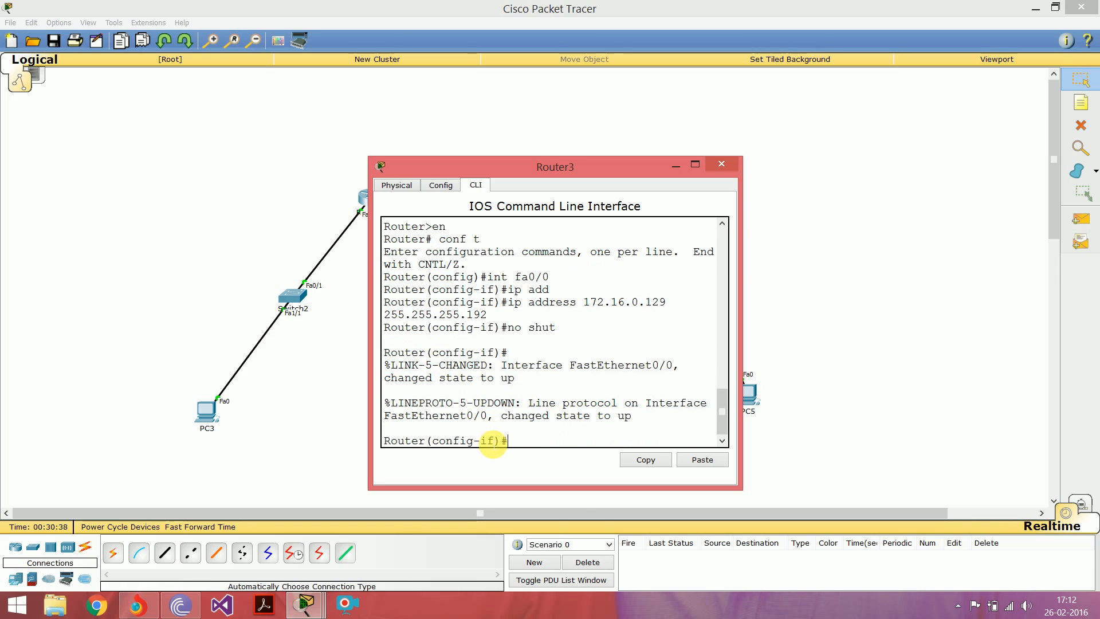
Step: Leave the interface configuration on Router3 and re-enter global configuration mode with "conf t"
key(ctrl+z)
key(Return)
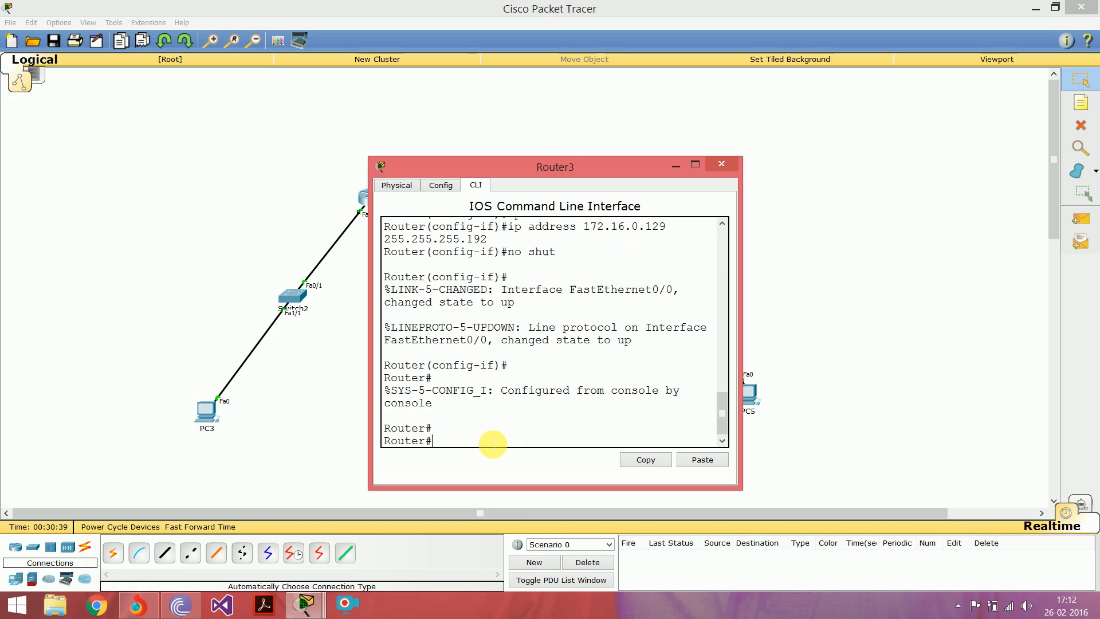
text(en)
key(BackSpace)
key(BackSpace)
key(BackSpace)
text(conf t)
key(Return)
Step: Assign IP address 172.16.0.225 with subnet mask 255.255.255.252 to Router3's serial interface se2/0
text(ig)#i)
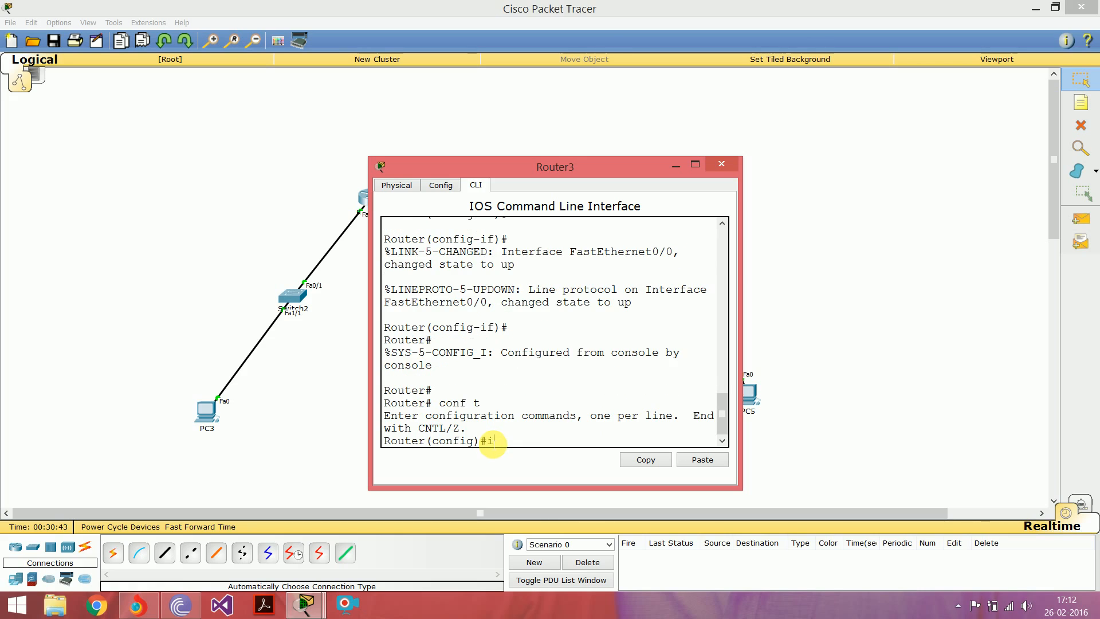
text(nt se2/0)
key(Return)
text(ig-if)#i)
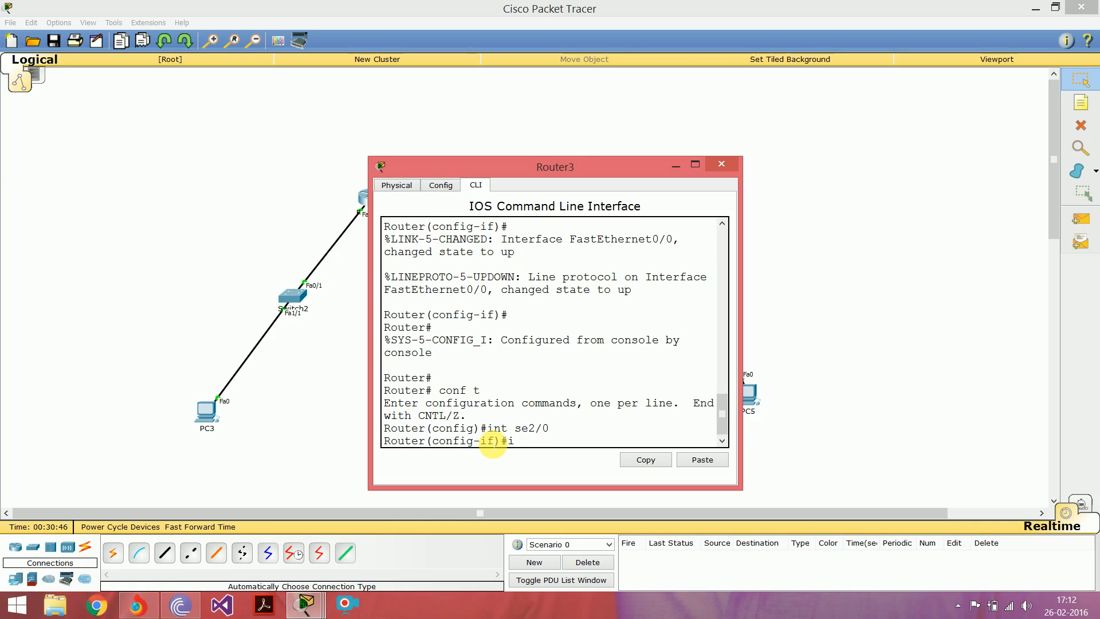
text(p add)
key(Tab)
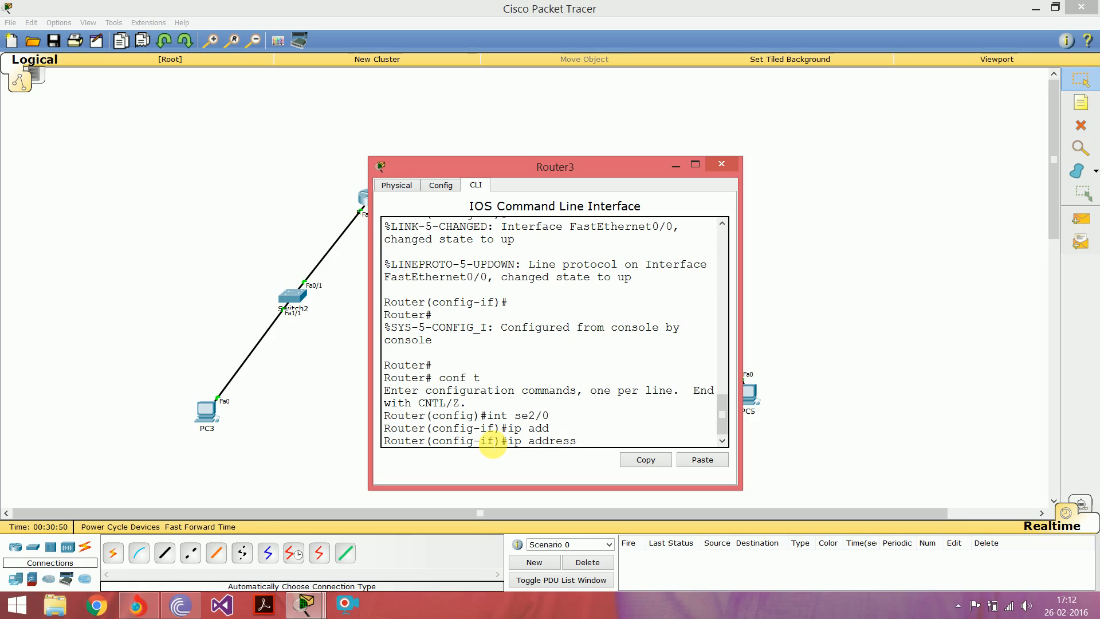
text(172.1)
key(BackSpace)
text(.16.)
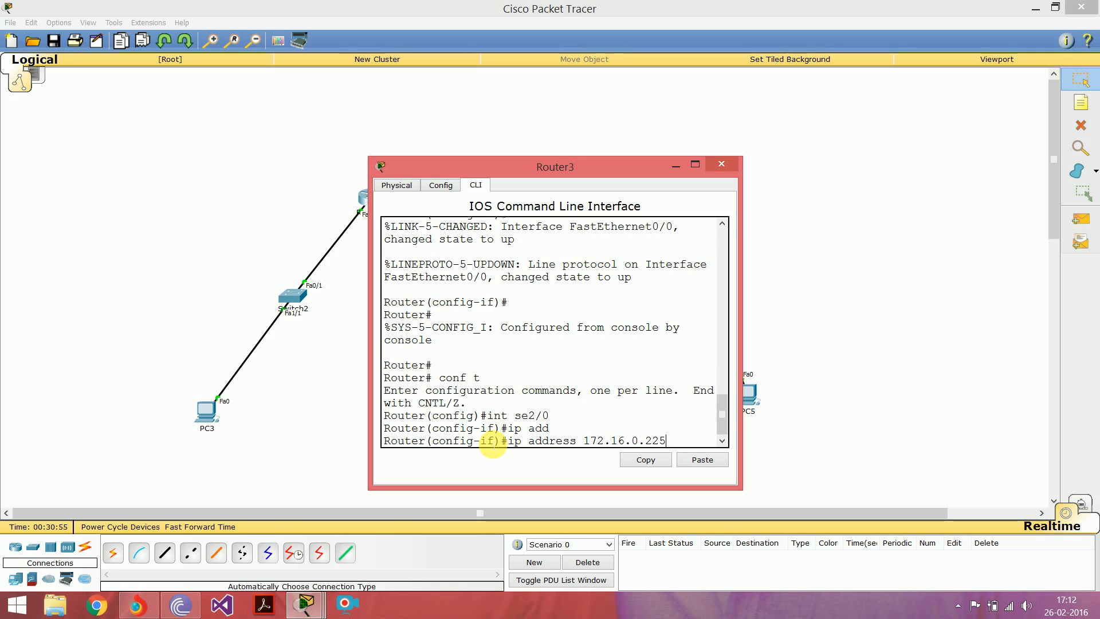
text(0.225 255.255)
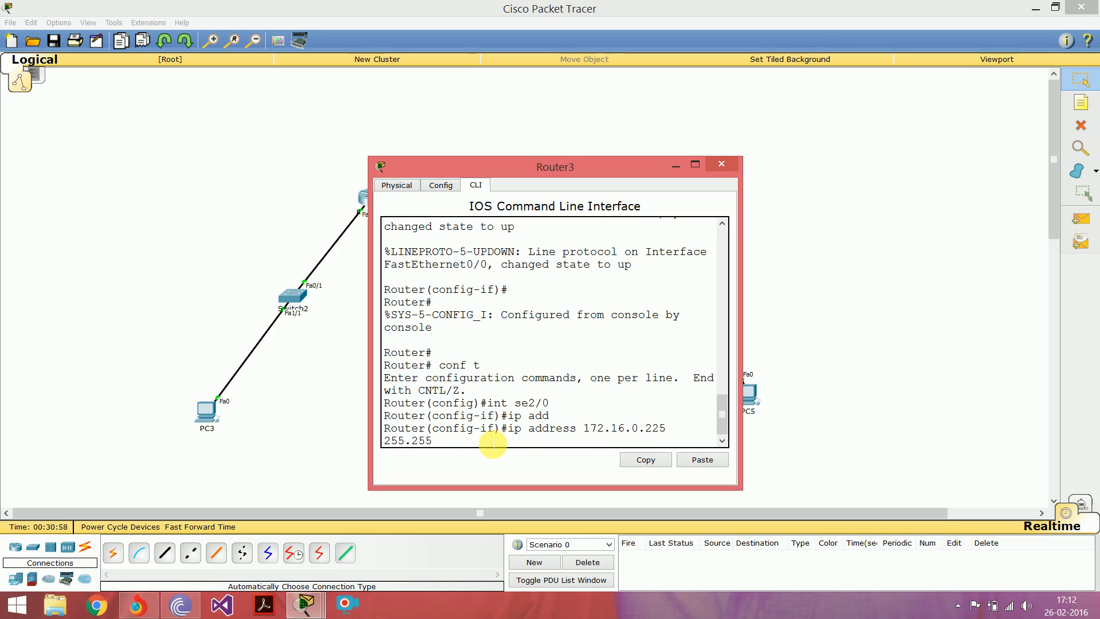
text(.255.252)
key(Return)
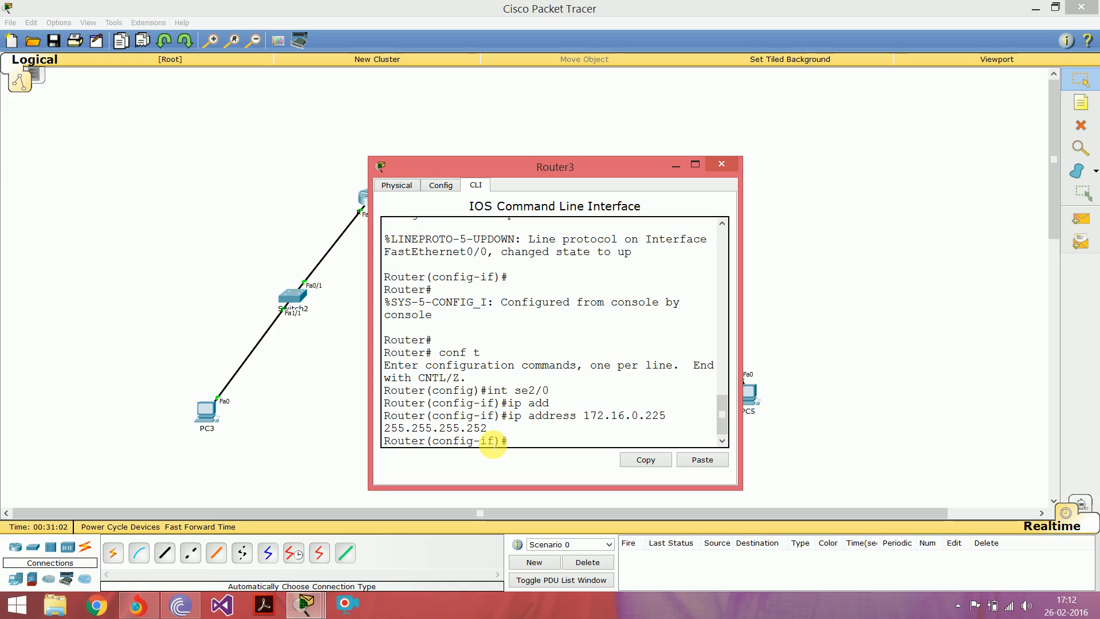
Step: Try to remove the clock rate from Router3's se2/0 interface with "no clock rate"
drag(510, 162, 575, 161)
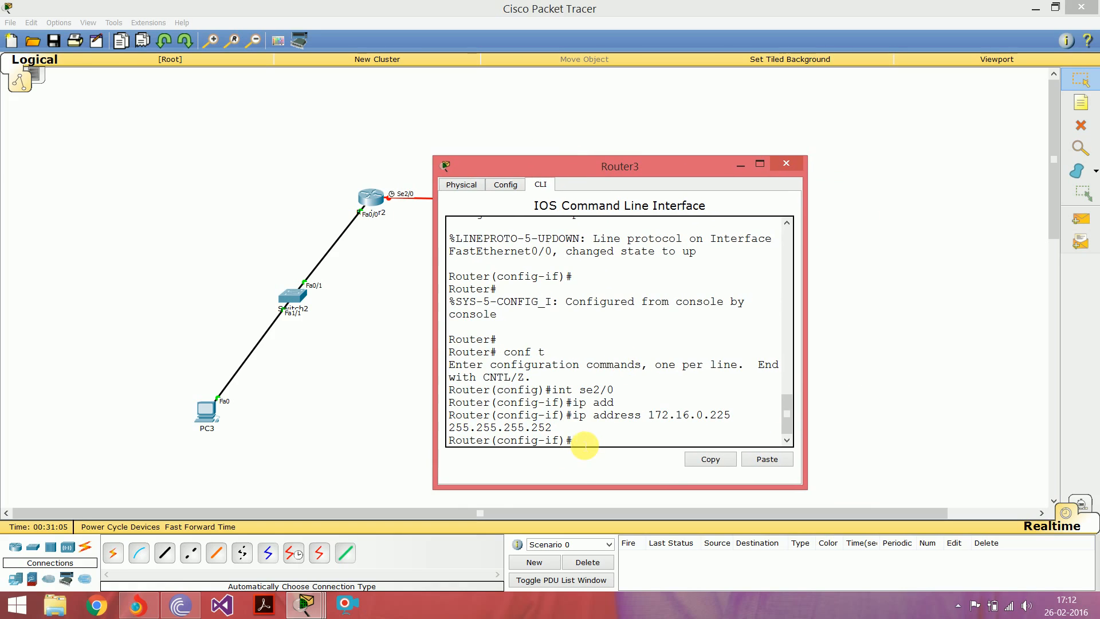
text(no clock rate)
key(Return)
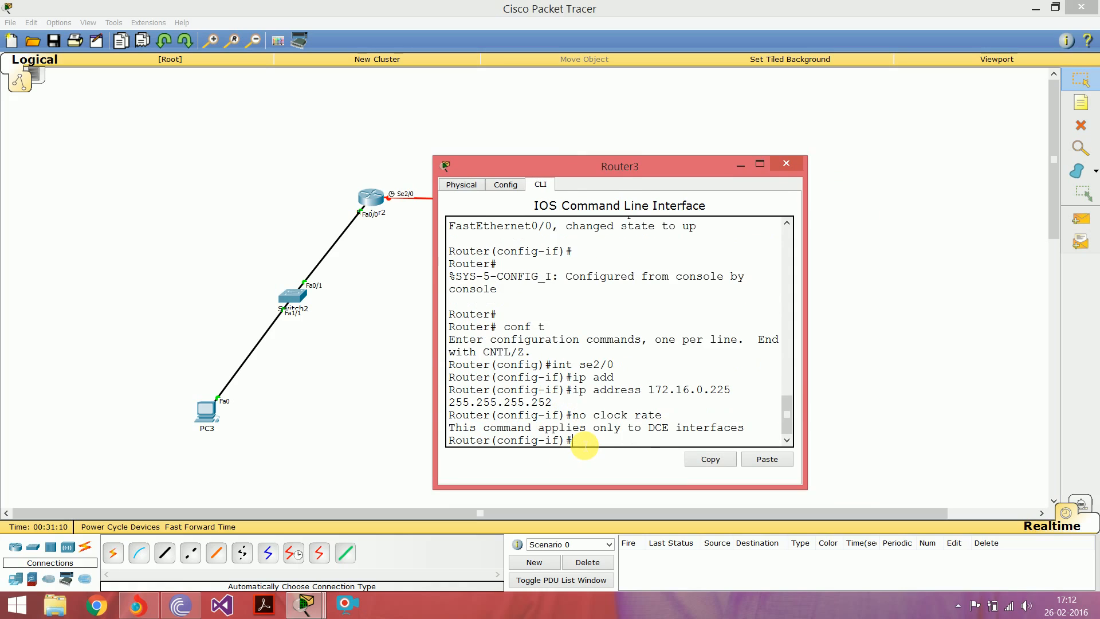
key(Return)
key(Return)
key(Return)
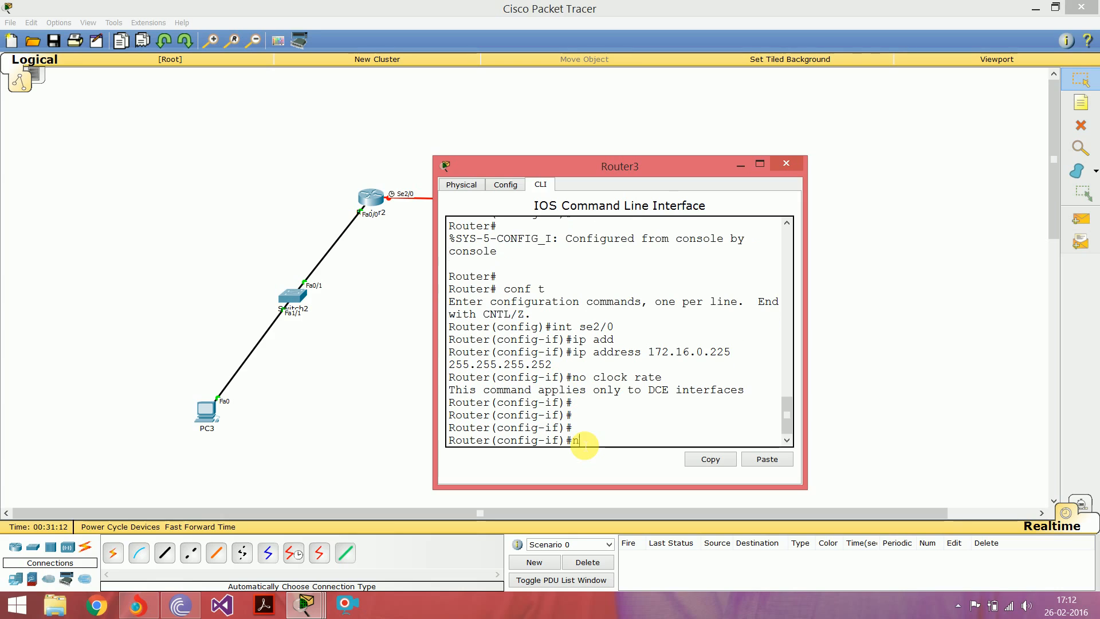
Step: Enable Router3's se2/0 interface with "no shut" and close the router's window
text(no shut)
key(Return)
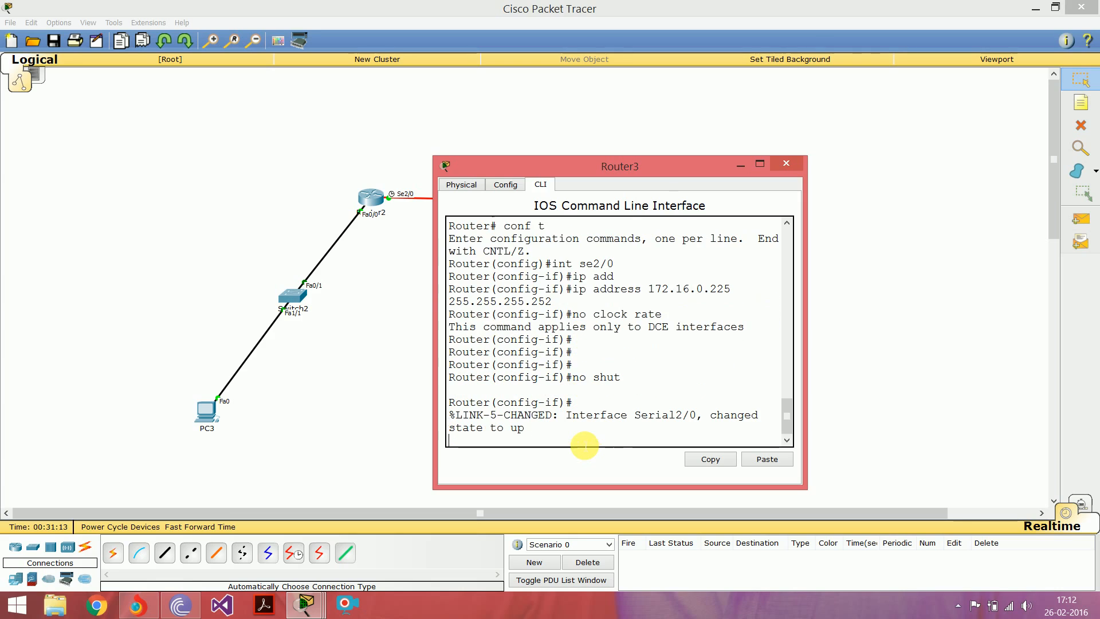
drag(449, 429, 527, 430)
click(529, 434)
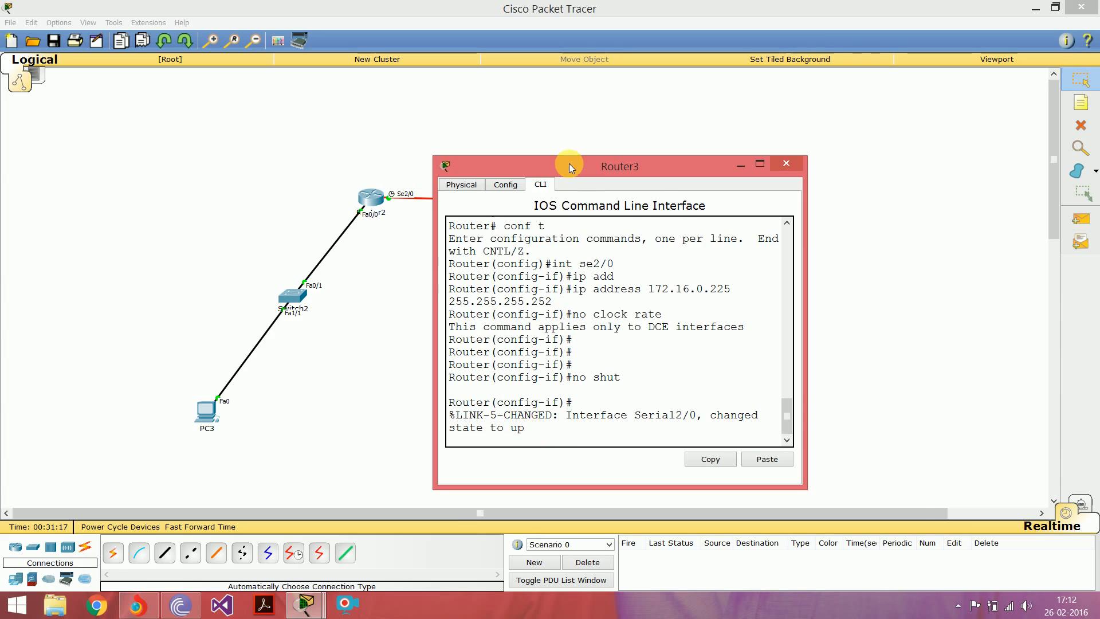
drag(569, 164, 690, 236)
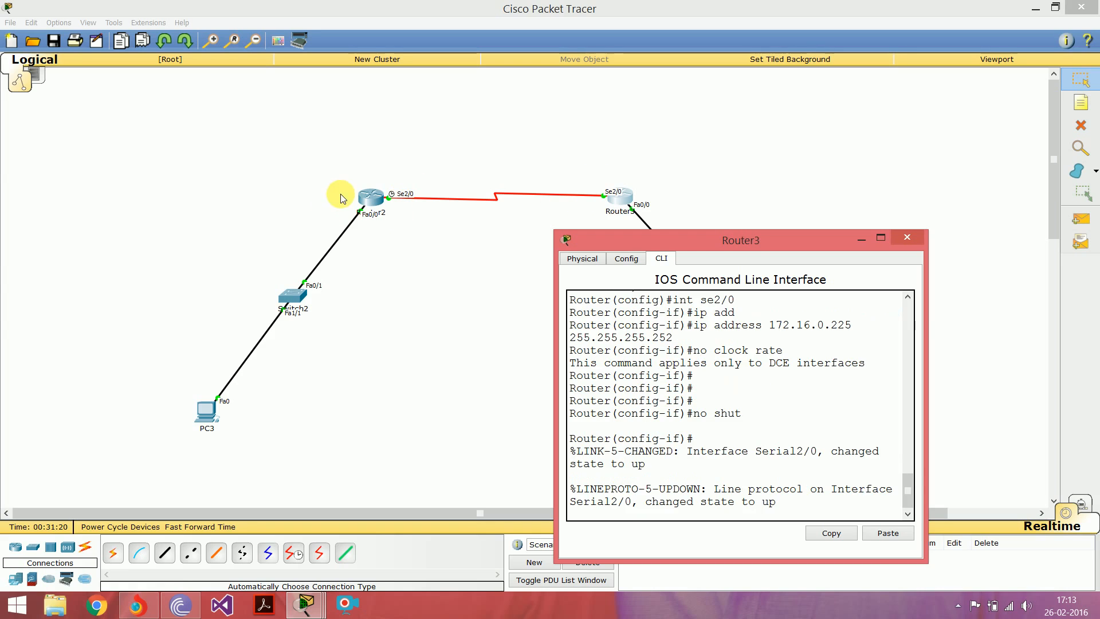
drag(737, 239, 659, 116)
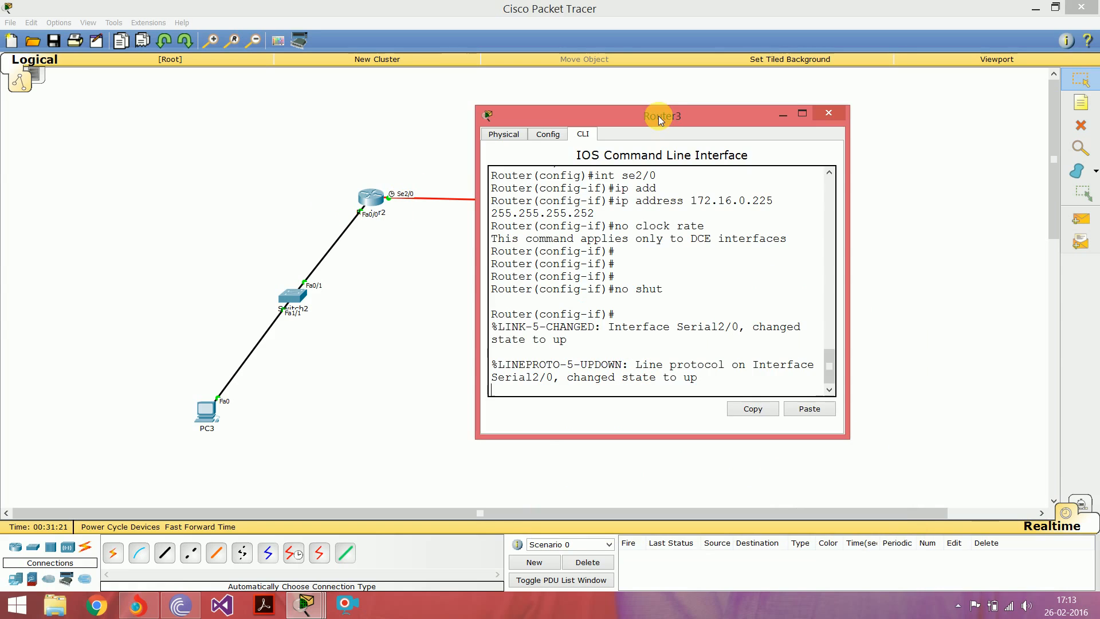
click(828, 113)
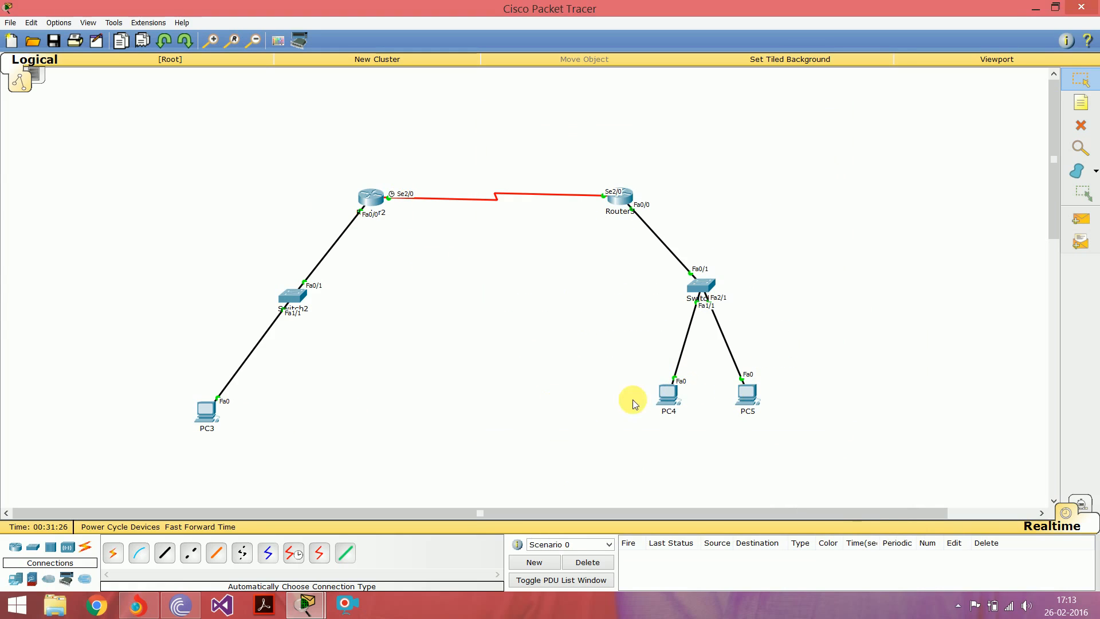
Step: Move PC3 slightly closer to Switch2 and open its IP configuration
drag(220, 398, 243, 370)
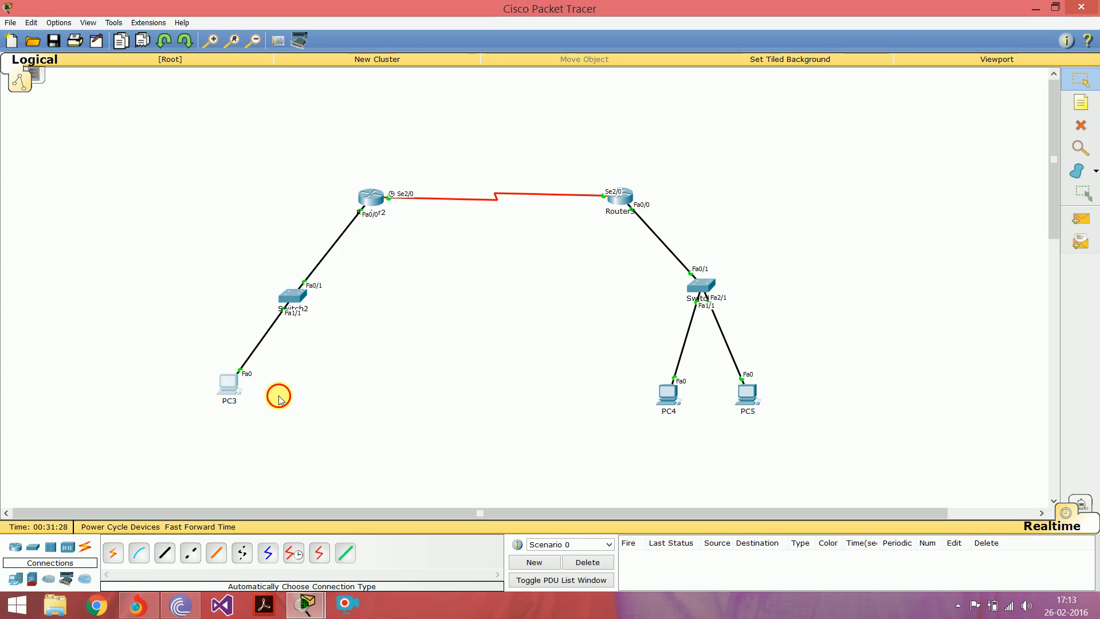
click(233, 388)
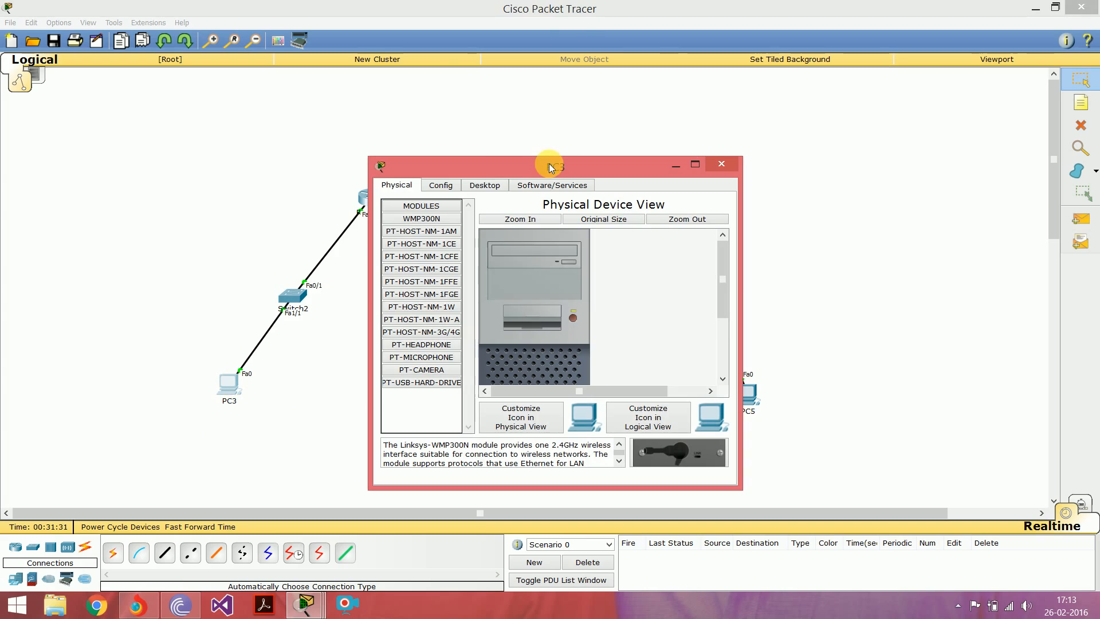
click(477, 185)
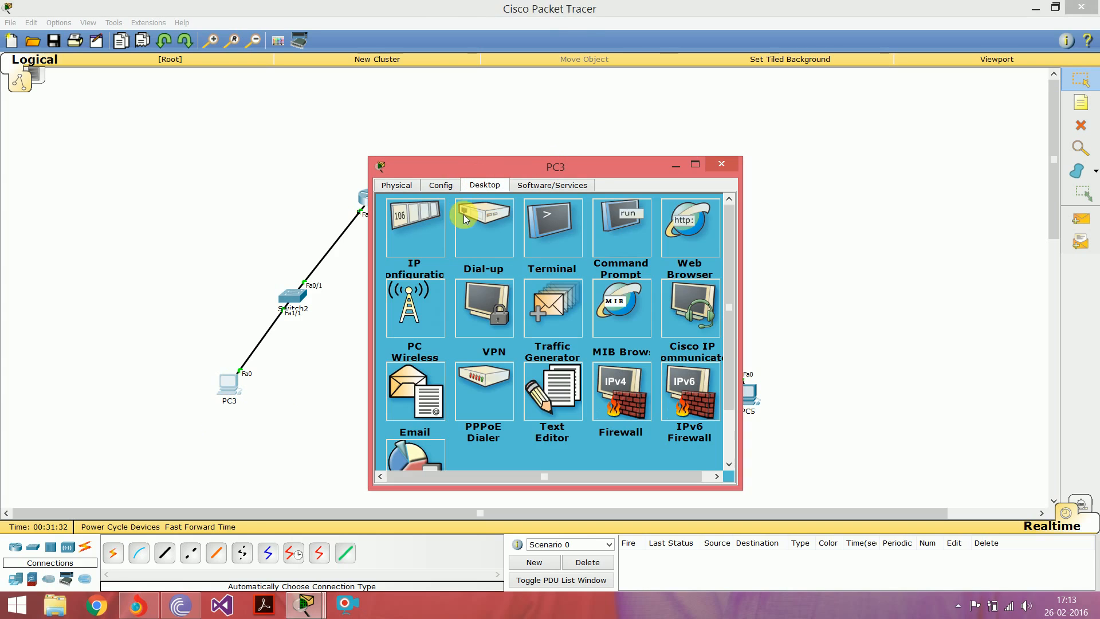
click(436, 229)
Step: Set PC3's static IP address to 172.16.0.2 with the default subnet mask 255.255.0.0
click(539, 254)
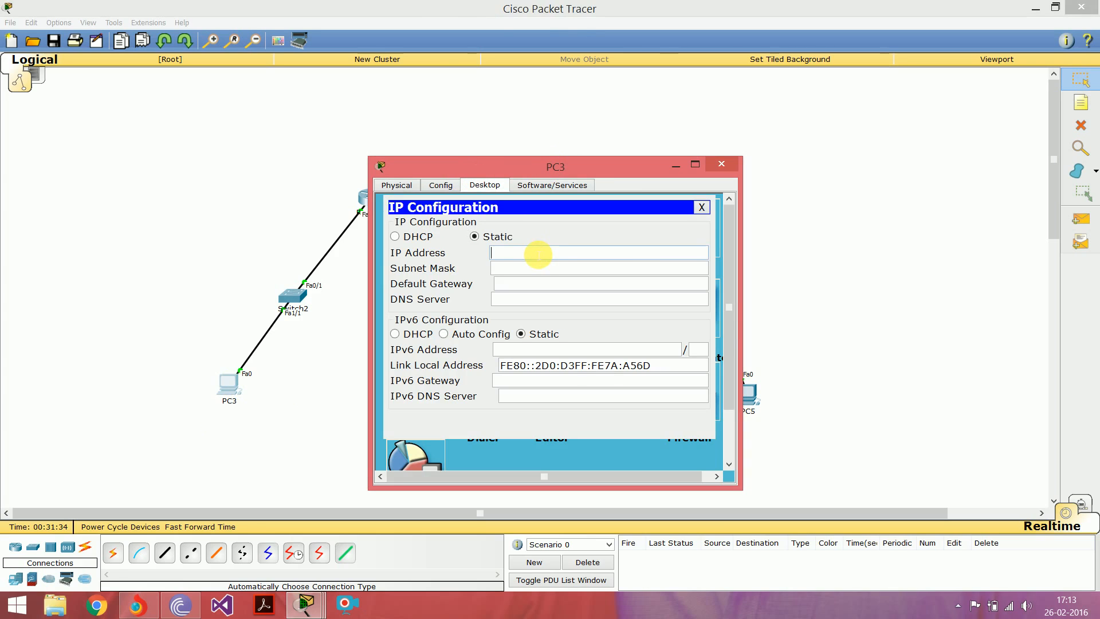
text(172.16)
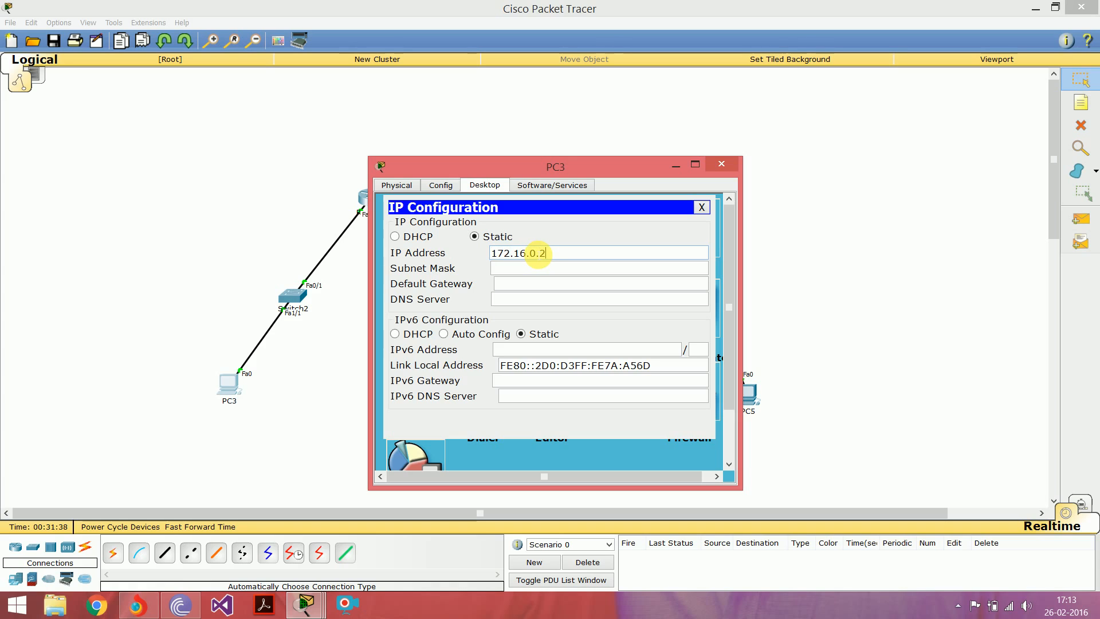
text(.0.2)
key(Tab)
key(Tab)
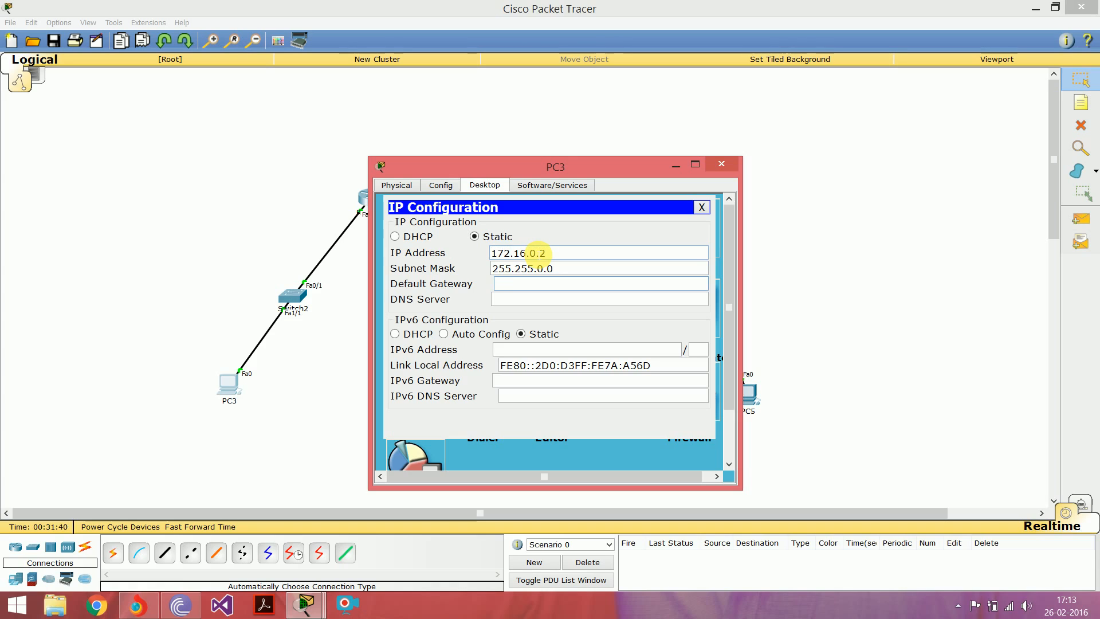
Step: Set PC3's default gateway to 172.16.0.1
drag(495, 169, 563, 174)
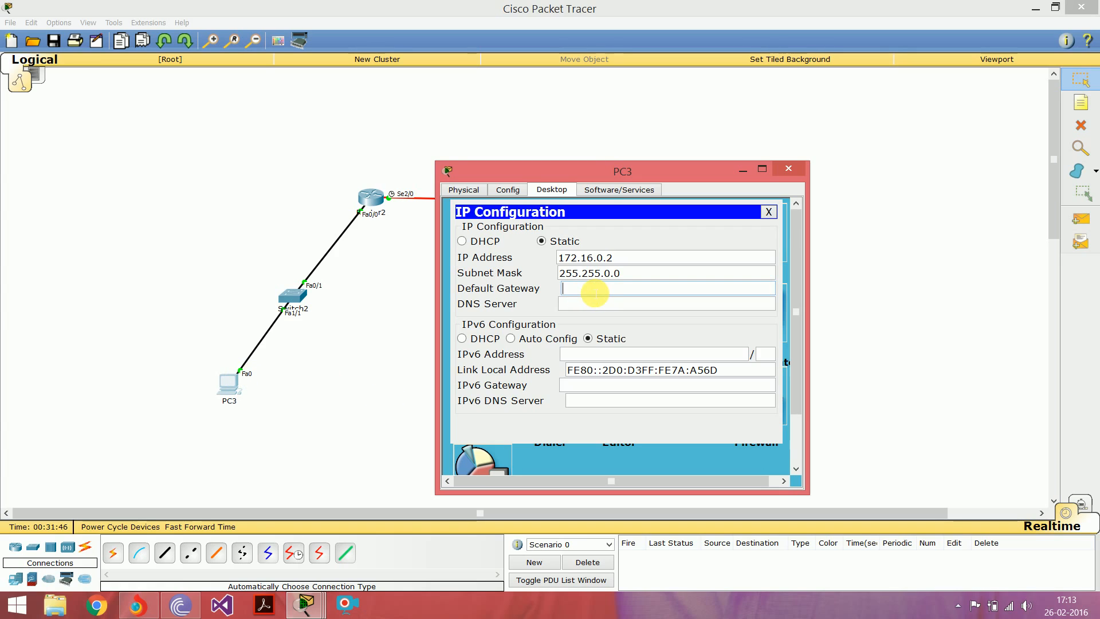
text(172.16.0.1)
key(Tab)
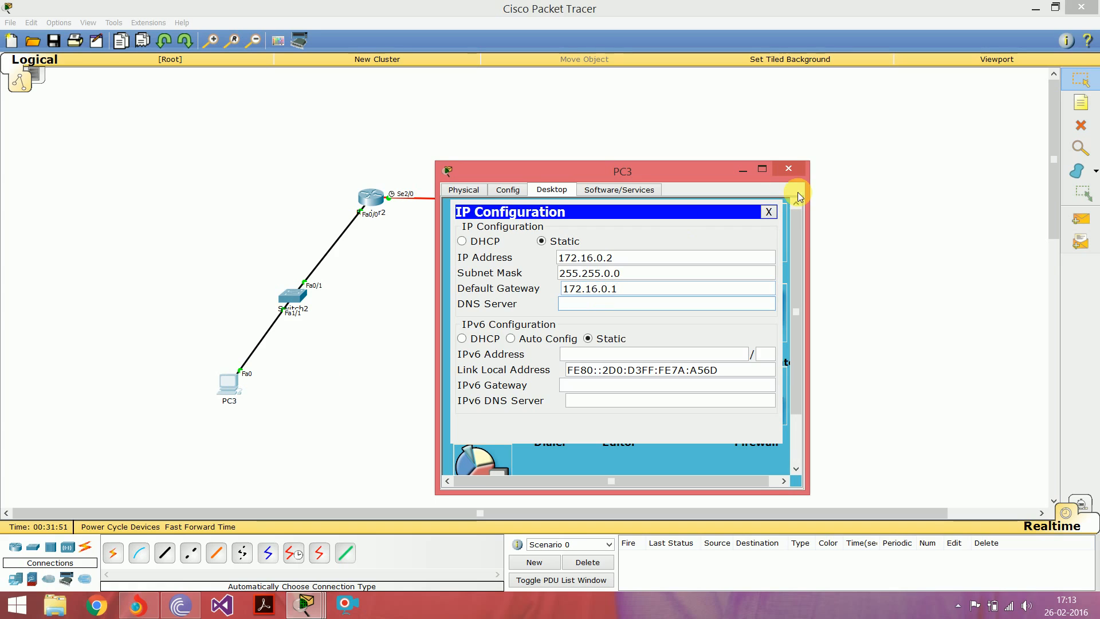
Step: Close PC3's window and set PC4's static IP address to 172.16.0.130 with the default subnet mask 255.255.0.0
click(797, 168)
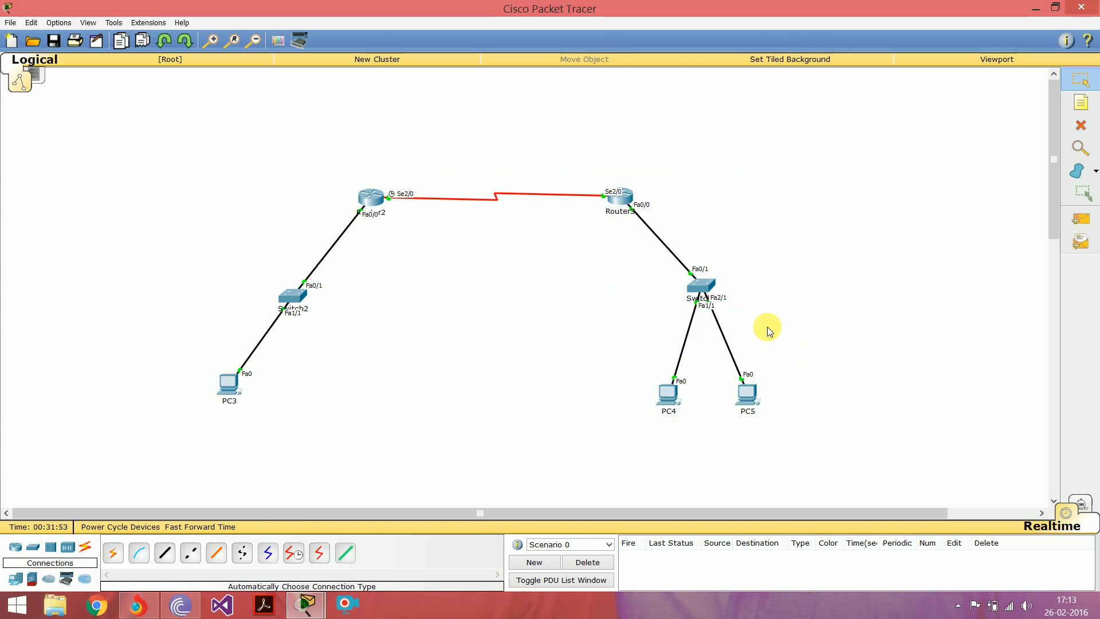
click(672, 395)
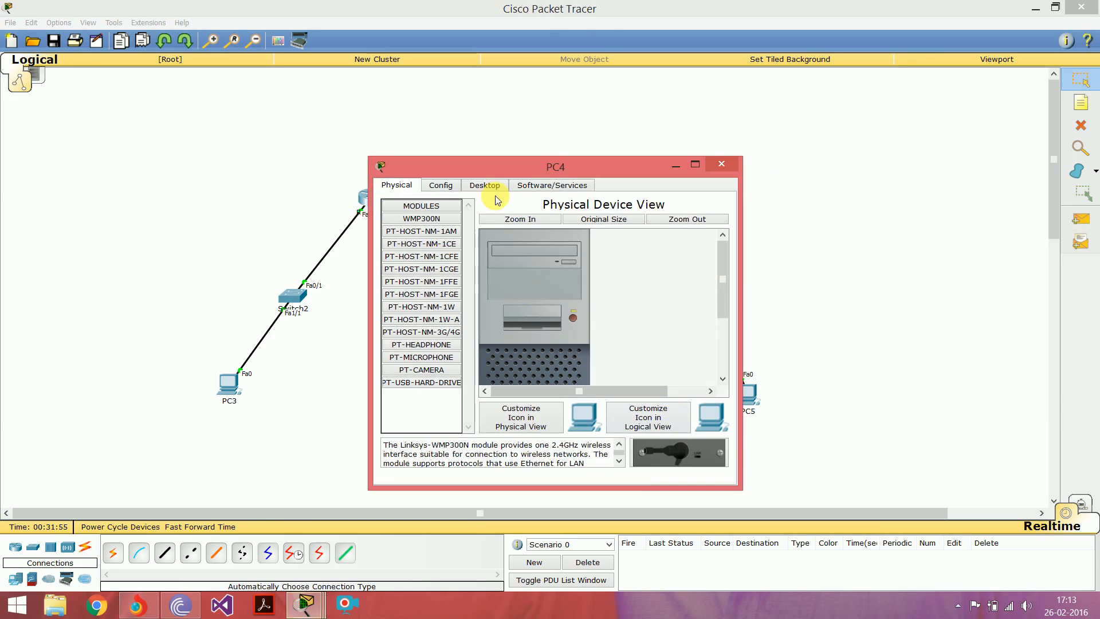
click(483, 184)
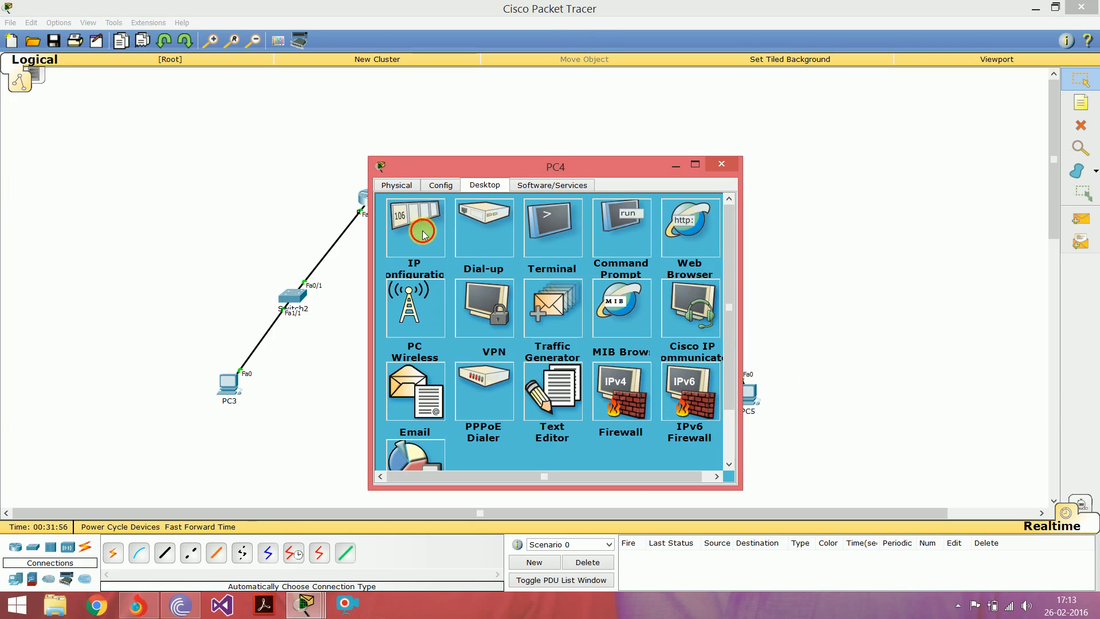
click(422, 233)
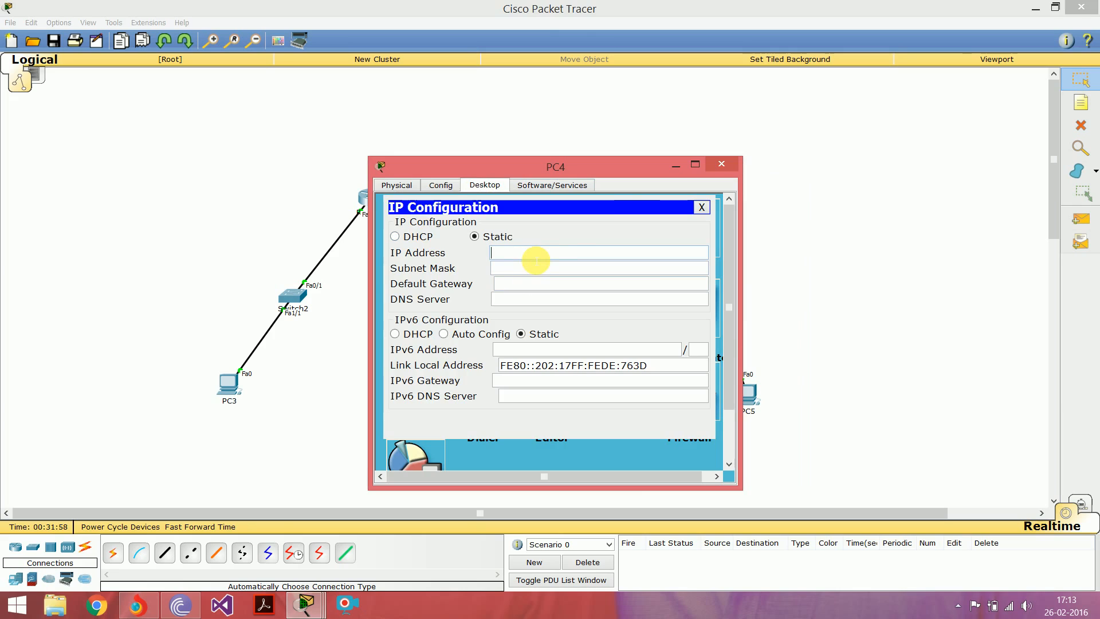
text(172.16.0.130)
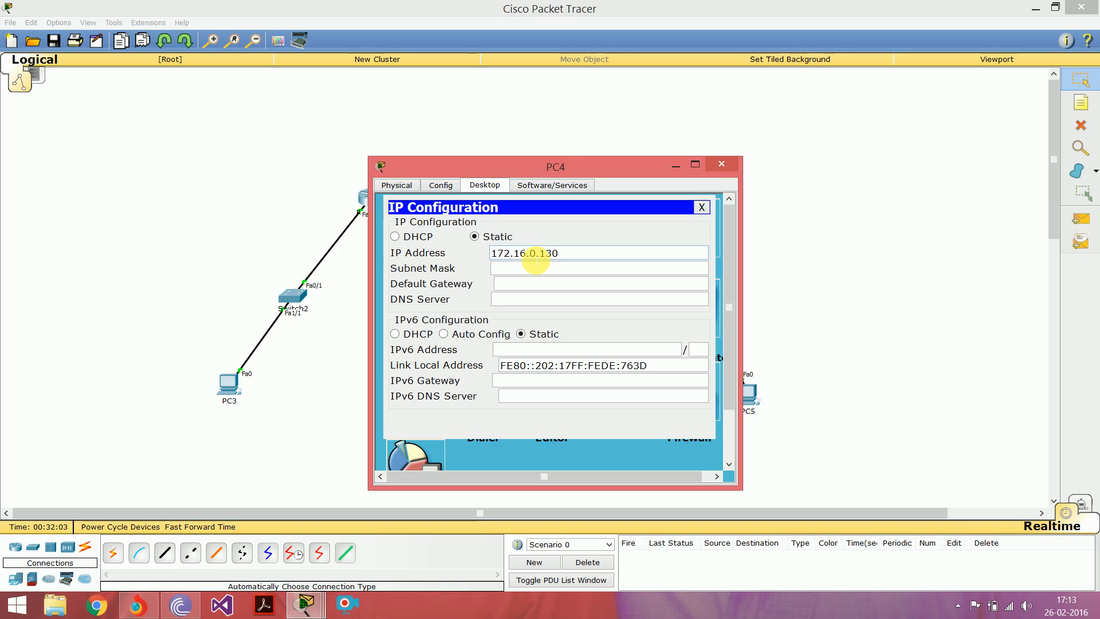
key(Tab)
key(Tab)
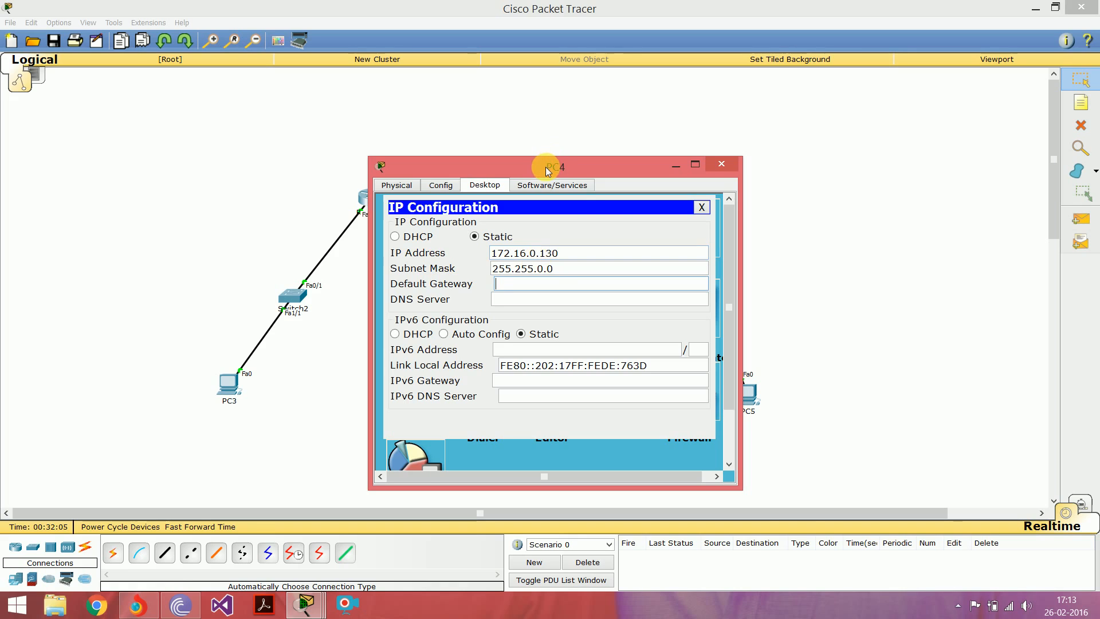
Step: Set PC4's default gateway to 172.16.0.129 and close the PC's window
drag(548, 171, 392, 171)
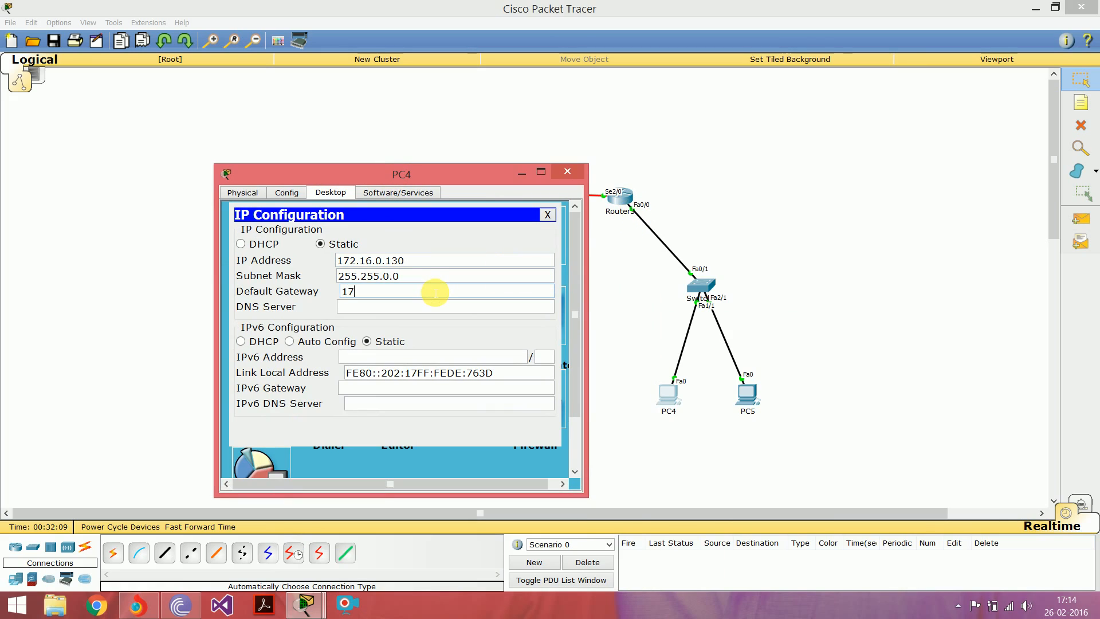
text(2.16.0.129)
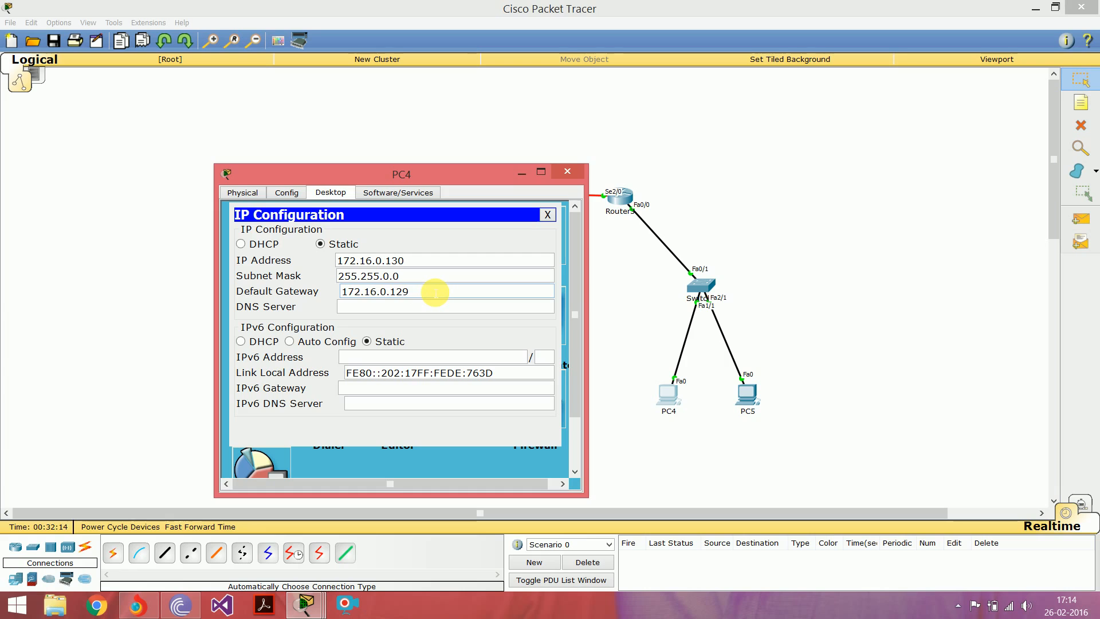
key(Tab)
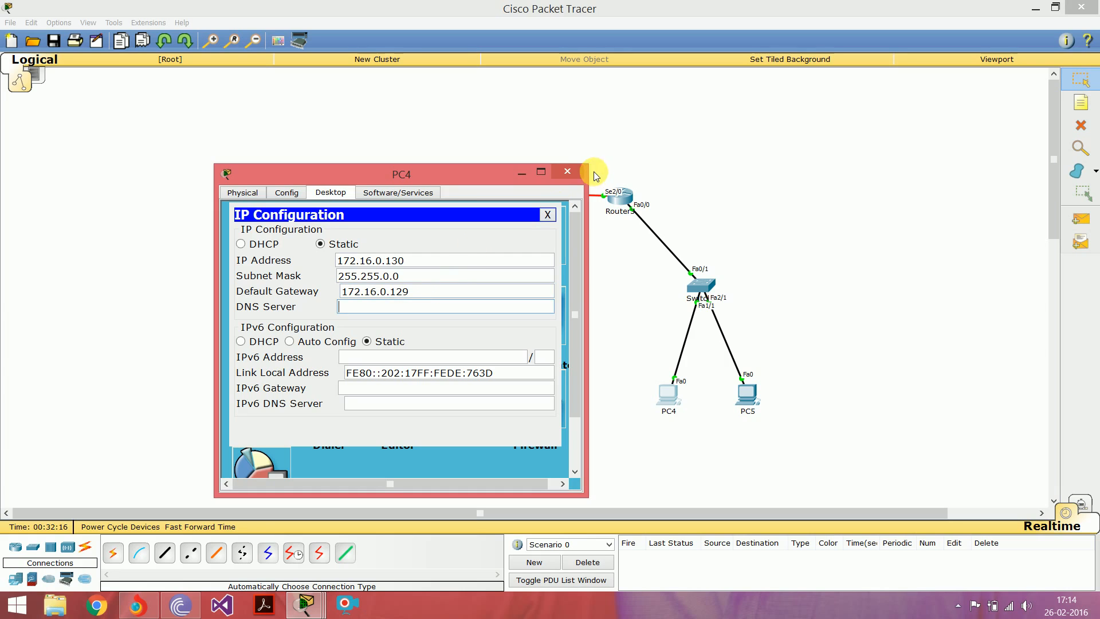
click(566, 173)
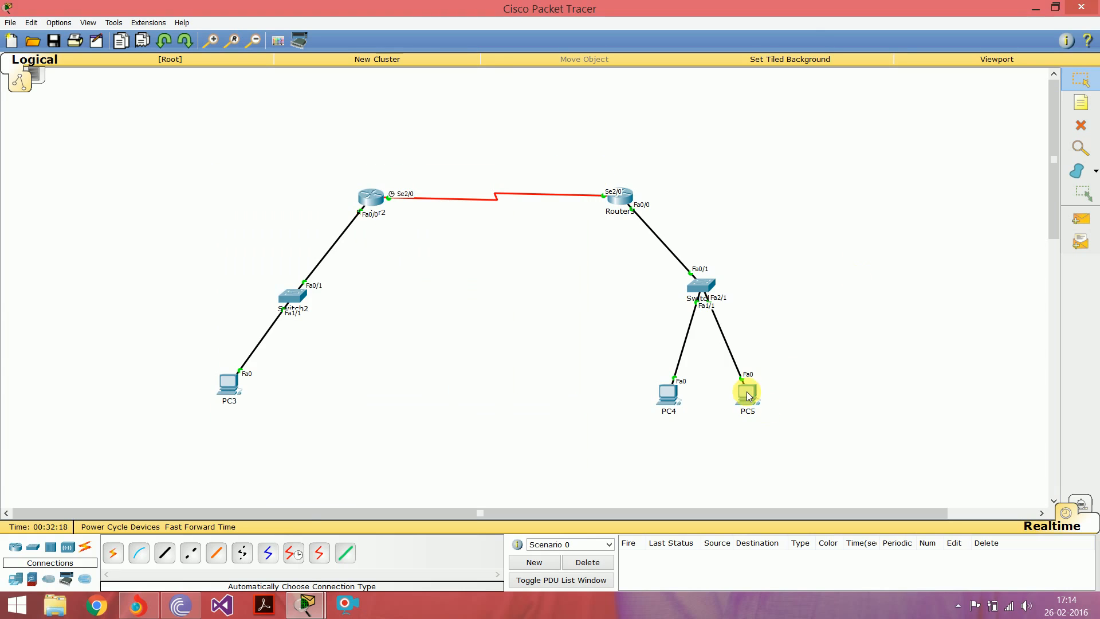
Step: Set PC5's static IP address to 172.16.0.131 with the default subnet mask 255.255.0.0
click(749, 396)
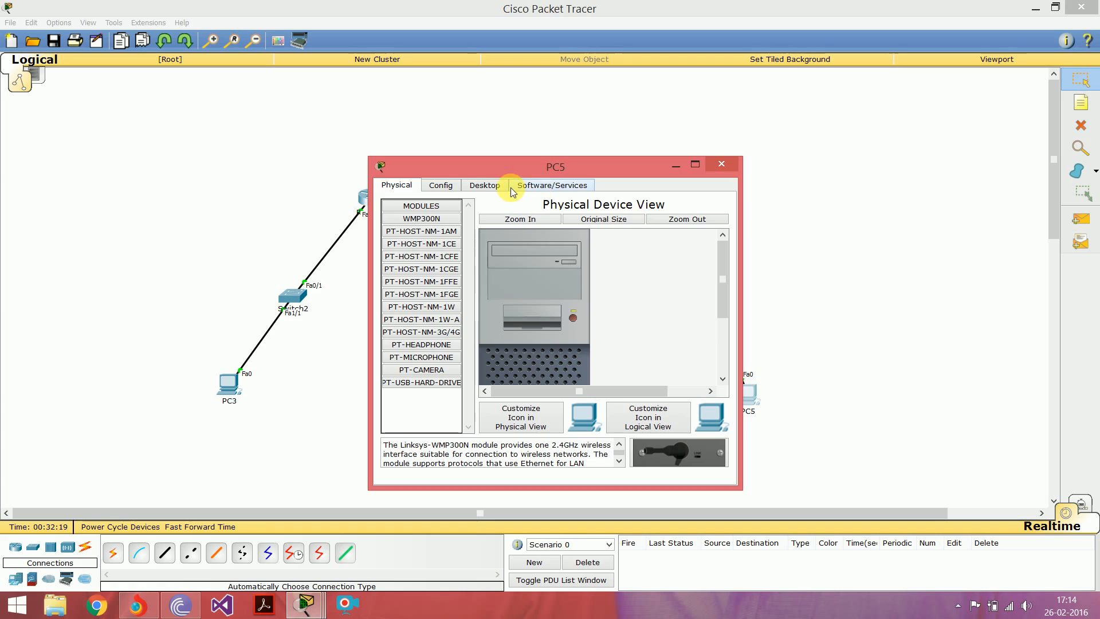
click(486, 185)
click(422, 215)
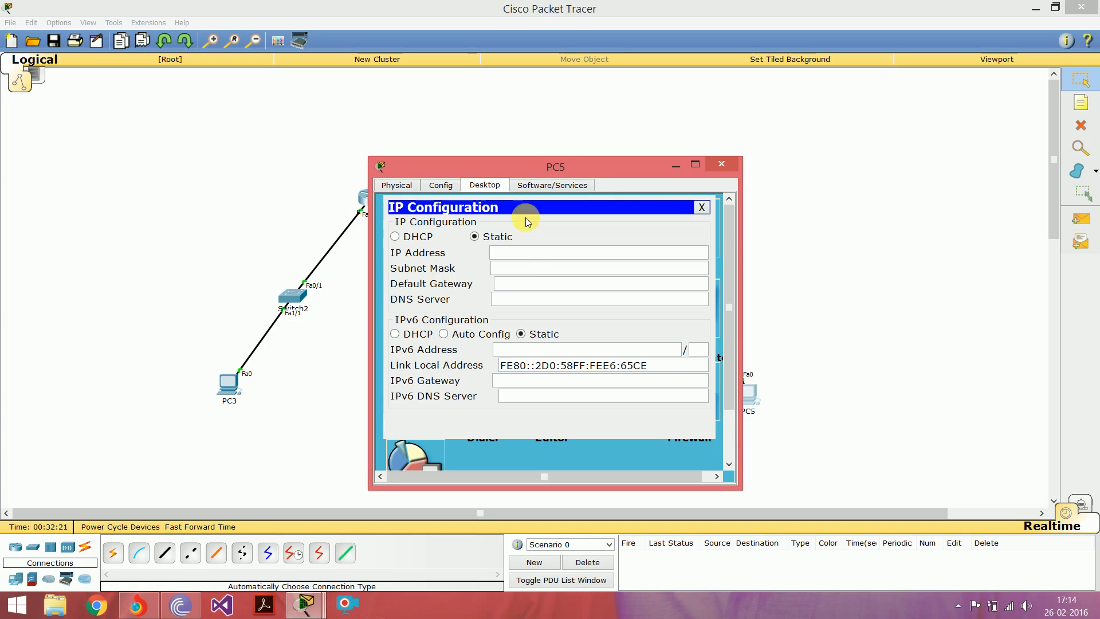
click(528, 258)
text(172)
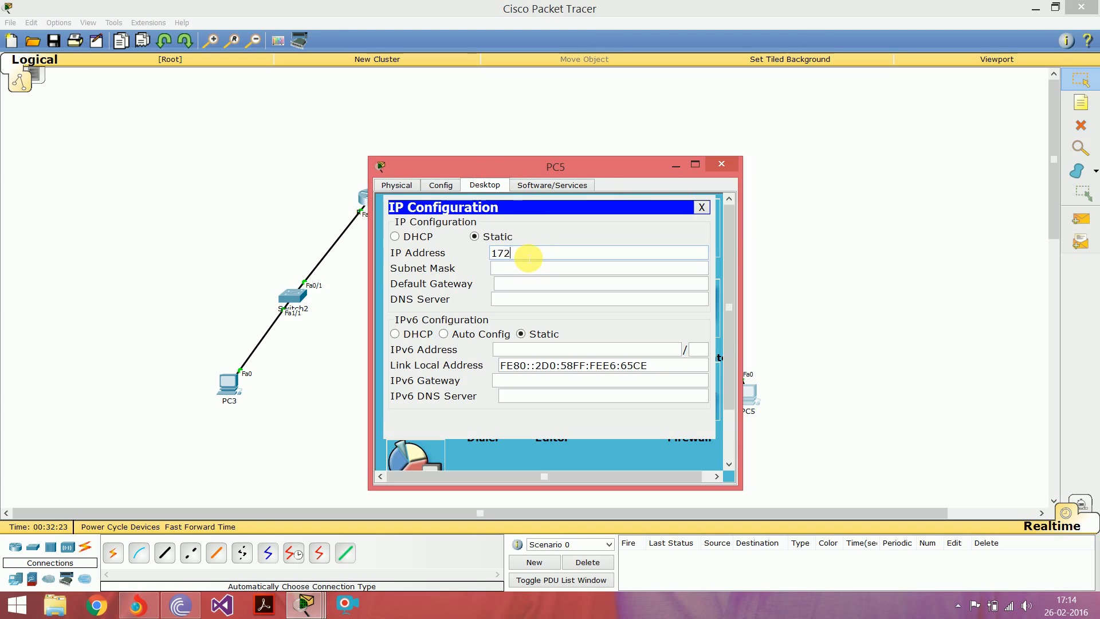
text(.16.0.131)
key(Tab)
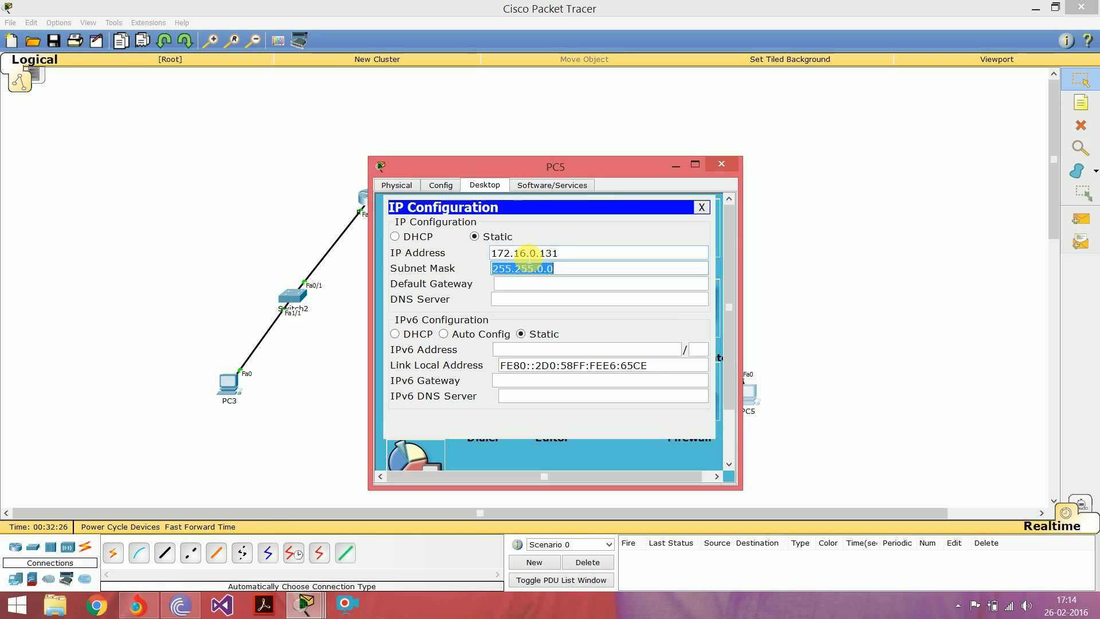
Step: Set PC5's default gateway to 172.16.0.129 and close the PC's window
key(Tab)
text(172)
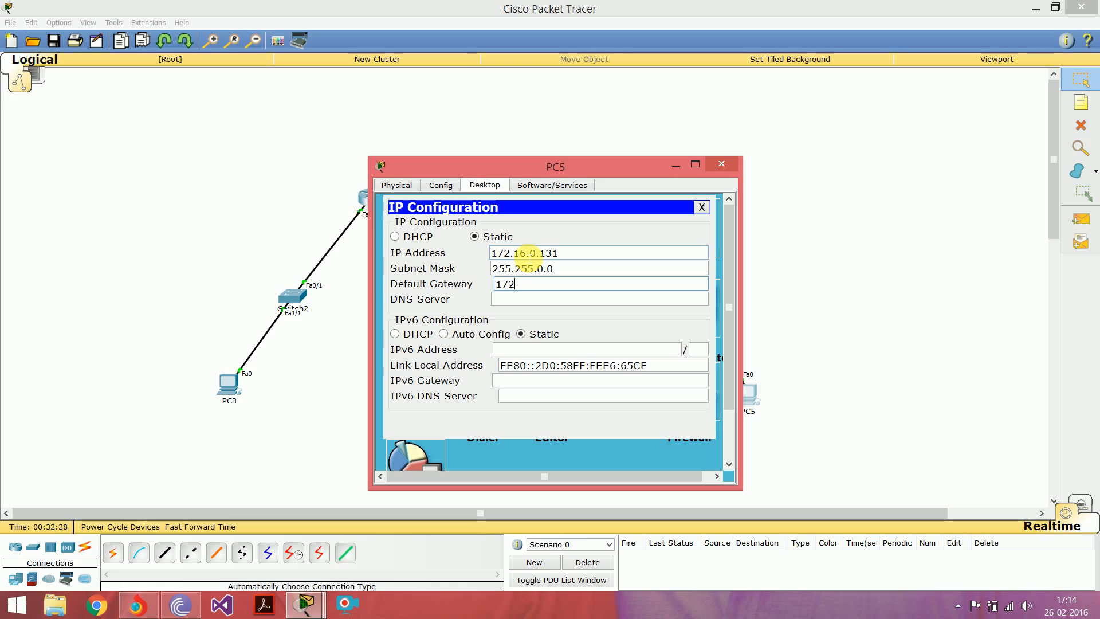
text(.16.0.129)
key(Tab)
key(Tab)
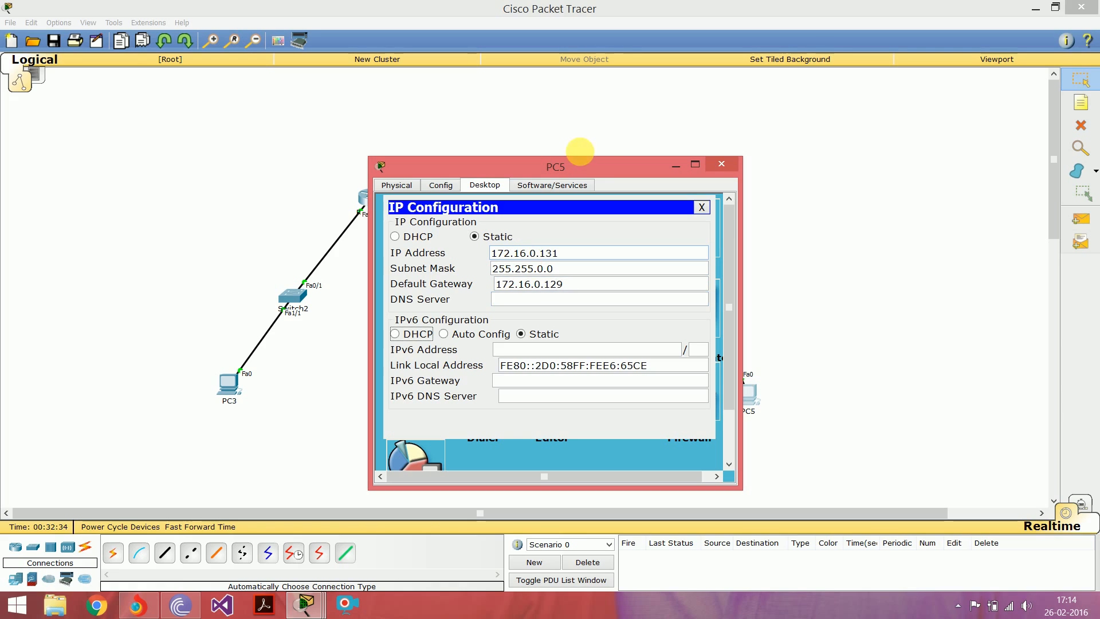
click(723, 164)
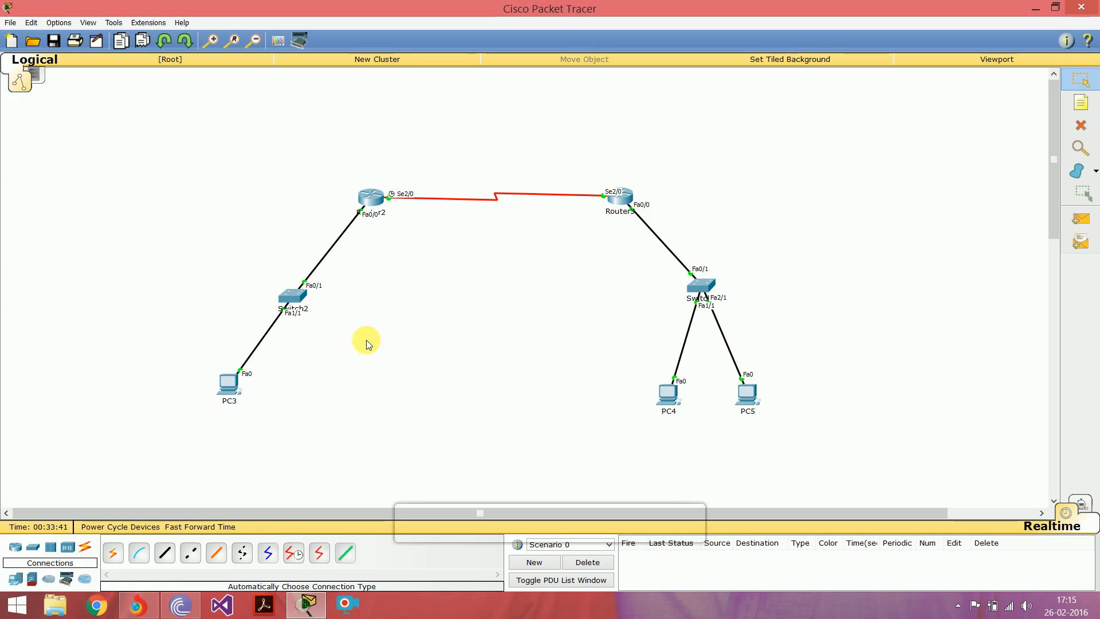
Step: Start a static route on Router2 for network 172.16.0.128 with mask 255.255.255.192
click(369, 195)
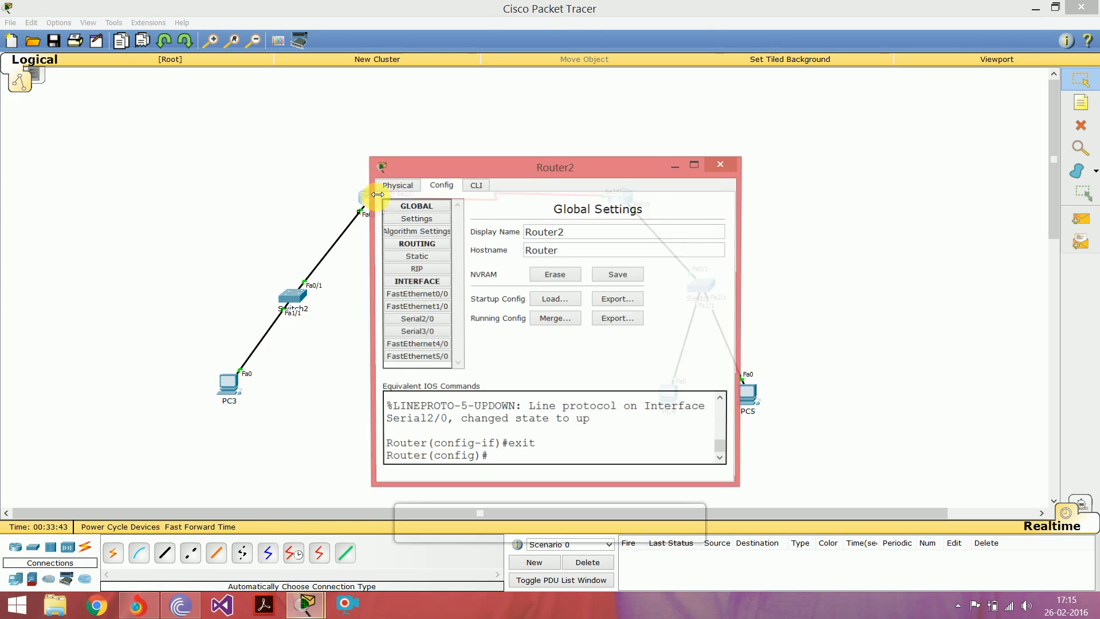
click(418, 257)
click(570, 230)
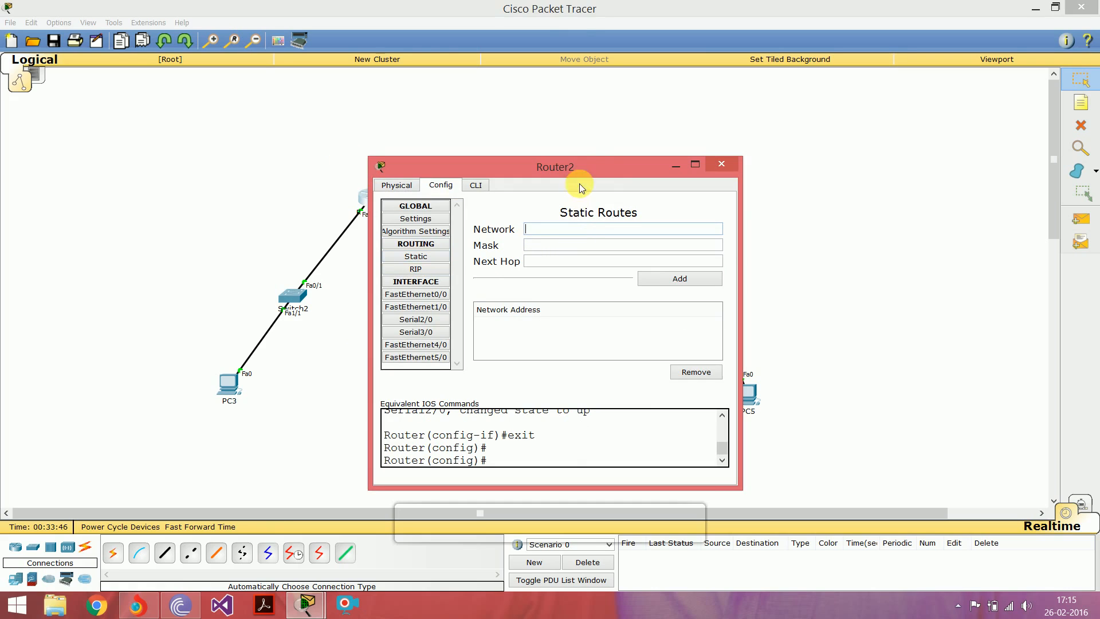
drag(586, 167, 453, 174)
drag(273, 150, 244, 146)
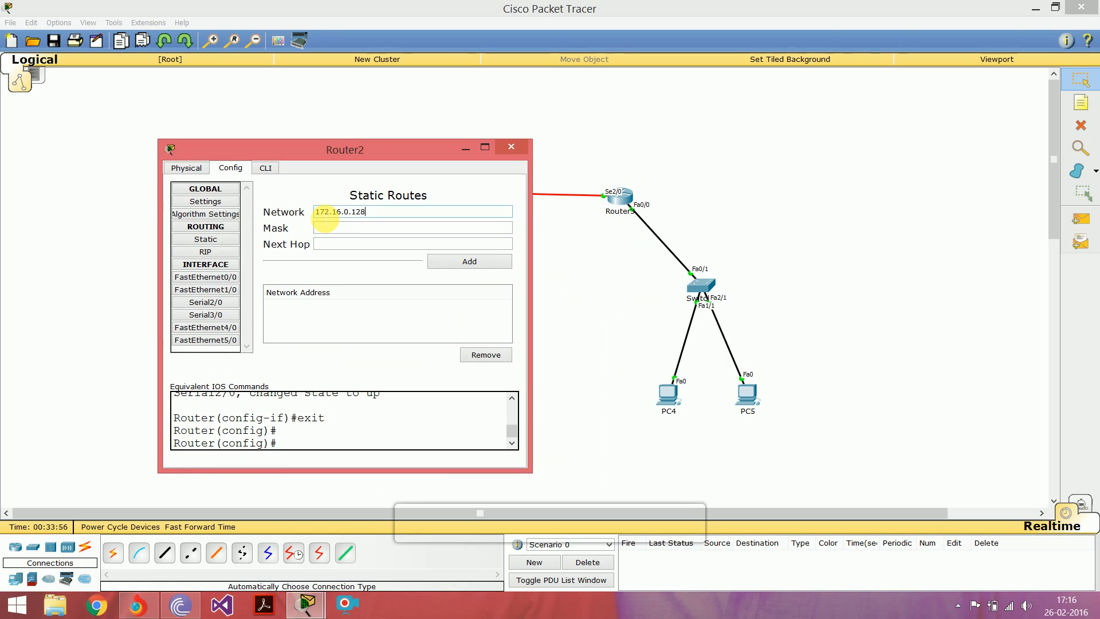
key(Tab)
text(255.255)
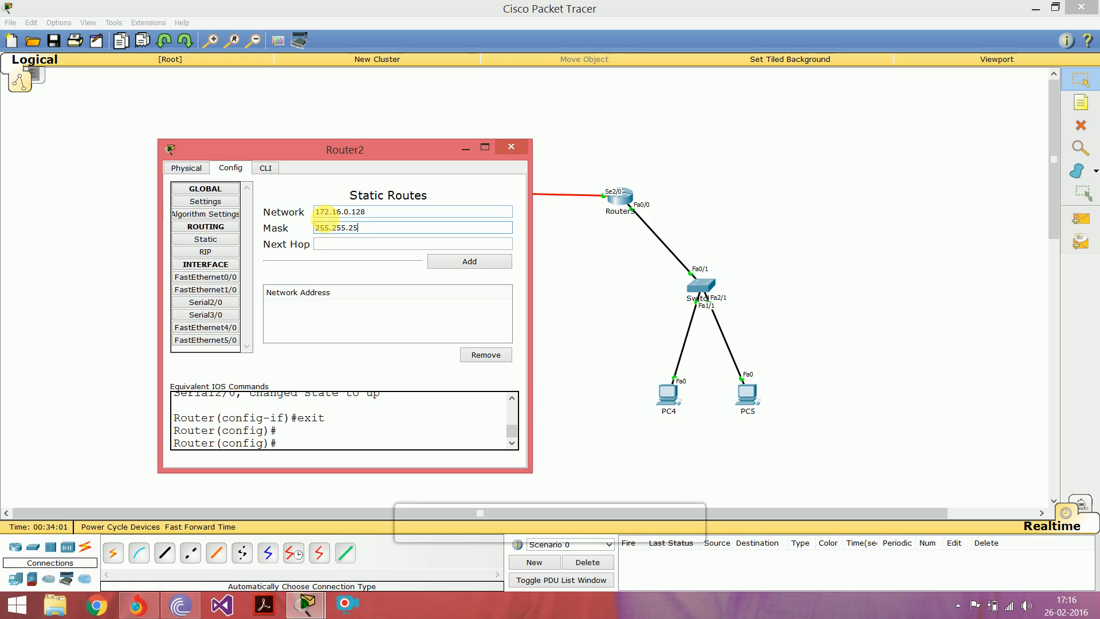
text(.255.192)
key(Tab)
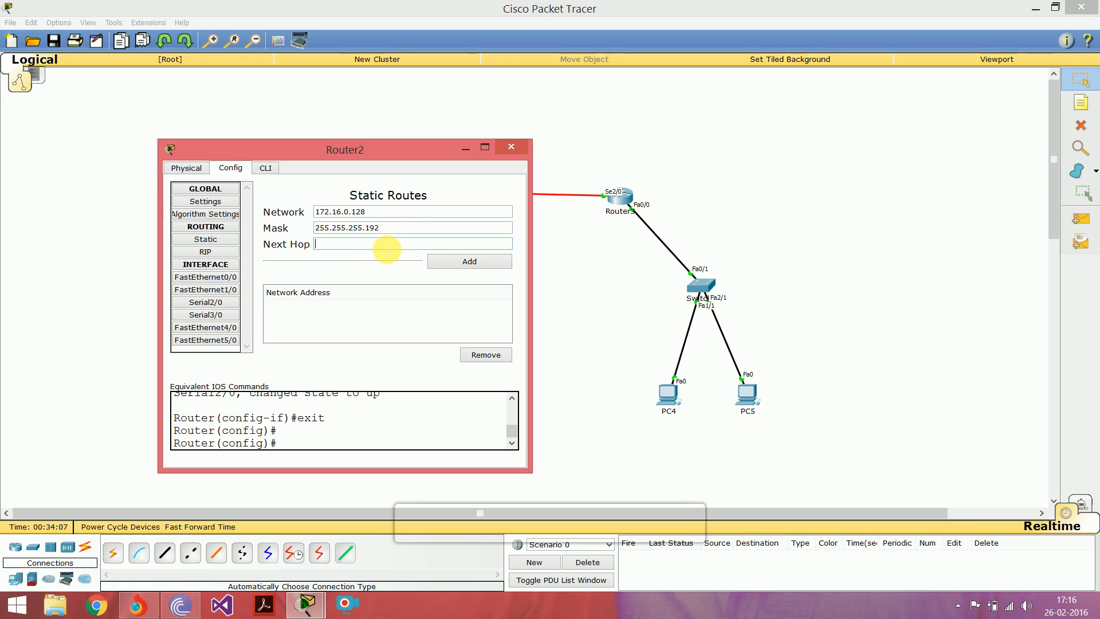
Step: Set the next hop to 172.16.0.225, add the static route to Router2 and close the router's window
text(172.16.0.225)
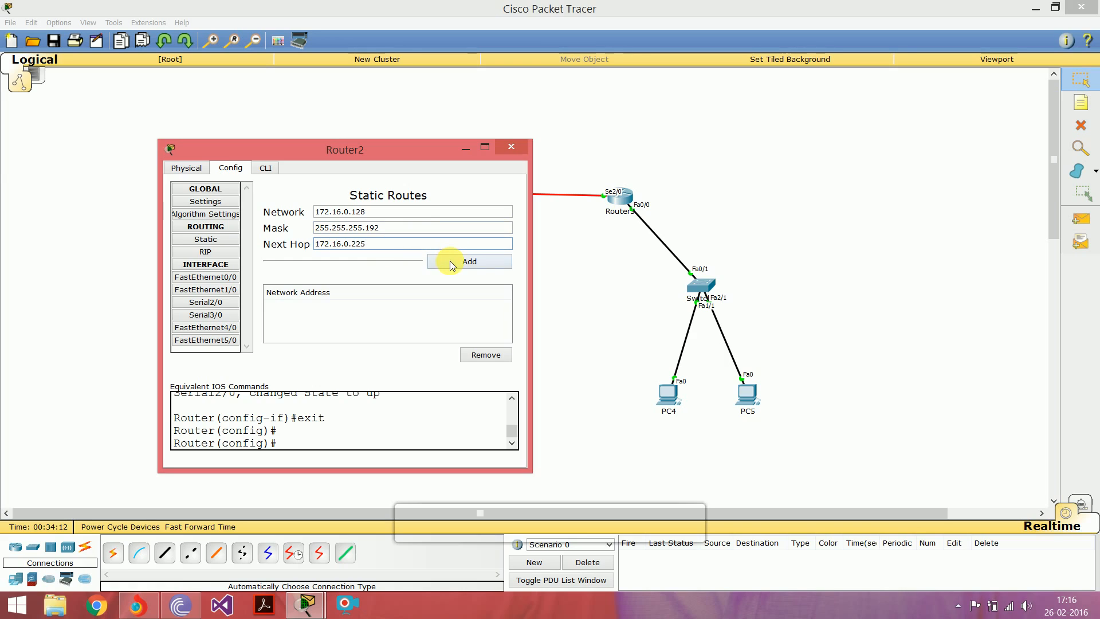
click(450, 261)
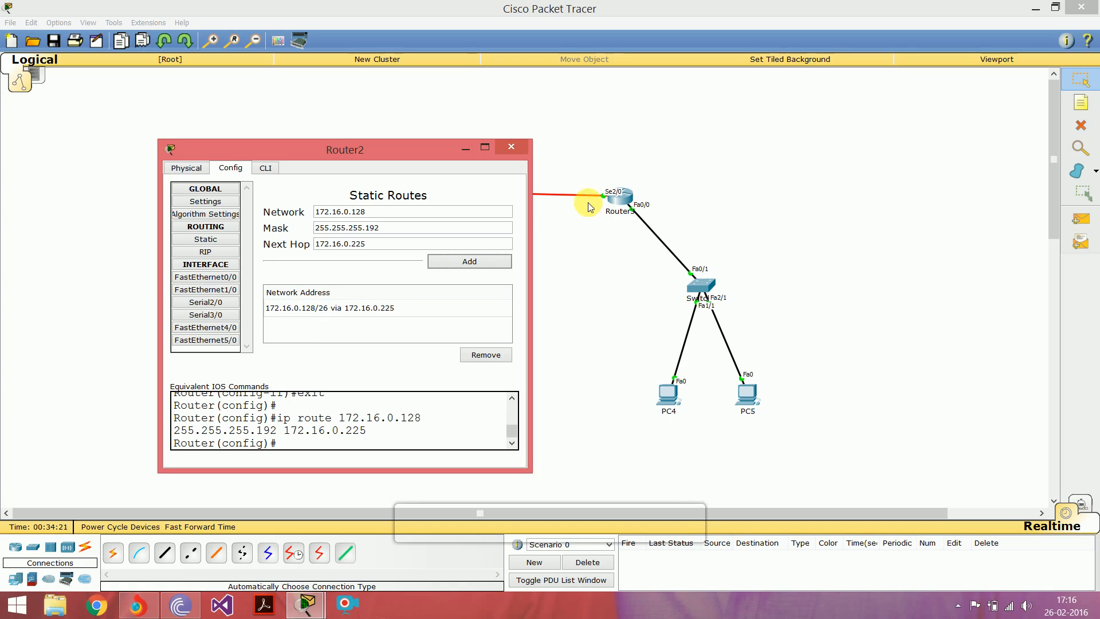
click(500, 149)
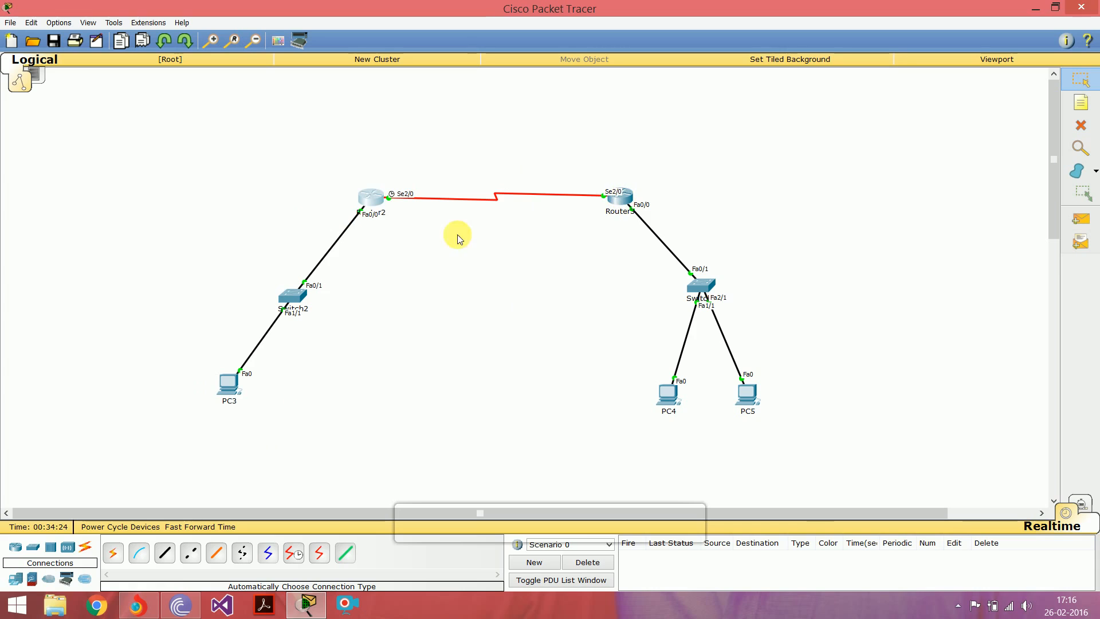
Step: Start a static route on Router3 for network 172.16.0.0 with mask 255.255.255.128
click(617, 202)
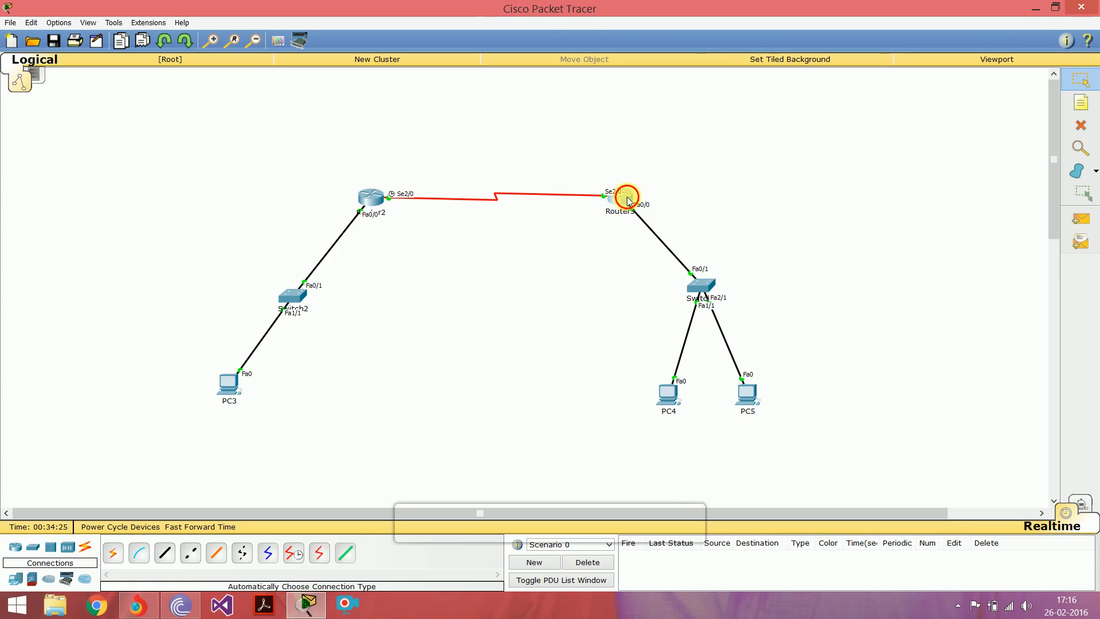
click(452, 186)
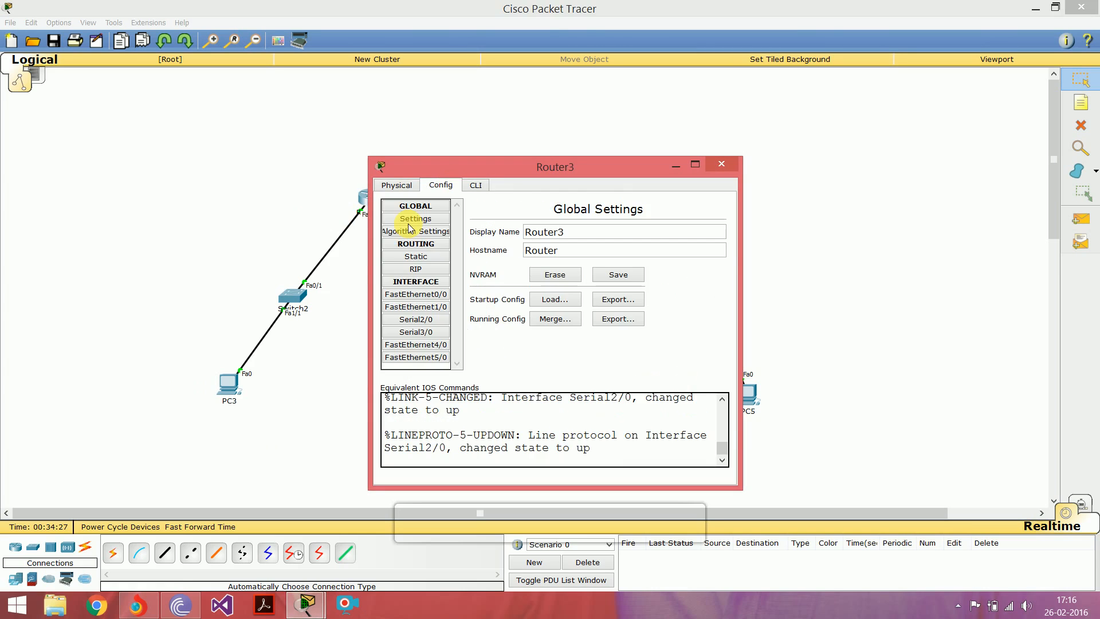
click(410, 258)
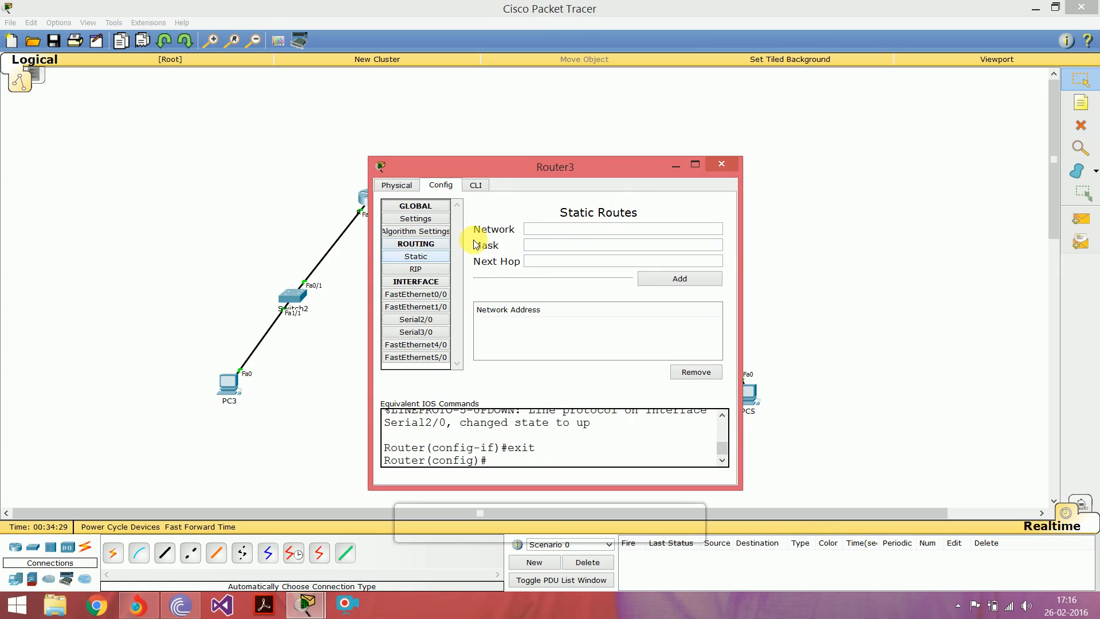
text(17)
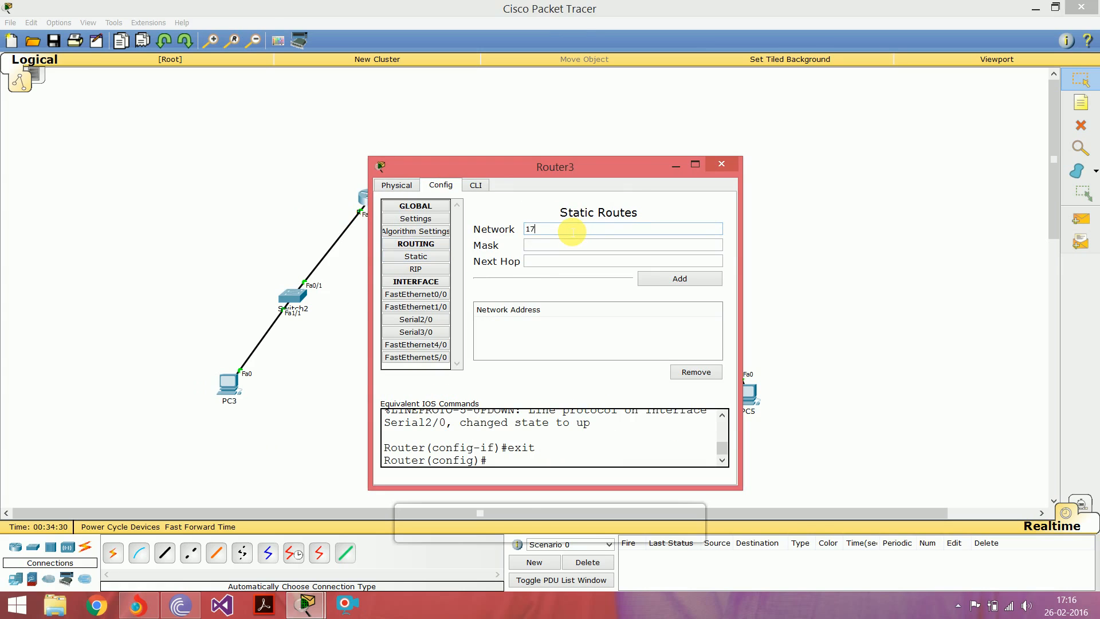
text(2.16.0.0)
key(Tab)
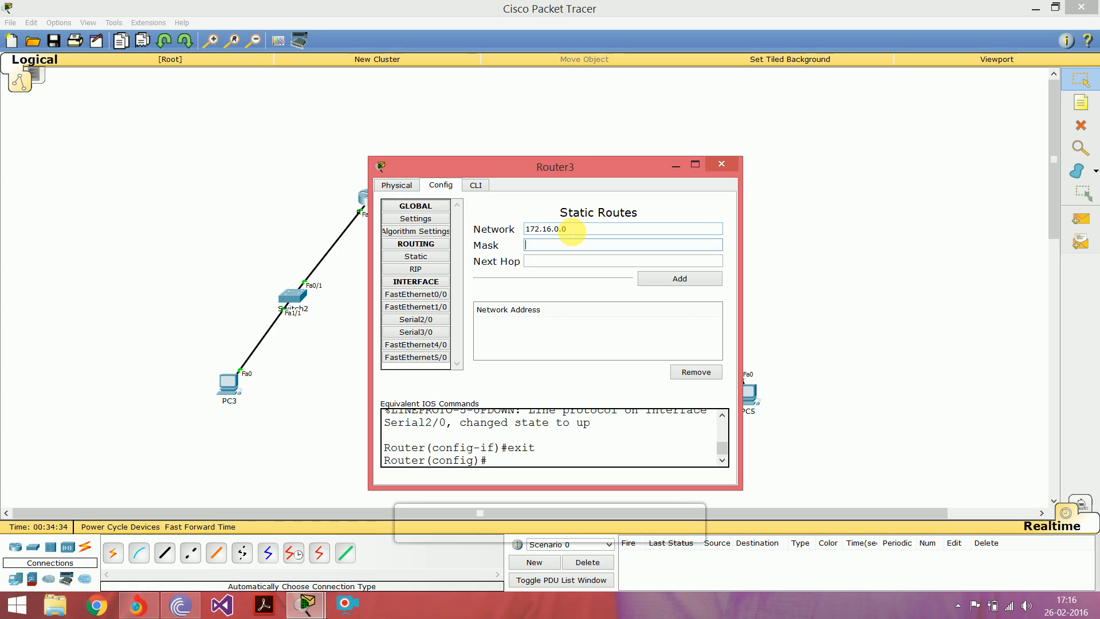
text(255.255.255.128)
key(Tab)
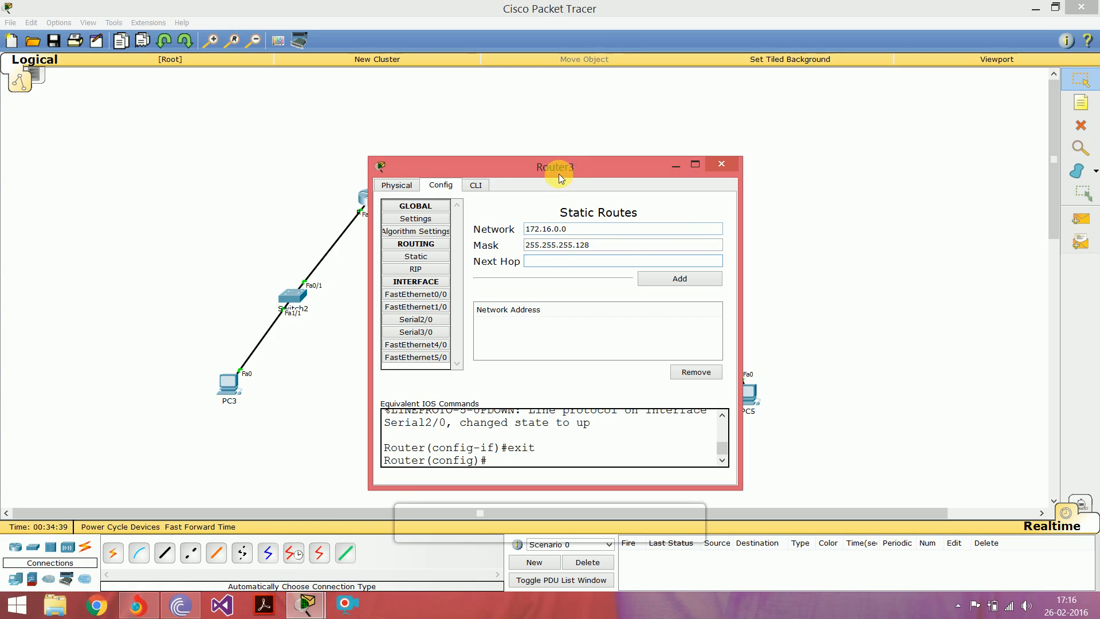
Step: Set the next hop to 172.16.0.226 and add the static route to Router3
drag(559, 173, 692, 175)
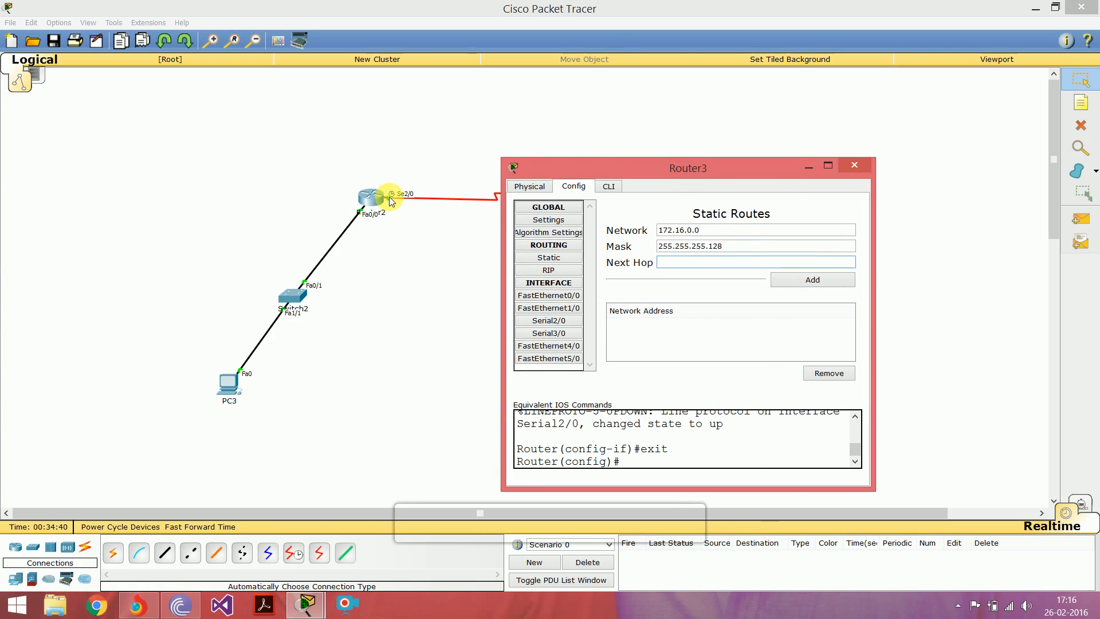
click(675, 263)
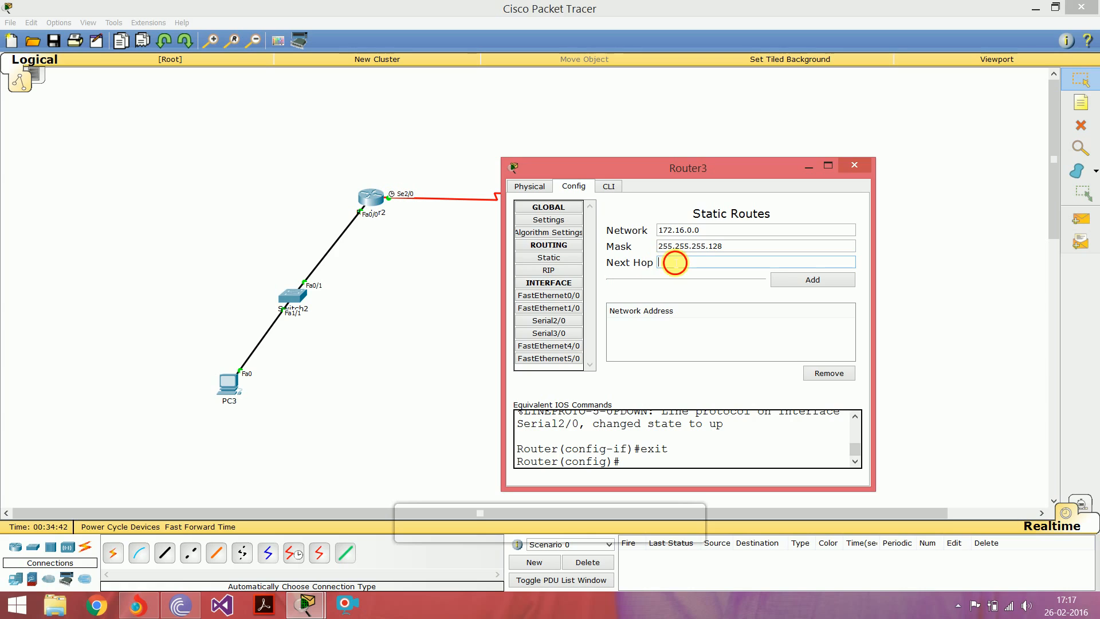
text(172.16.0.226)
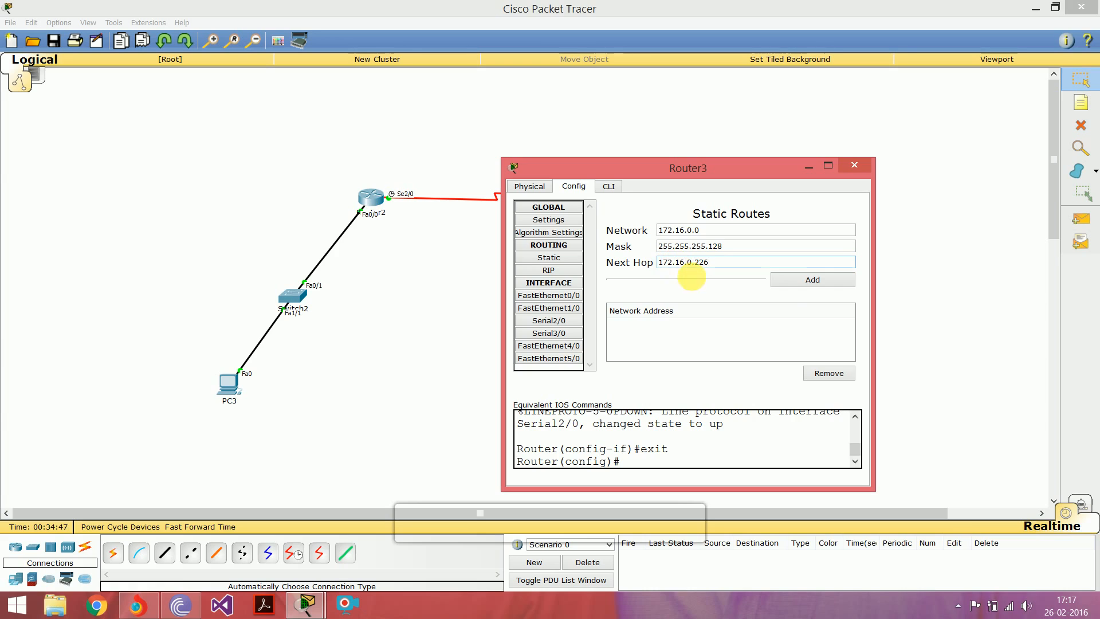
click(798, 281)
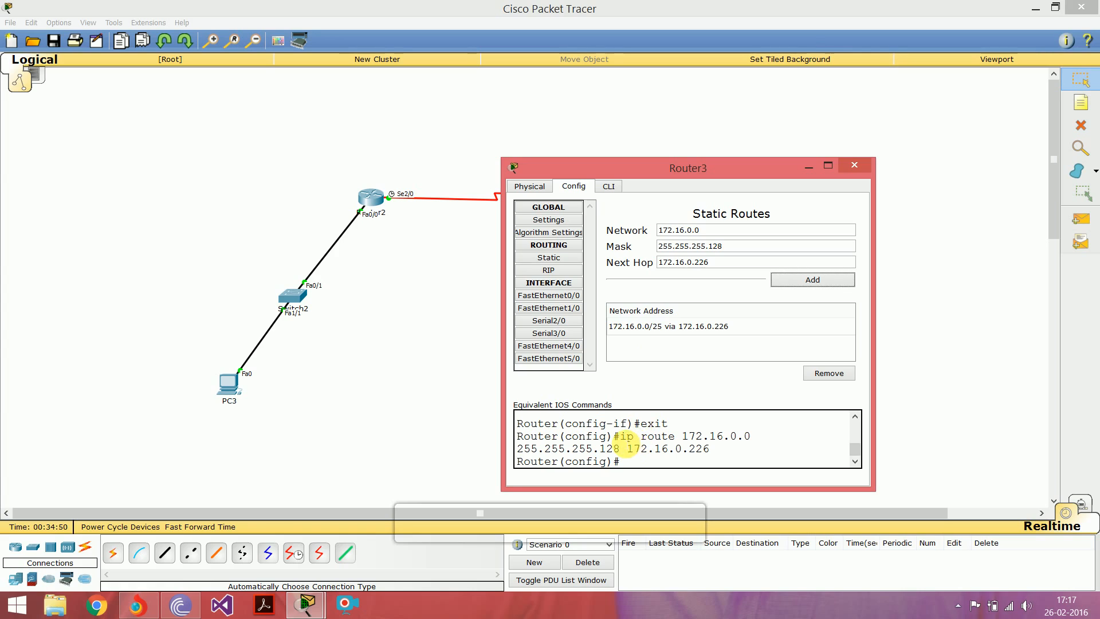
Step: Review the equivalent IOS command of Router3's static route and close the router's window
drag(621, 436, 717, 446)
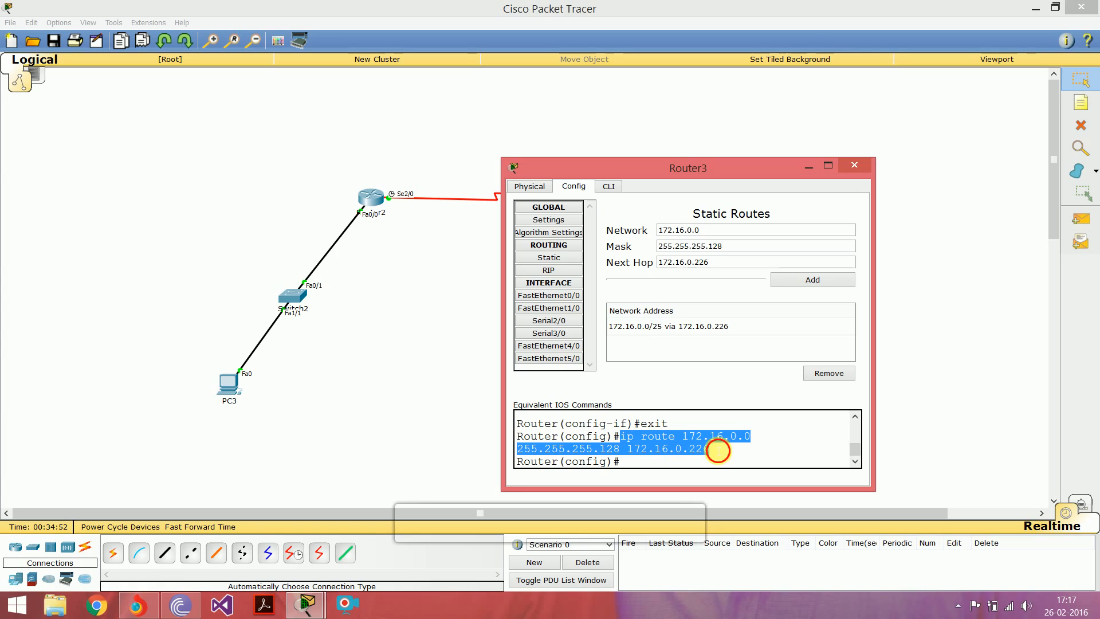
click(718, 451)
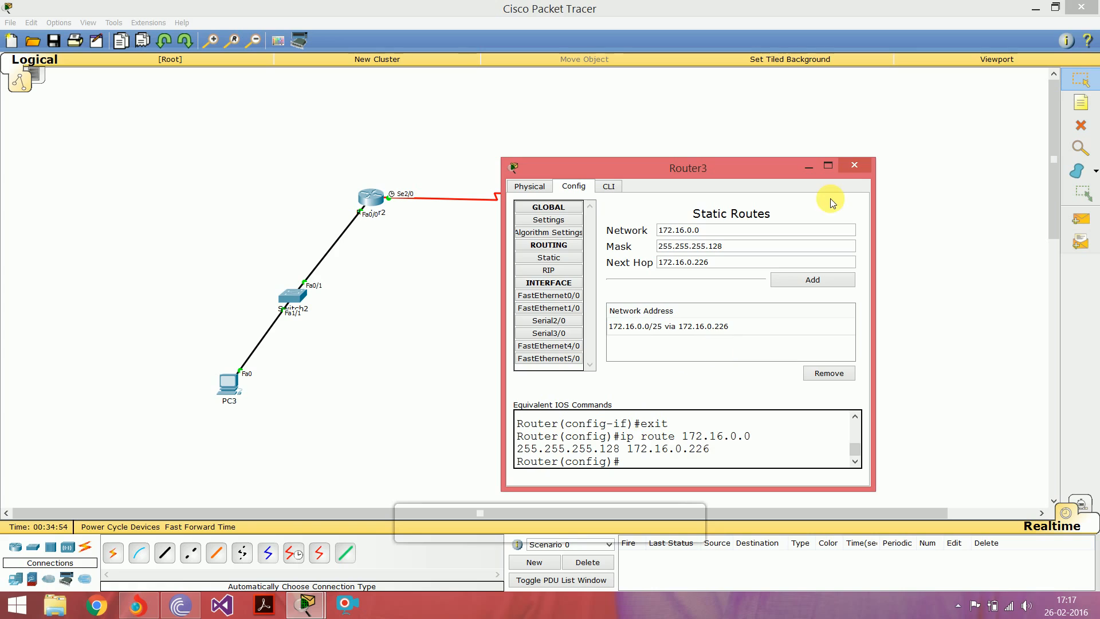
click(855, 166)
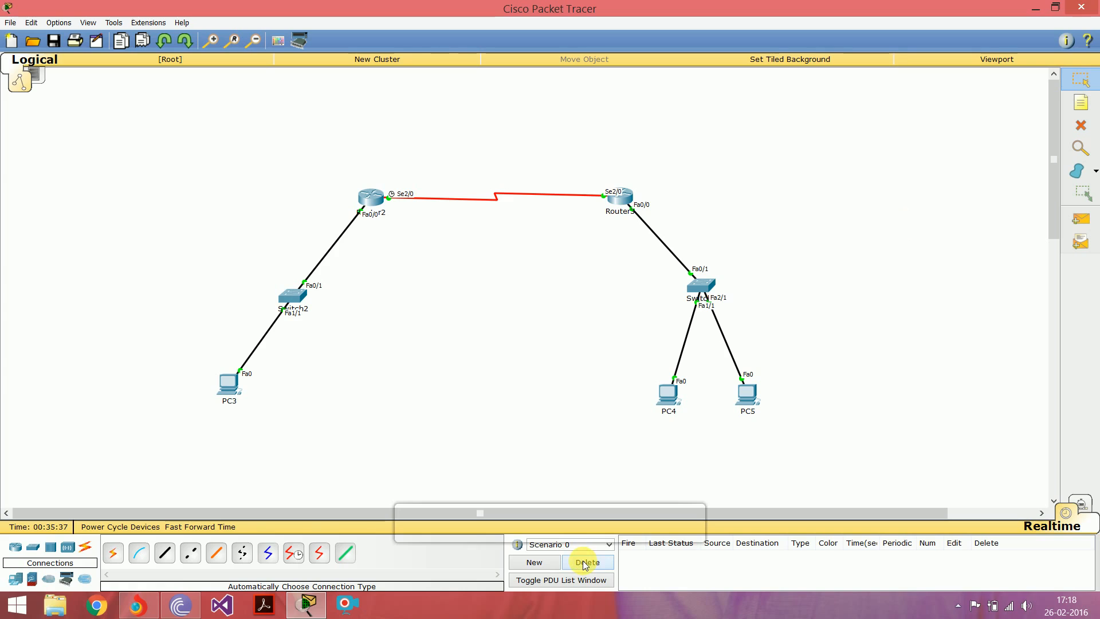
Step: Send a simple test PDU from PC5 to PC3, check its status and delete the scenario
click(1081, 220)
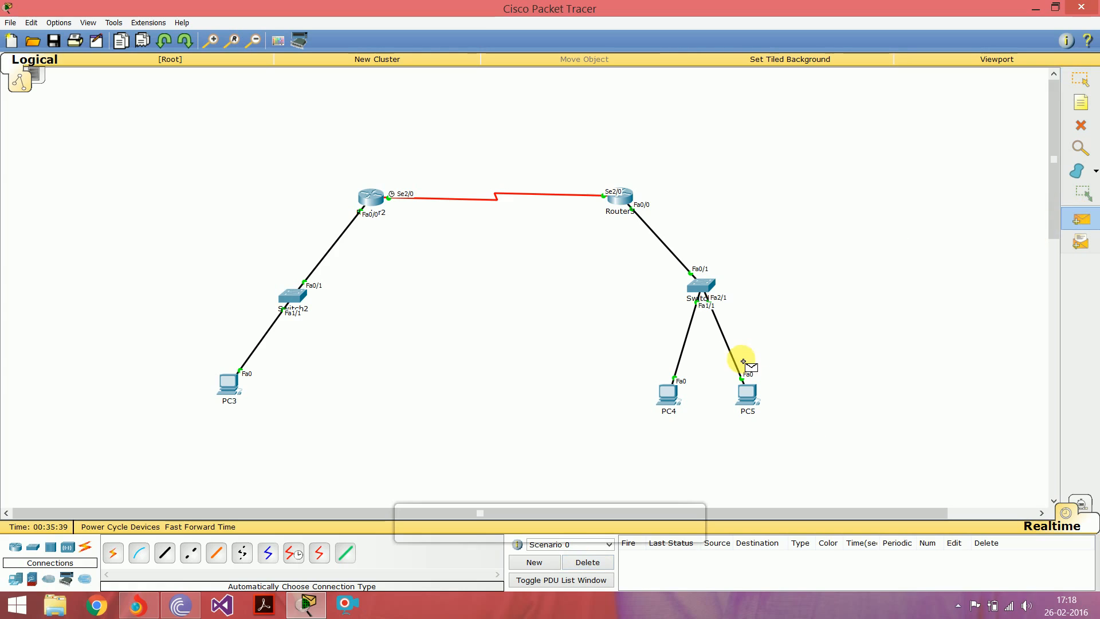
click(747, 394)
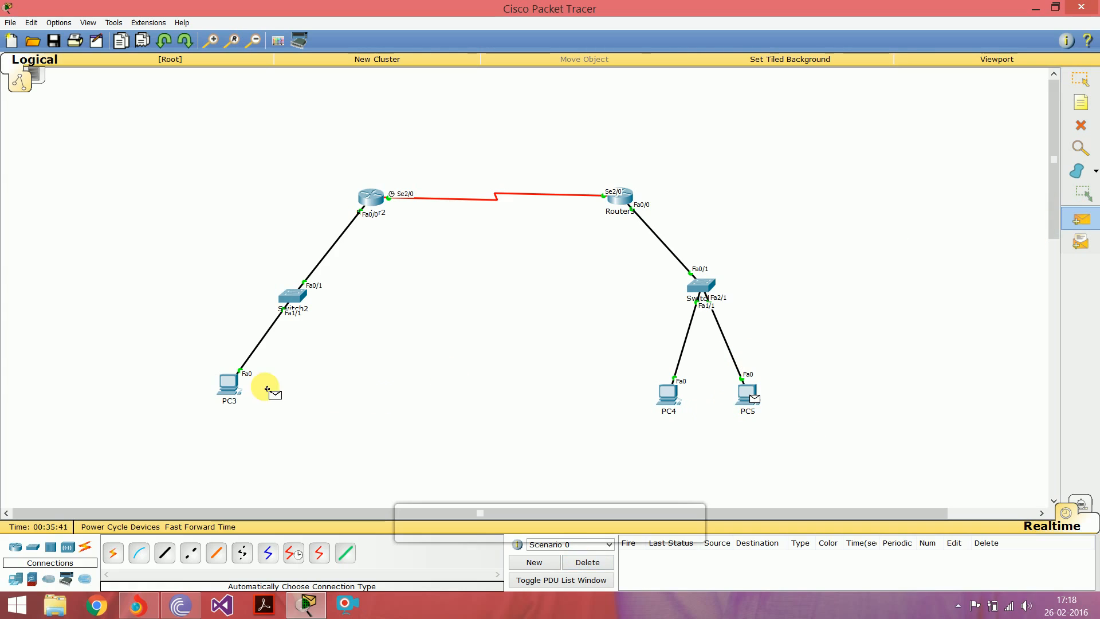
click(232, 389)
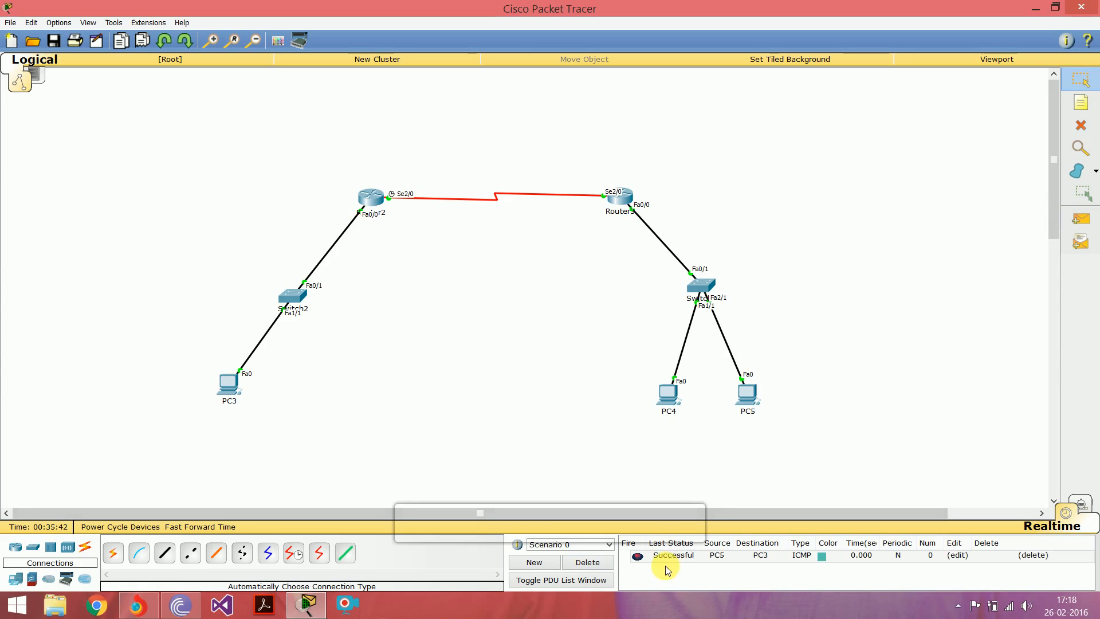
click(654, 556)
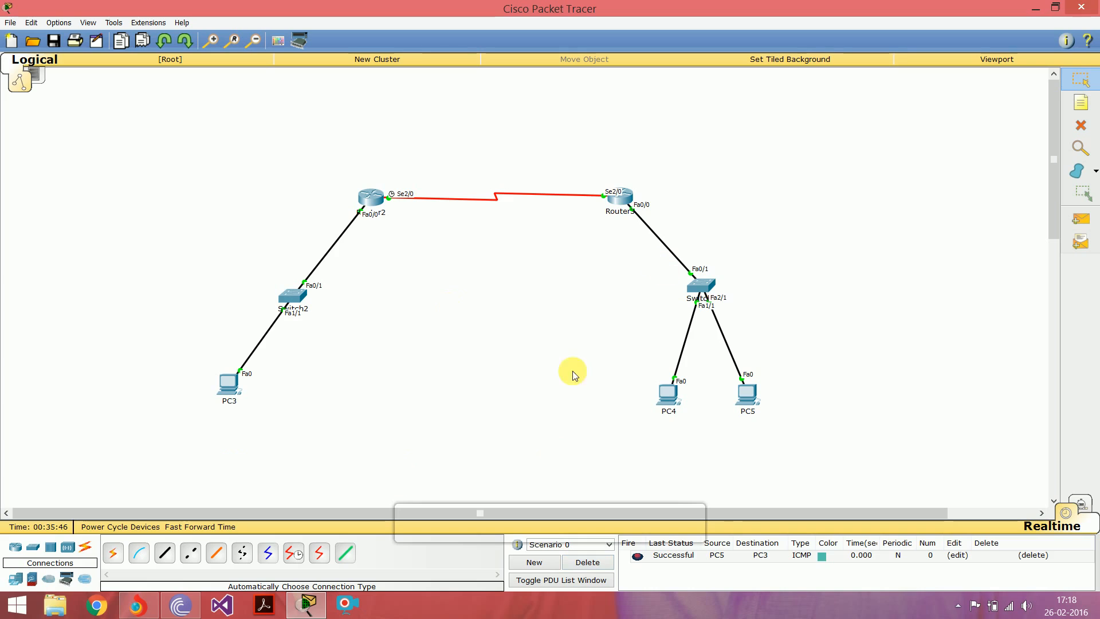
click(576, 560)
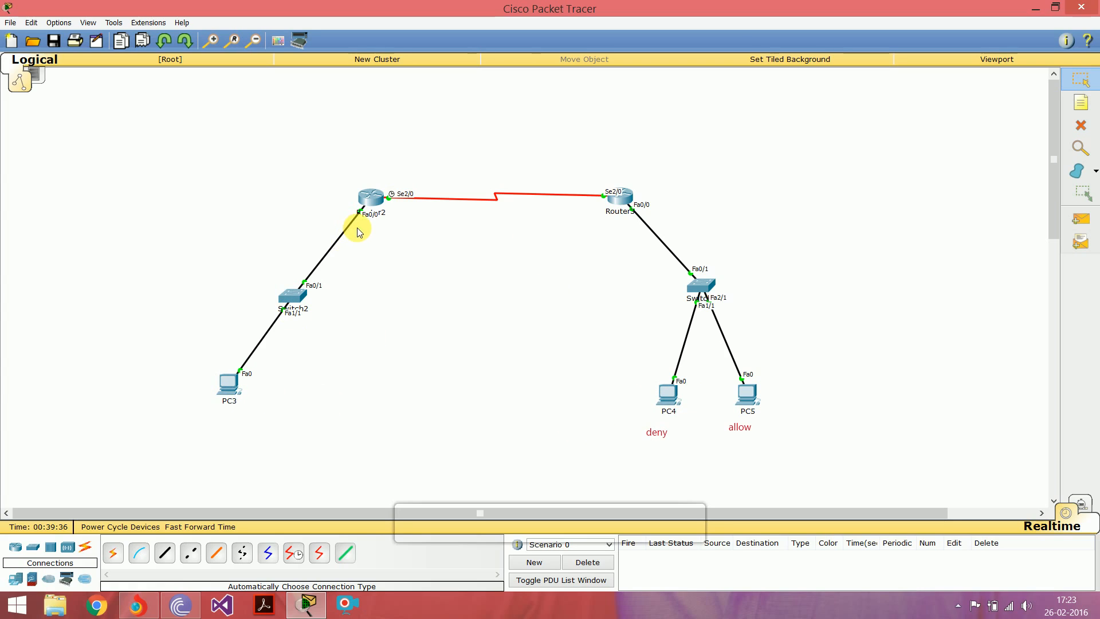
Step: Open Router2's command line interface, enlarge its window and bring up fresh configuration prompts
click(371, 199)
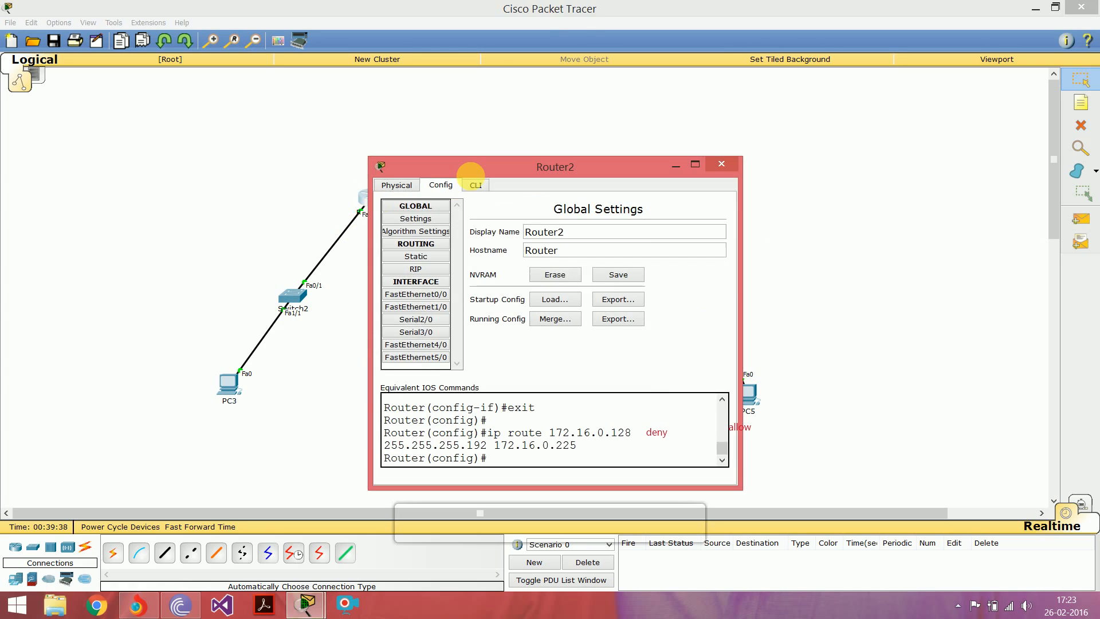
click(476, 185)
drag(530, 166, 530, 108)
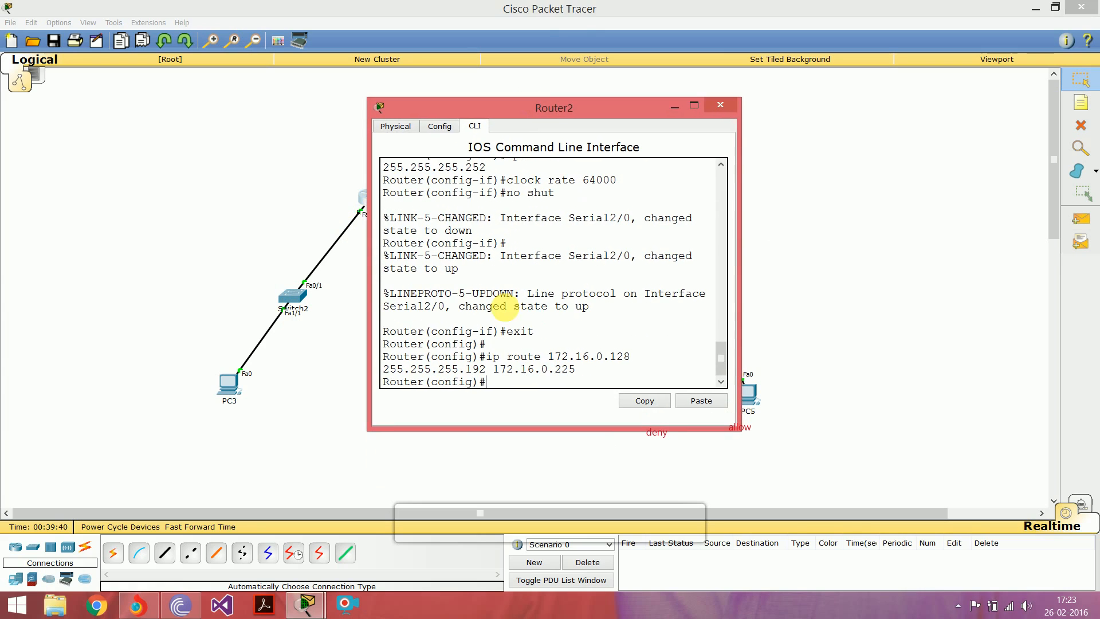
drag(740, 290, 891, 290)
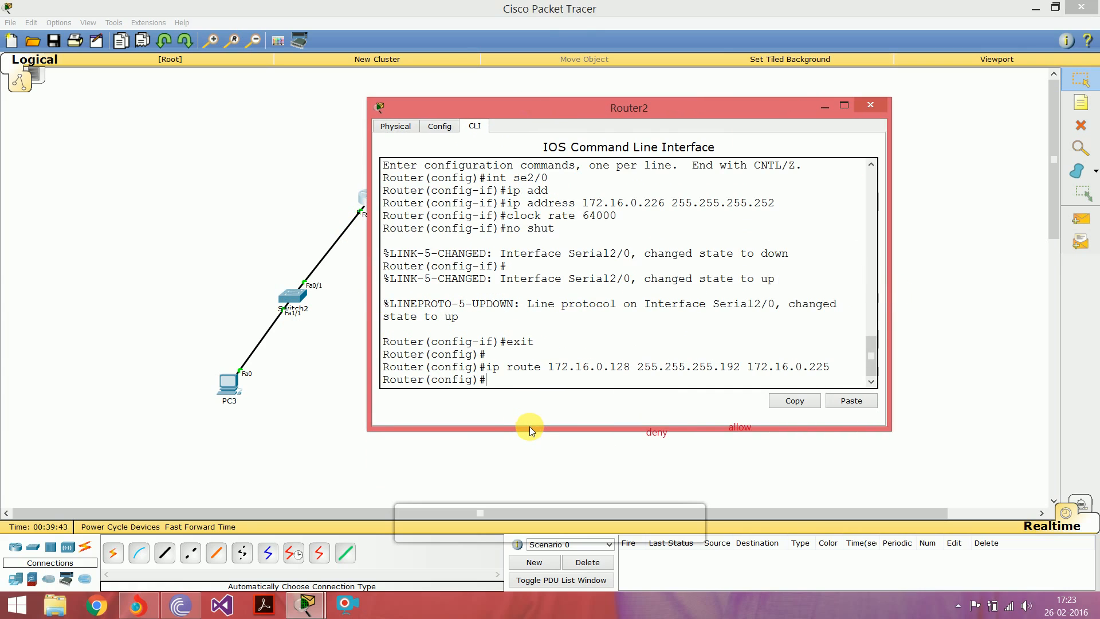
drag(530, 428, 545, 462)
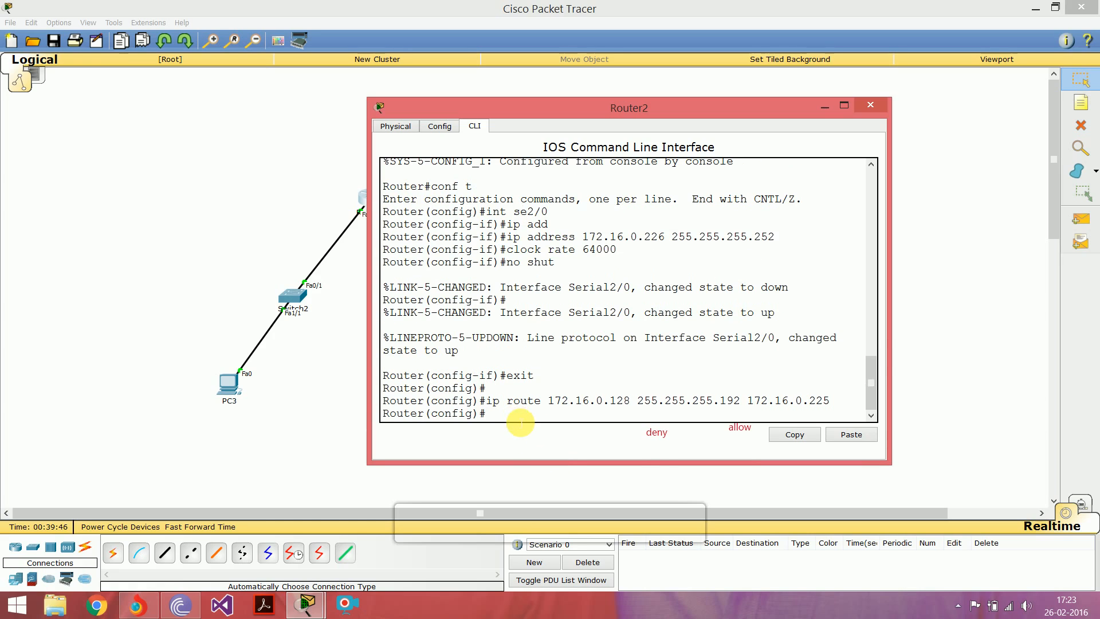
key(Return)
key(Return)
key(Return)
key(Return)
key(Return)
key(Return)
key(Return)
key(Return)
key(Return)
key(Return)
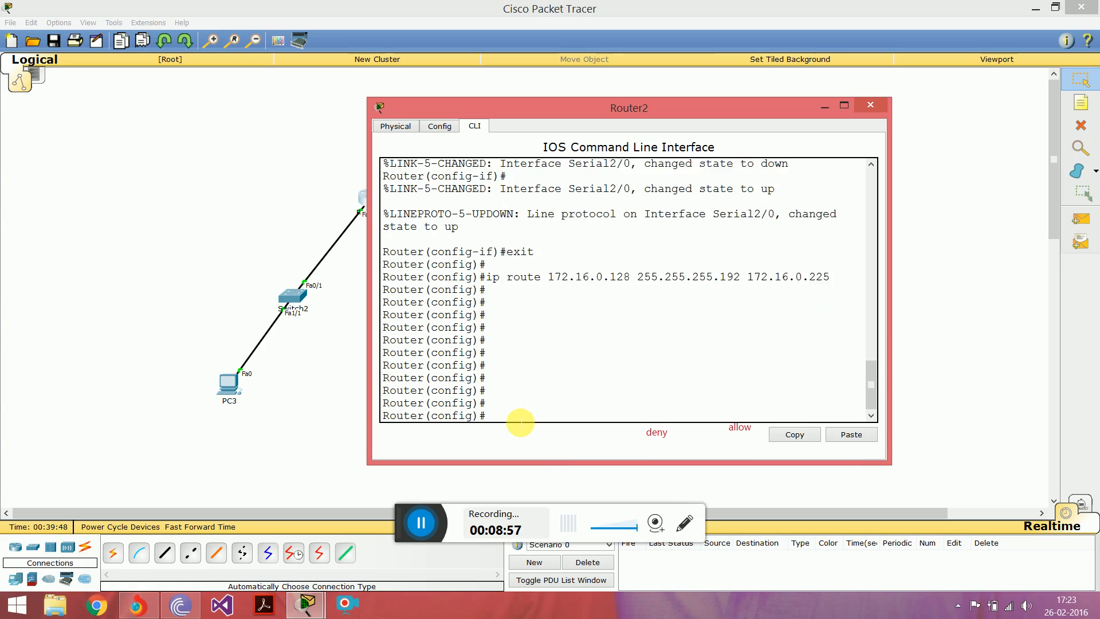
key(Return)
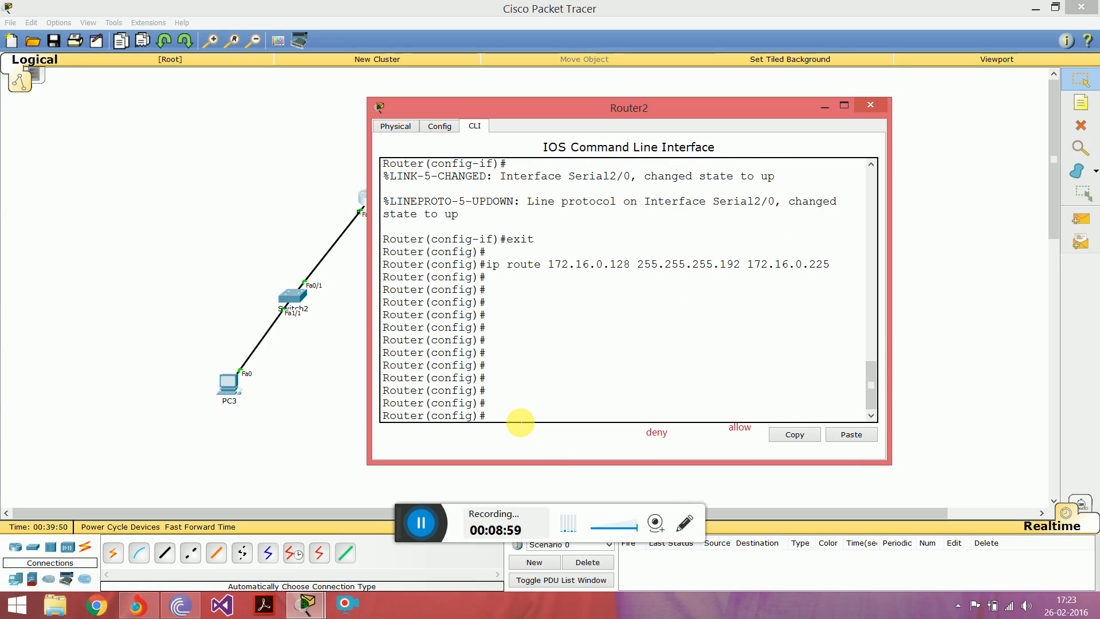
Step: Begin an entry for access-list 1 with the deny action on Router2
text(access)
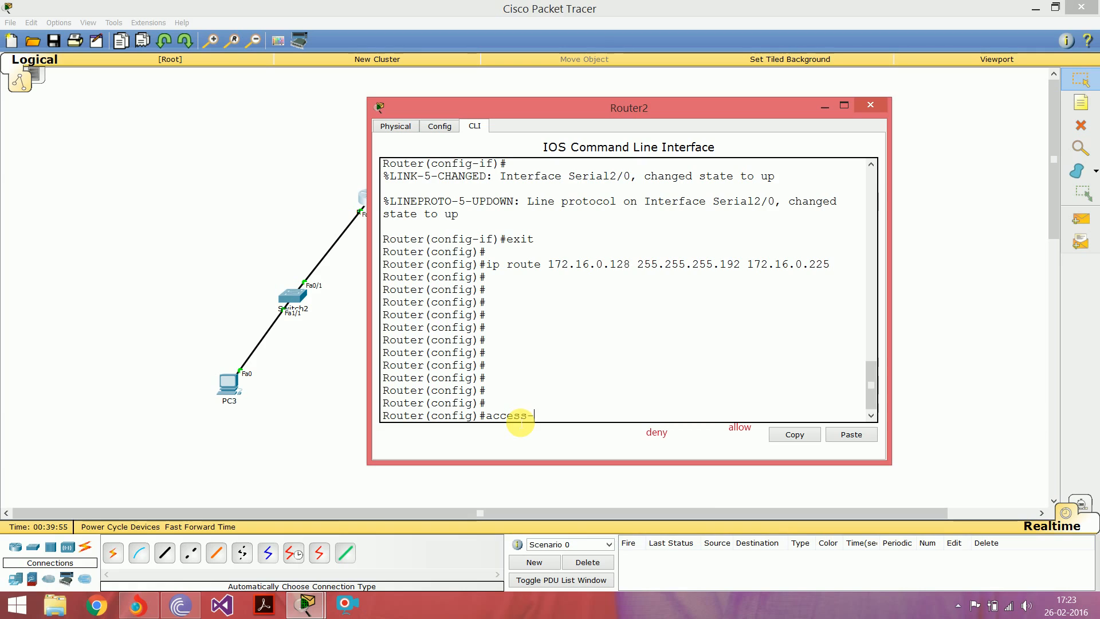
text(-list 1)
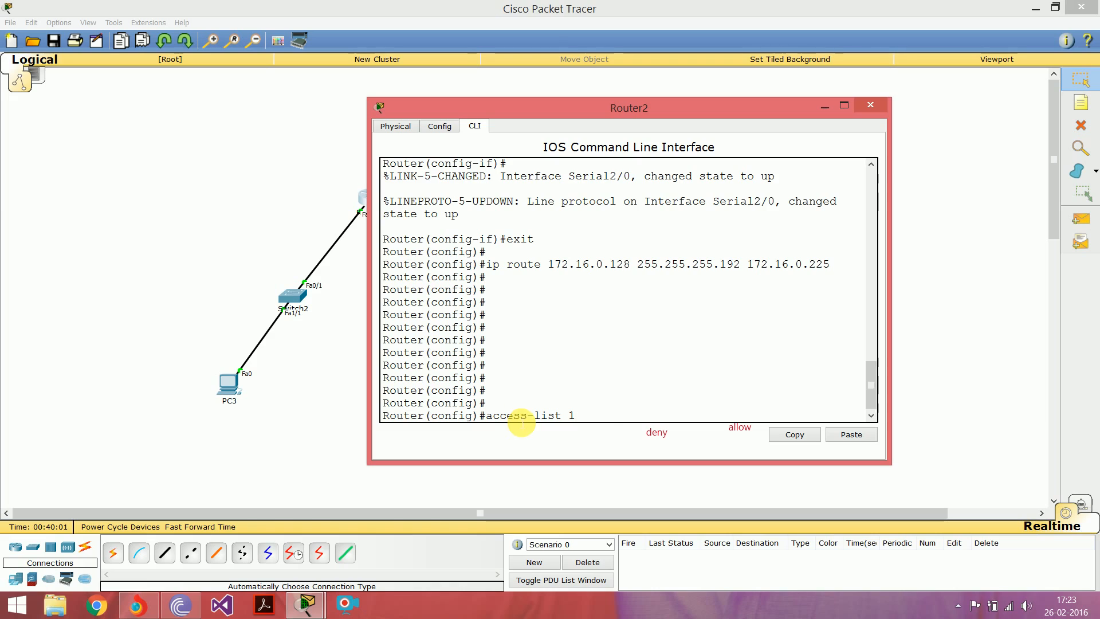
double_click(571, 417)
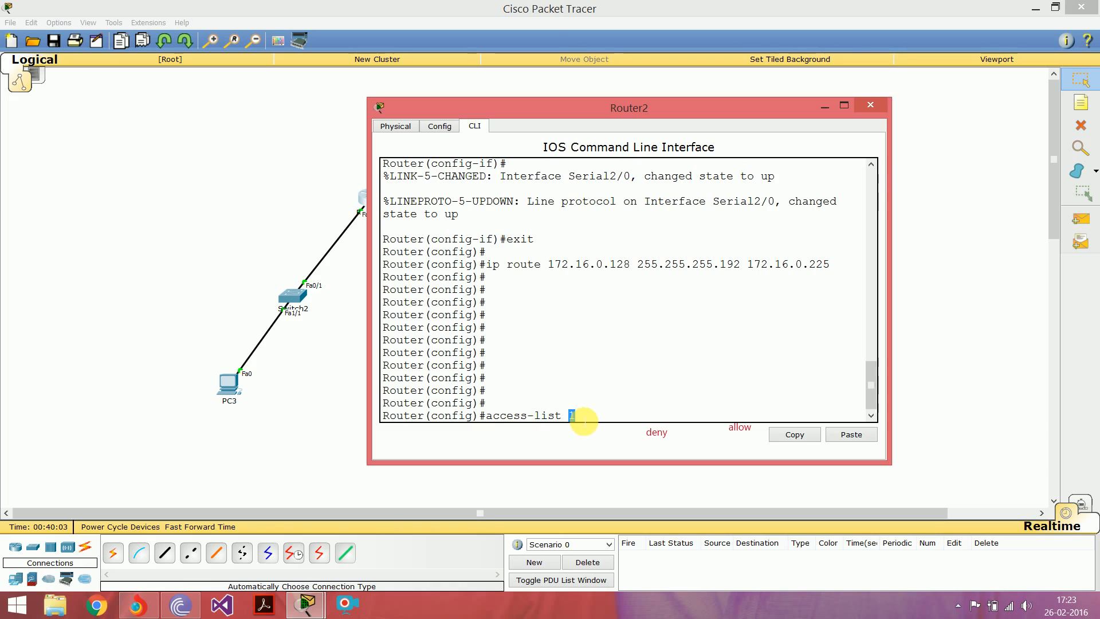
click(573, 417)
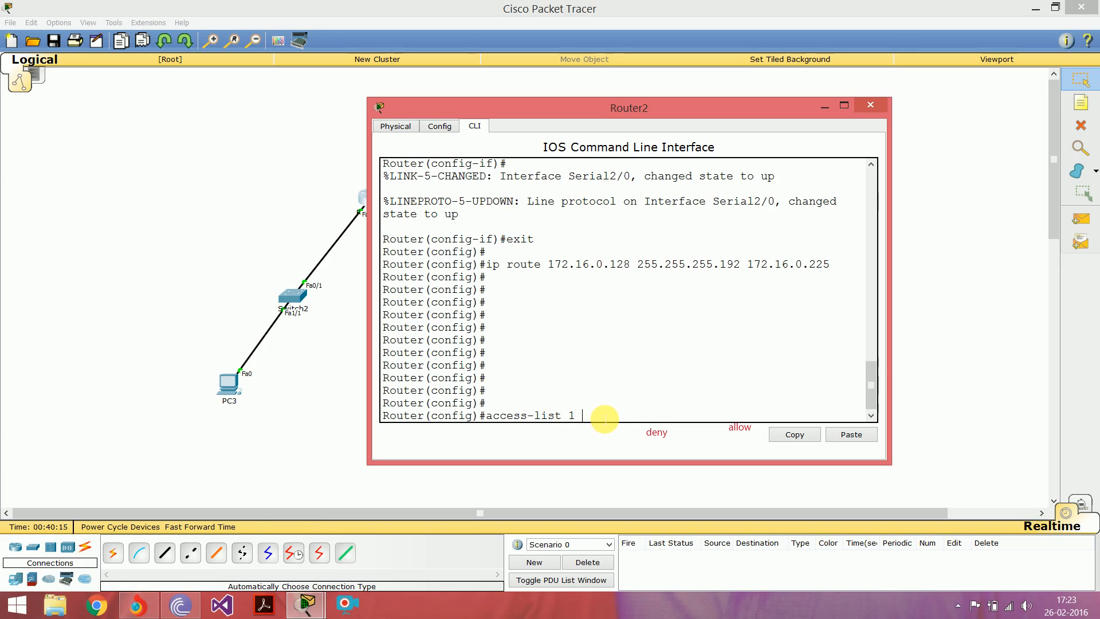
text(deny)
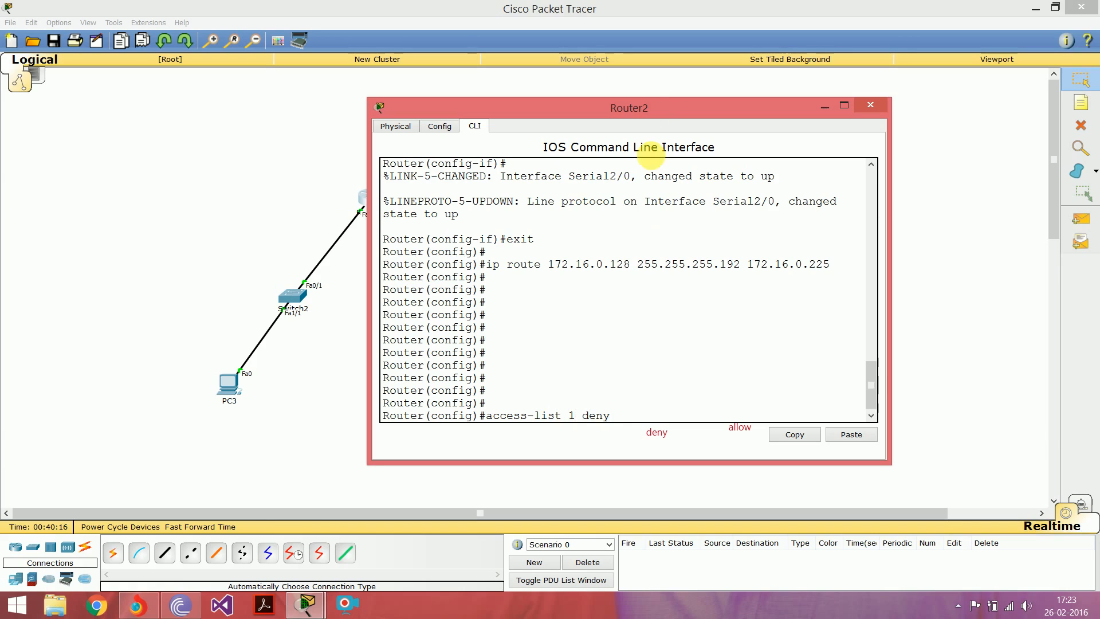
Step: Move Router2's window clear of PC4, look up that PC's address and specify host 172.16.0.130 in the deny entry
drag(656, 110, 307, 99)
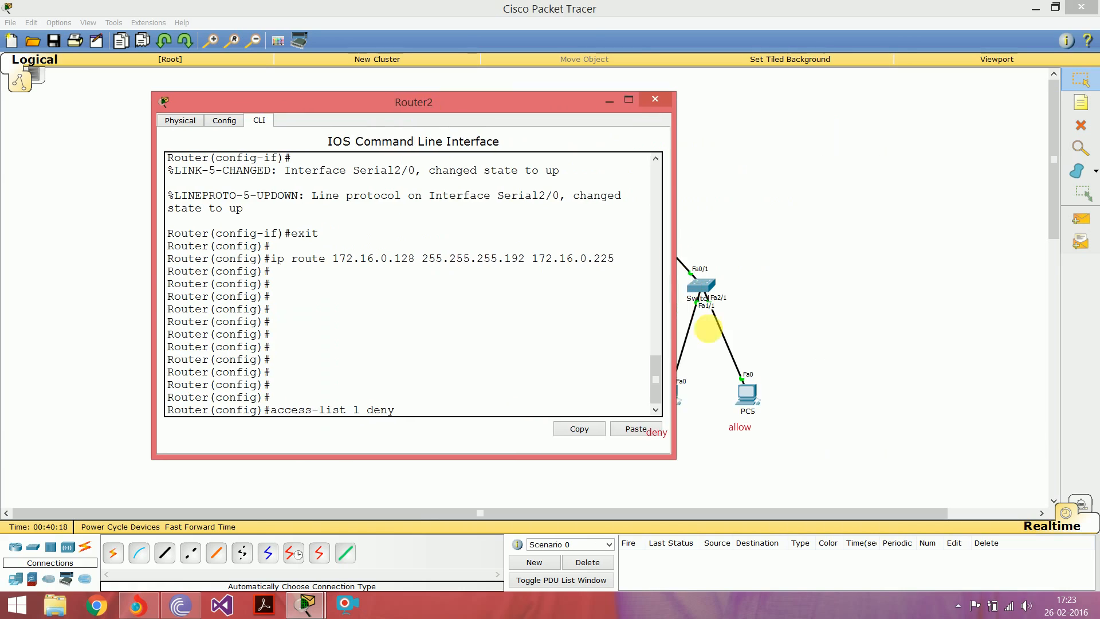
drag(541, 105, 458, 94)
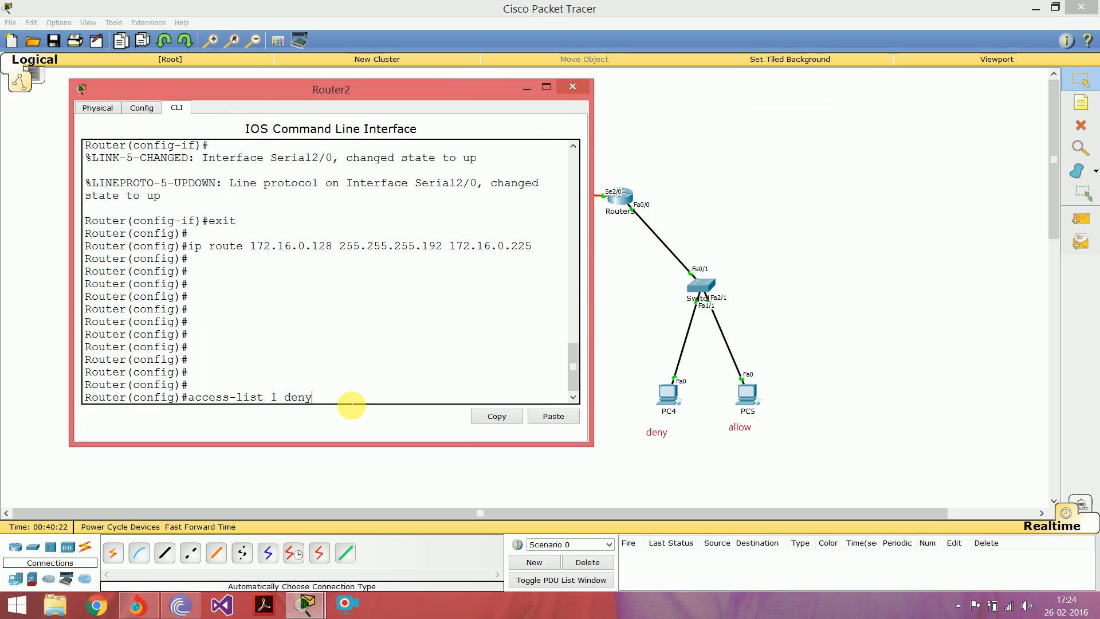
text(host 172)
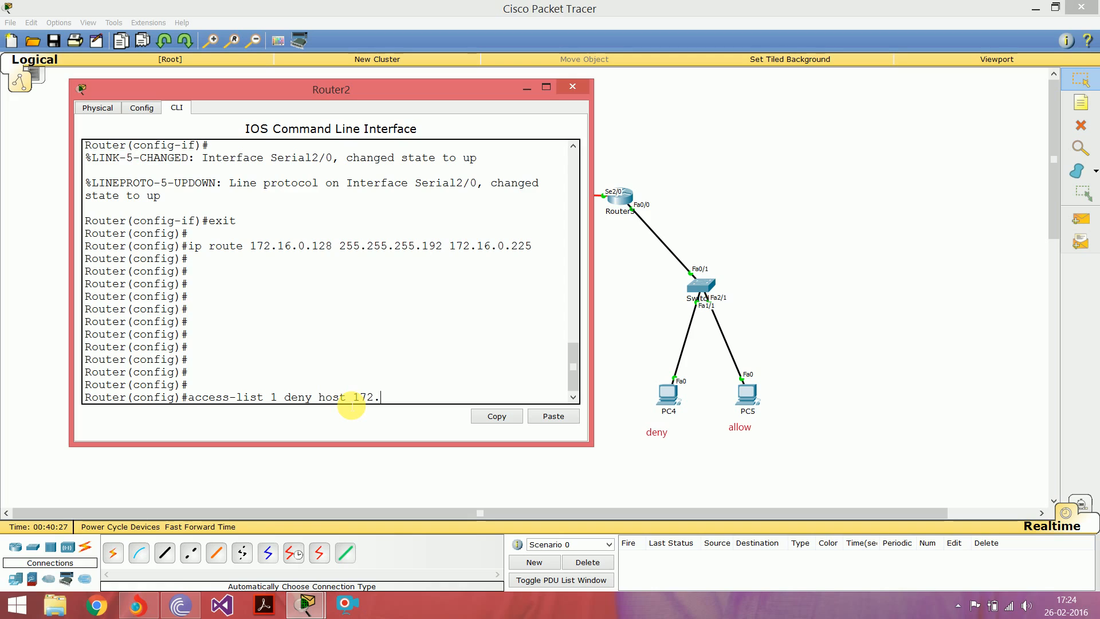
text(.16.0.)
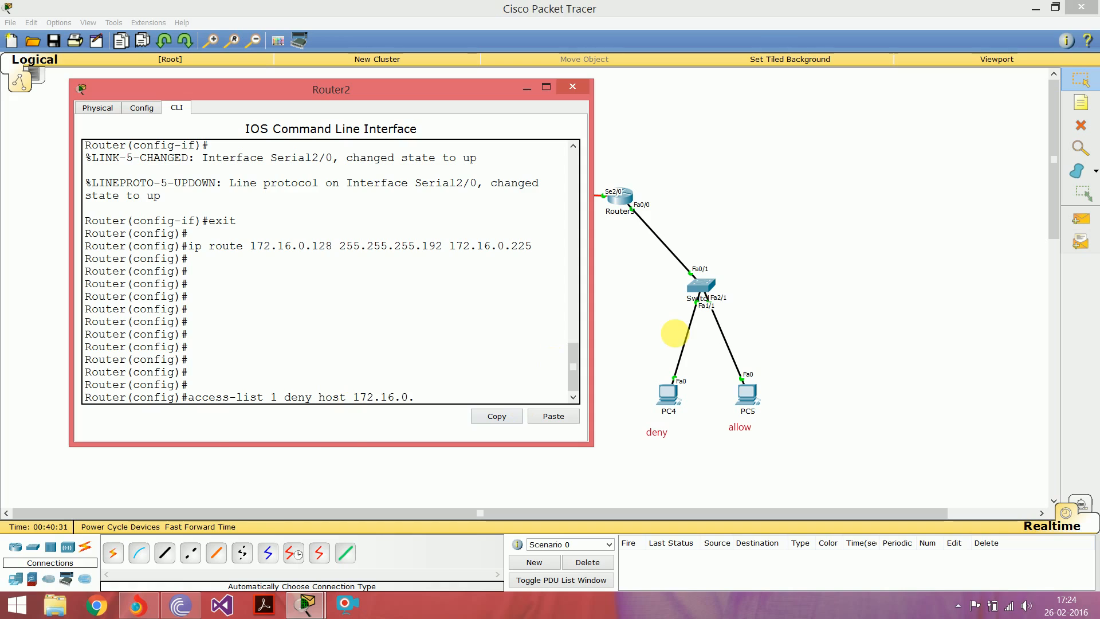
click(645, 322)
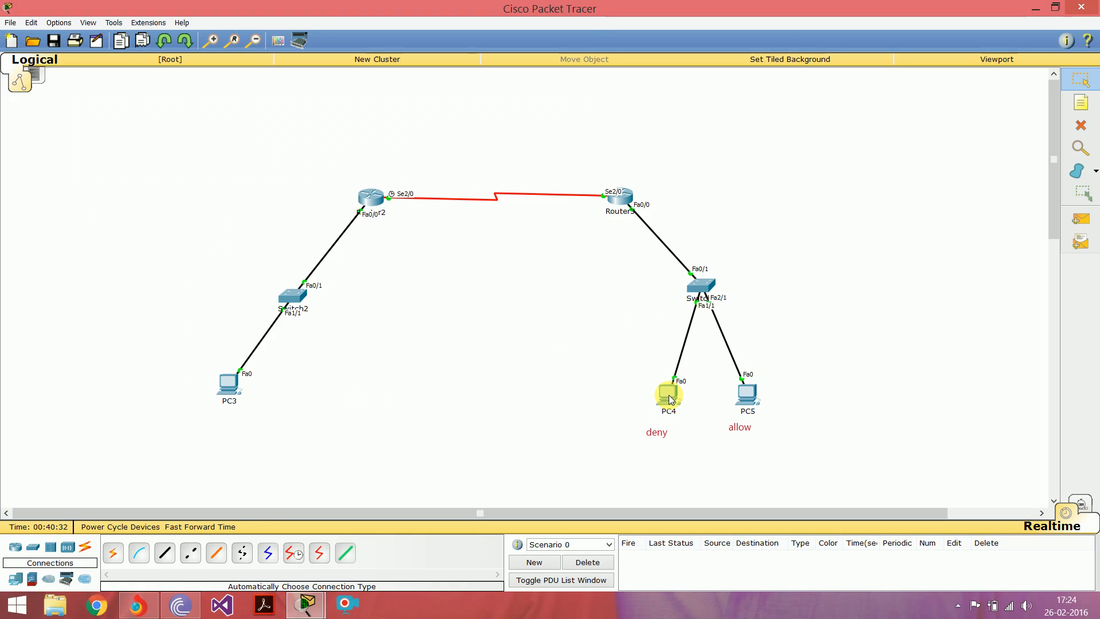
mouse_move(671, 400)
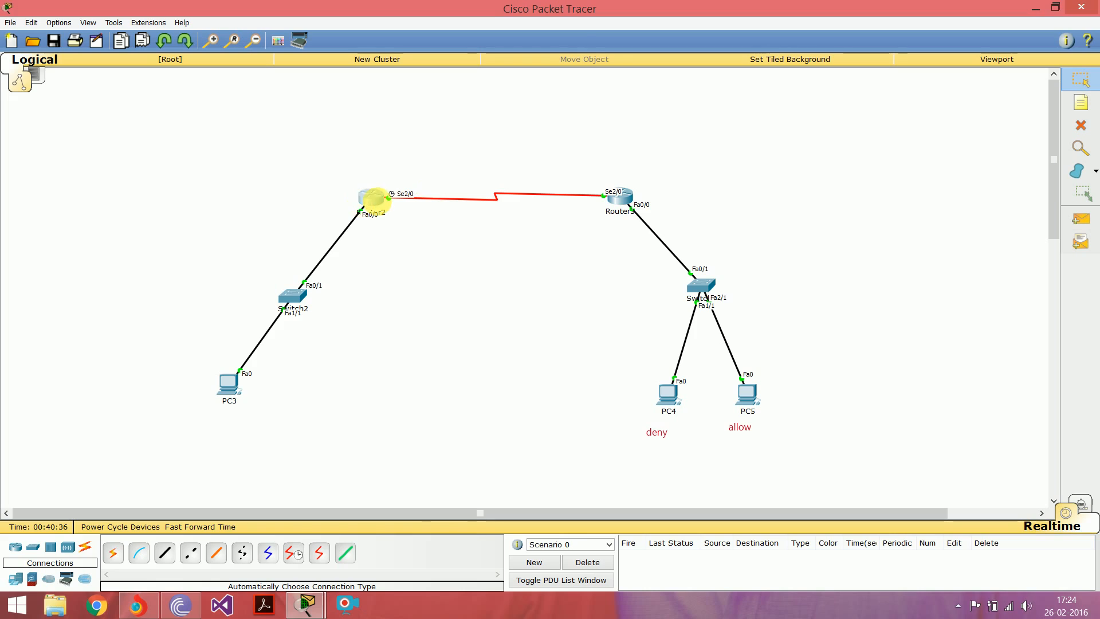
click(370, 197)
text(190)
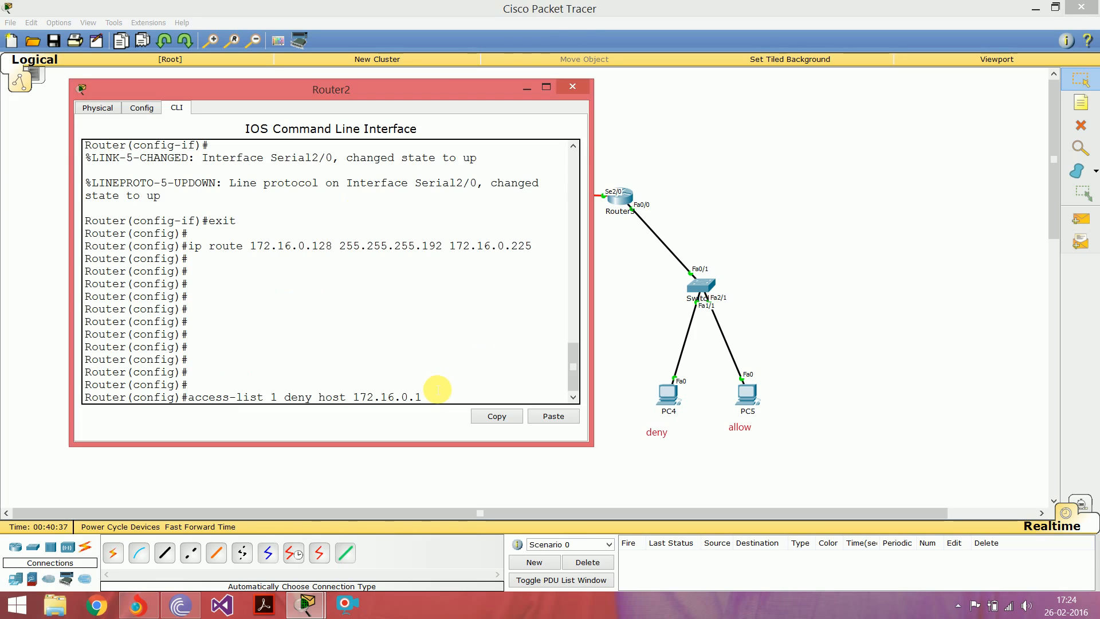
key(BackSpace)
key(BackSpace)
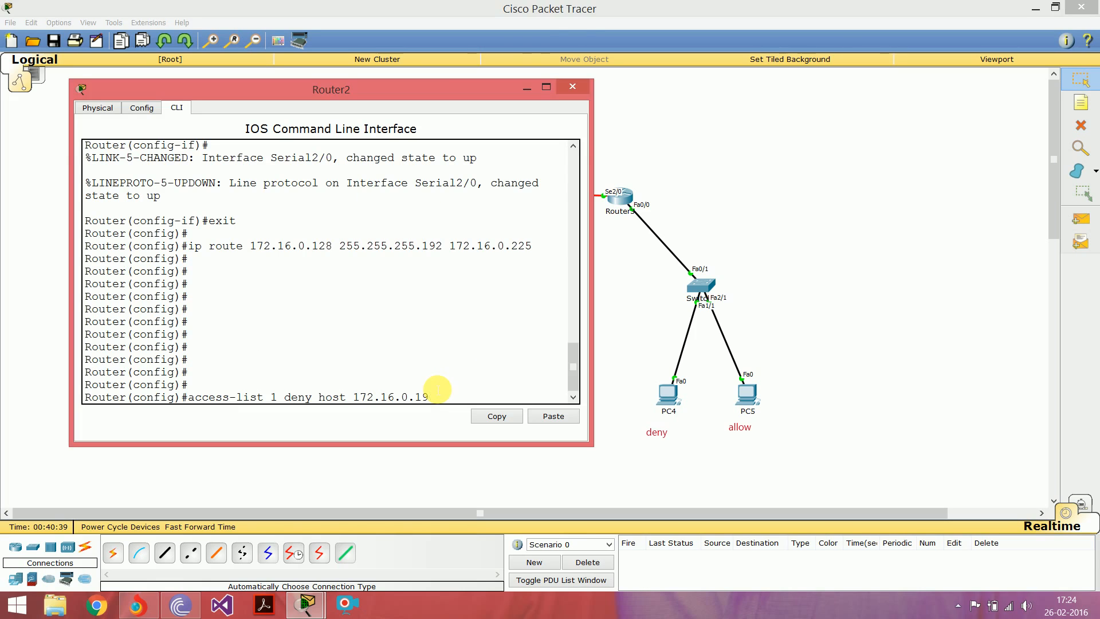
text(30)
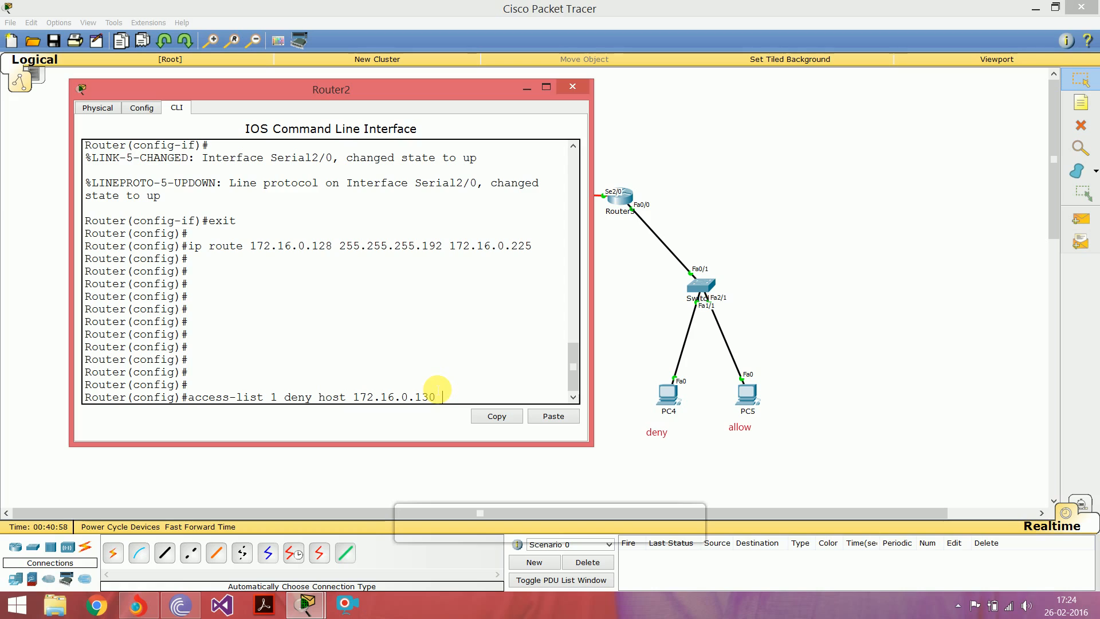
text( 0.0.0.0)
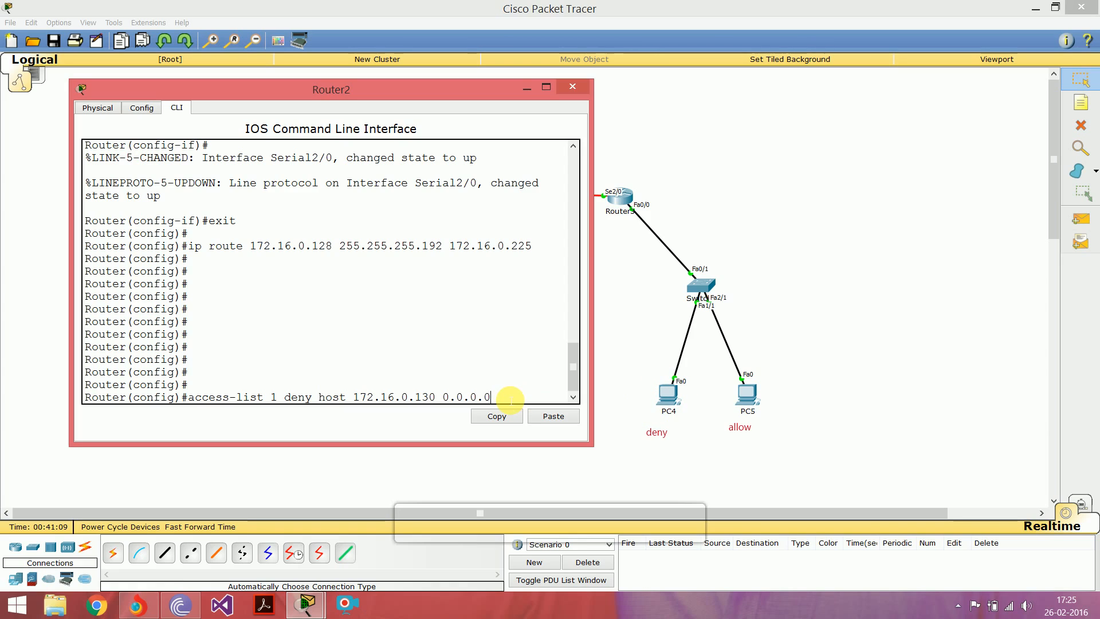
Step: Try to submit the deny entry for host 172.16.0.130 with wildcard mask 0.0.0.0
key(Return)
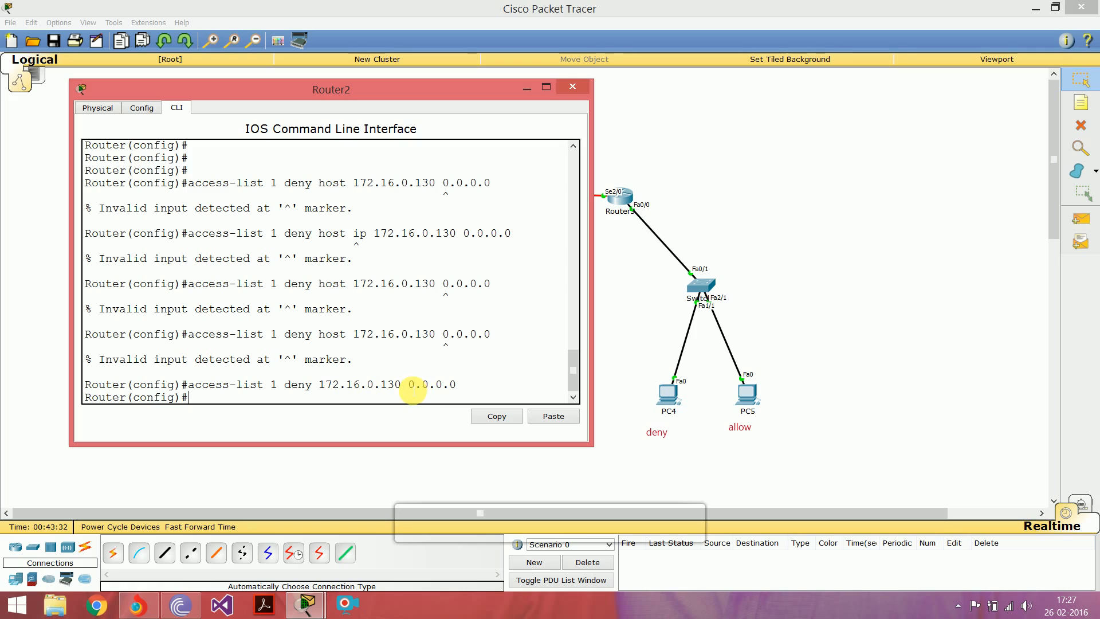
Step: Add an entry to access-list 1 on Router2 that permits any other source
drag(409, 391, 459, 390)
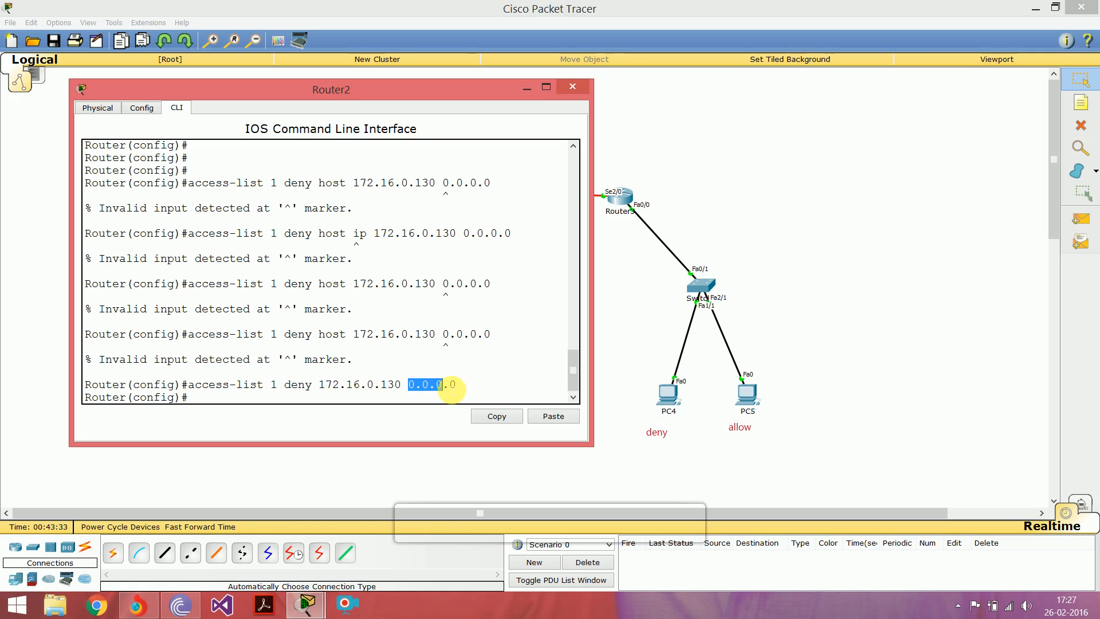
click(277, 403)
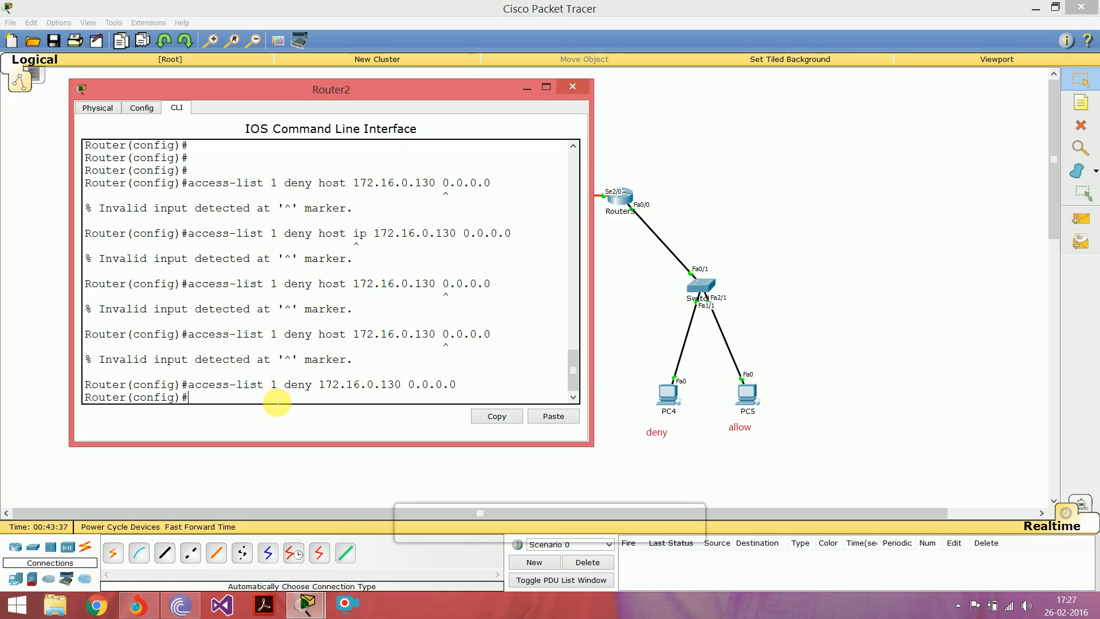
key(Up)
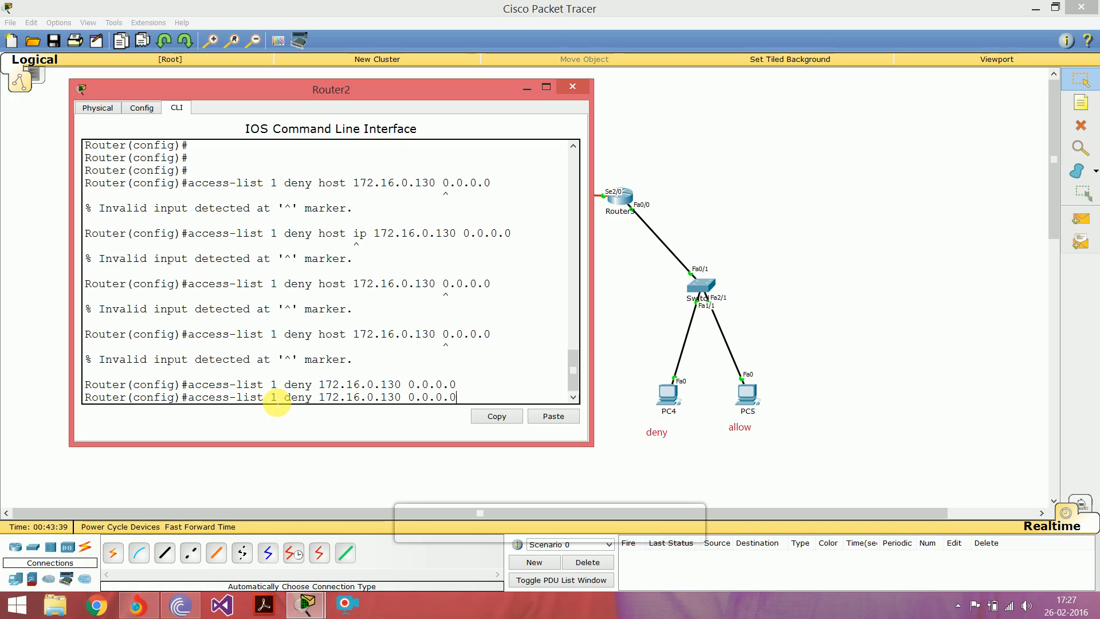
key(BackSpace)
key(BackSpace)
key(BackSpace)
key(BackSpace)
key(BackSpace)
key(BackSpace)
key(BackSpace)
key(BackSpace)
key(BackSpace)
key(BackSpace)
key(BackSpace)
key(BackSpace)
key(BackSpace)
key(BackSpace)
key(BackSpace)
key(BackSpace)
key(BackSpace)
key(BackSpace)
key(BackSpace)
key(BackSpace)
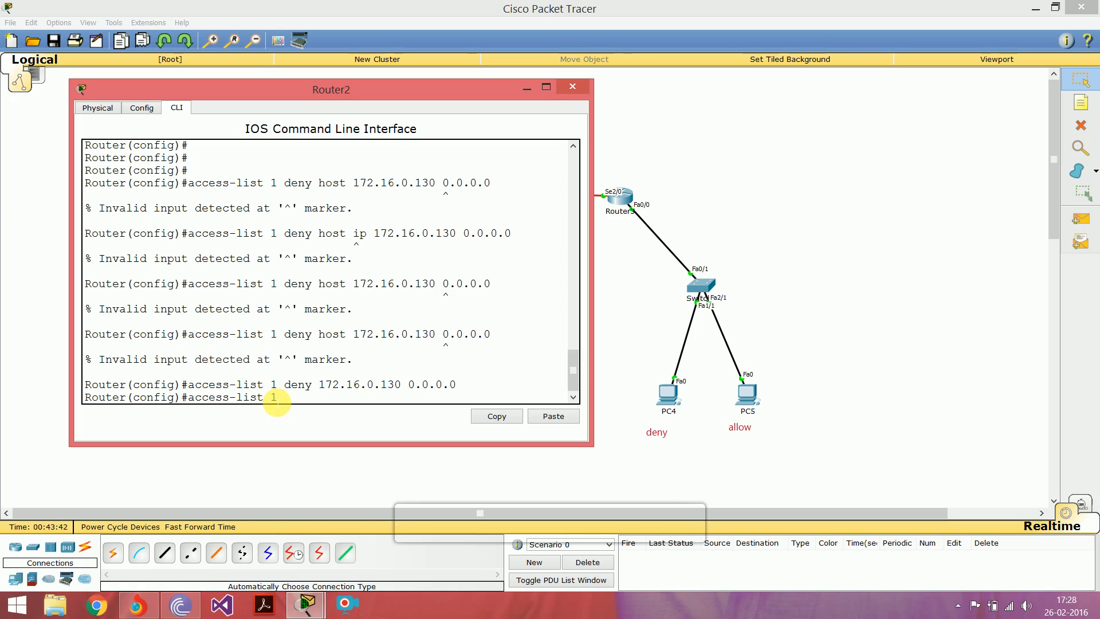
text(perm)
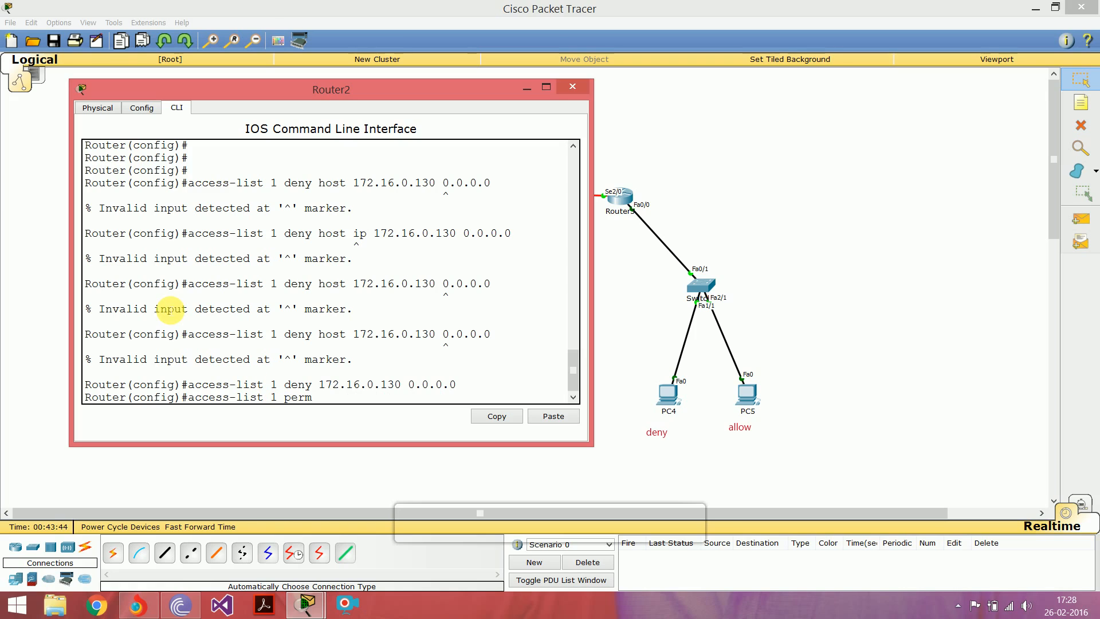
text(it any)
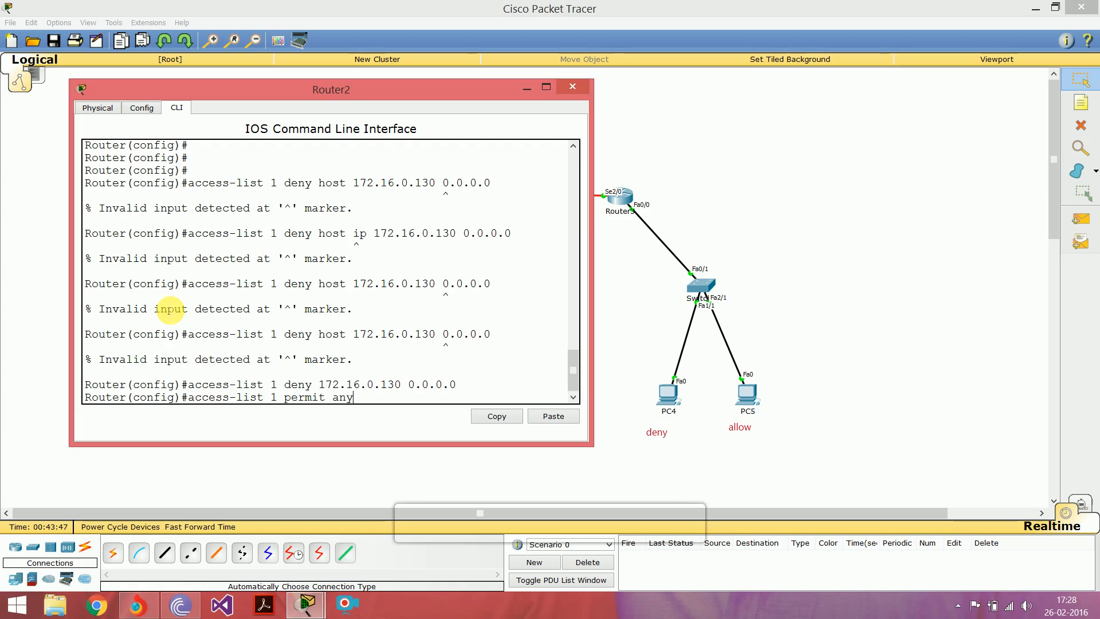
key(Return)
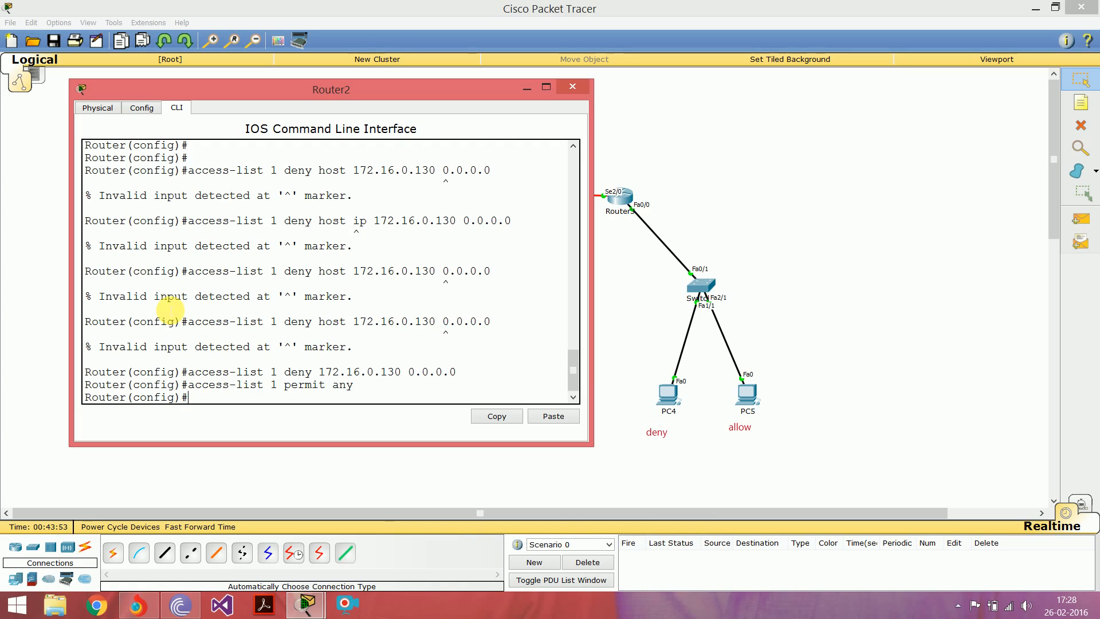
Step: Return Router2 to the privileged prompt and move its window to check the router's interface labels in the topology
key(ctrl+z)
key(Return)
key(Return)
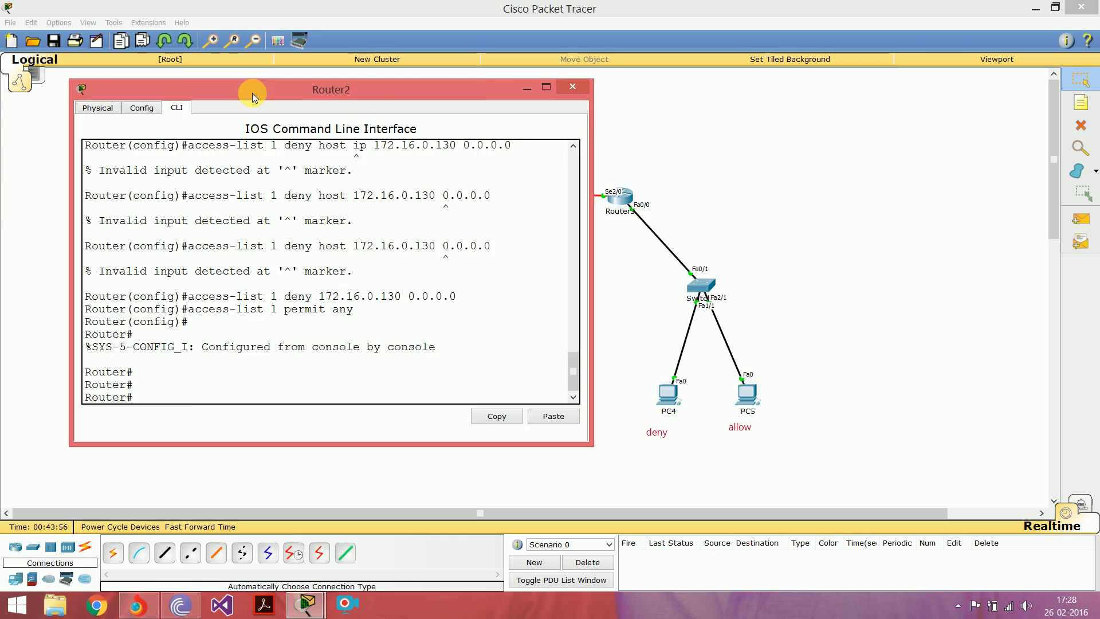
drag(252, 93, 630, 139)
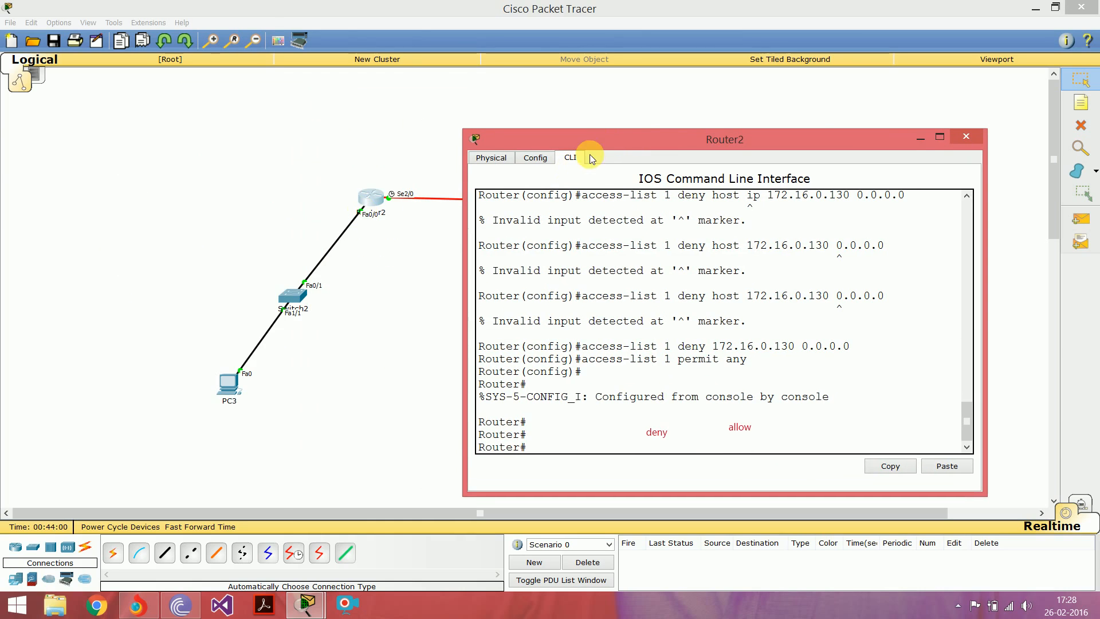
drag(605, 140, 410, 95)
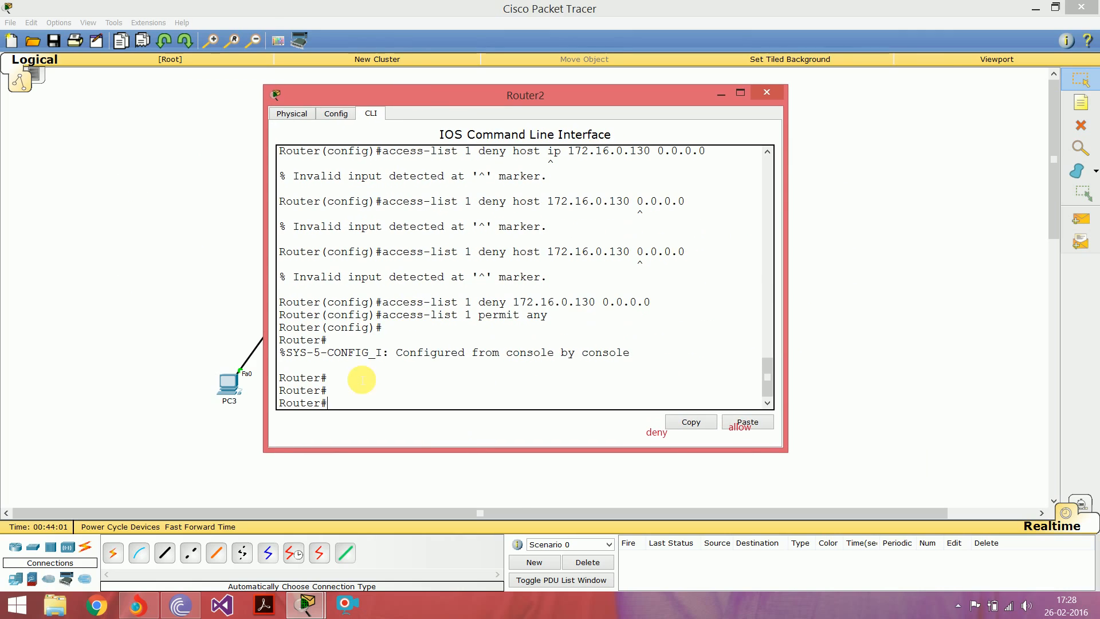
Step: Enter global configuration on Router2 and open interface fa0/0 for configuration
text(conf t)
key(Return)
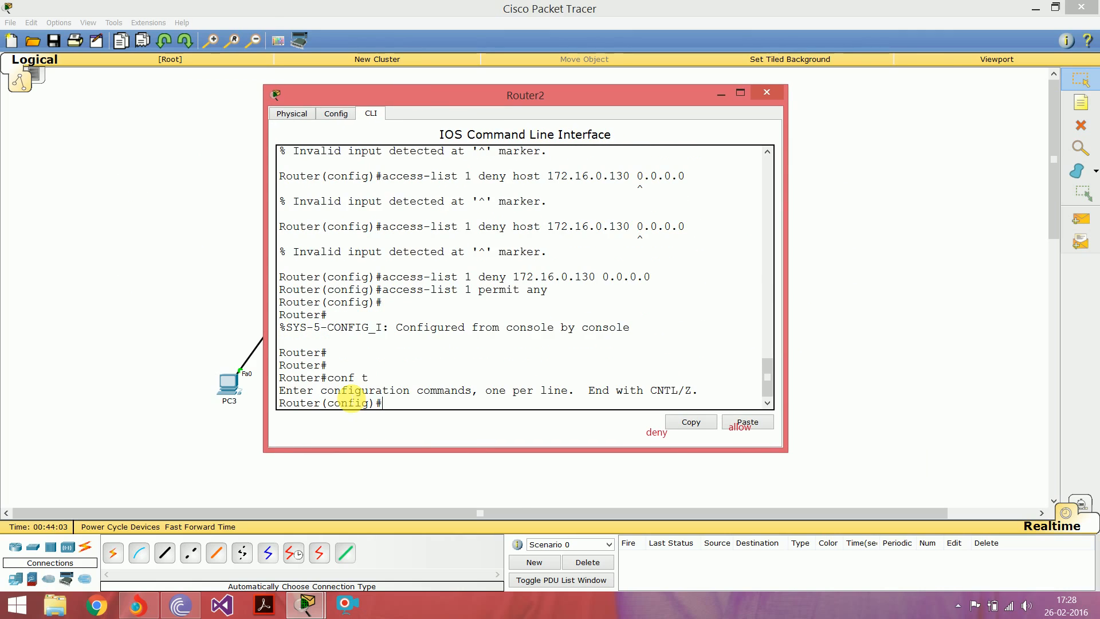
text(int fa0/0)
key(Return)
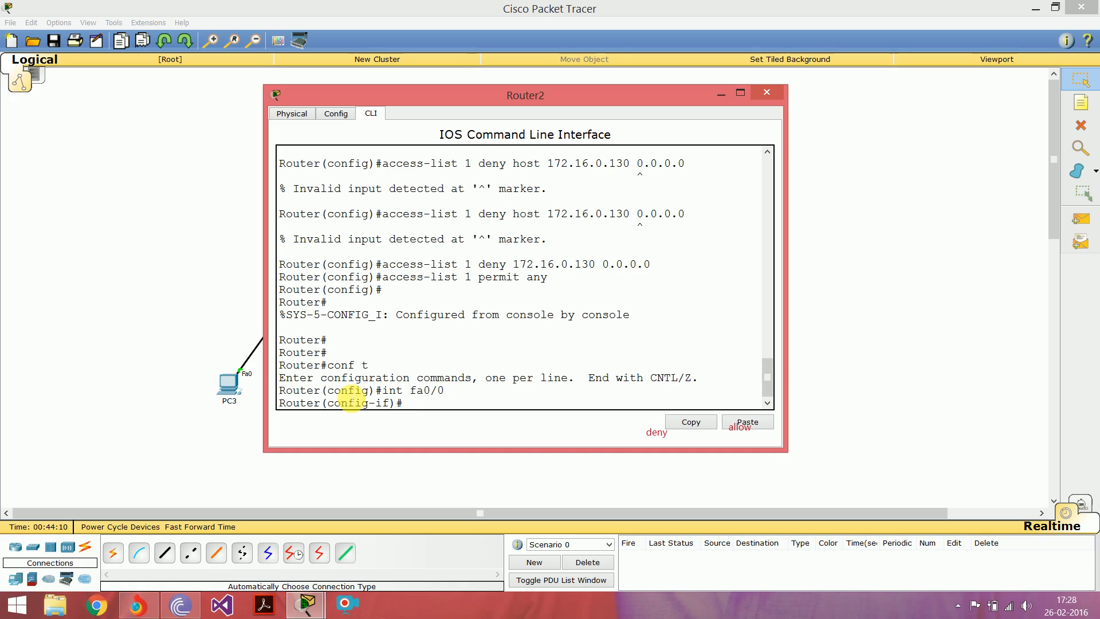
Step: Look up the ip access-group arguments for fa0/0 and try to apply access list 1 without a direction
text(ip access-gru)
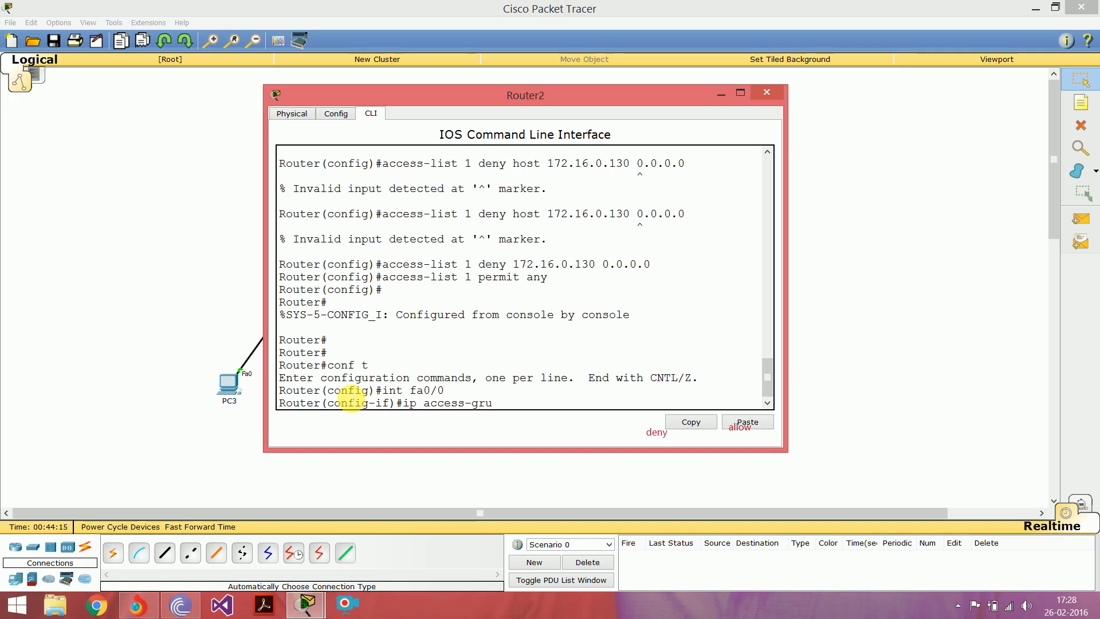
key(BackSpace)
text(oup ?)
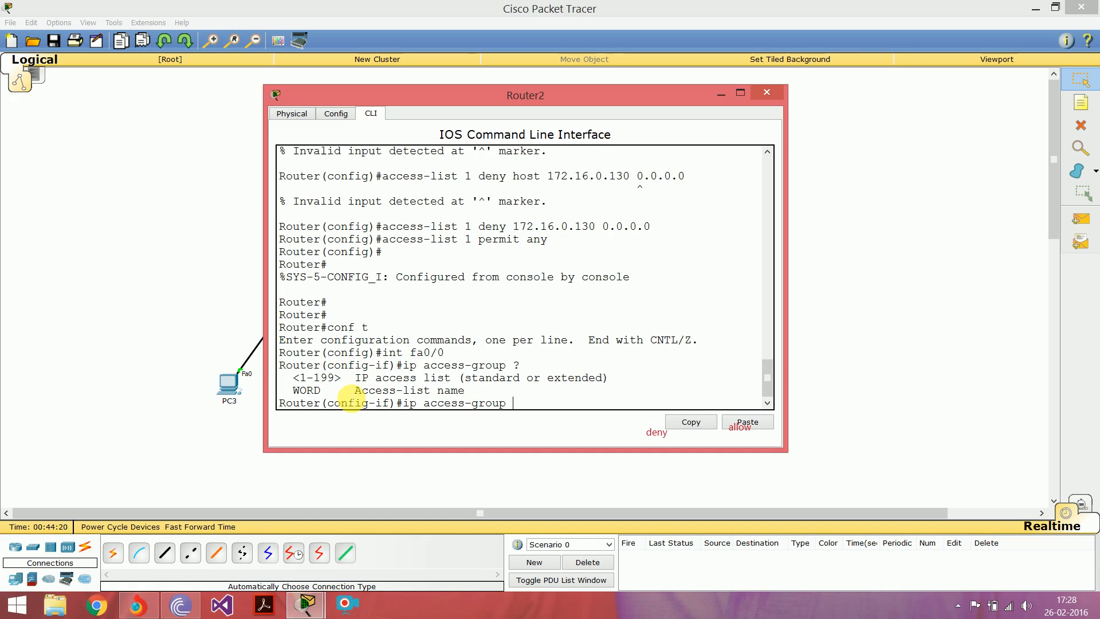
drag(348, 391, 466, 392)
click(521, 405)
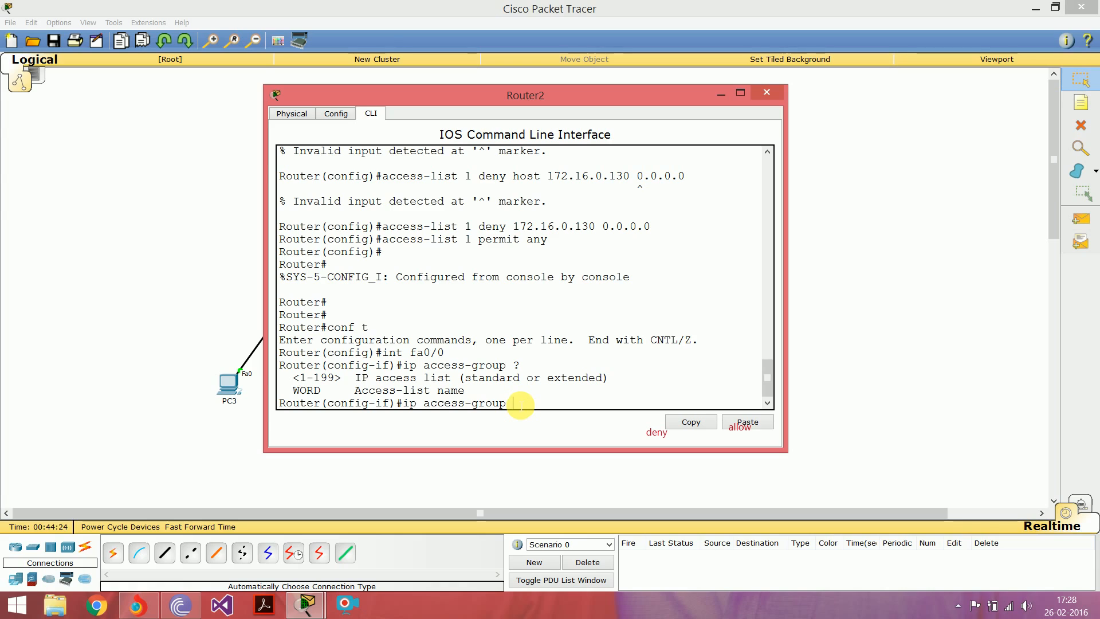
text(1)
key(Return)
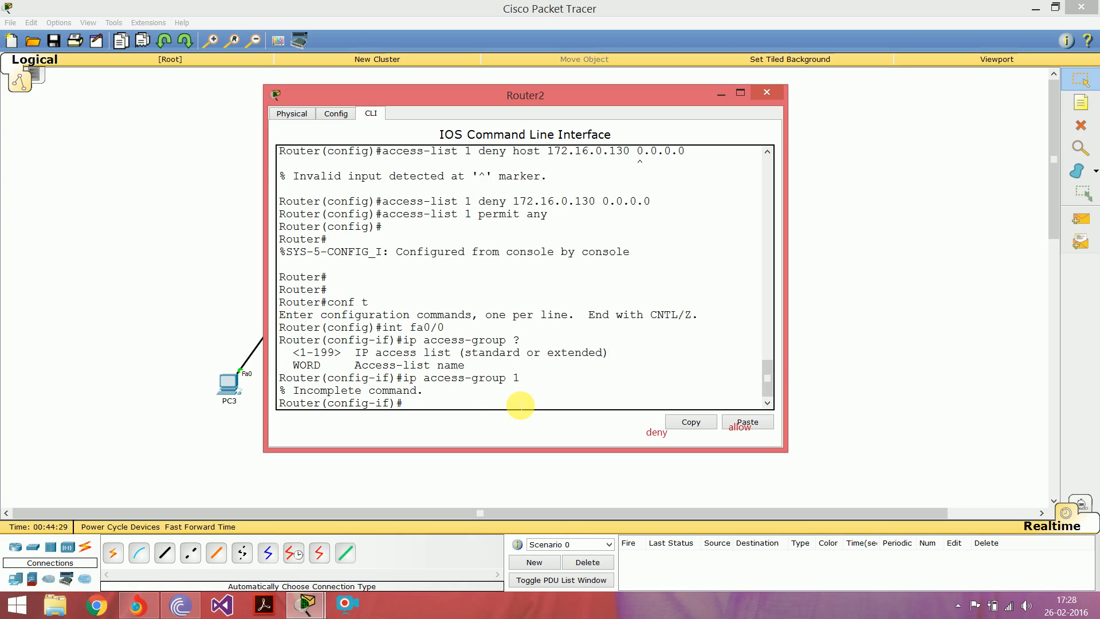
Step: Look up the direction options that ip access-group 1 accepts
key(Up)
text(?)
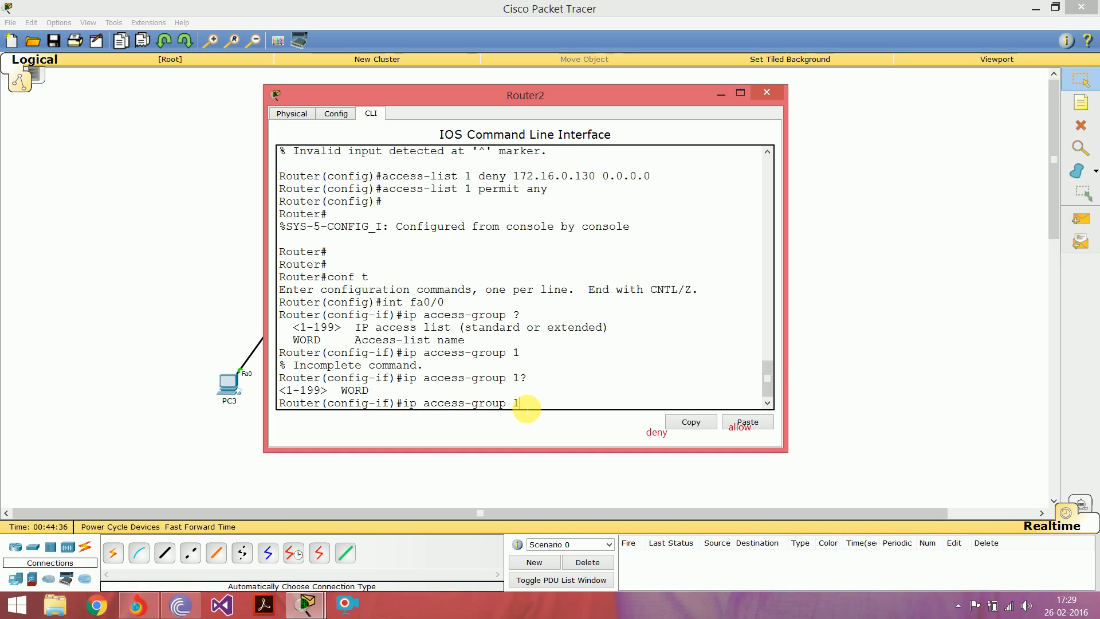
text(?)
key(Return)
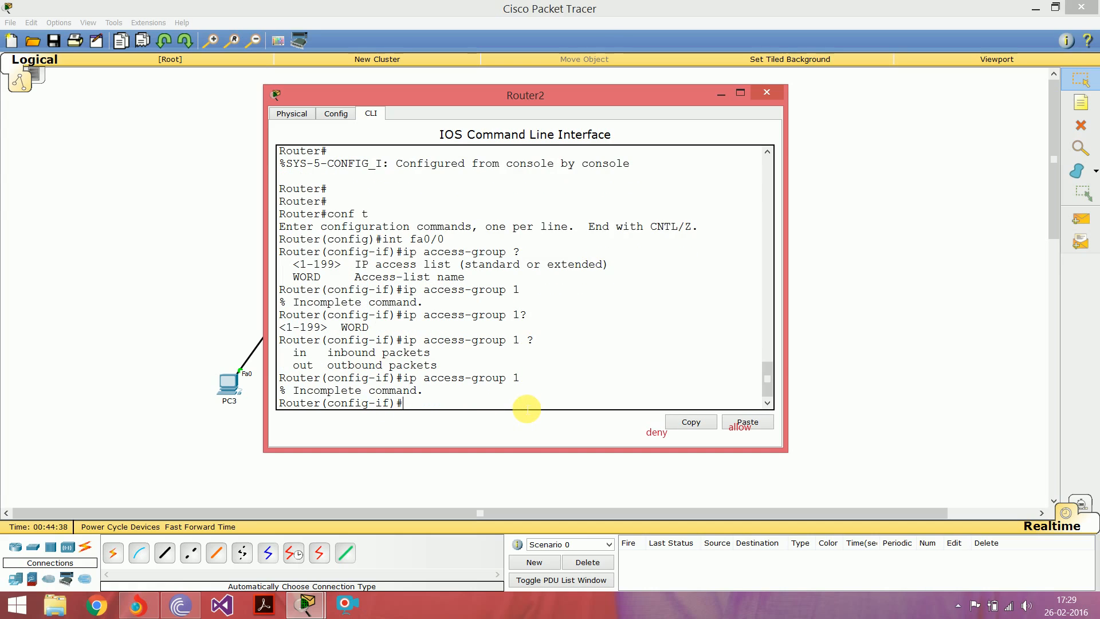
drag(293, 352, 438, 365)
click(451, 373)
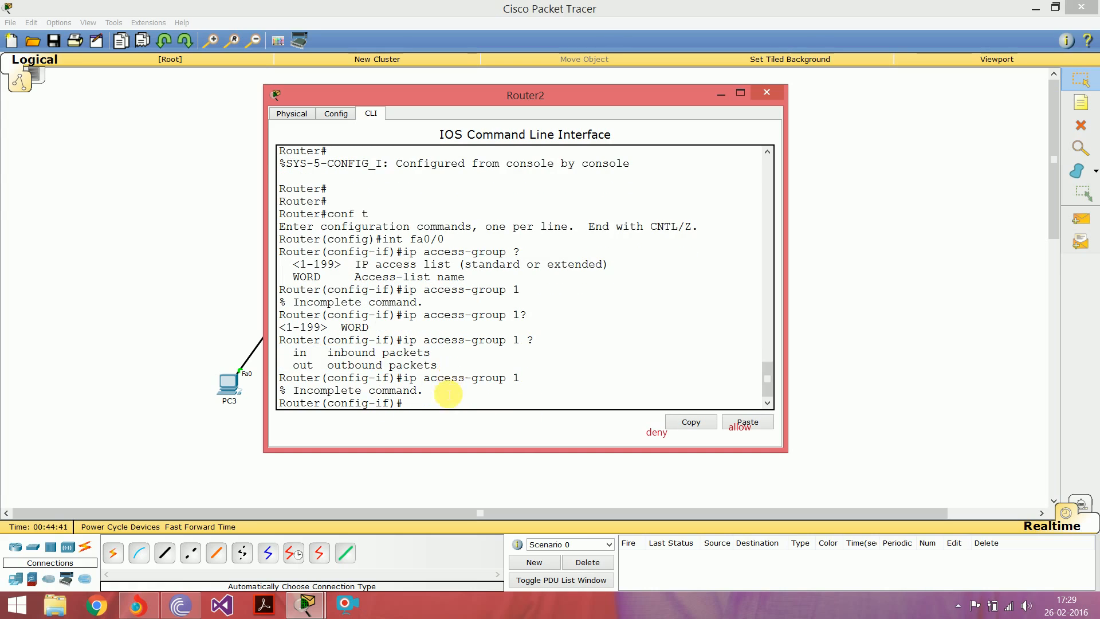
Step: Check Router2's fa0/0 link in the topology, apply access-group 1 outbound on that interface and return to the privileged prompt
click(146, 251)
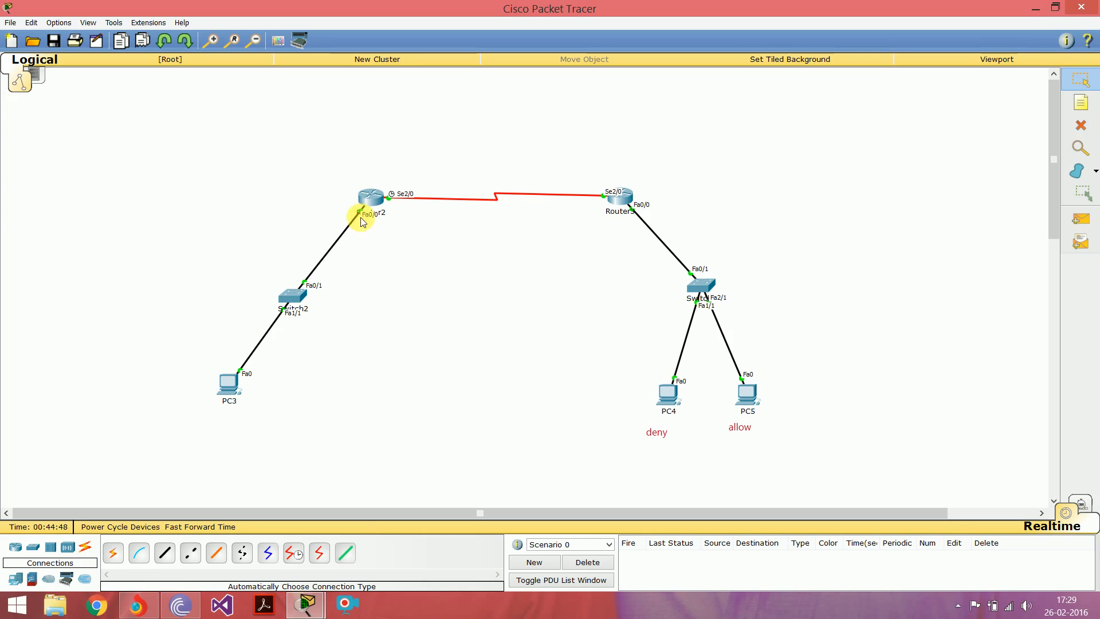
mouse_move(305, 605)
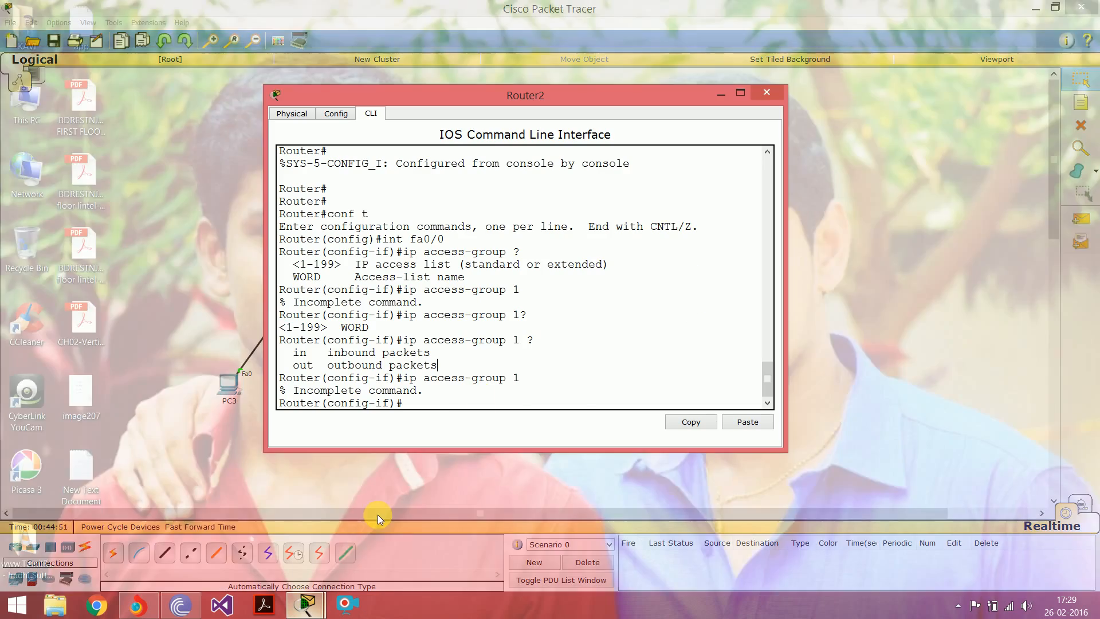
click(378, 517)
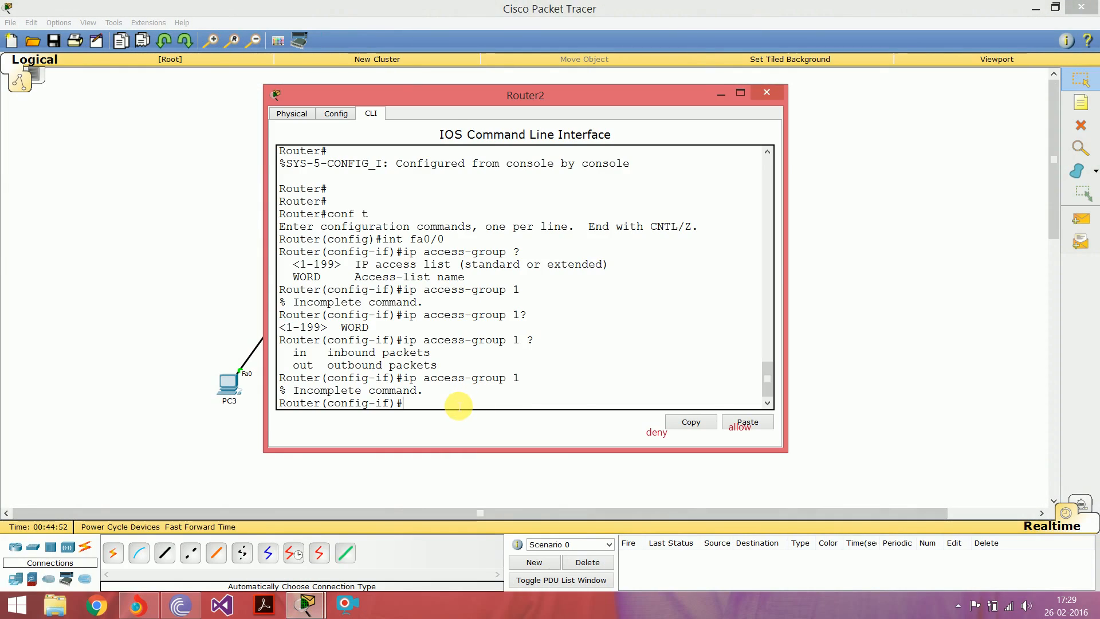
key(Up)
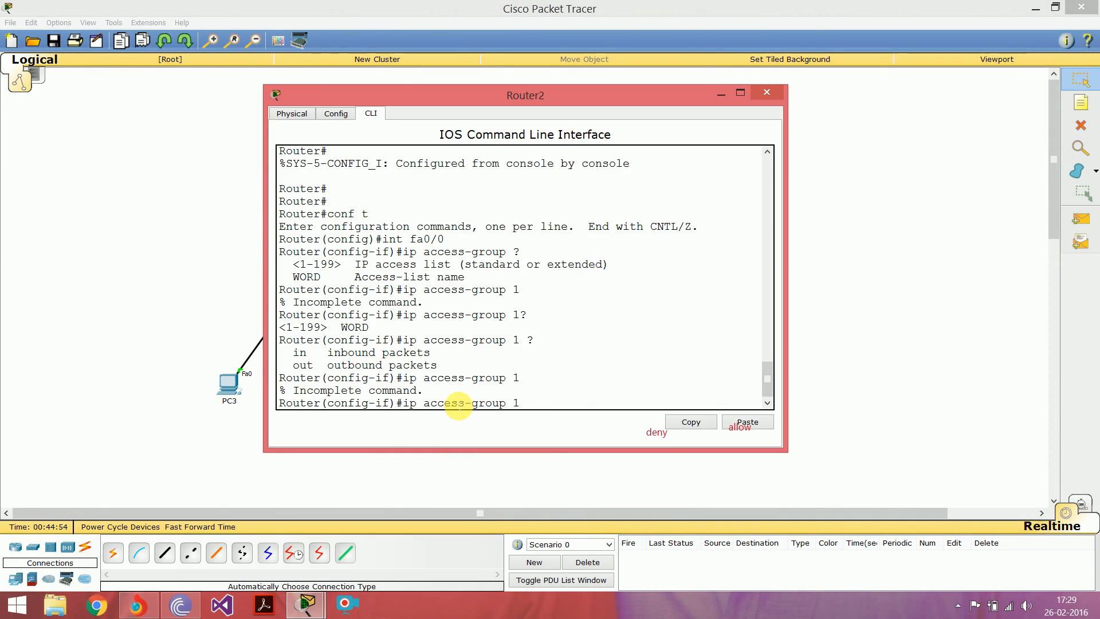
text(out)
key(Return)
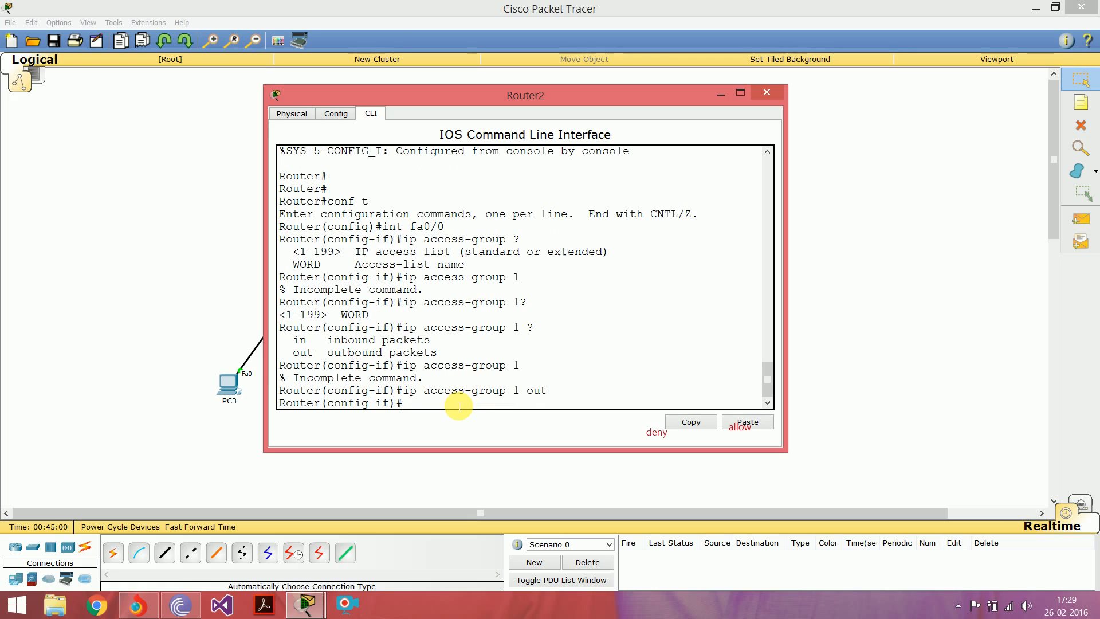
key(ctrl+z)
key(Return)
key(Return)
key(Return)
key(Return)
key(Return)
key(Return)
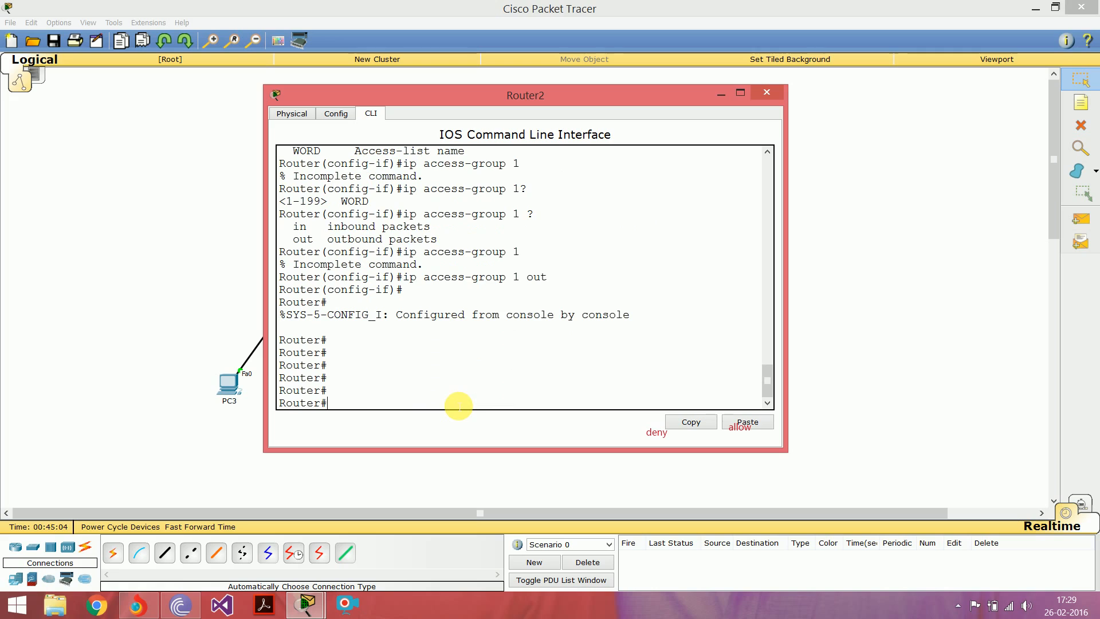
Step: Test the allowed host by sending a simple PDU from PC5 to PC3
click(877, 159)
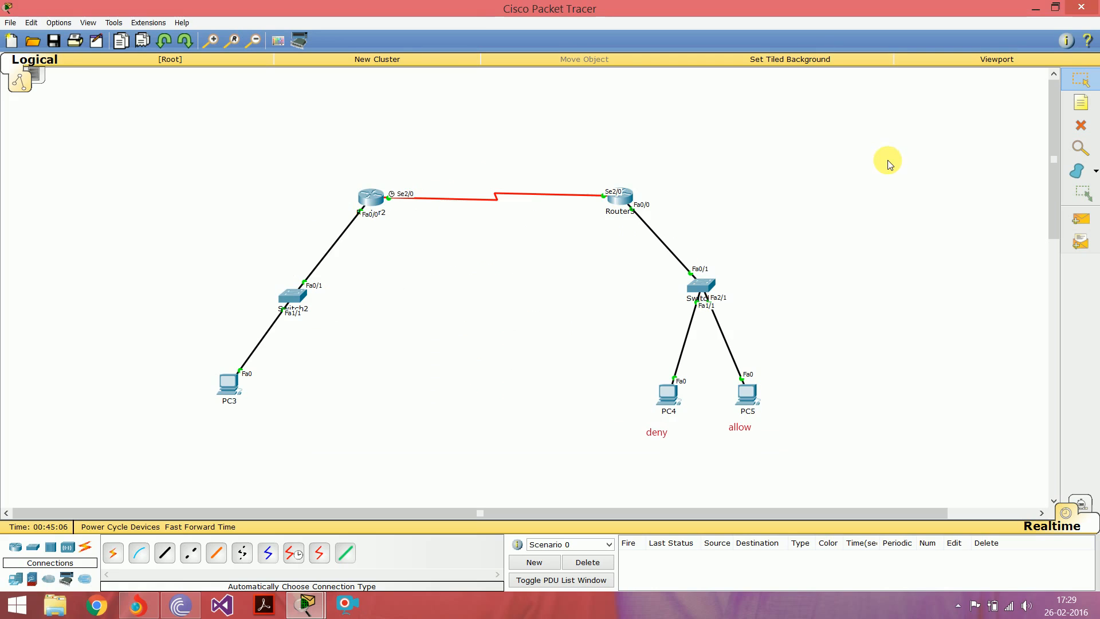
click(1081, 219)
click(756, 402)
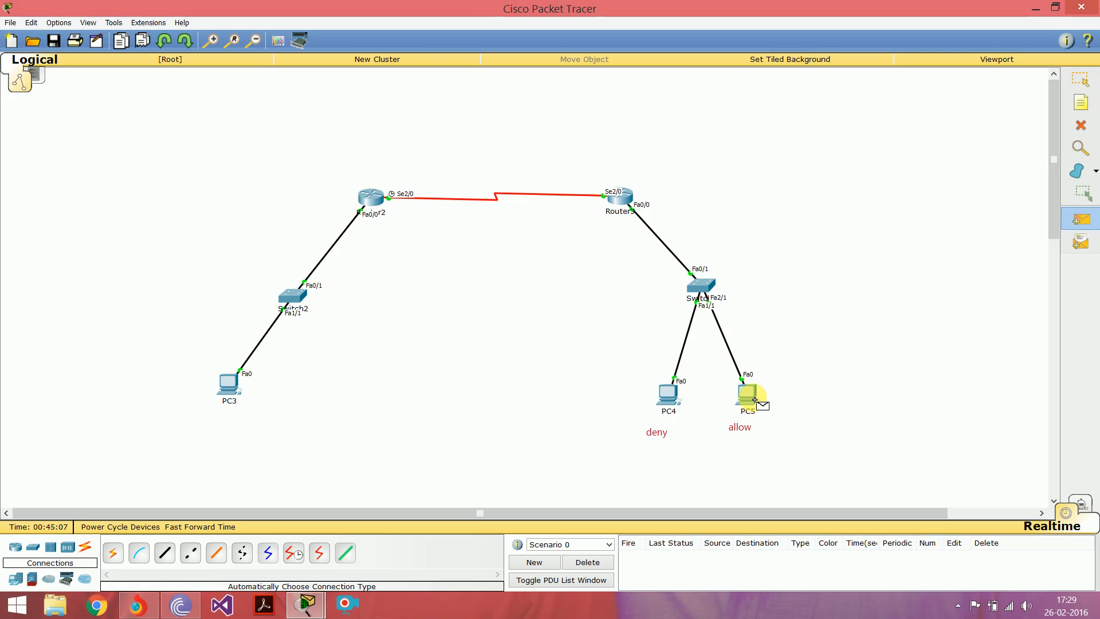
click(228, 389)
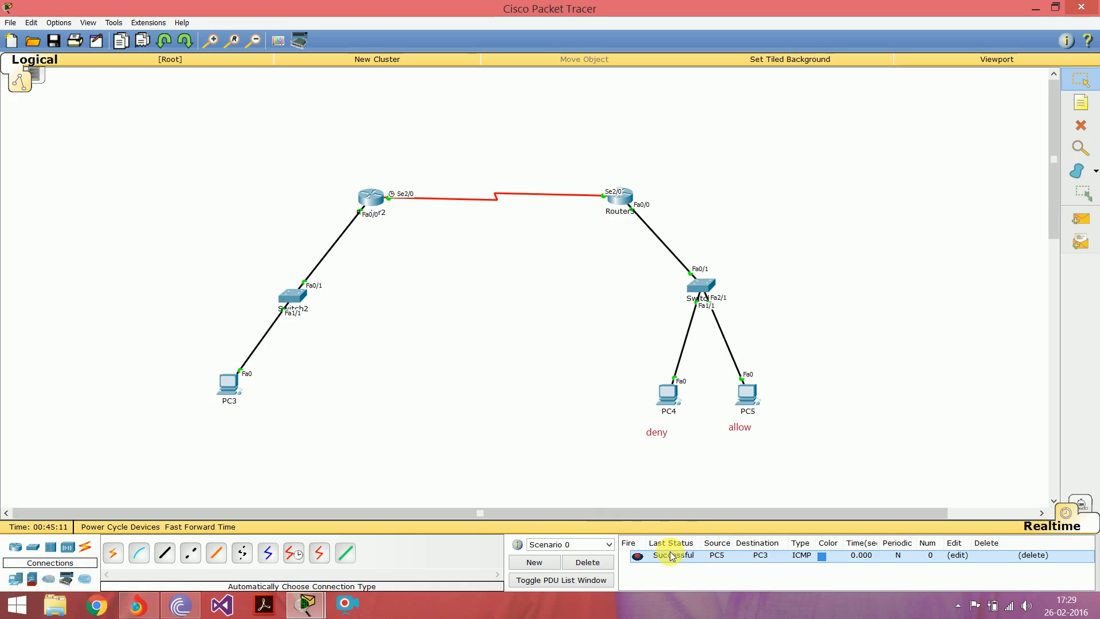
Step: Test the denied host by sending a simple PDU from PC4 to PC3 and check its status
key(p)
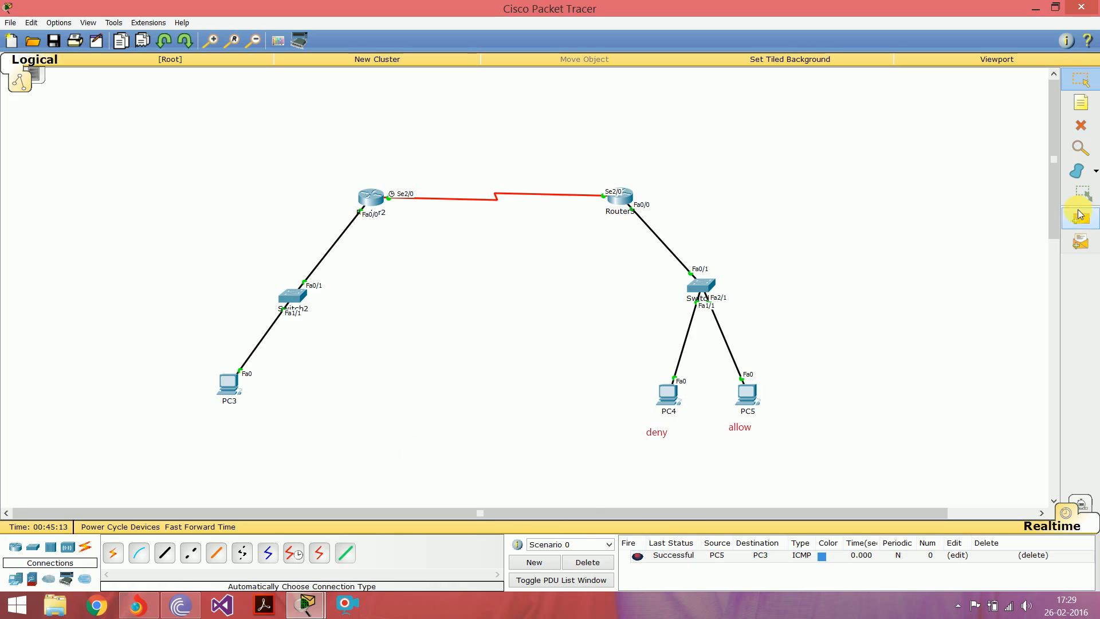
click(666, 393)
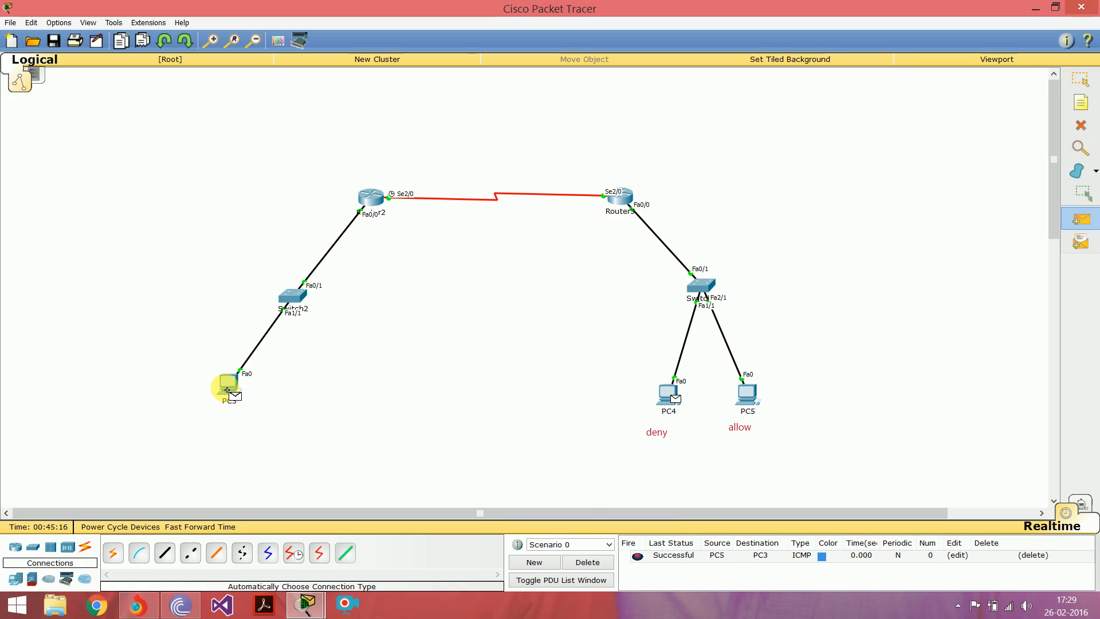
click(227, 384)
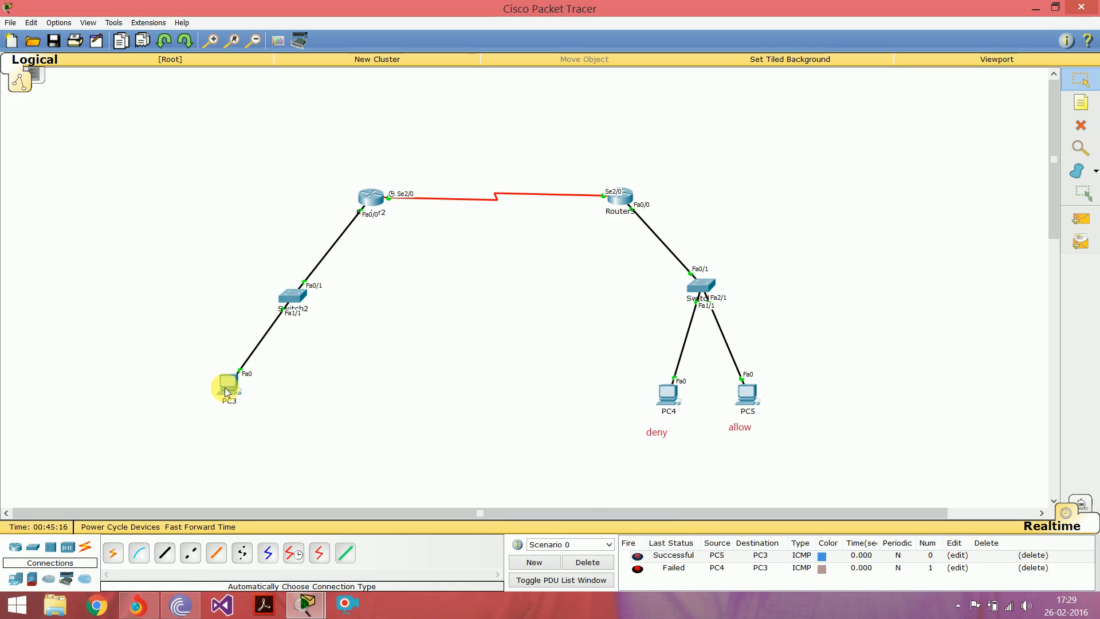
click(676, 571)
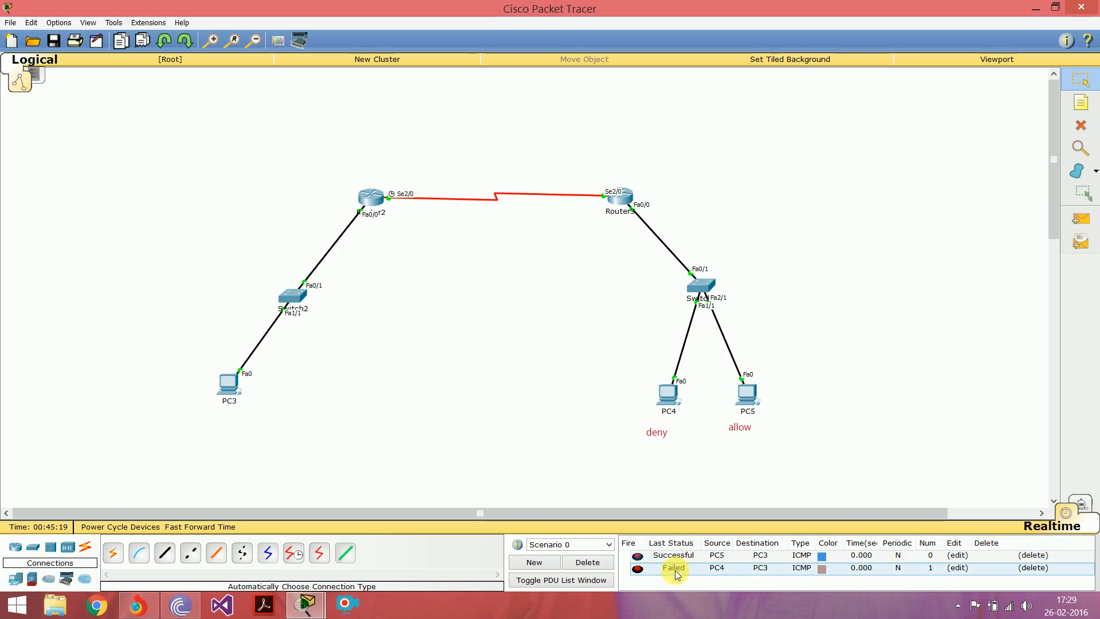
Step: Repeat the simple PDU test from PC4 to PC3 and delete the scenario's test messages
click(1082, 220)
click(668, 394)
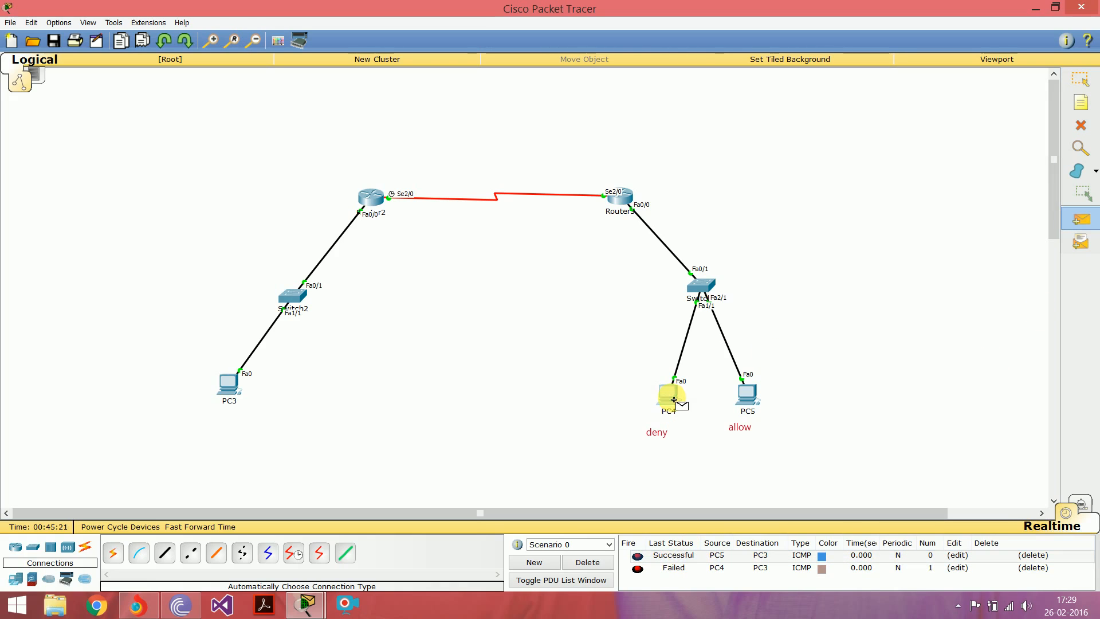
click(220, 394)
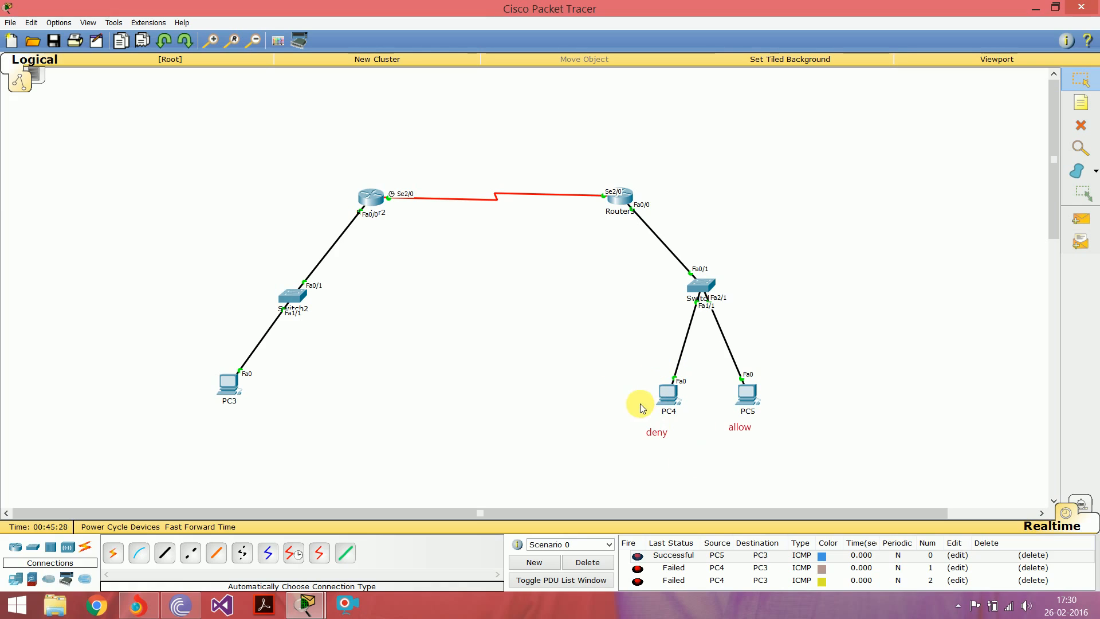
click(587, 562)
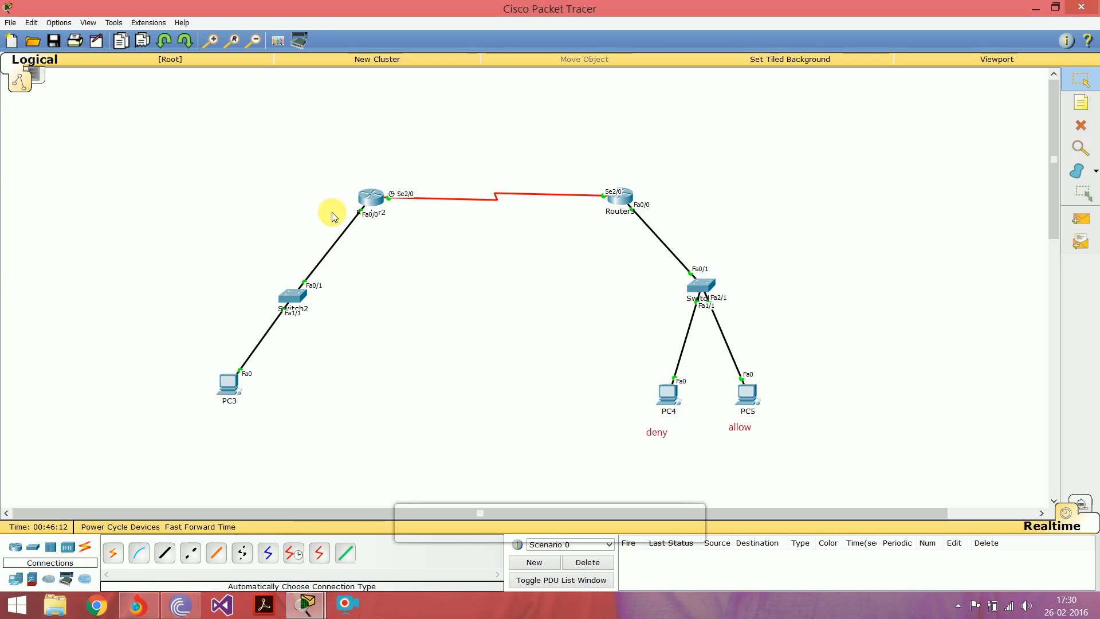
Step: Open Router2's command-line interface and enter global configuration mode with conf t
click(371, 197)
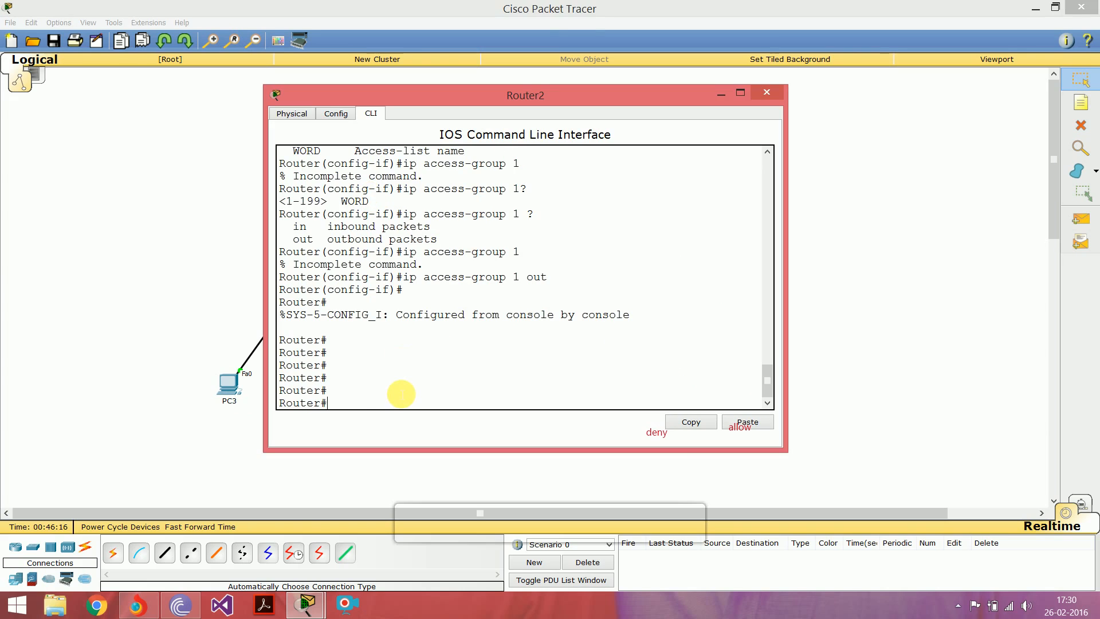
text(conf t)
key(Return)
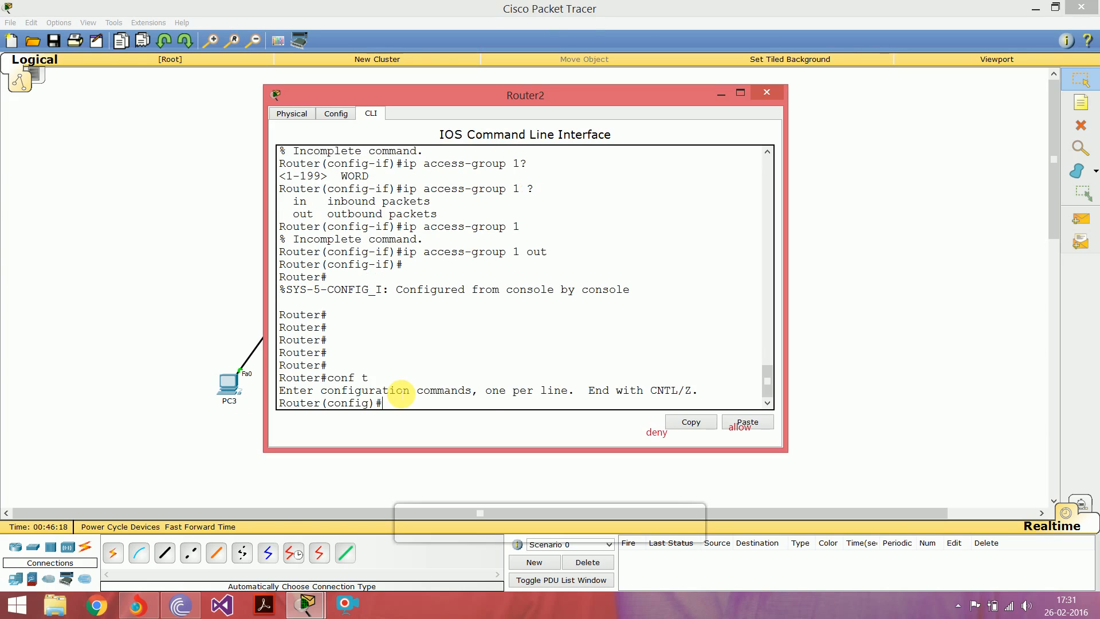
key(Up)
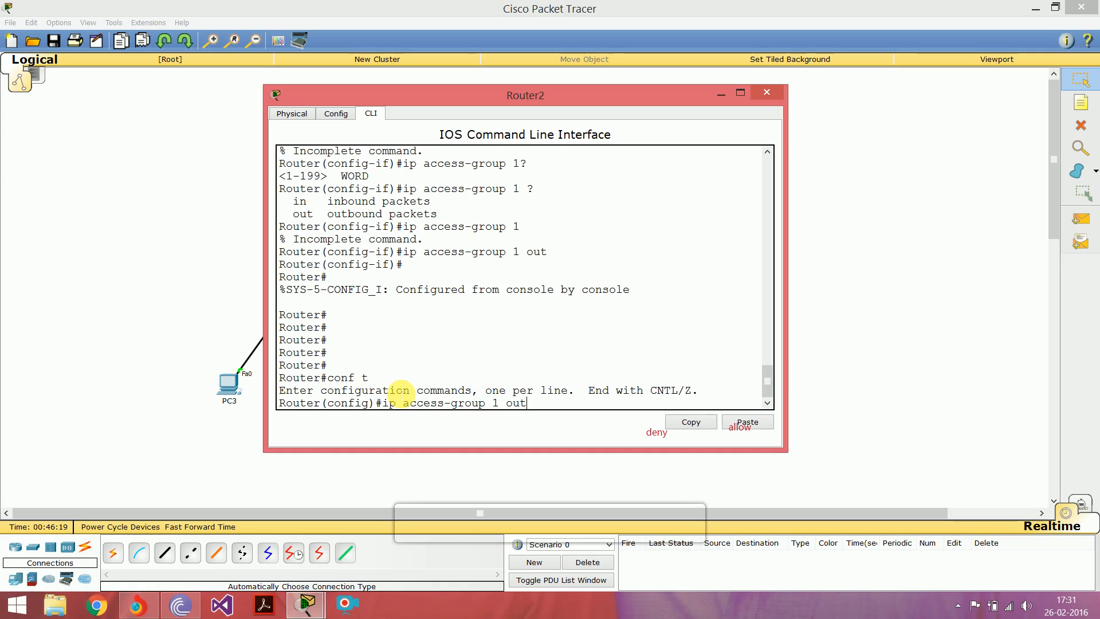
key(BackSpace)
key(BackSpace)
key(BackSpace)
key(BackSpace)
key(BackSpace)
key(BackSpace)
key(BackSpace)
key(BackSpace)
key(BackSpace)
key(BackSpace)
key(BackSpace)
key(BackSpace)
key(BackSpace)
key(BackSpace)
key(BackSpace)
key(BackSpace)
key(BackSpace)
key(BackSpace)
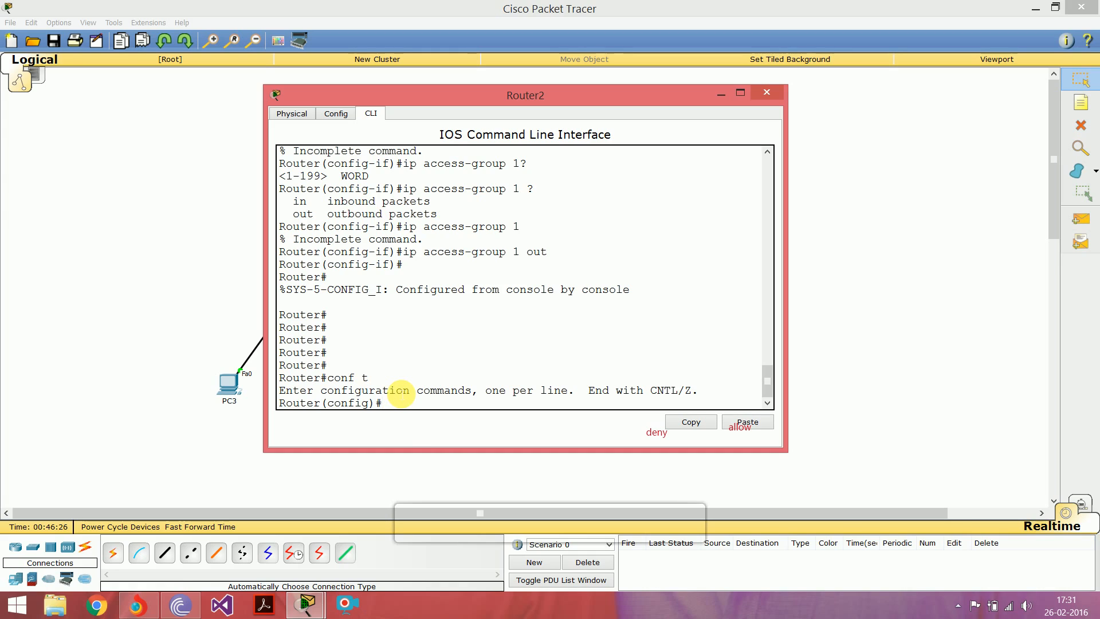
Step: Start an access-list command with list number 5 in Router2's global configuration
text(access-list )
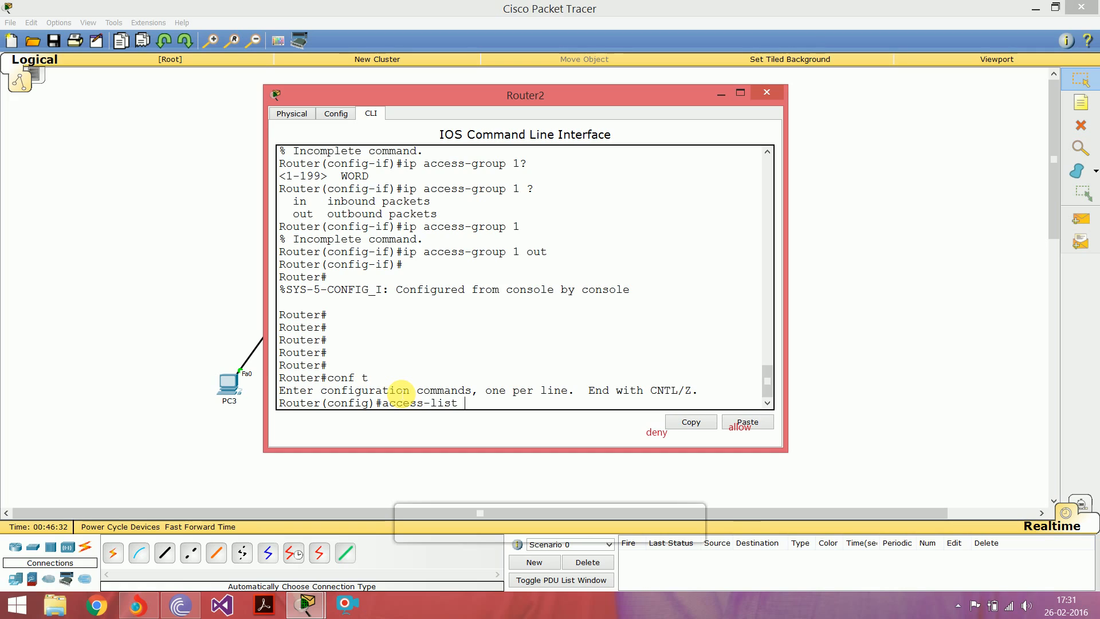
text(5 deny 172.16.0.130)
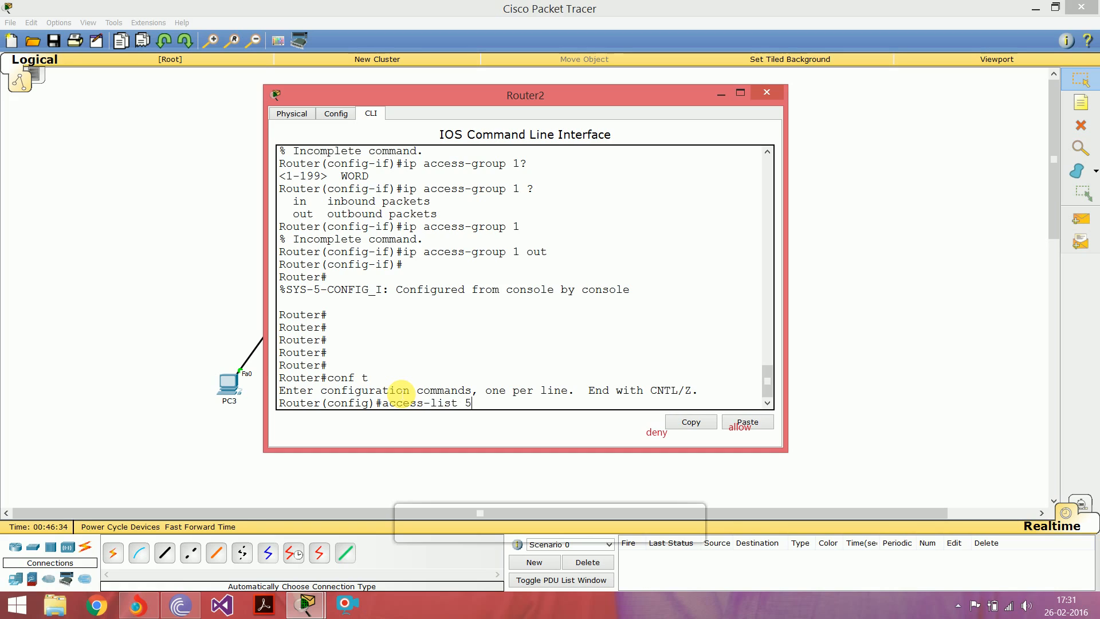
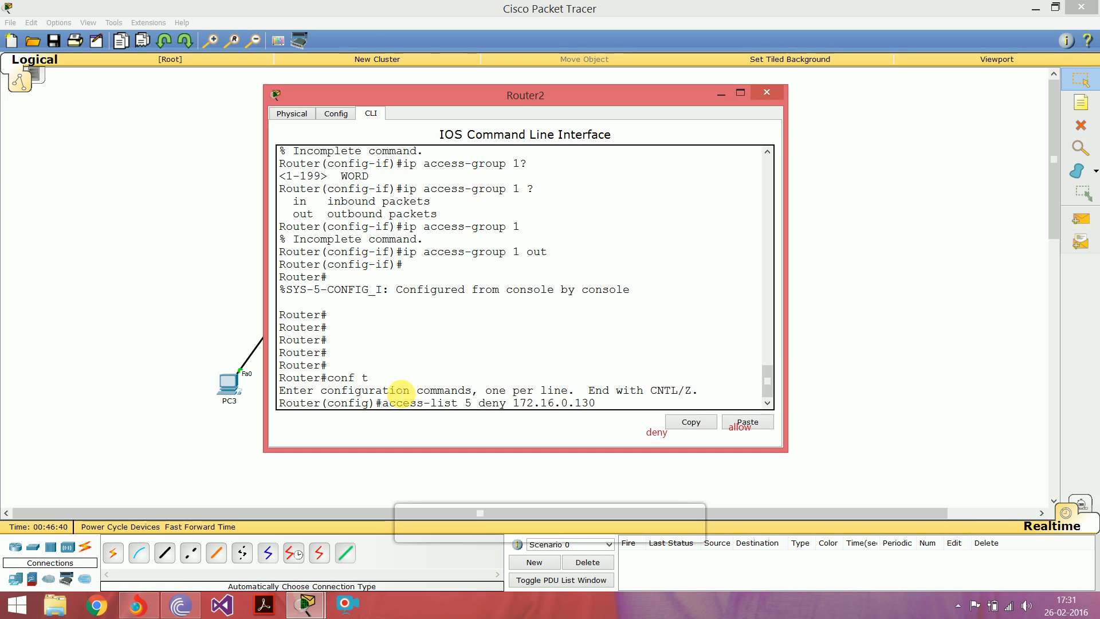
Step: Complete the access list 5 entry denying host 172.16.0.130 with wildcard mask 0.0.0.0
text(0.0.0.0)
key(Return)
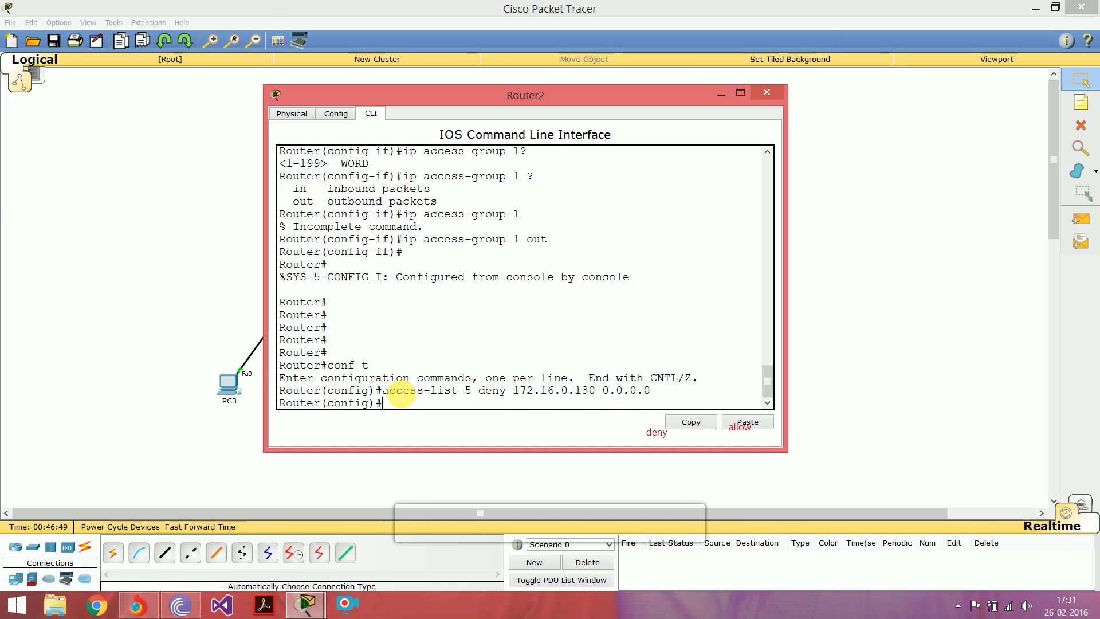
Step: Add a permit any entry to access list 5
key(Up)
key(BackSpace)
key(BackSpace)
key(BackSpace)
key(BackSpace)
key(BackSpace)
key(BackSpace)
key(BackSpace)
key(BackSpace)
key(BackSpace)
key(BackSpace)
key(BackSpace)
key(BackSpace)
key(BackSpace)
key(BackSpace)
key(BackSpace)
key(BackSpace)
key(BackSpace)
key(BackSpace)
key(BackSpace)
key(BackSpace)
text(permit any)
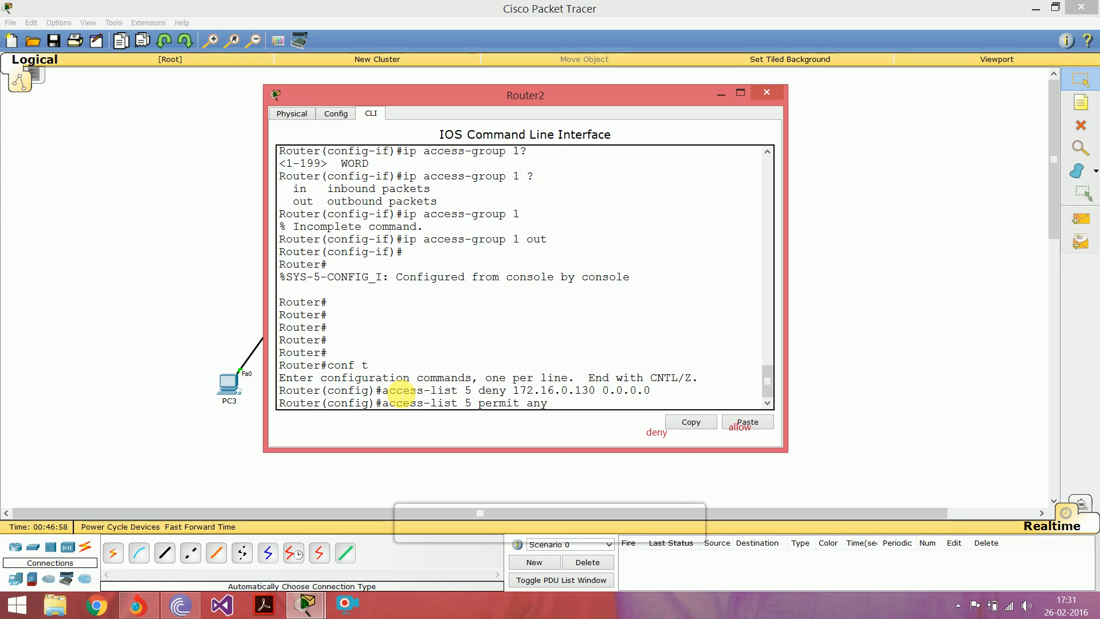
key(Return)
Step: Add an access list 5 entry denying host 172.16.0.131 with wildcard mask 0.0.0.0
key(Up)
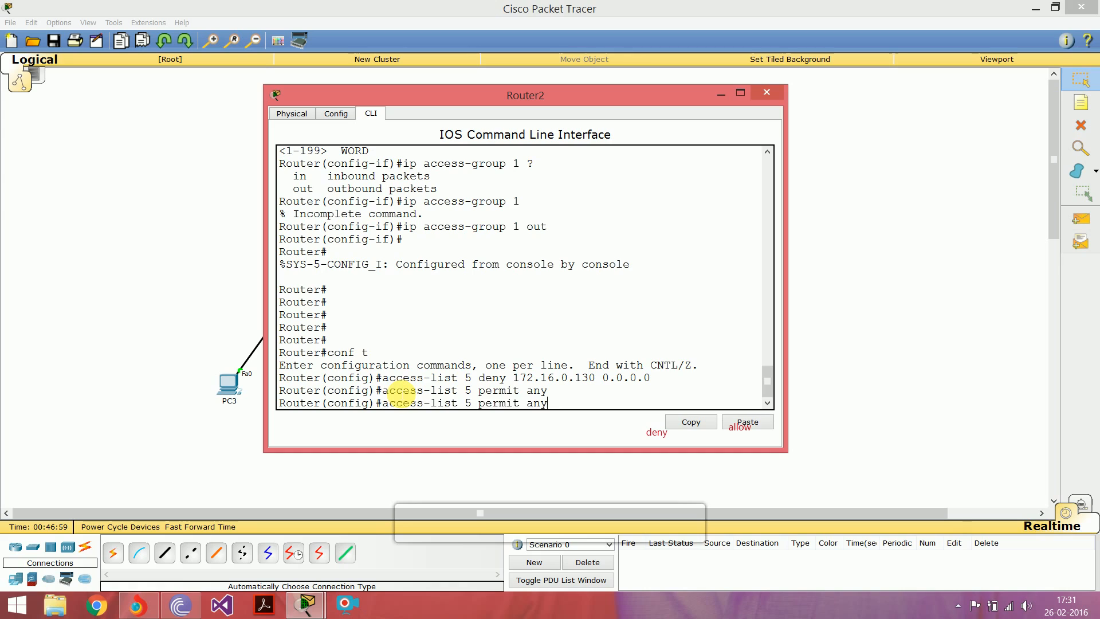
key(Up)
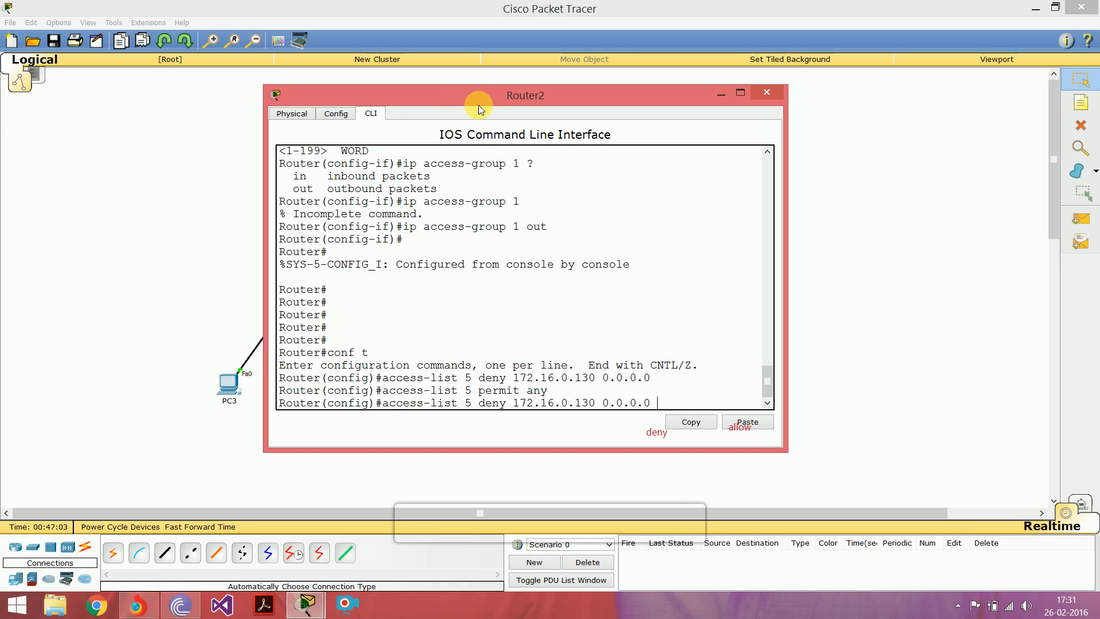
drag(491, 102, 322, 111)
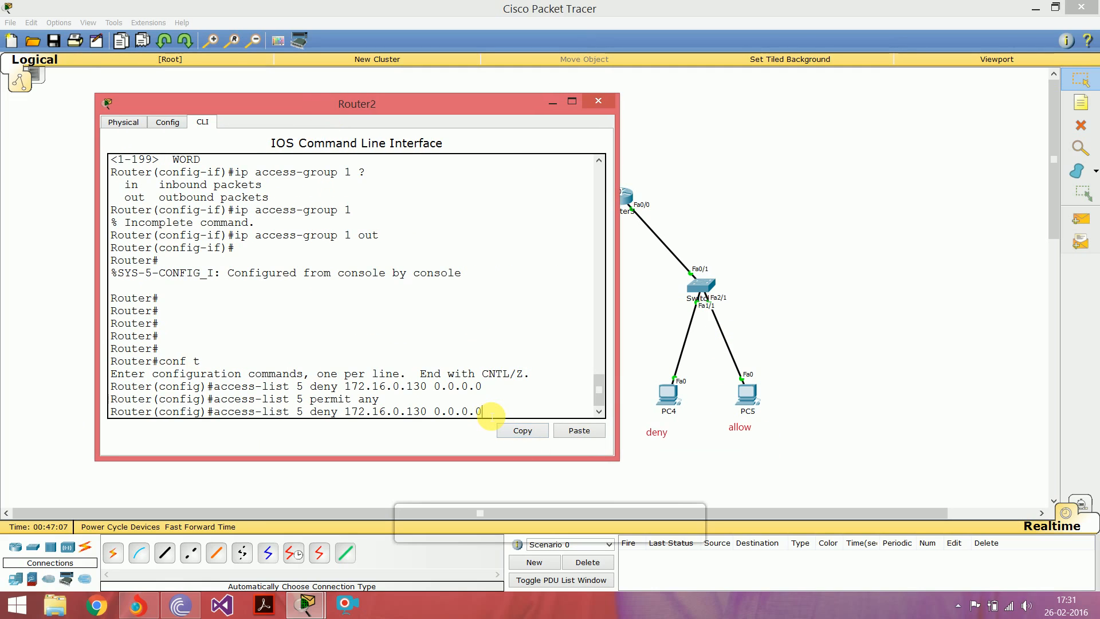
key(BackSpace)
key(BackSpace)
key(BackSpace)
key(BackSpace)
key(BackSpace)
key(BackSpace)
key(BackSpace)
key(BackSpace)
key(BackSpace)
key(BackSpace)
key(BackSpace)
key(BackSpace)
text(.131 0.0.0.0)
key(Return)
key(Return)
key(Return)
key(Return)
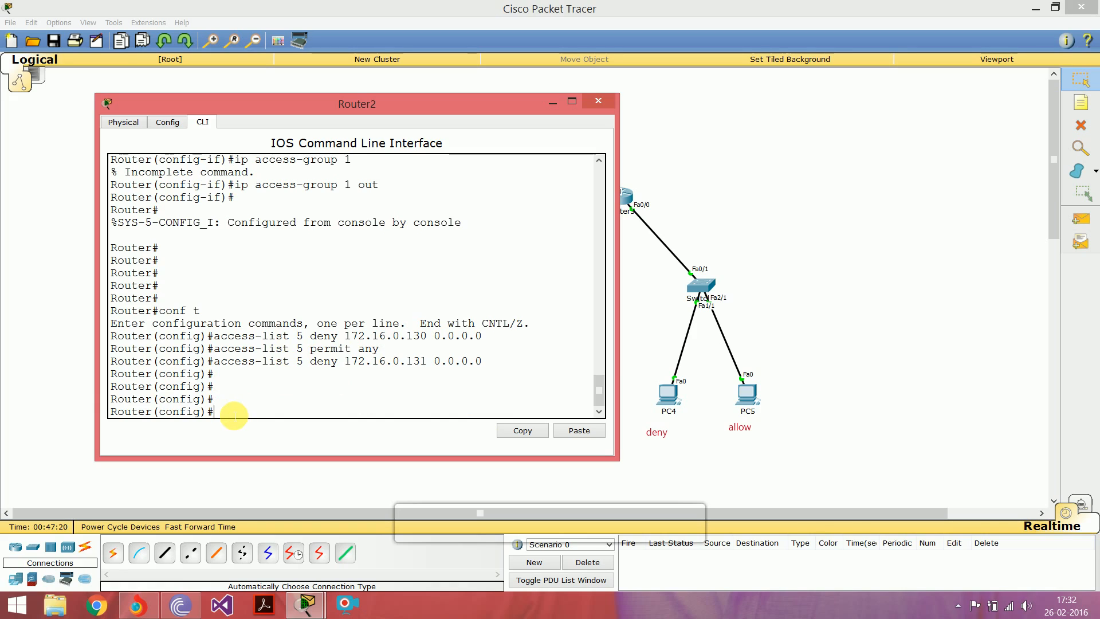
Step: Enter interface configuration mode for fa0/0 on Router2
text(int fa0/0)
key(Return)
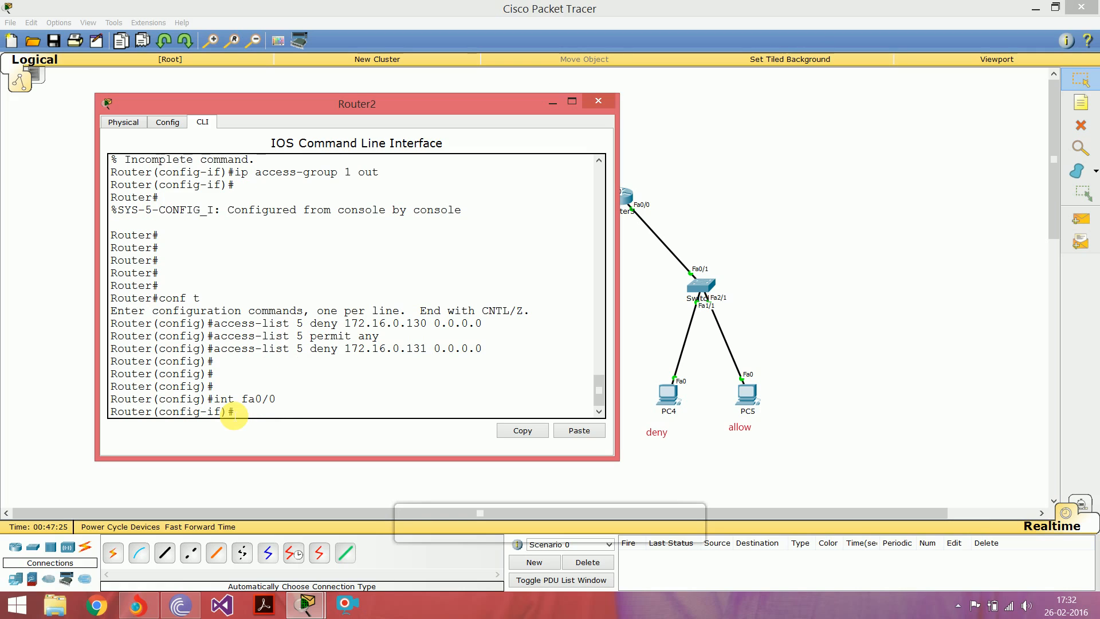
Step: Try to apply access list 5 to interface fa0/0 with ip access-group, giving no direction
text(ip access)
key(BackSpace)
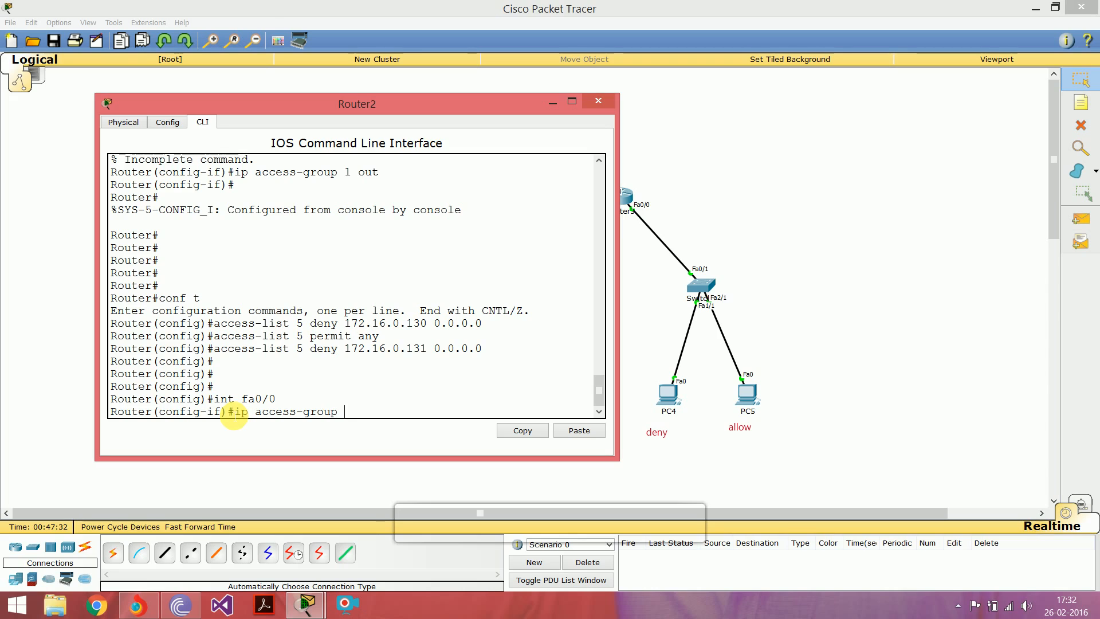
drag(296, 351, 307, 351)
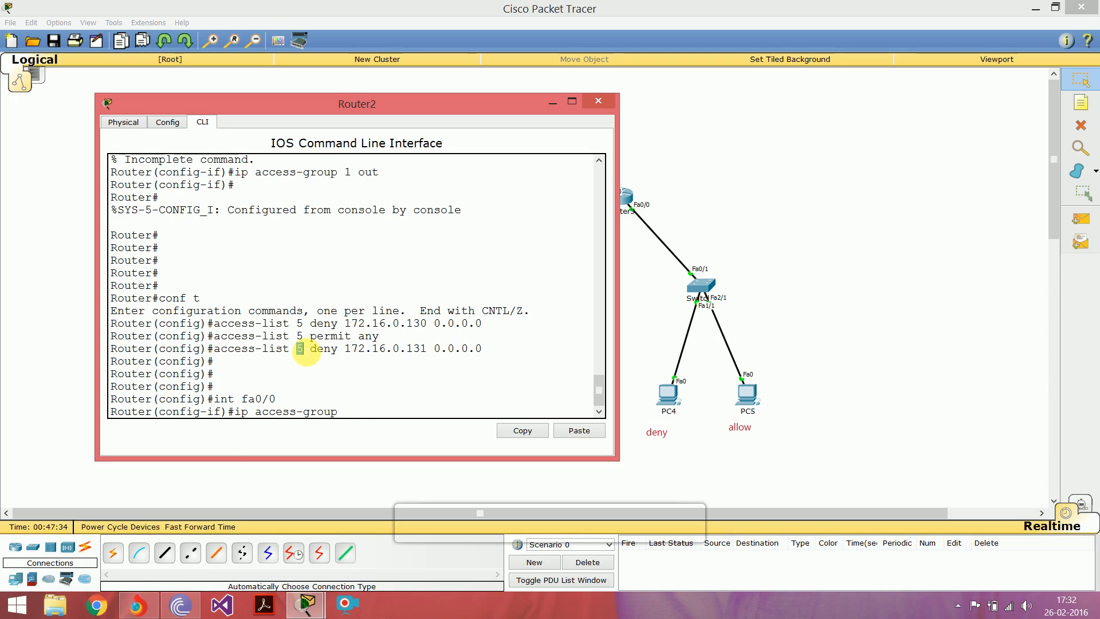
click(352, 419)
text(up)
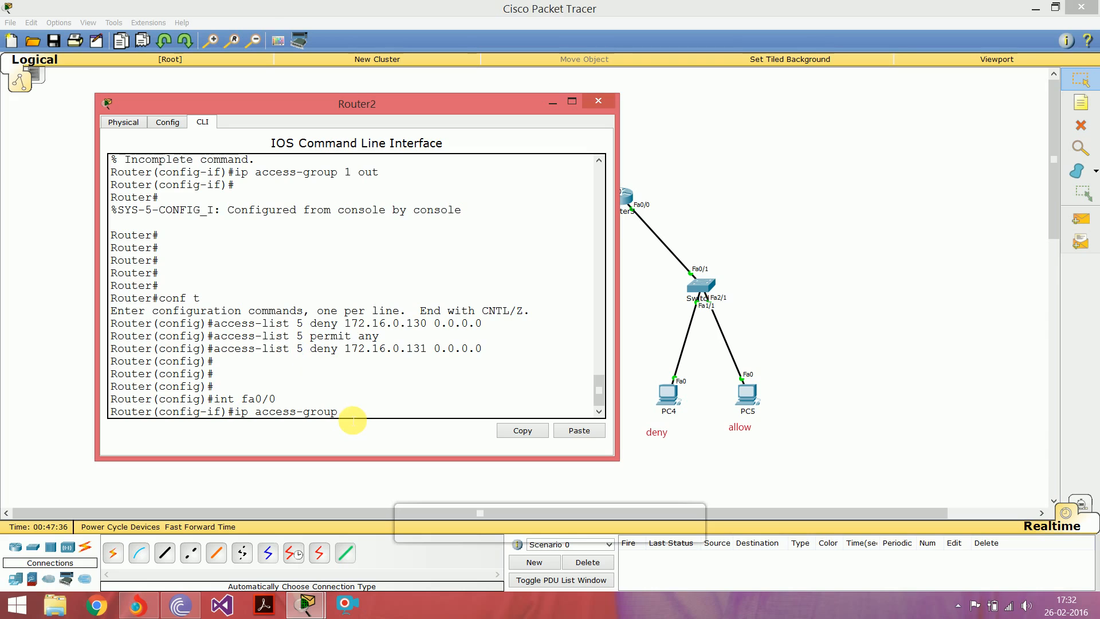
text( 5)
key(Return)
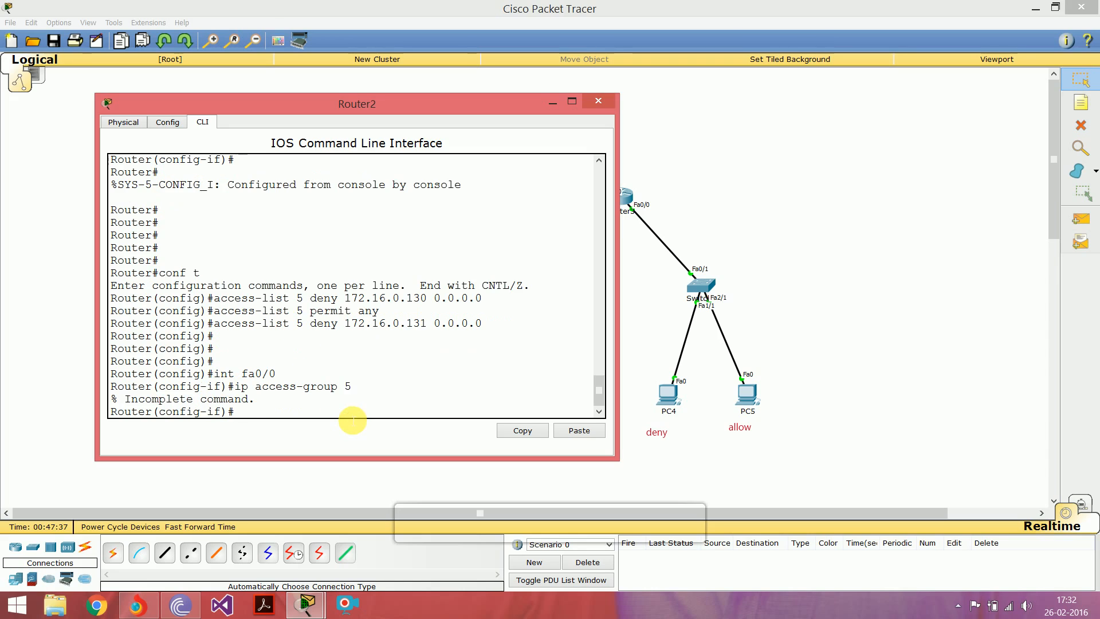
Step: Apply access list 5 to interface fa0/0 in the outbound direction and leave configuration mode
key(Up)
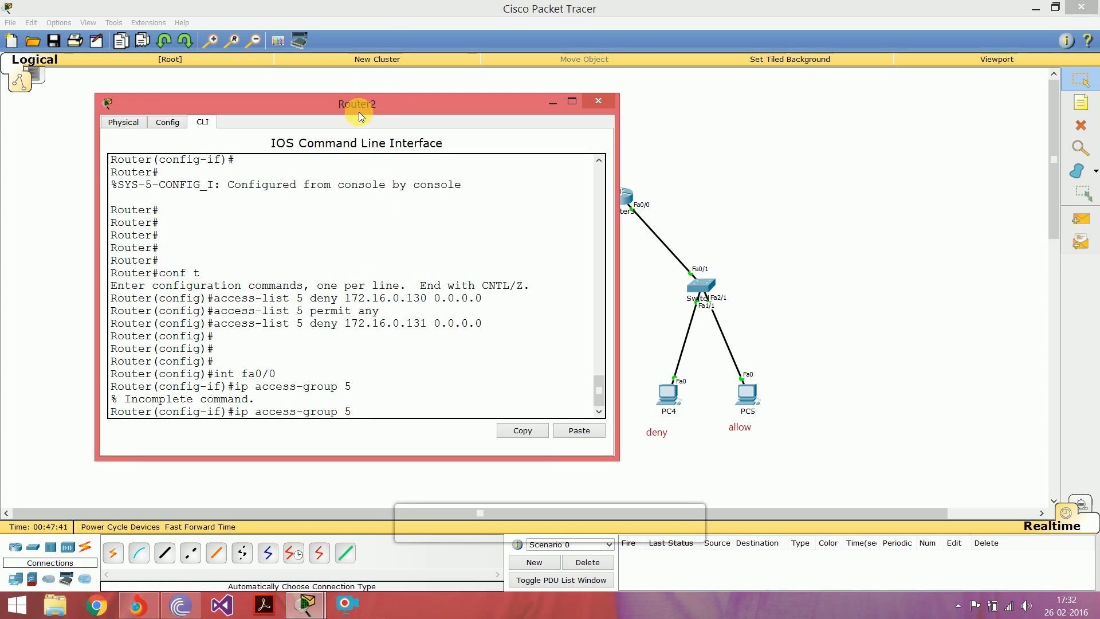
drag(365, 112, 654, 218)
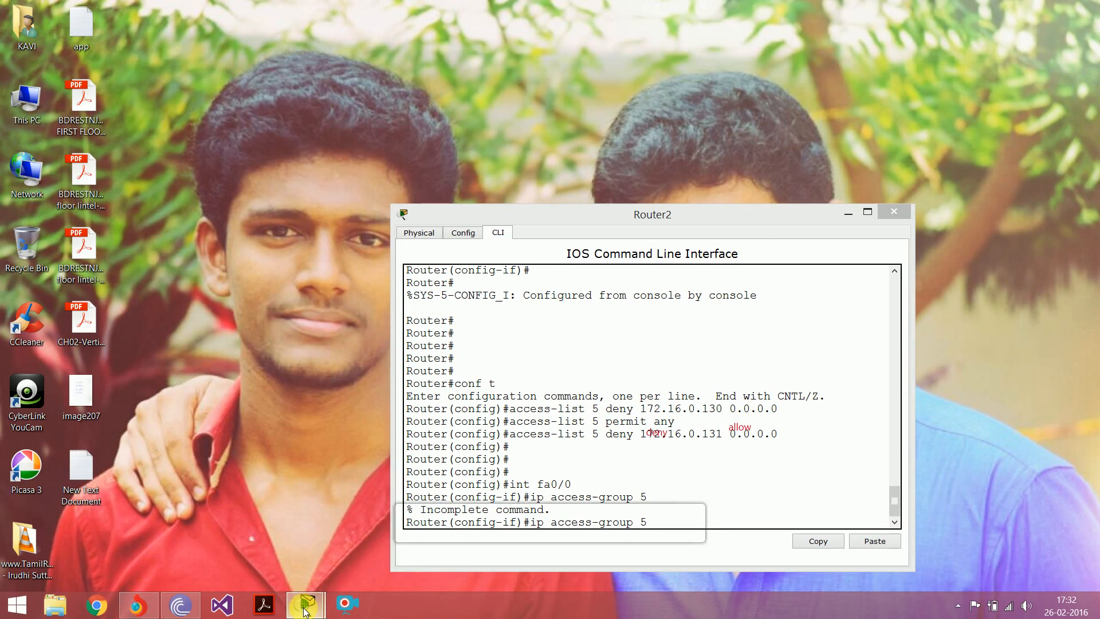
mouse_move(305, 612)
click(229, 516)
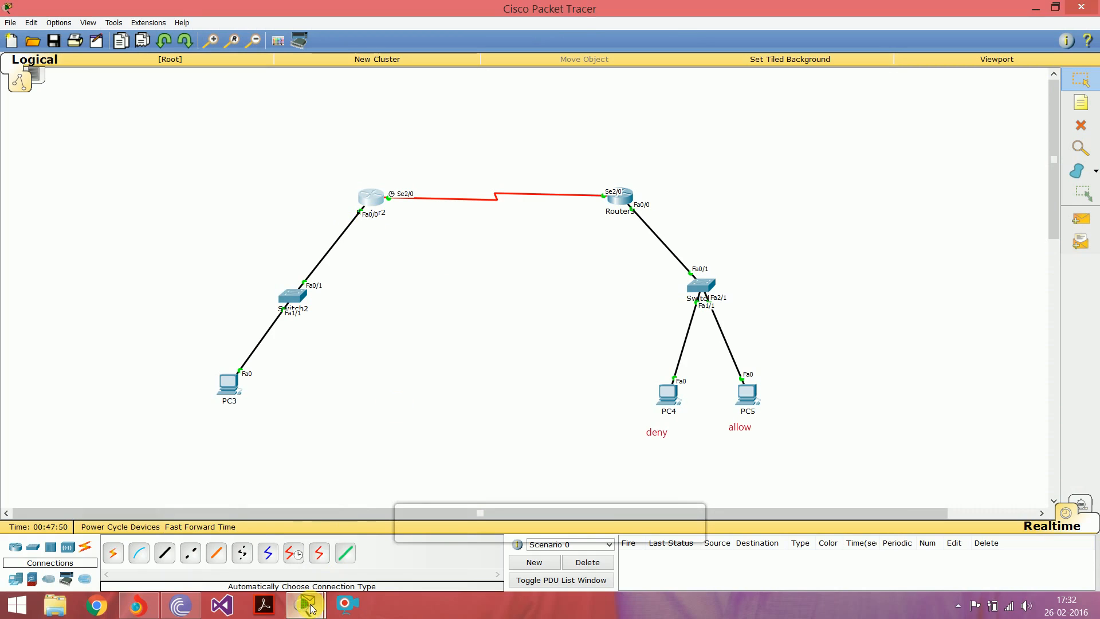
mouse_move(306, 607)
click(401, 510)
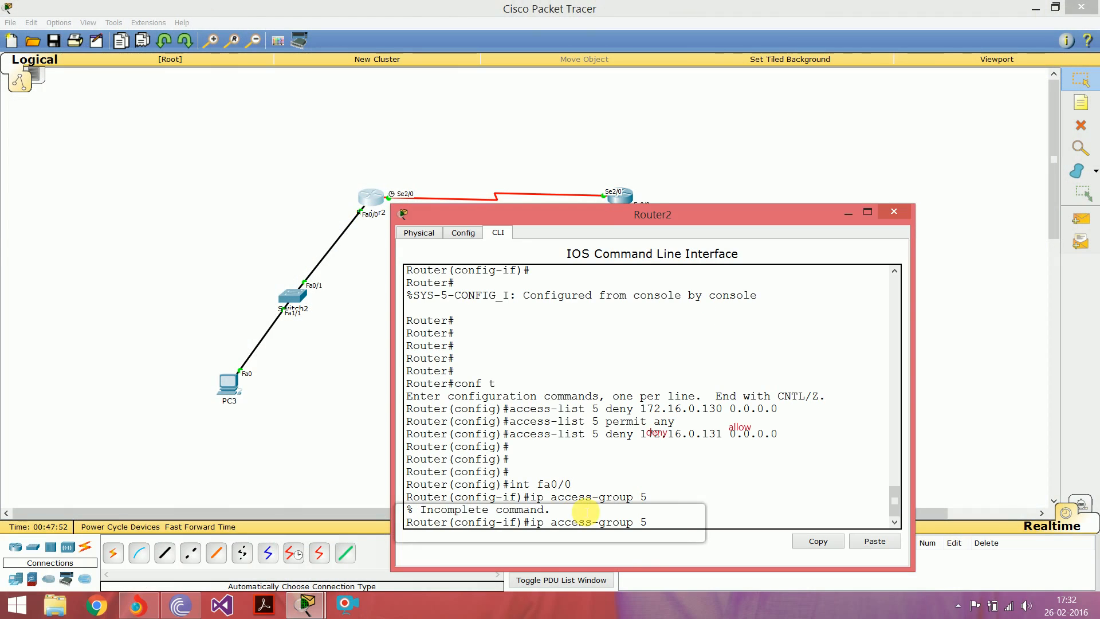
drag(644, 217, 450, 142)
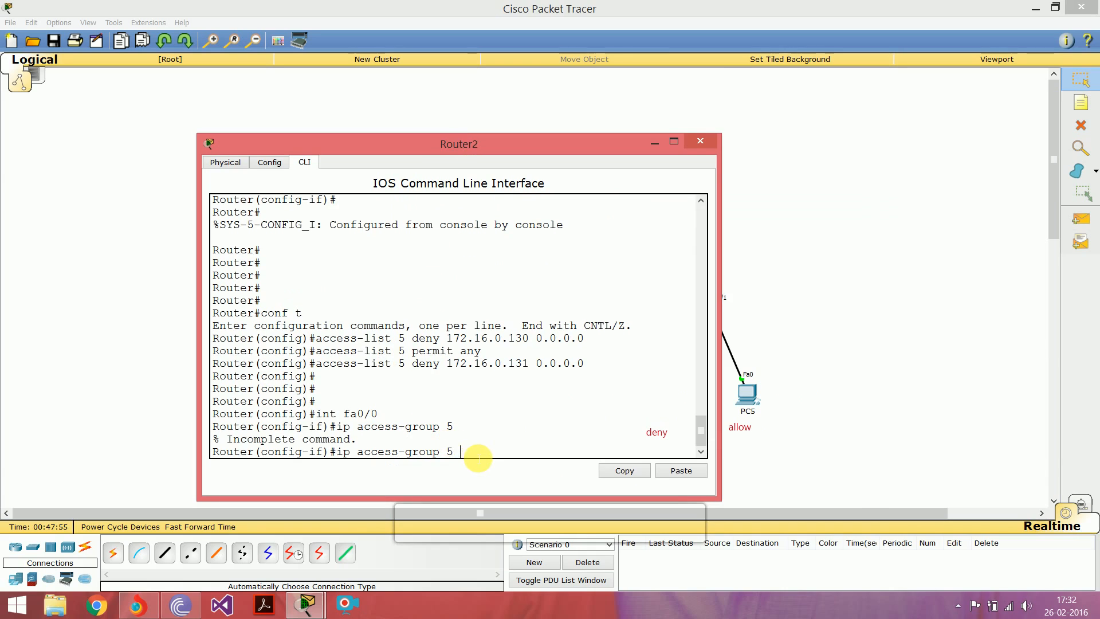
text(out)
key(Return)
key(Return)
key(Return)
key(Return)
key(Return)
key(Return)
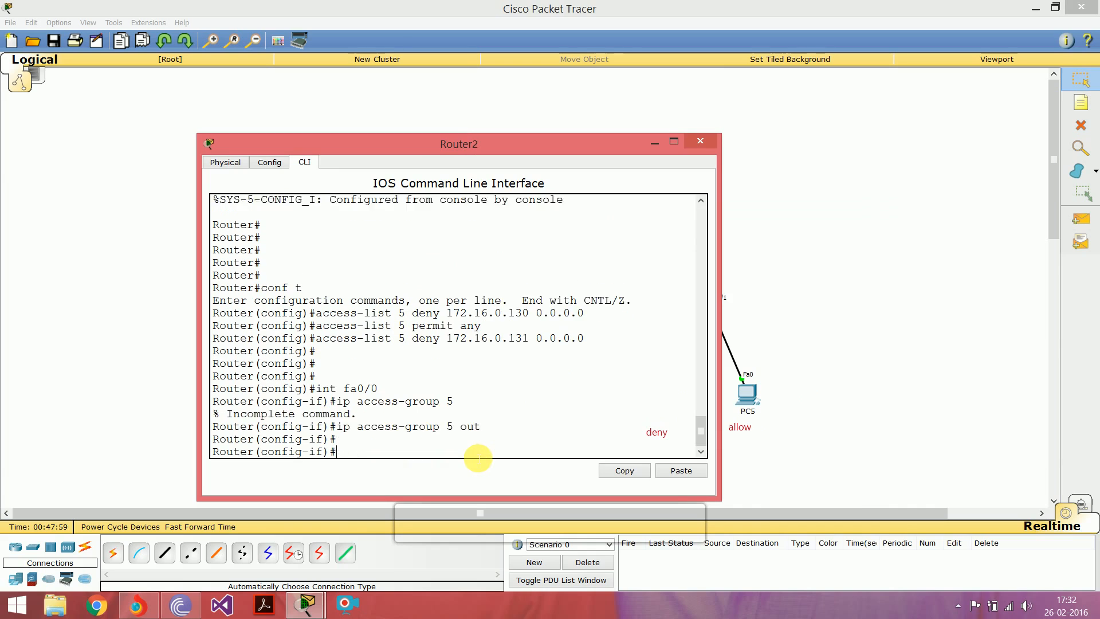
key(ctrl+z)
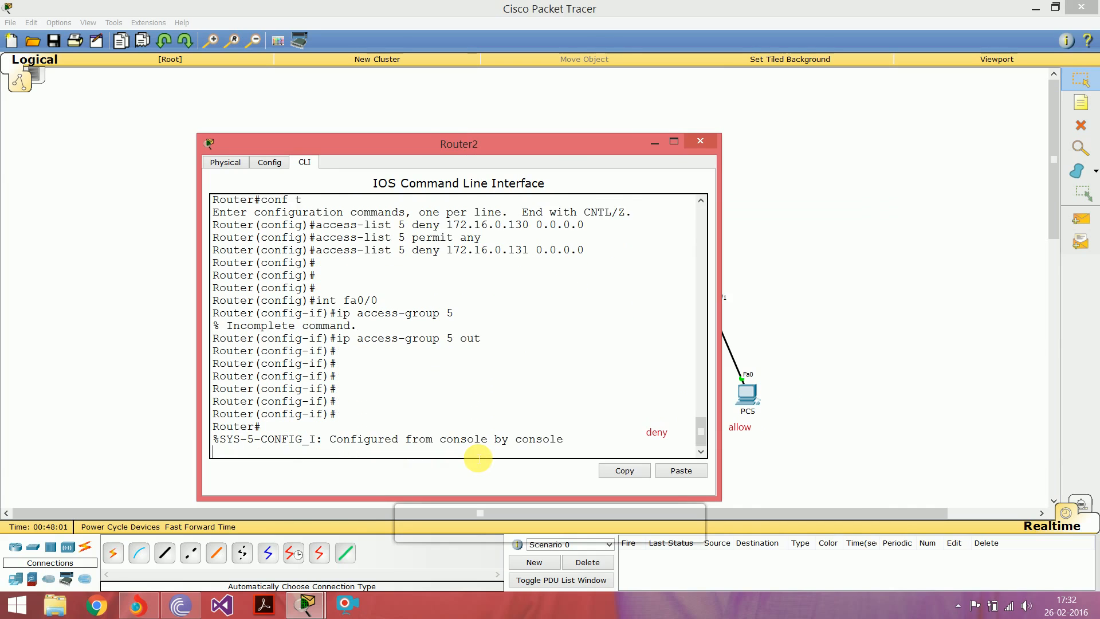
key(Return)
Step: Return to the network workspace and send a simple PDU from PC4 to PC3
click(841, 281)
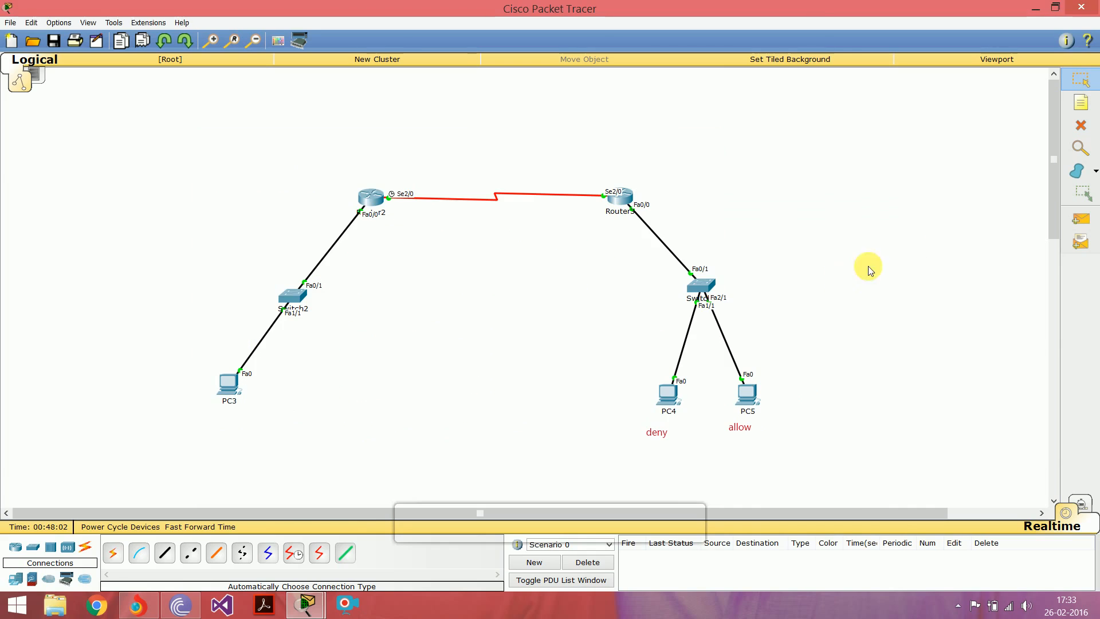
click(1075, 217)
click(668, 394)
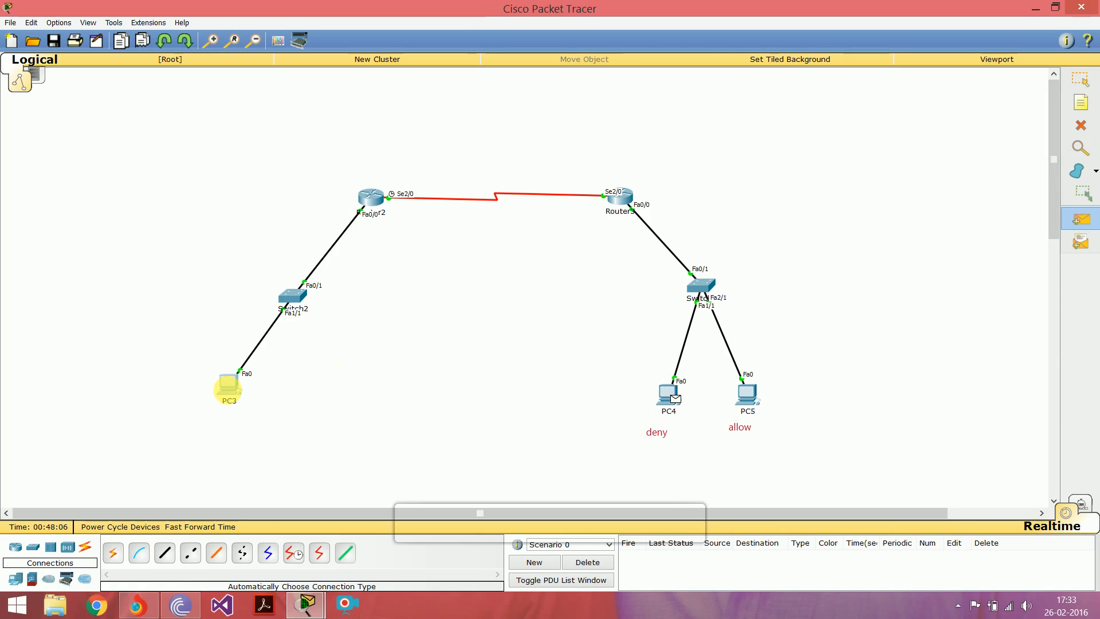
click(227, 386)
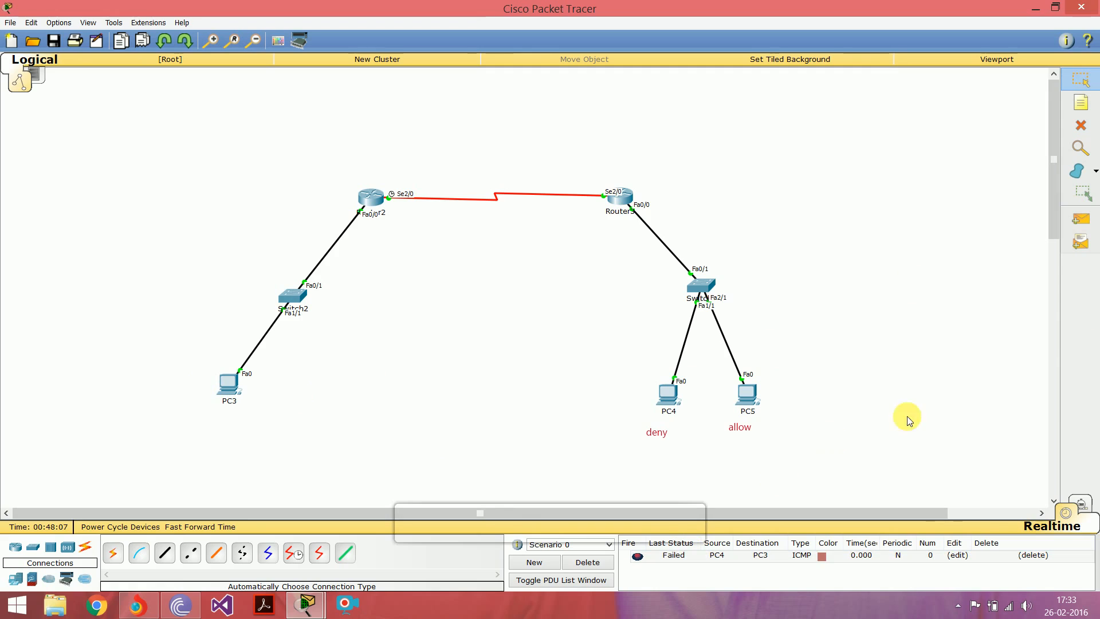
Step: Test the second host by sending a simple PDU from PC5 to PC3
click(1075, 226)
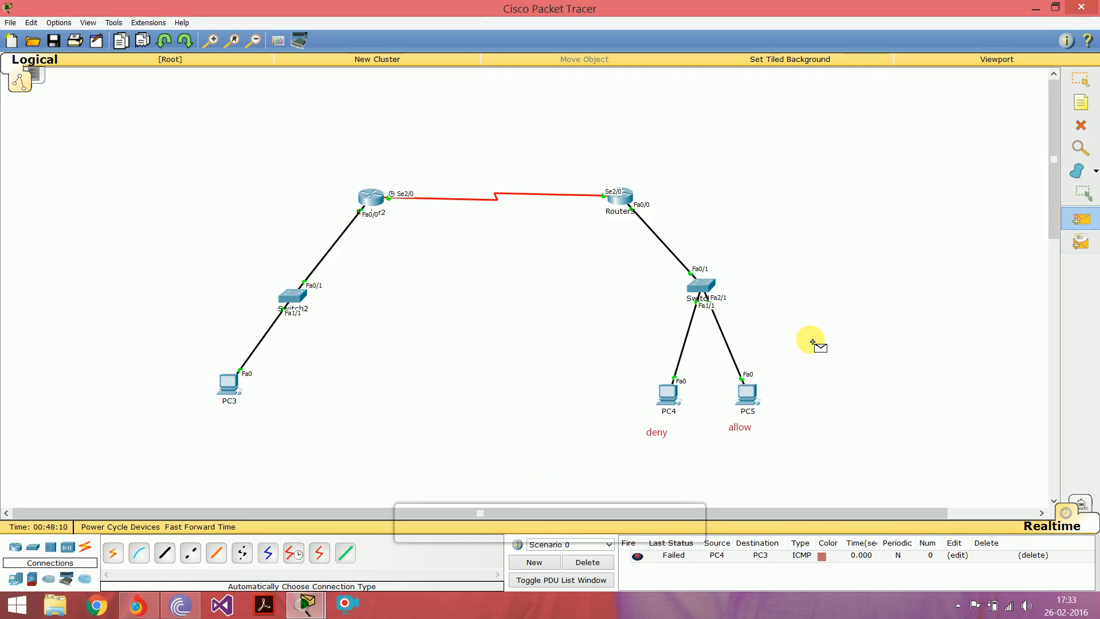
key(Escape)
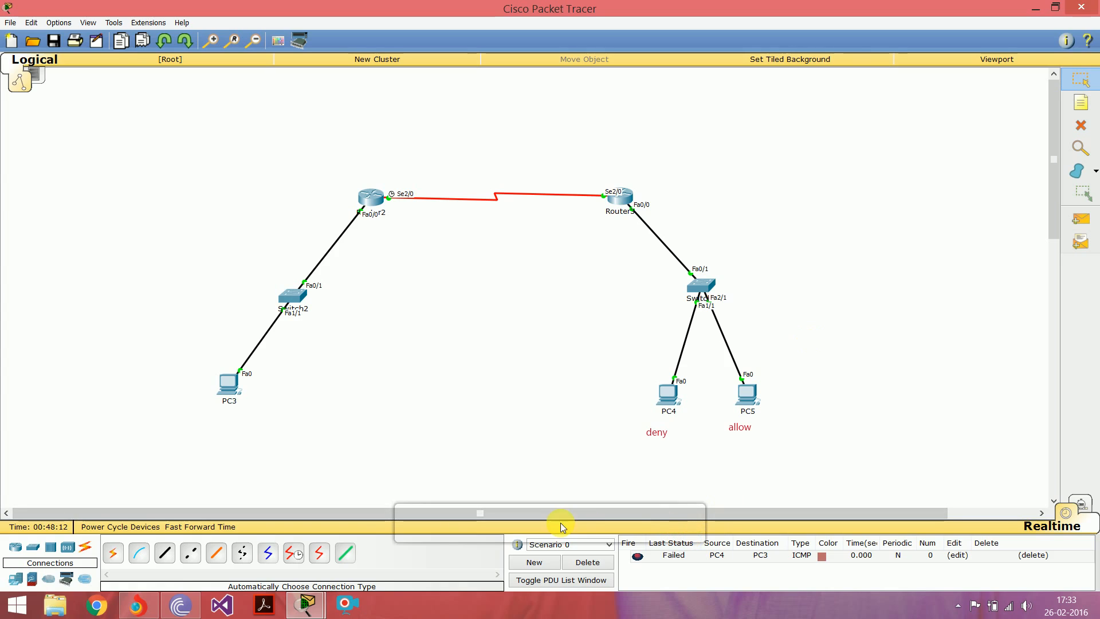
mouse_move(564, 528)
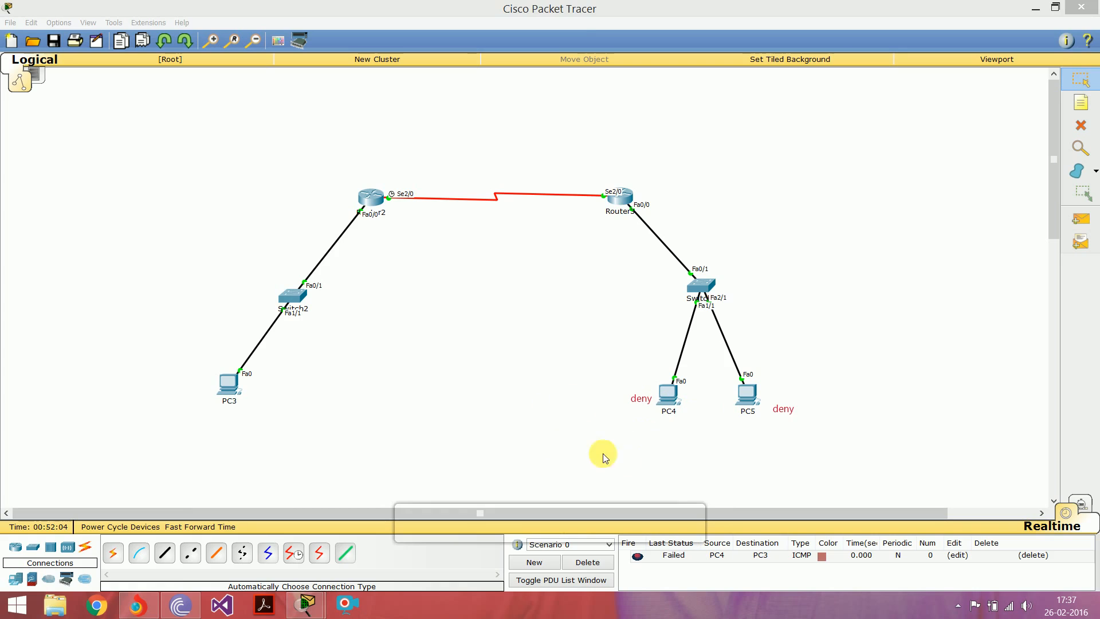
click(1079, 227)
click(747, 394)
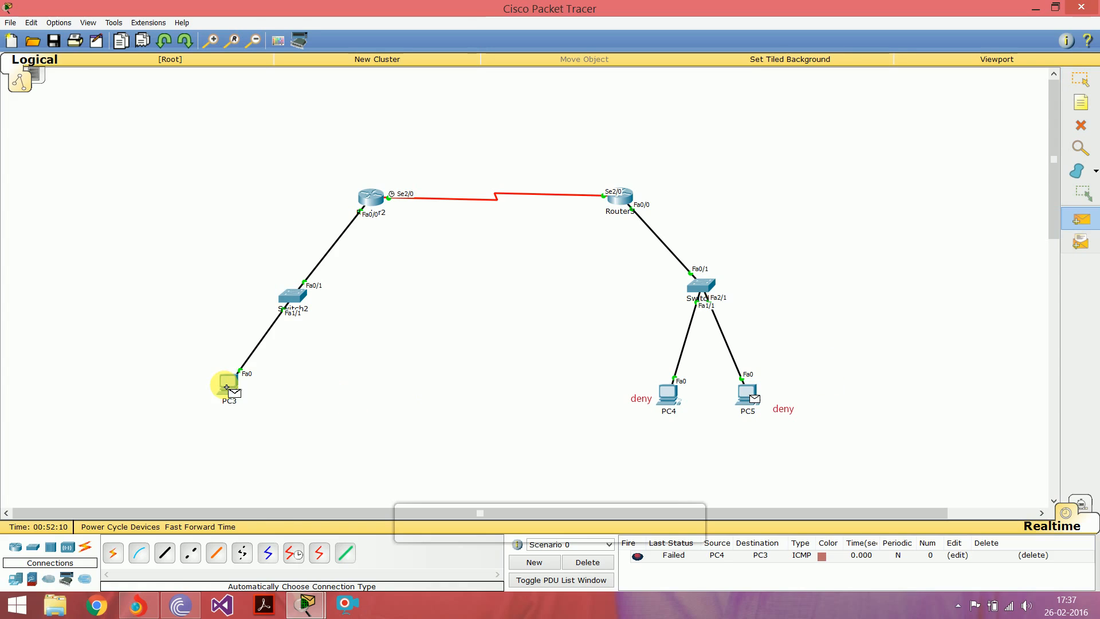
click(226, 384)
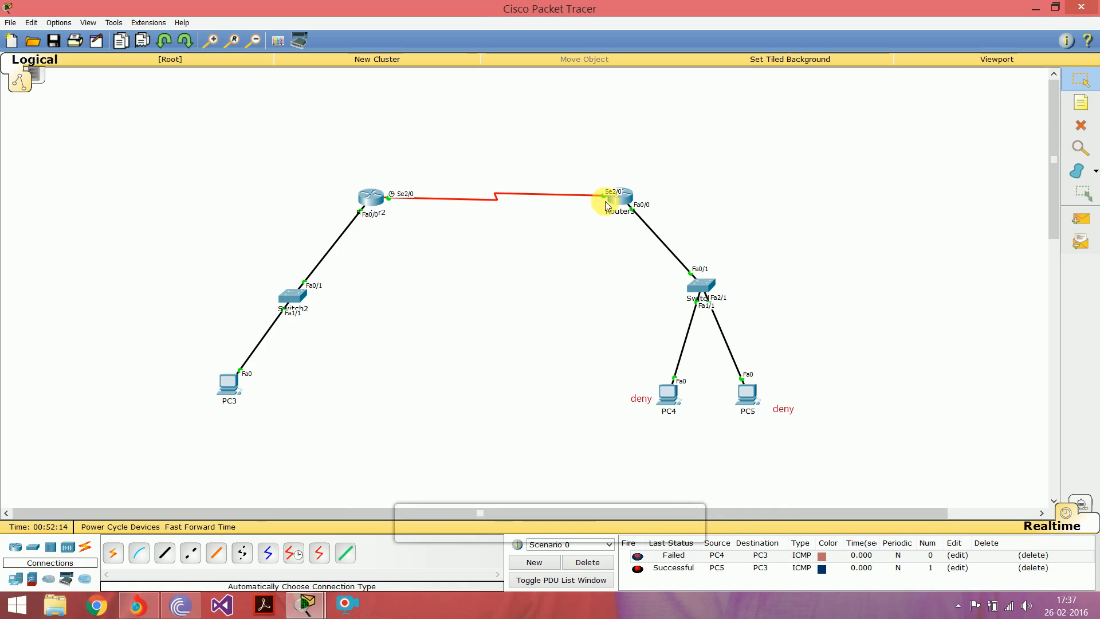
Step: Open Router2's command-line interface and examine the order of the permit any and deny 172.16.0.131 entries in access list 5
click(373, 201)
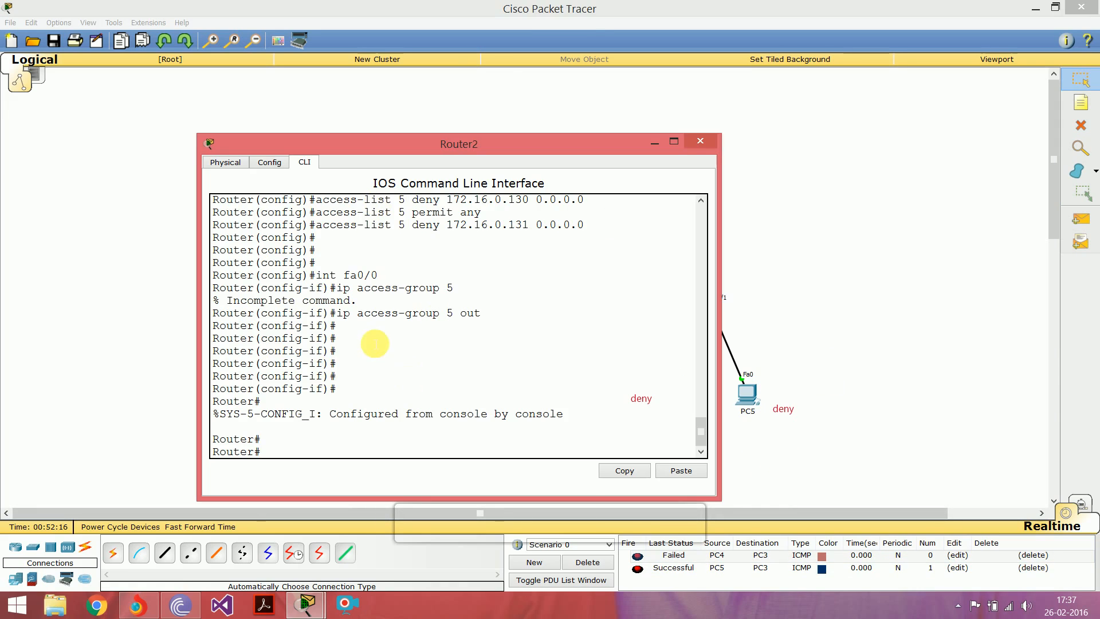
scroll(398, 350, up, 2)
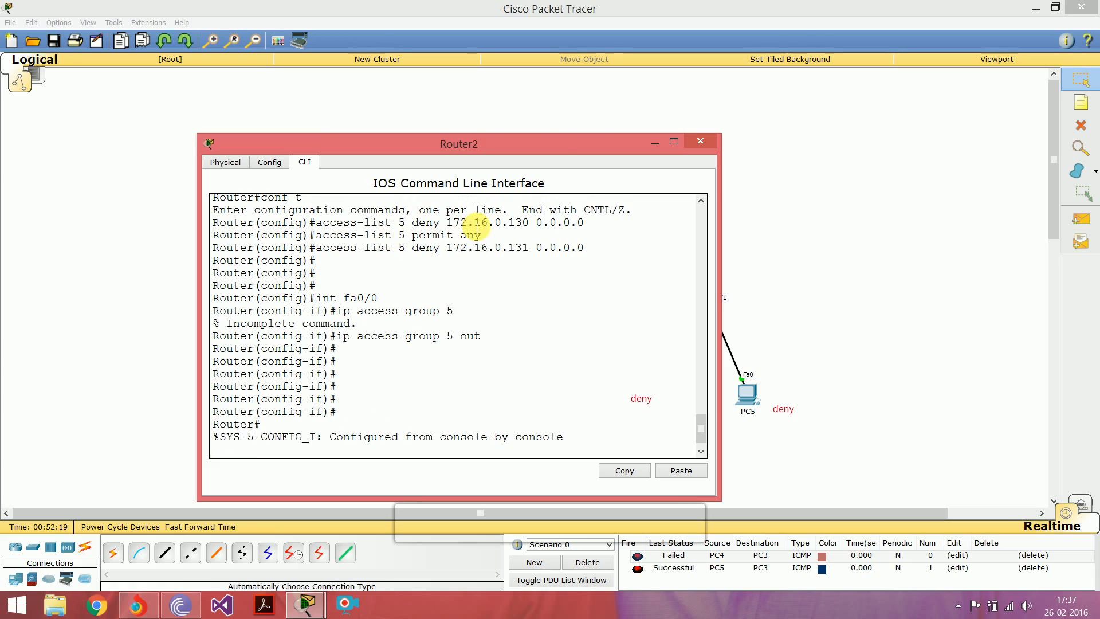
drag(565, 146, 493, 137)
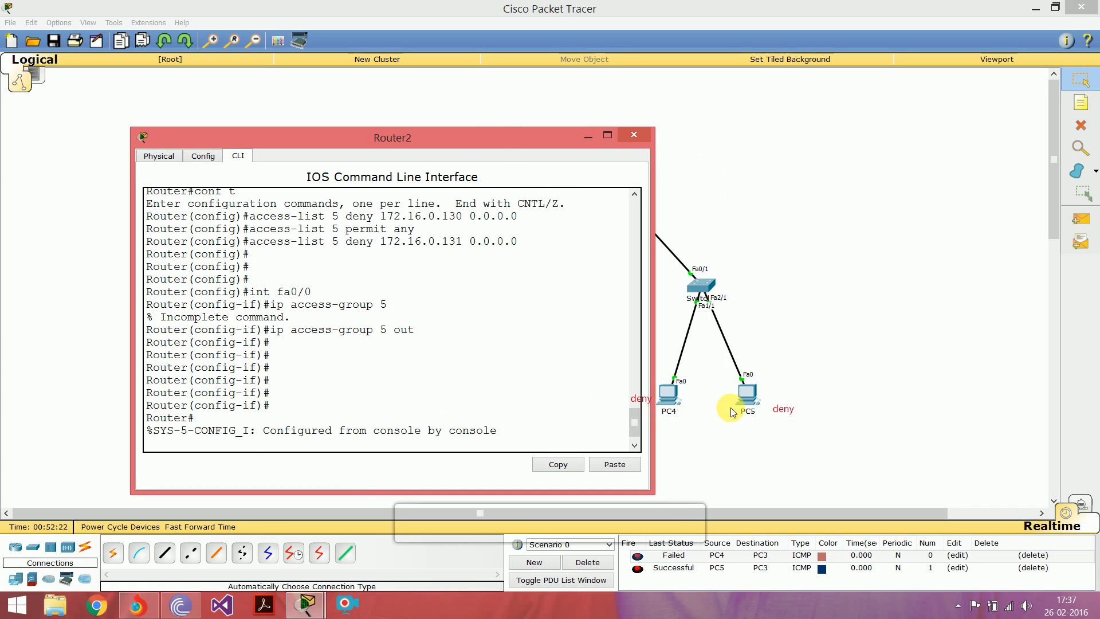
drag(327, 229, 421, 232)
click(421, 232)
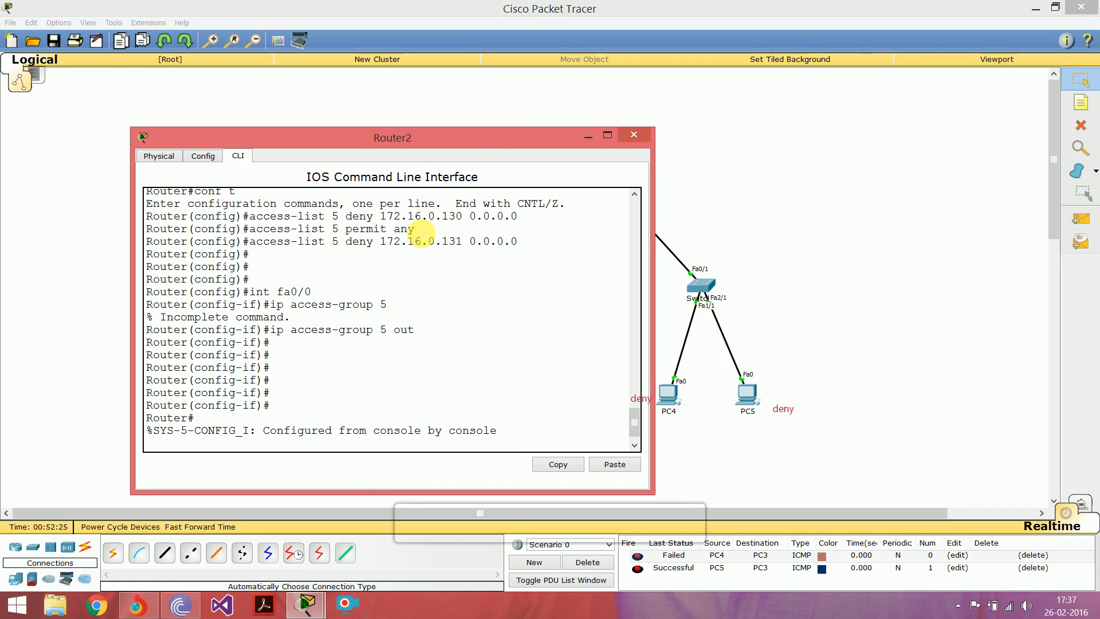
drag(340, 242, 513, 244)
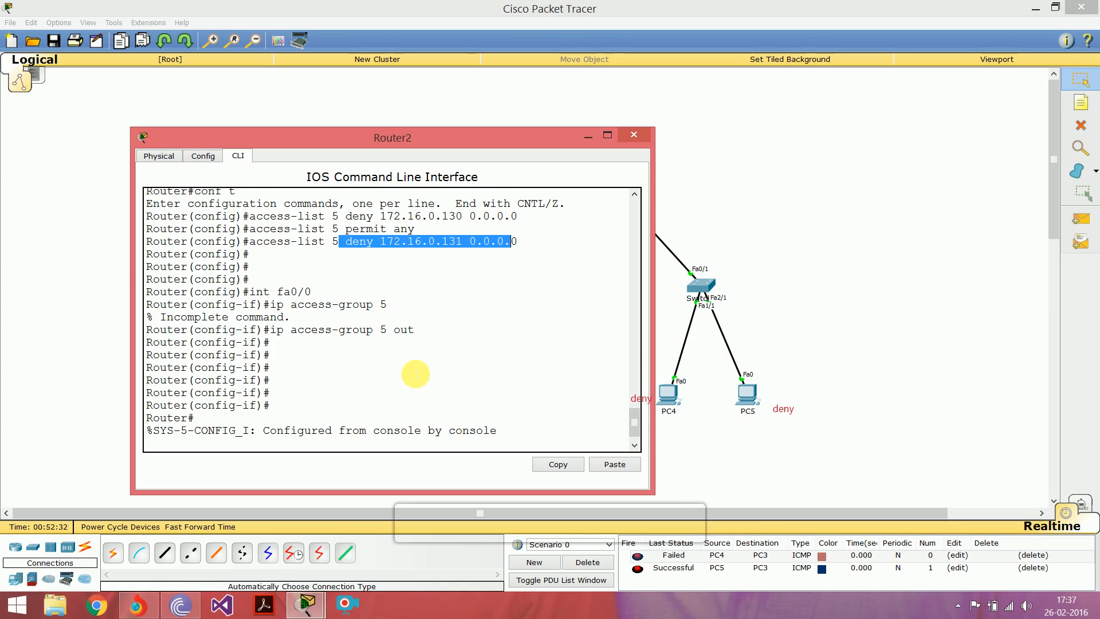
Step: Return to Router2's command prompt and enter global configuration mode
key(Return)
key(Return)
click(266, 435)
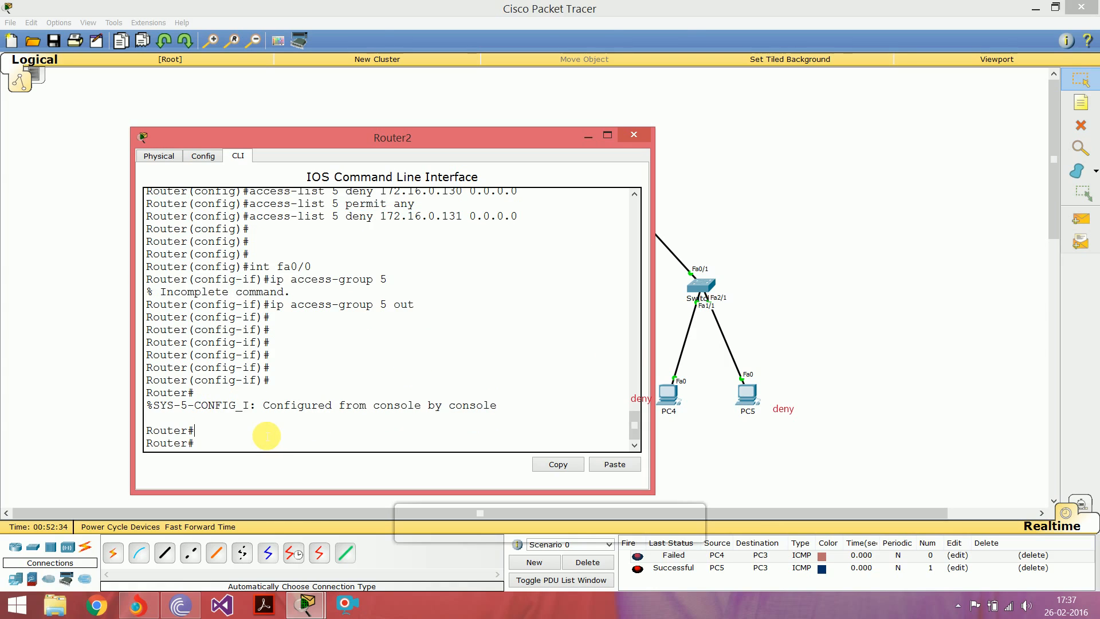
click(229, 444)
text(conf t)
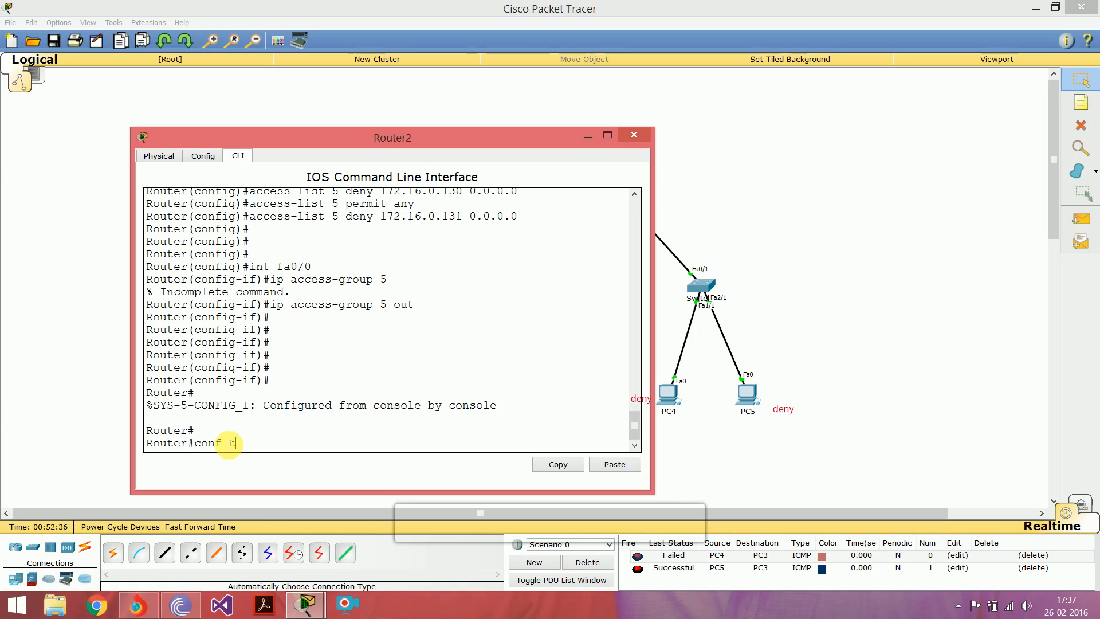
key(Return)
key(Up)
key(Up)
key(Up)
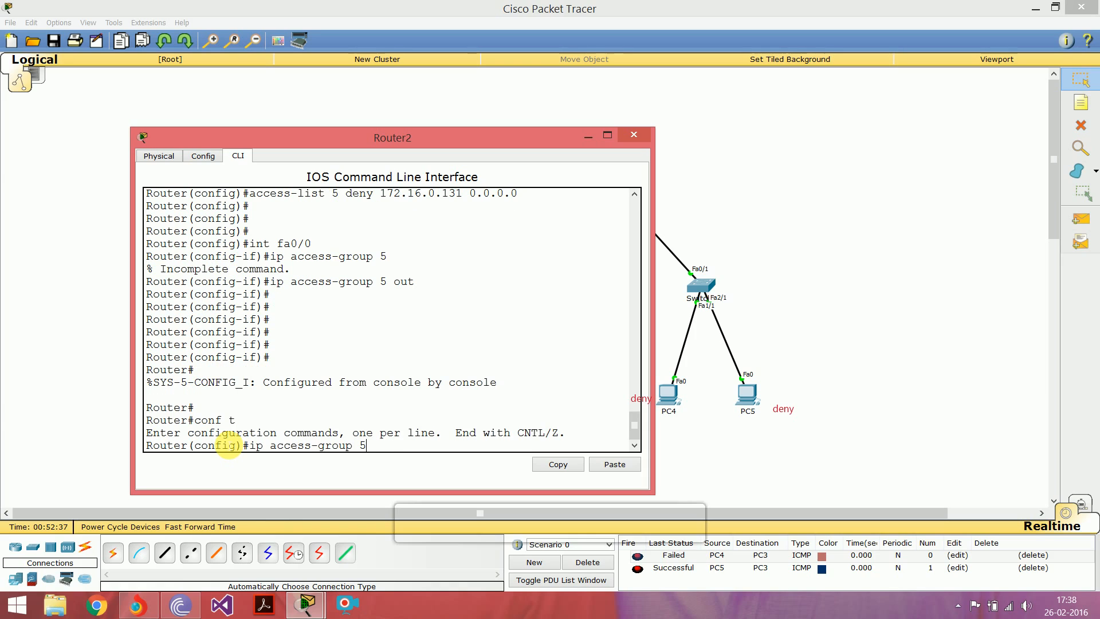
key(Up)
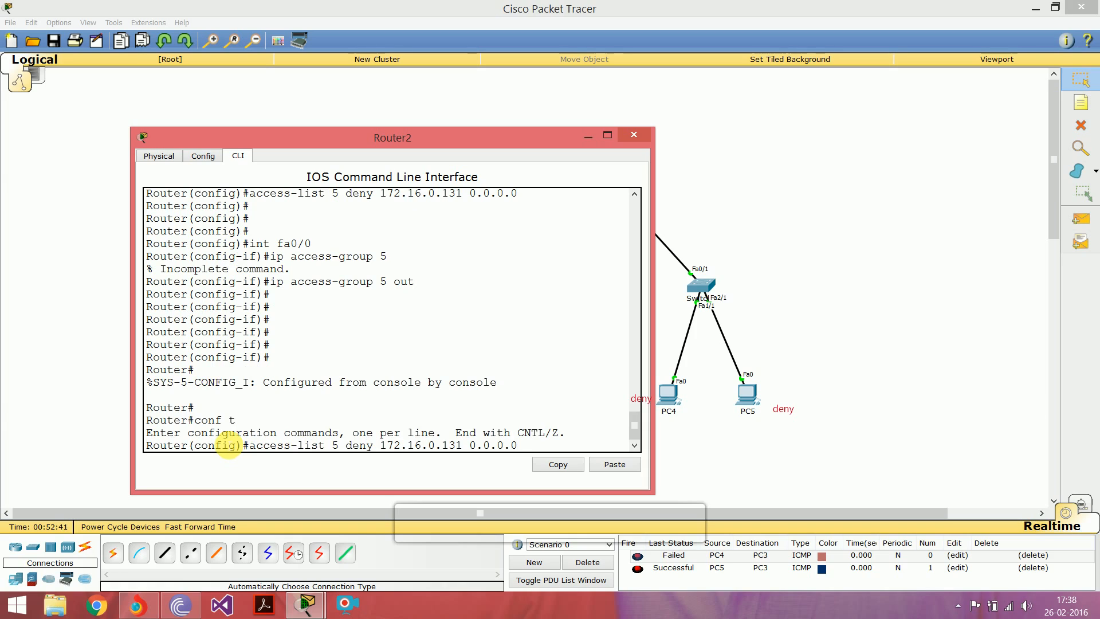
key(Up)
key(Up)
key(Up)
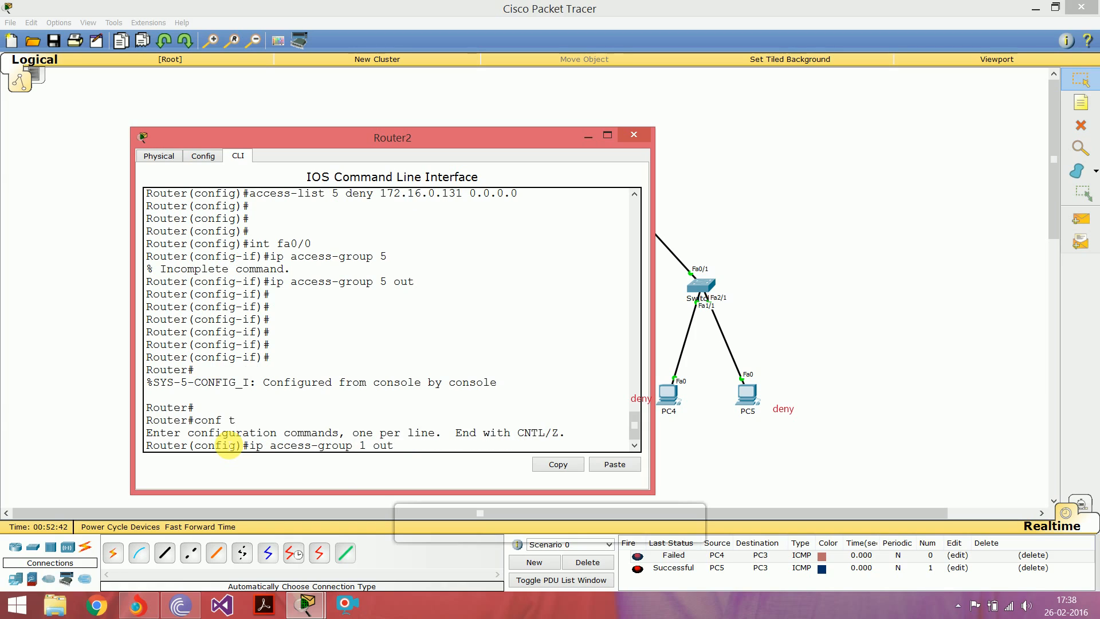
key(BackSpace)
key(BackSpace)
key(BackSpace)
key(Up)
key(BackSpace)
key(BackSpace)
key(BackSpace)
key(BackSpace)
key(BackSpace)
key(BackSpace)
key(BackSpace)
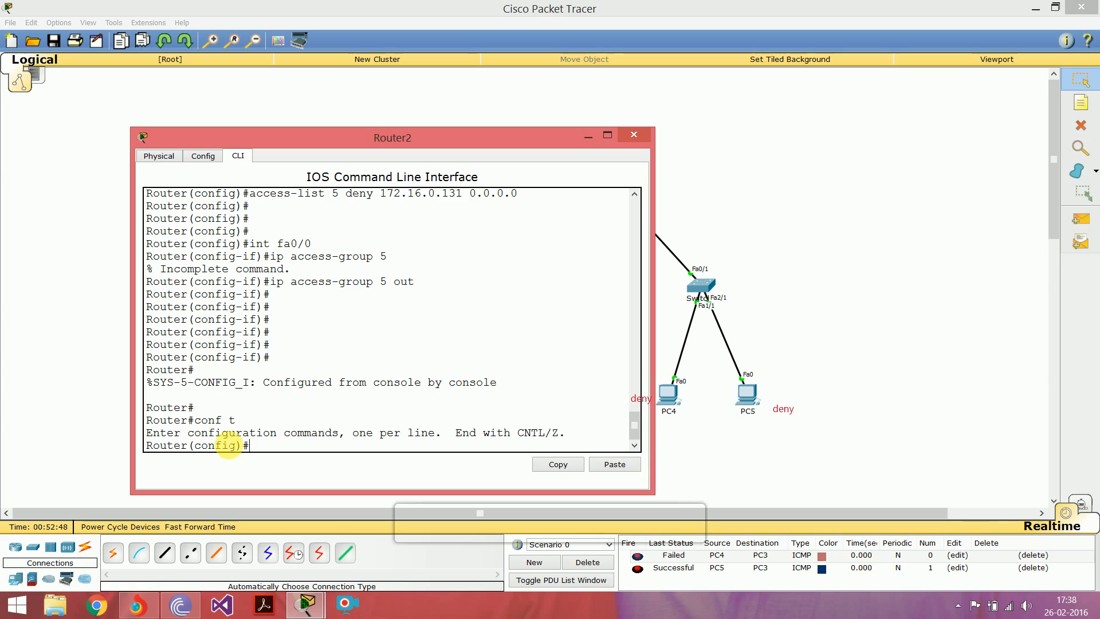
Step: Add an entry to access list 5 denying host 172.16.0.130 with wildcard mask 0.0.0.0
text(access-list)
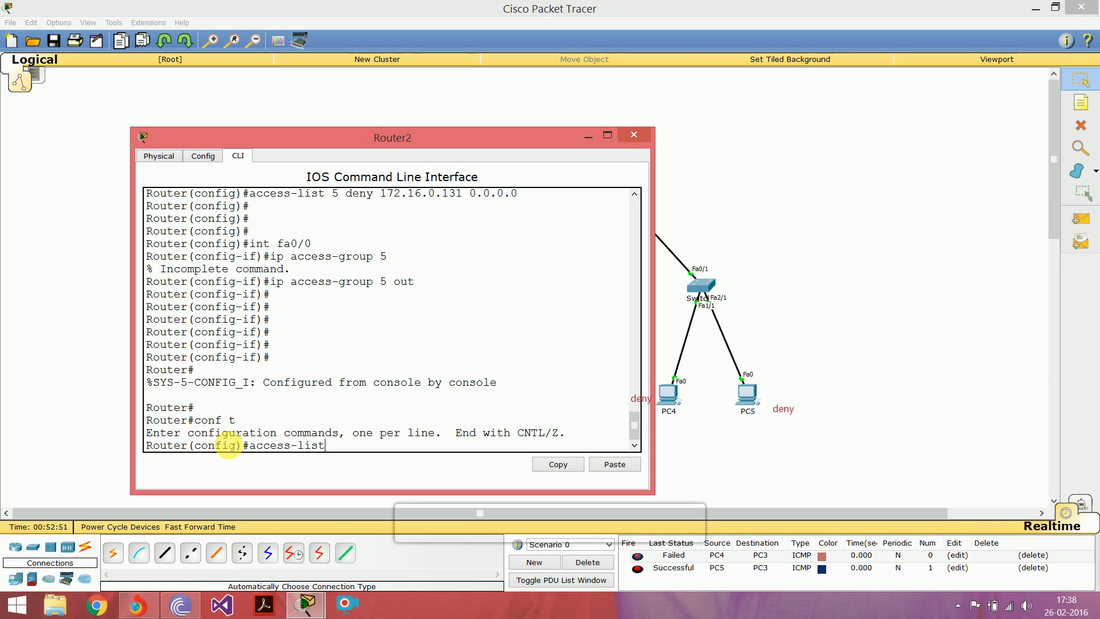
text( 5)
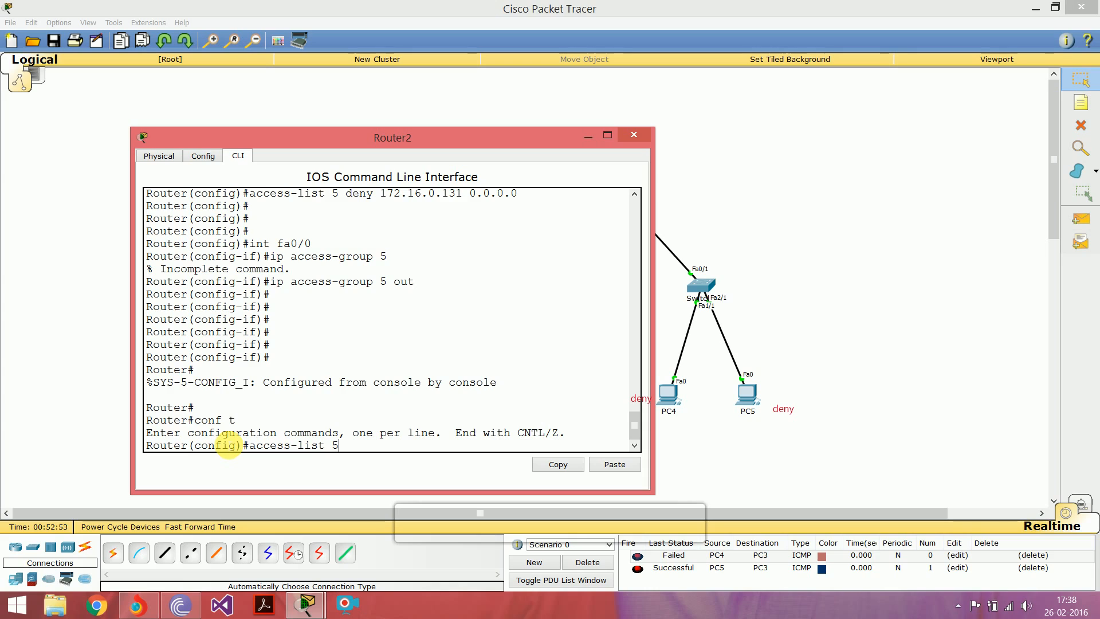
key(Return)
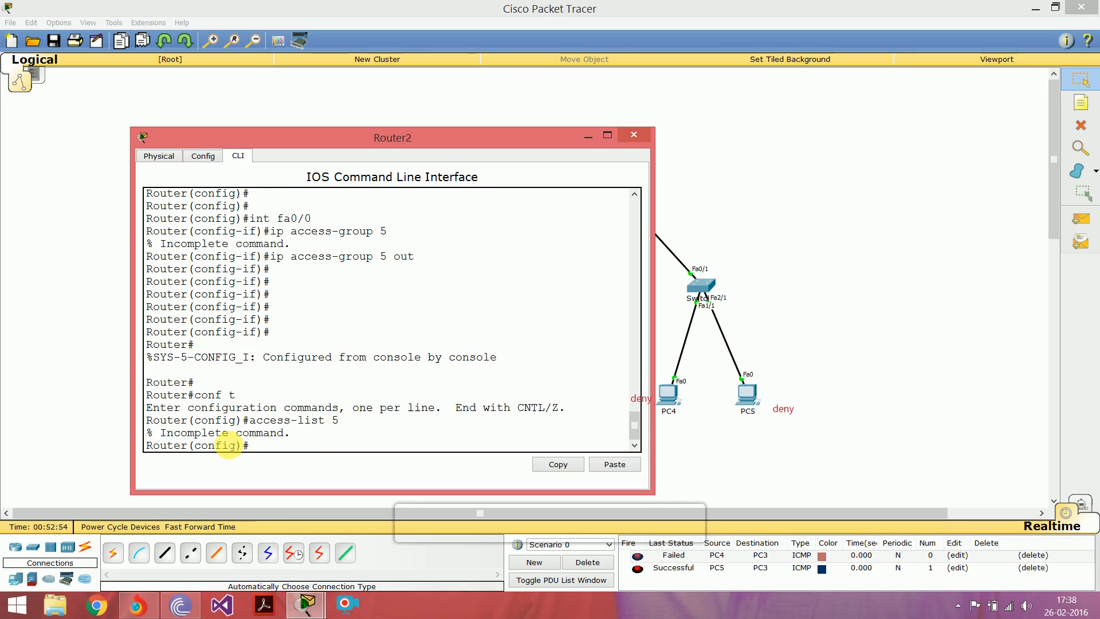
key(Up)
text(deny 172.)
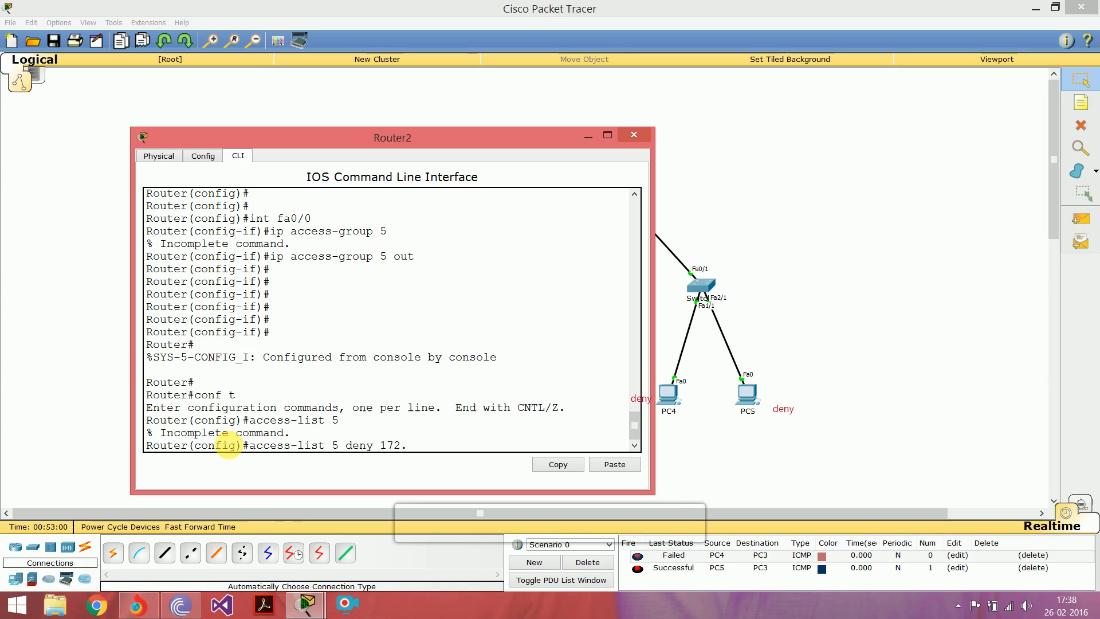
text(16.0.130 0.0.0.)
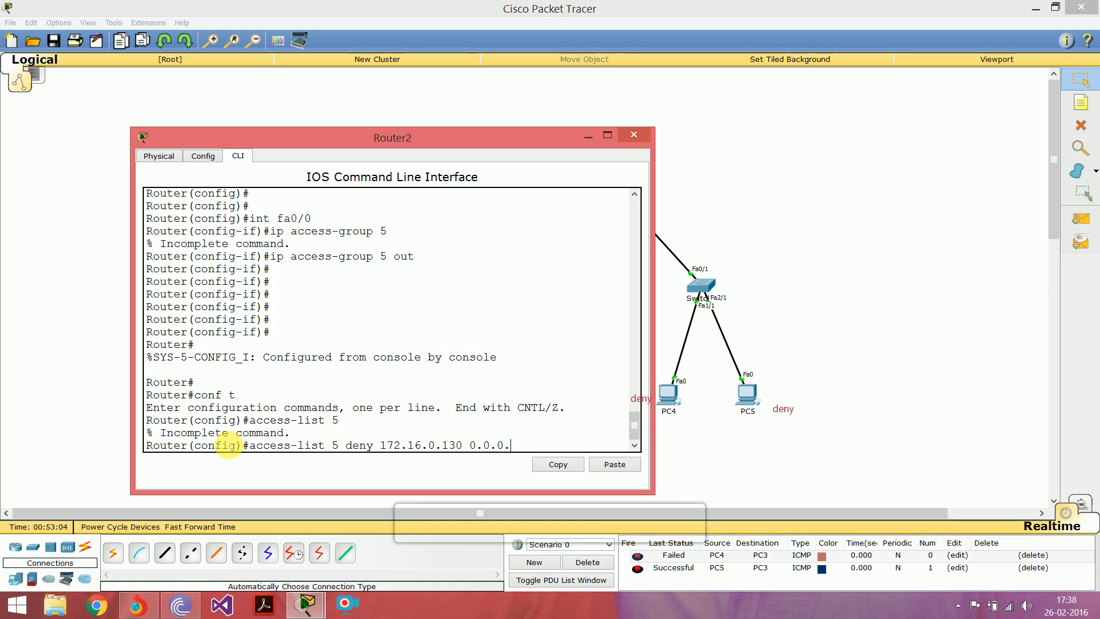
text(0)
key(Return)
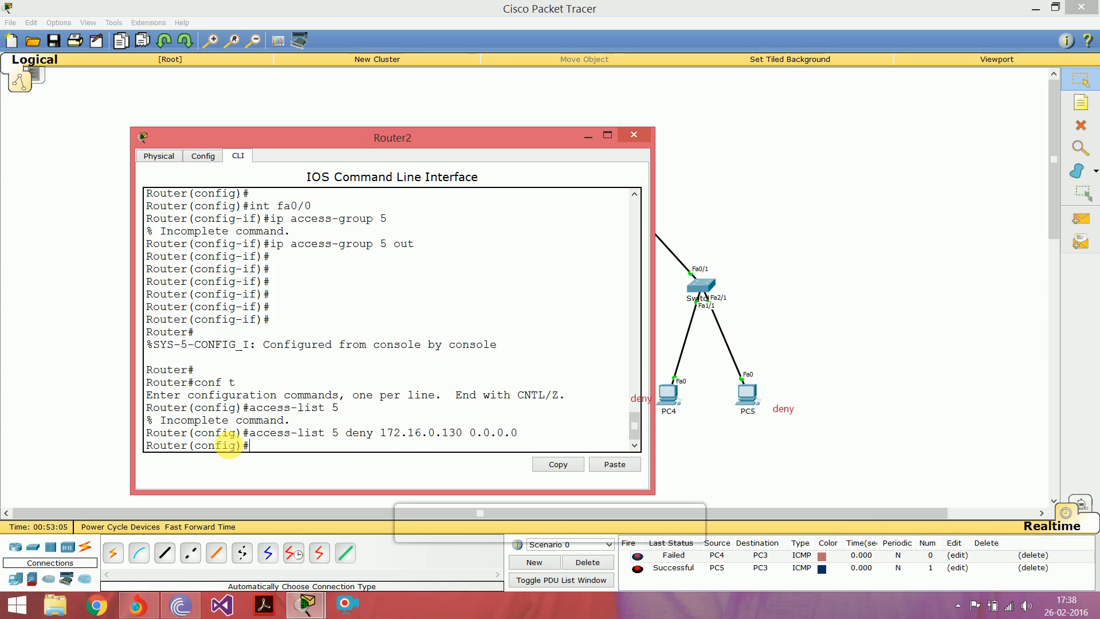
Step: Add a second deny entry to access list 5 for host 172.16.0.131 with wildcard mask 0.0.0.0
key(Up)
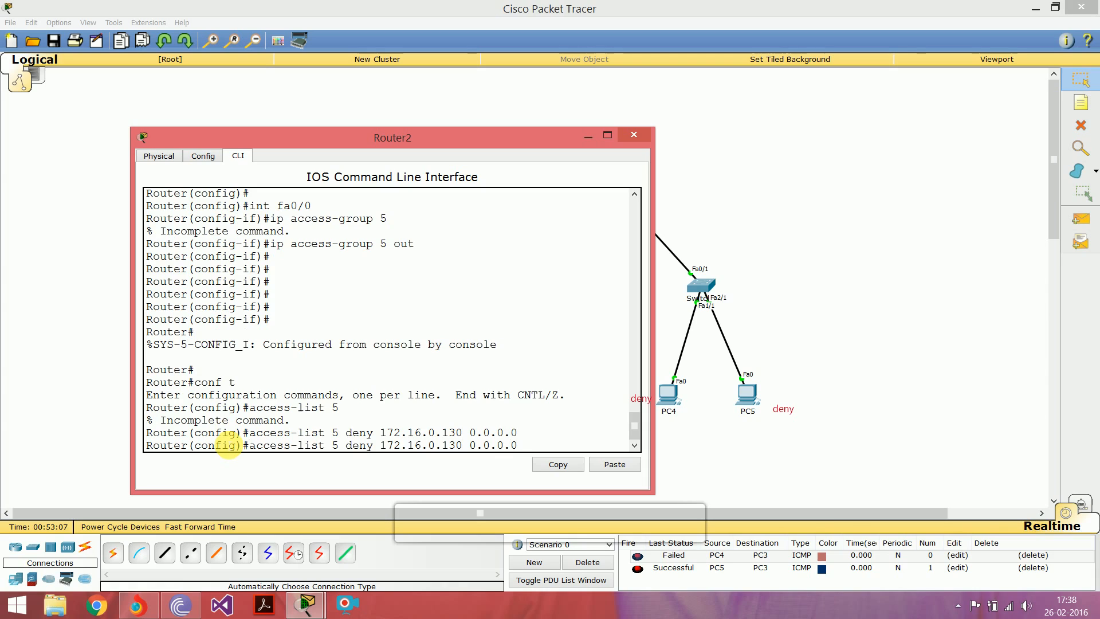
key(Left)
key(Left)
key(Left)
key(Left)
key(Left)
key(Left)
key(Left)
key(Left)
key(BackSpace)
text(1)
key(Return)
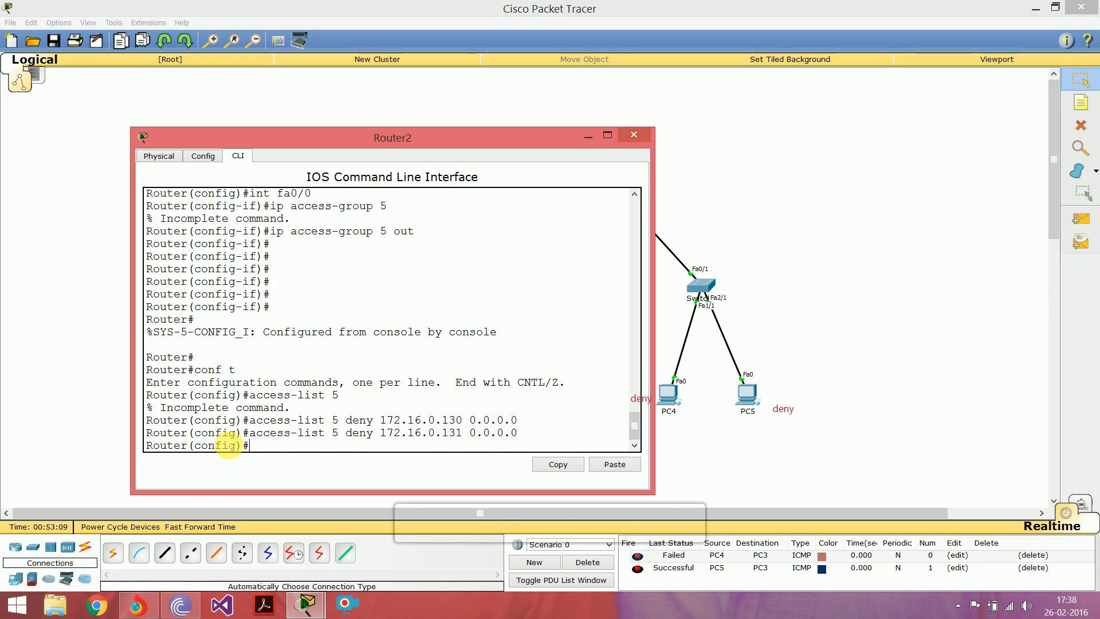
Step: Add a permit any entry to access list 5 after the two deny entries
key(Up)
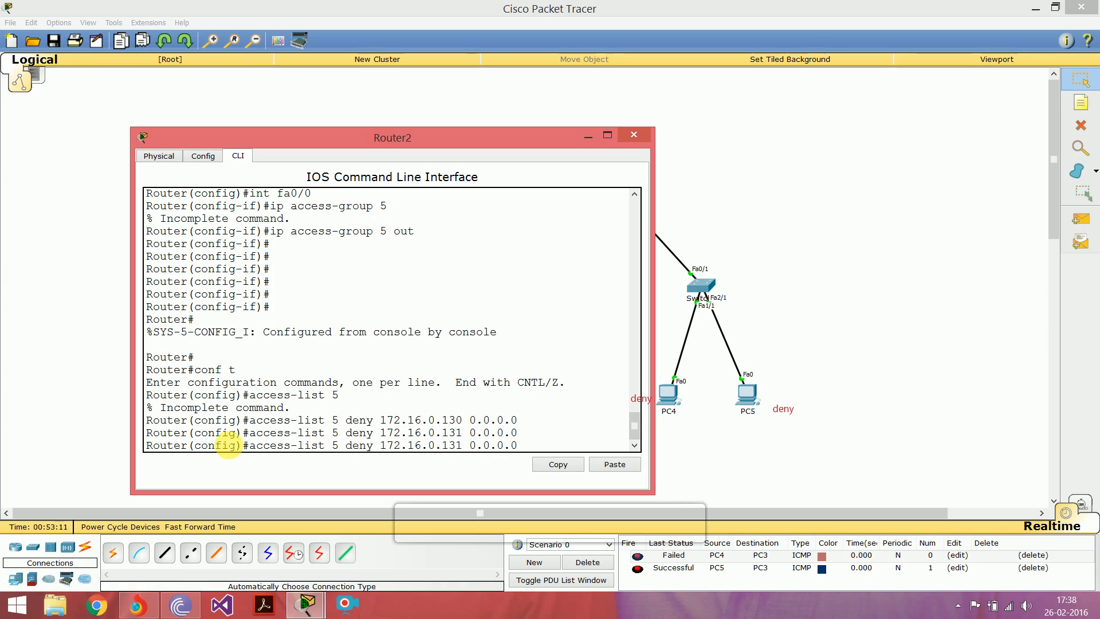
key(BackSpace)
key(BackSpace)
key(BackSpace)
key(BackSpace)
key(BackSpace)
key(BackSpace)
key(BackSpace)
key(BackSpace)
key(BackSpace)
key(BackSpace)
key(BackSpace)
key(BackSpace)
key(BackSpace)
key(BackSpace)
key(BackSpace)
key(BackSpace)
key(BackSpace)
key(BackSpace)
key(BackSpace)
key(BackSpace)
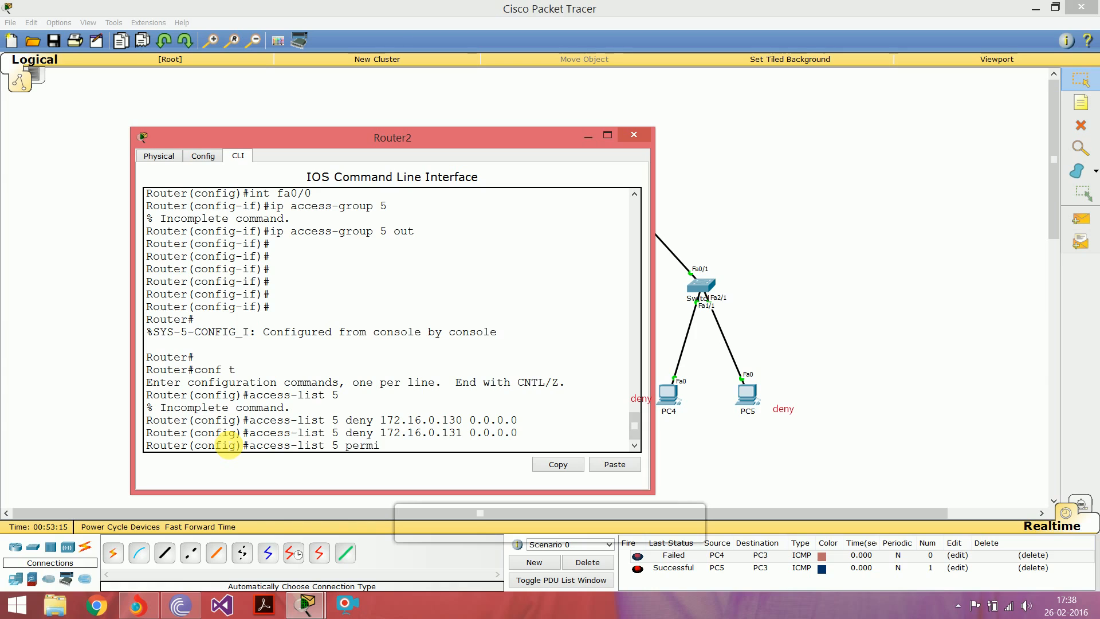
text(ny)
key(Return)
key(Return)
key(Return)
key(Return)
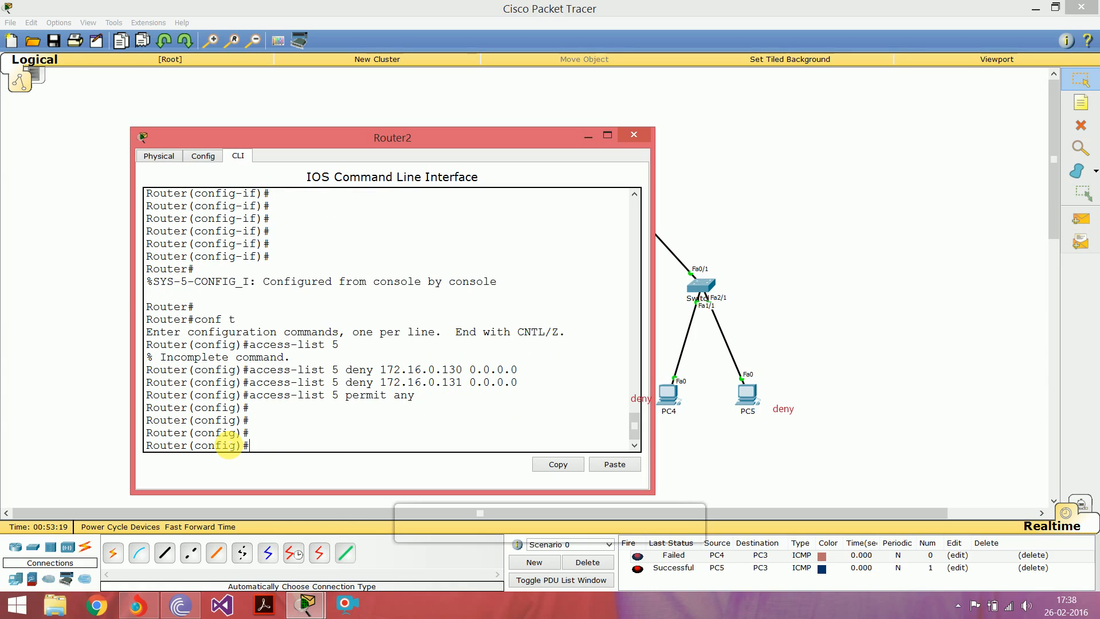
Step: Apply access list 5 outbound on interface fa0/0 and return to privileged mode
text(int fa0)
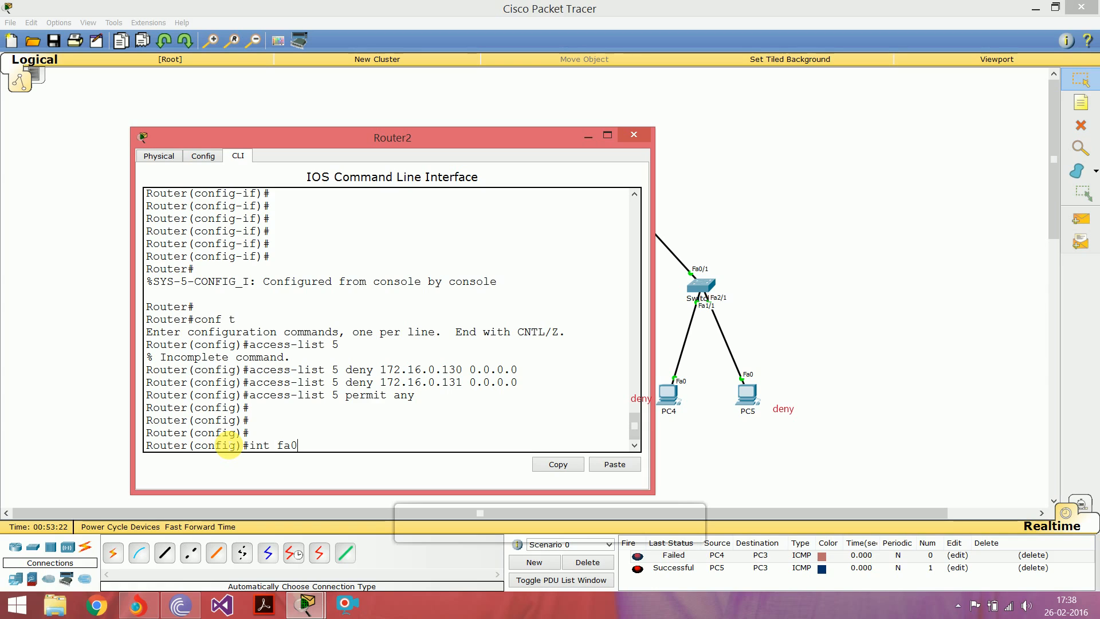
text(/0)
key(Return)
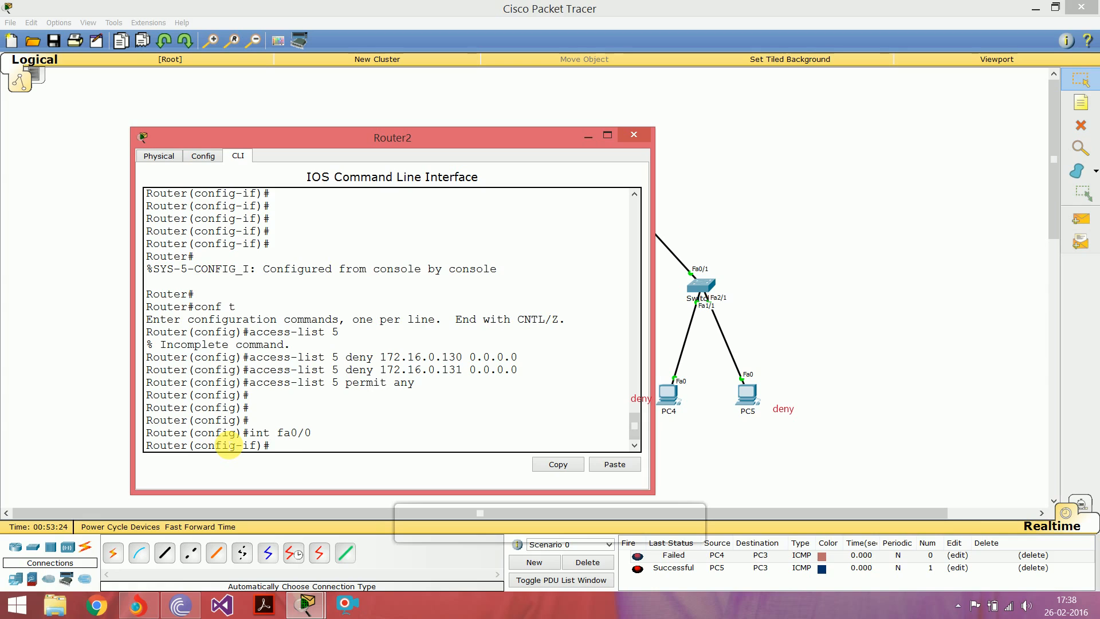
text(ip access-group)
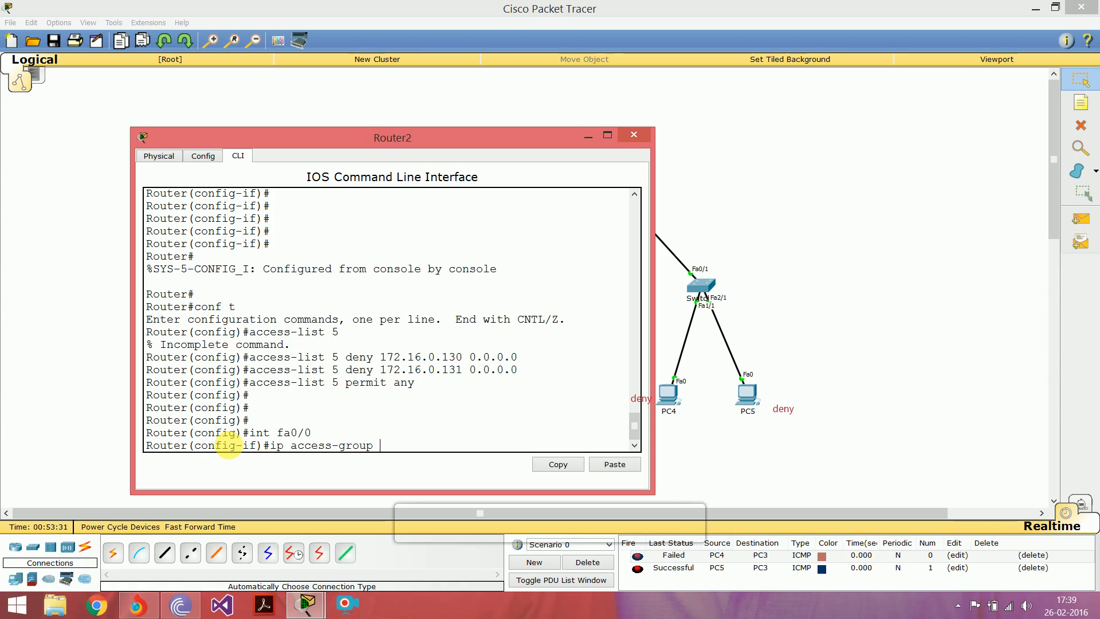
text( 1)
key(BackSpace)
text(5 out)
key(Return)
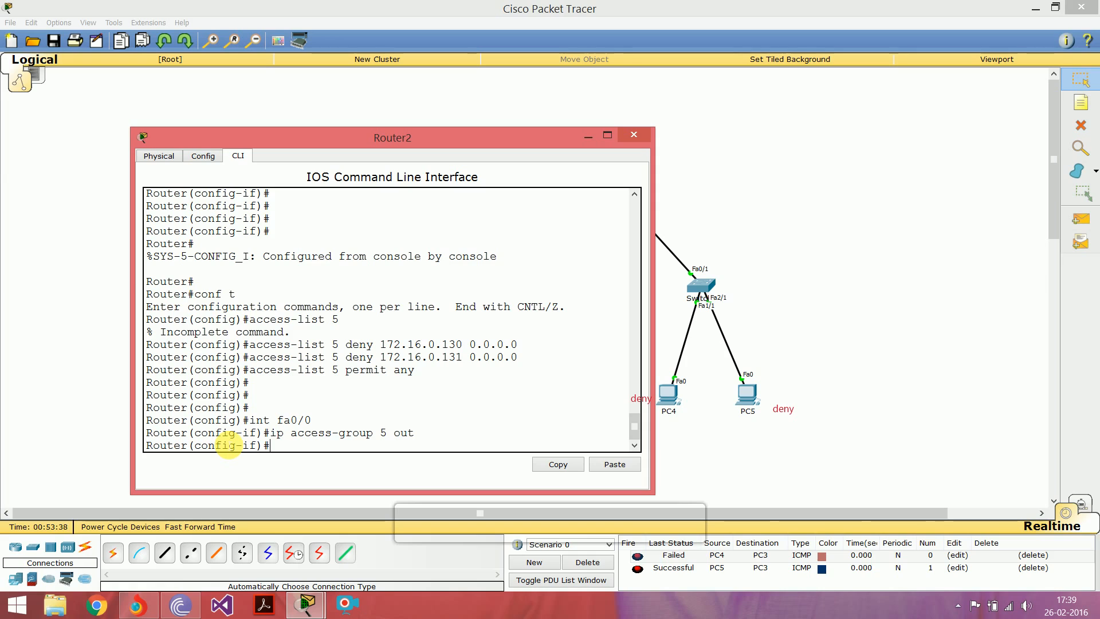
key(Return)
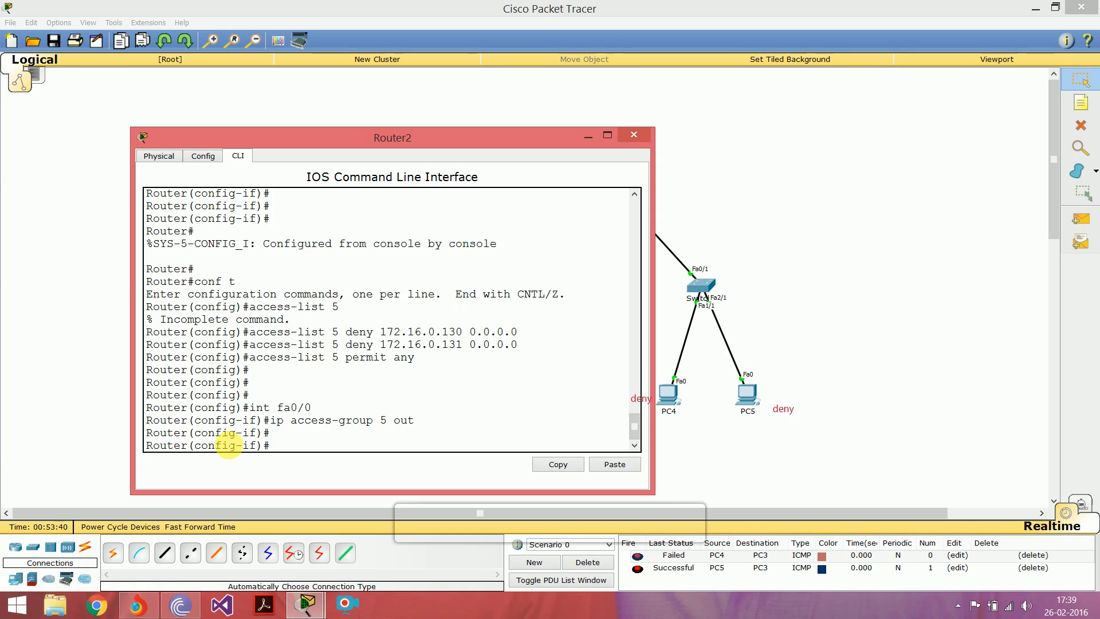
key(Return)
key(ctrl+z)
key(Return)
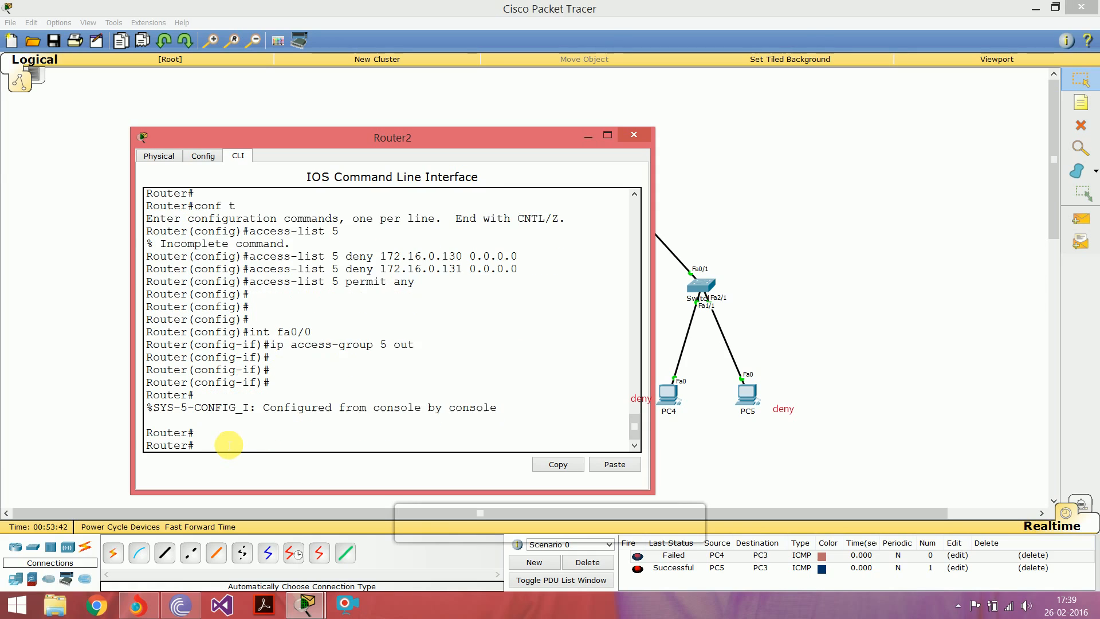
Step: Go back to the network workspace and test the reordered list with a simple PDU from PC4 to PC3
click(744, 189)
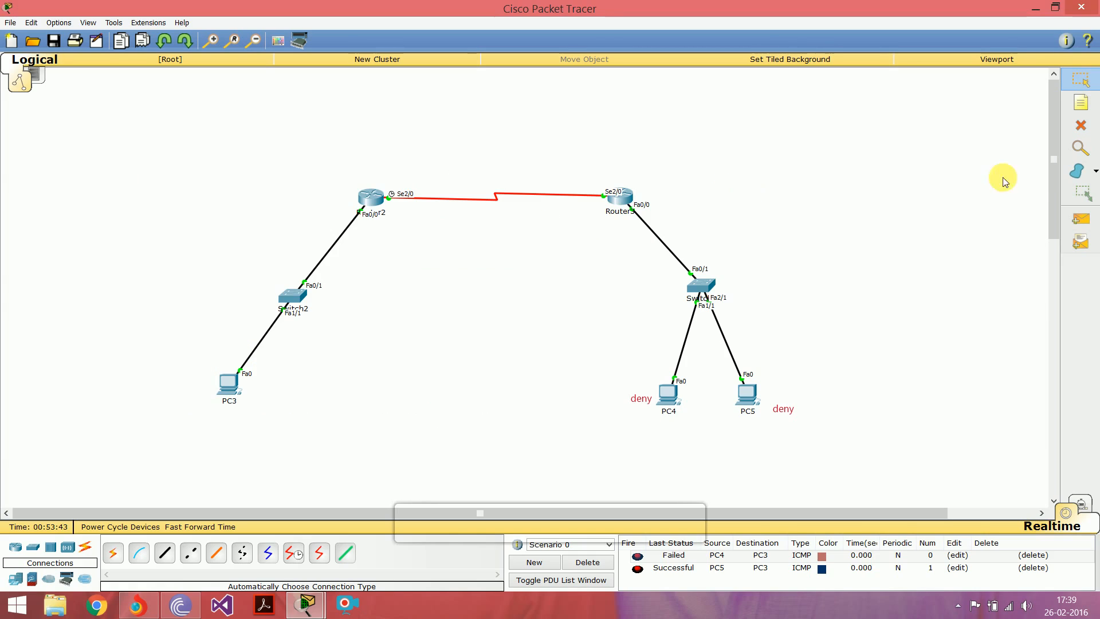
click(1074, 217)
click(668, 393)
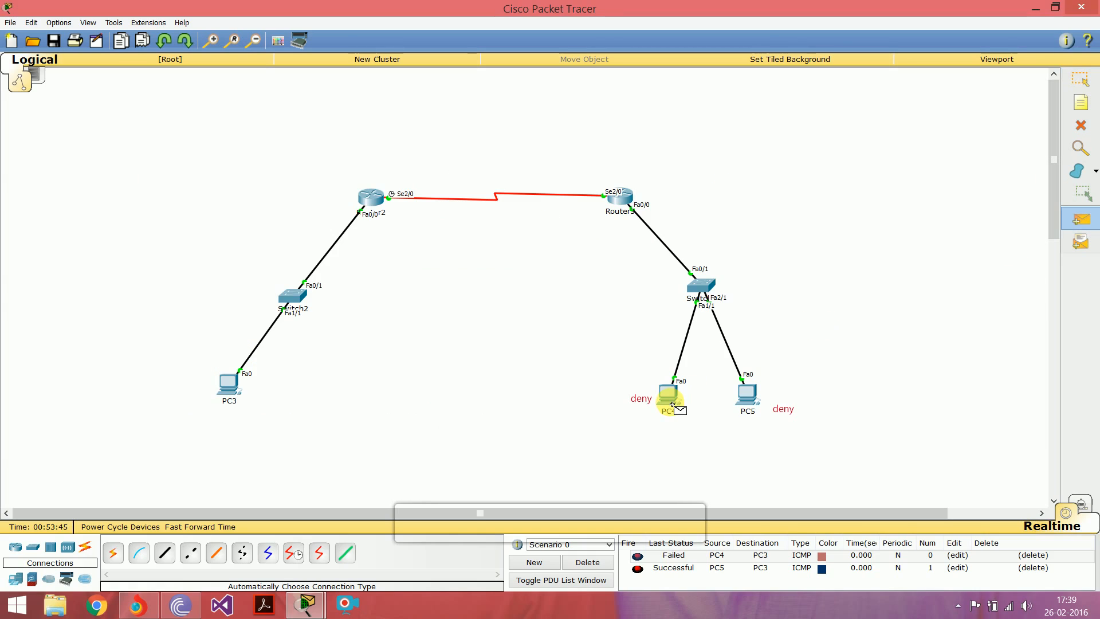
click(240, 394)
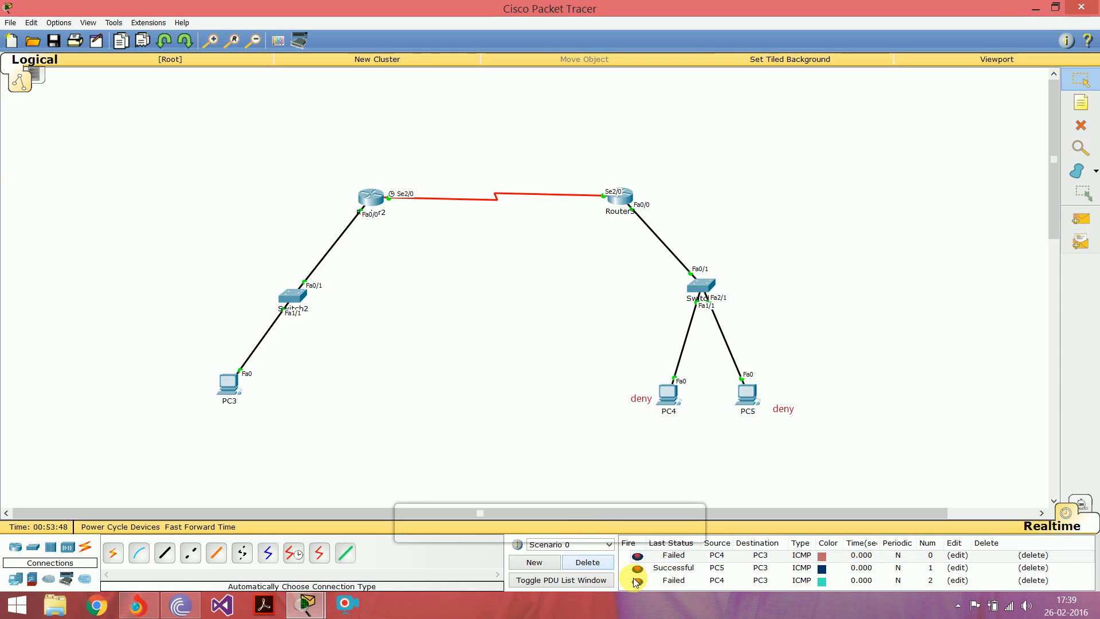
click(672, 581)
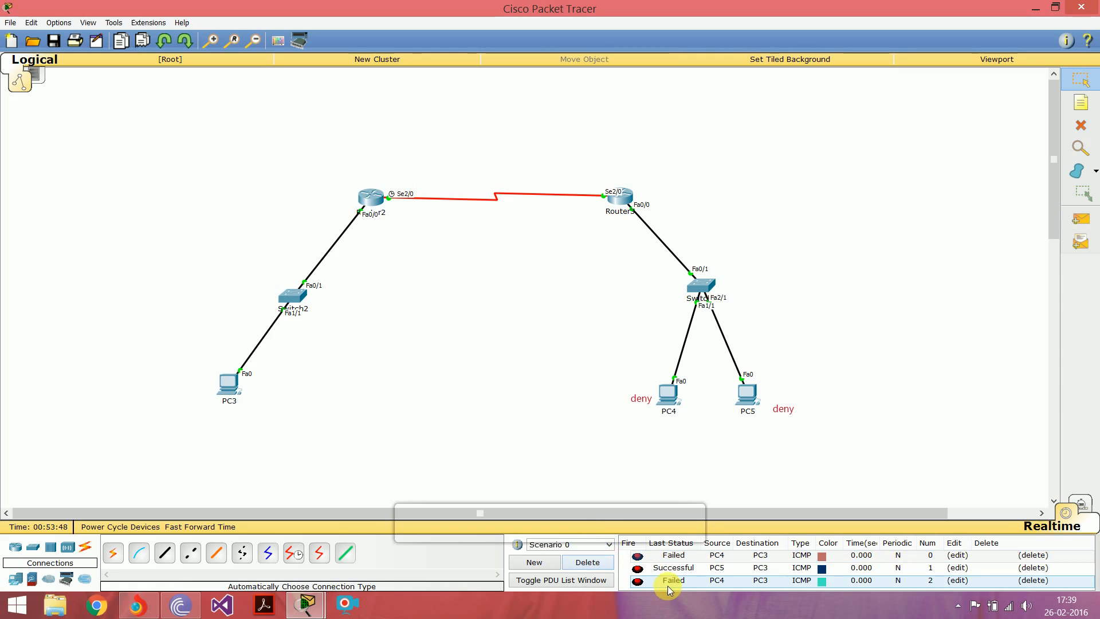
Step: Delete the current PDU scenario and send a simple PDU from PC5 to PC3
click(590, 563)
click(1082, 221)
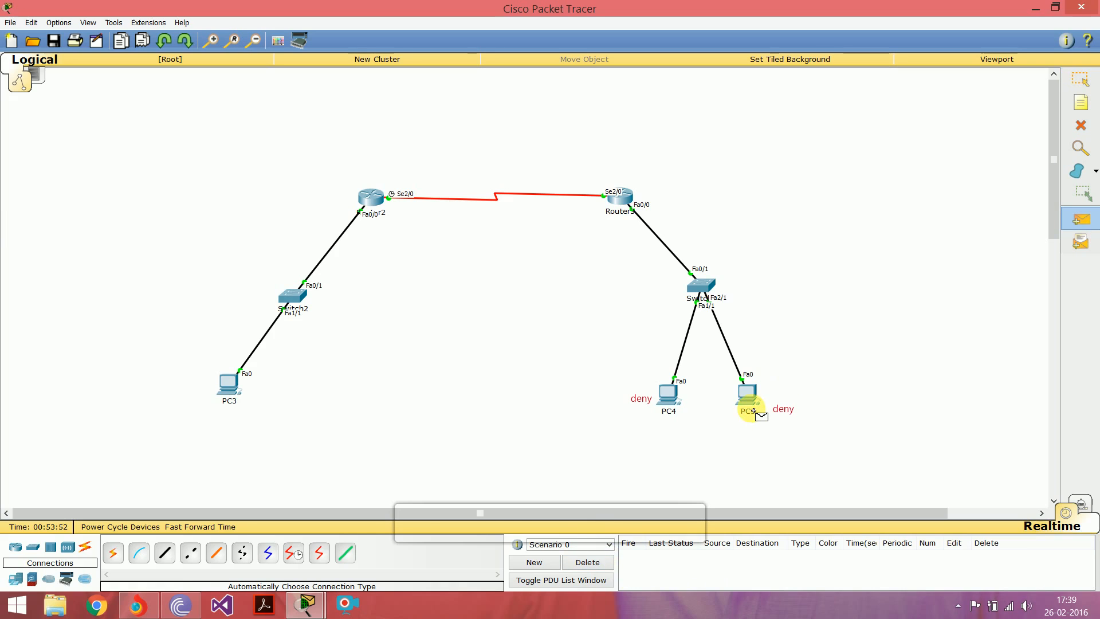
click(748, 394)
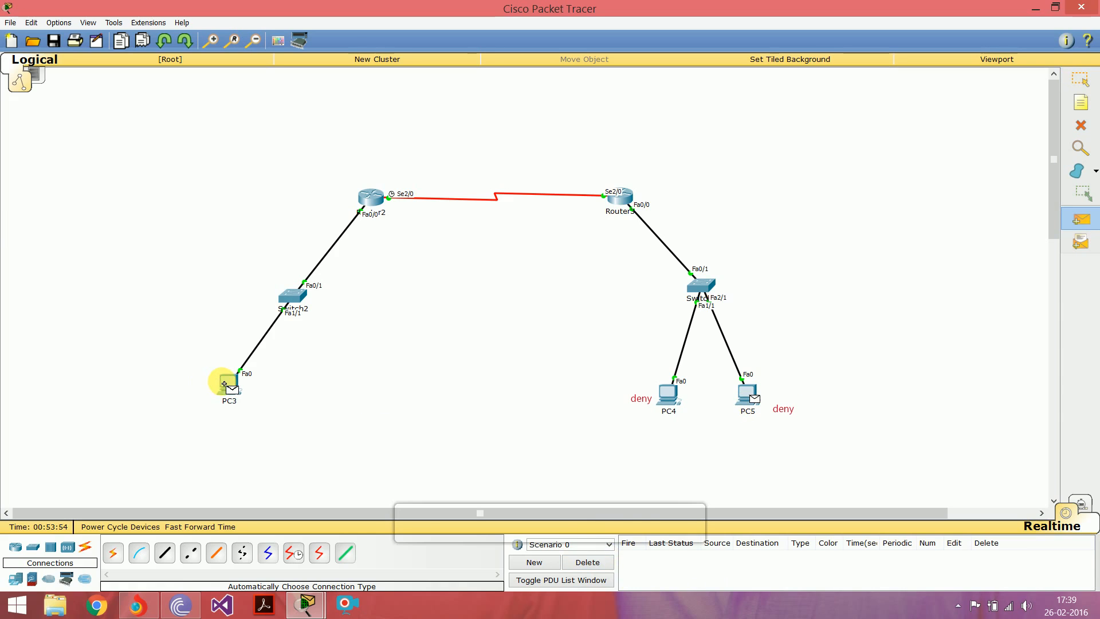
click(224, 383)
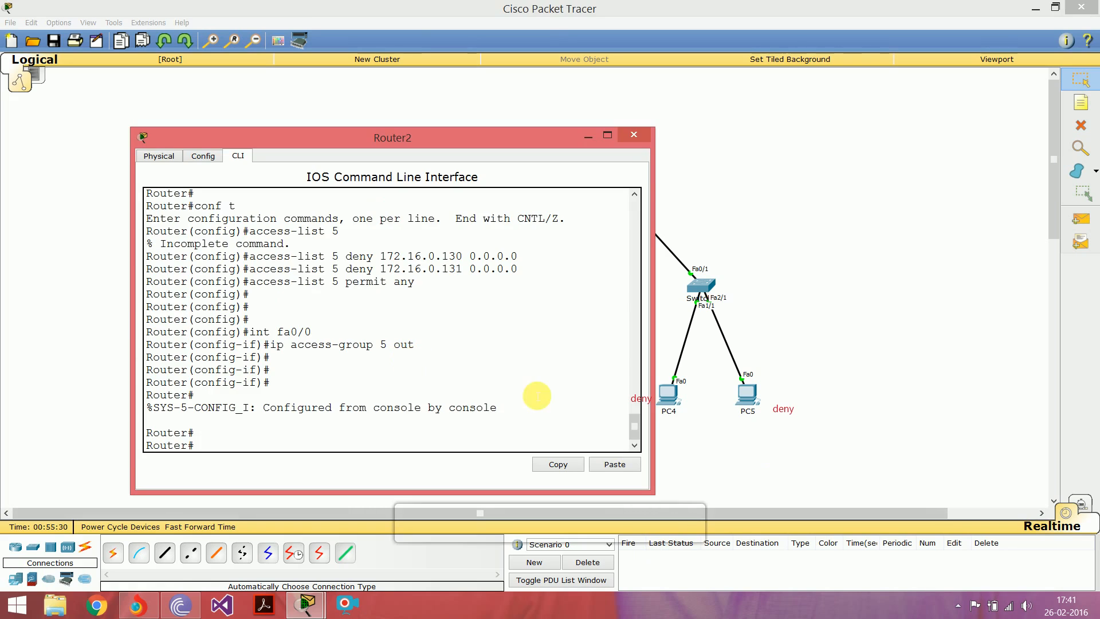
Step: Enter global configuration mode on Router2 again
drag(325, 257, 359, 258)
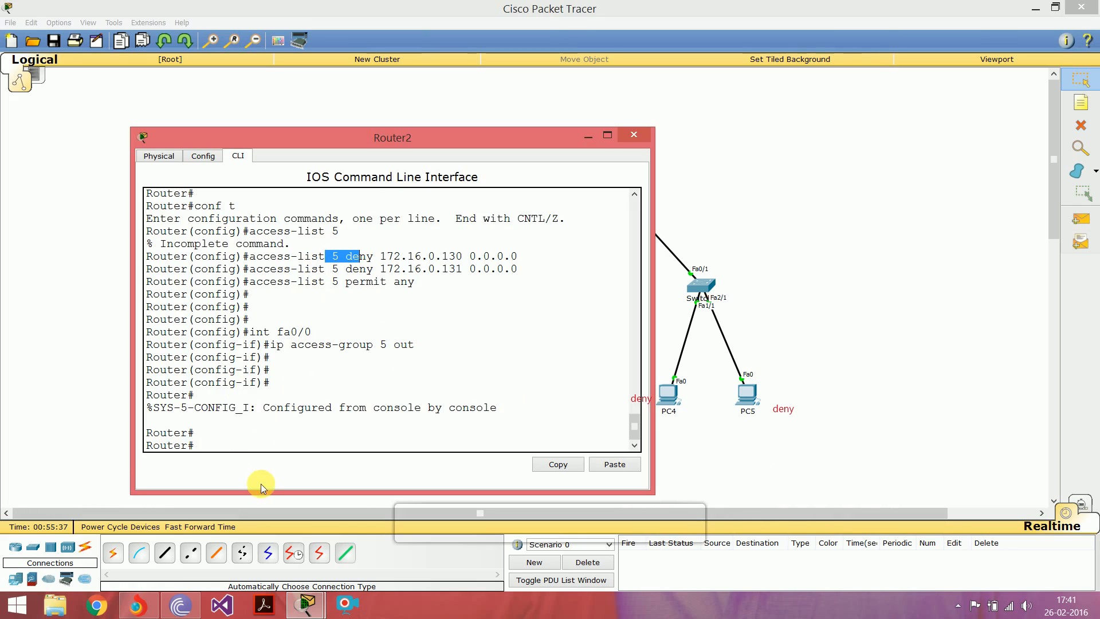
click(223, 450)
text(conf t)
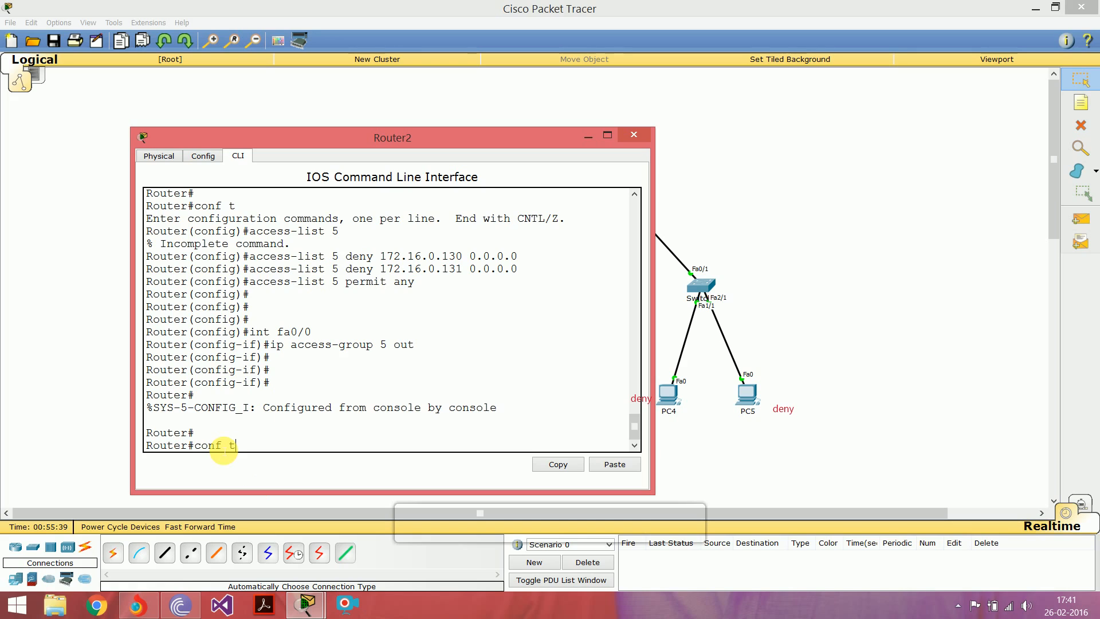
key(Return)
key(Up)
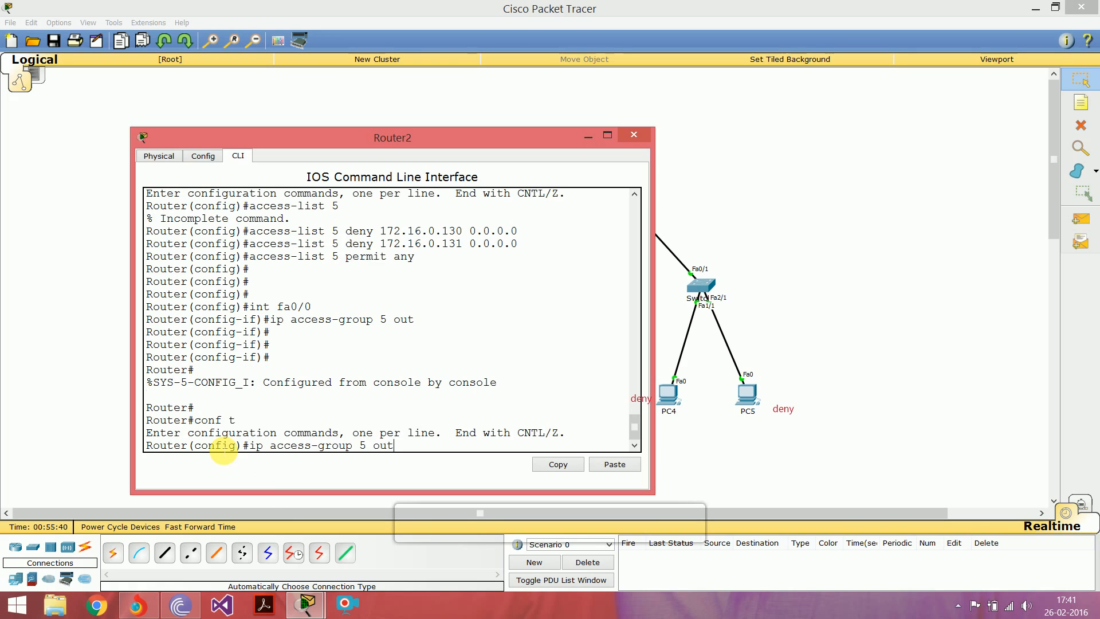
key(BackSpace)
key(BackSpace)
key(BackSpace)
key(BackSpace)
key(BackSpace)
key(BackSpace)
key(BackSpace)
key(BackSpace)
key(BackSpace)
key(BackSpace)
key(BackSpace)
key(BackSpace)
key(BackSpace)
key(BackSpace)
key(BackSpace)
key(BackSpace)
key(BackSpace)
key(BackSpace)
key(BackSpace)
Step: Create access list 6 with an entry denying host 172.16.0.130 with wildcard mask 0.0.0.0
text(access)
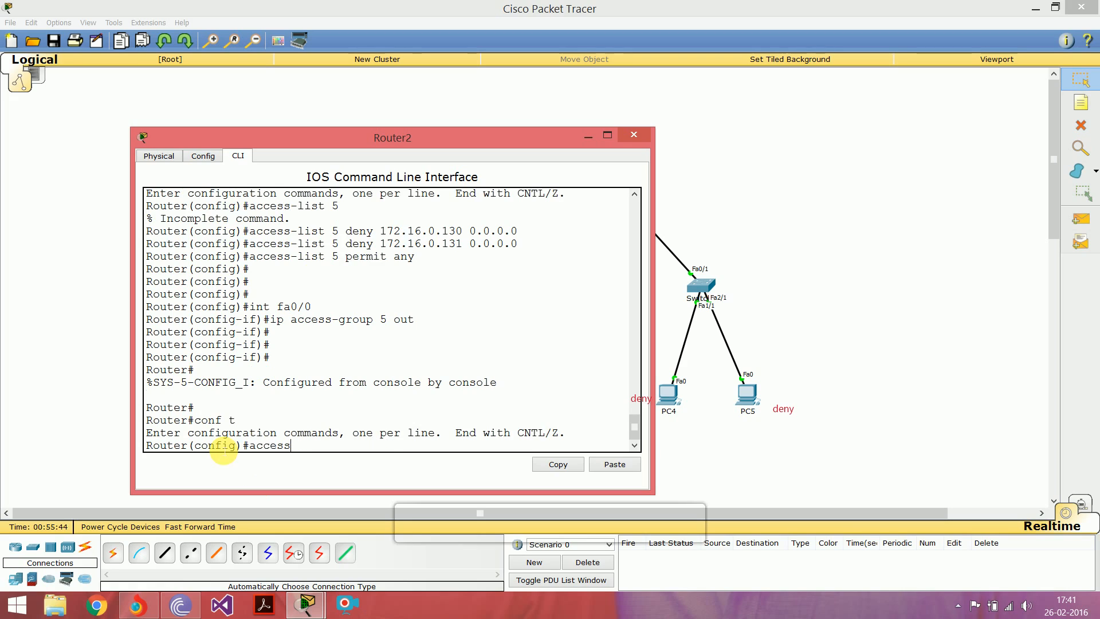
text(-;ist)
key(BackSpace)
key(BackSpace)
key(BackSpace)
text(list 6 deny 172.16.0)
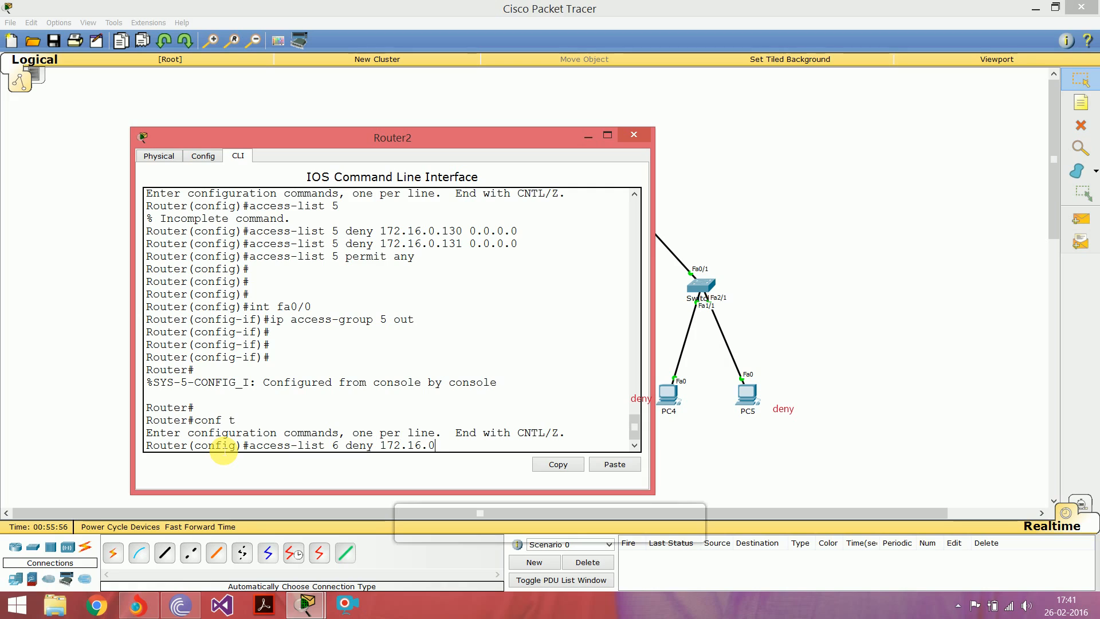
text(.130)
text( 030.)
key(BackSpace)
key(BackSpace)
key(BackSpace)
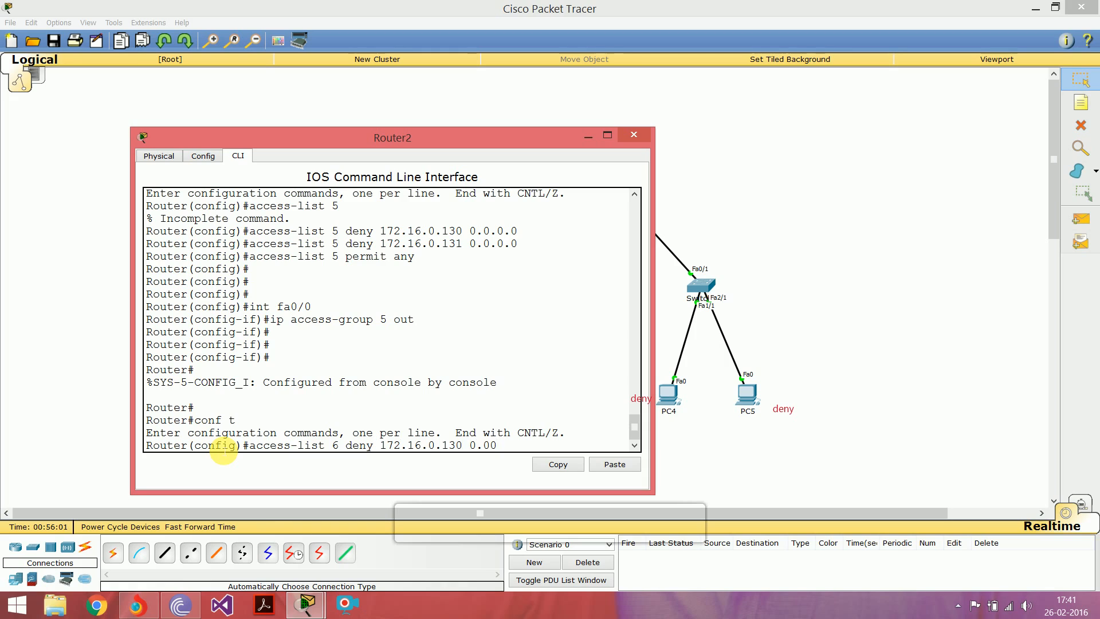
text(.0.0.0)
key(Return)
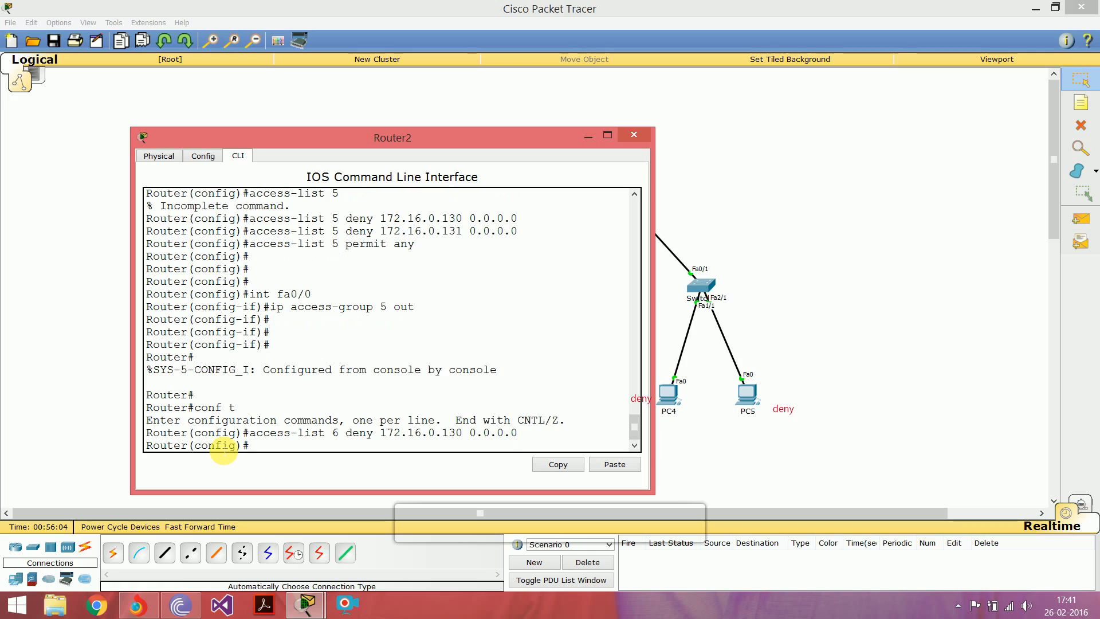
Step: Add an entry to access list 6 denying host 172.16.0.131 with wildcard mask 0.0.0.0
key(Up)
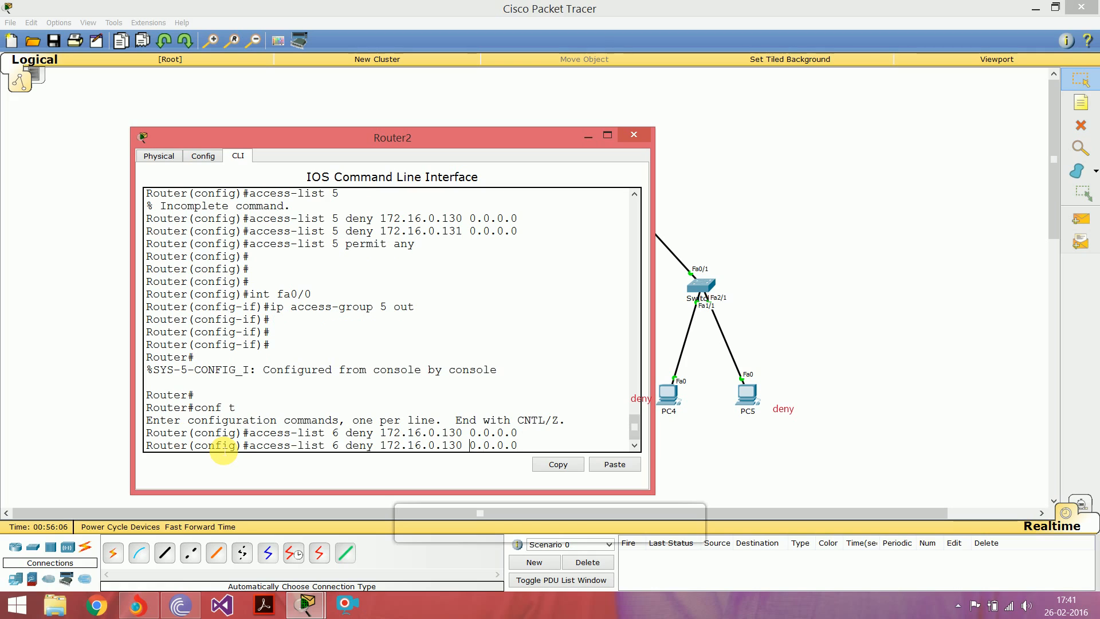
key(Left)
key(Left)
key(Left)
key(Left)
key(Left)
key(Left)
key(Left)
key(Left)
key(BackSpace)
text(1)
key(Return)
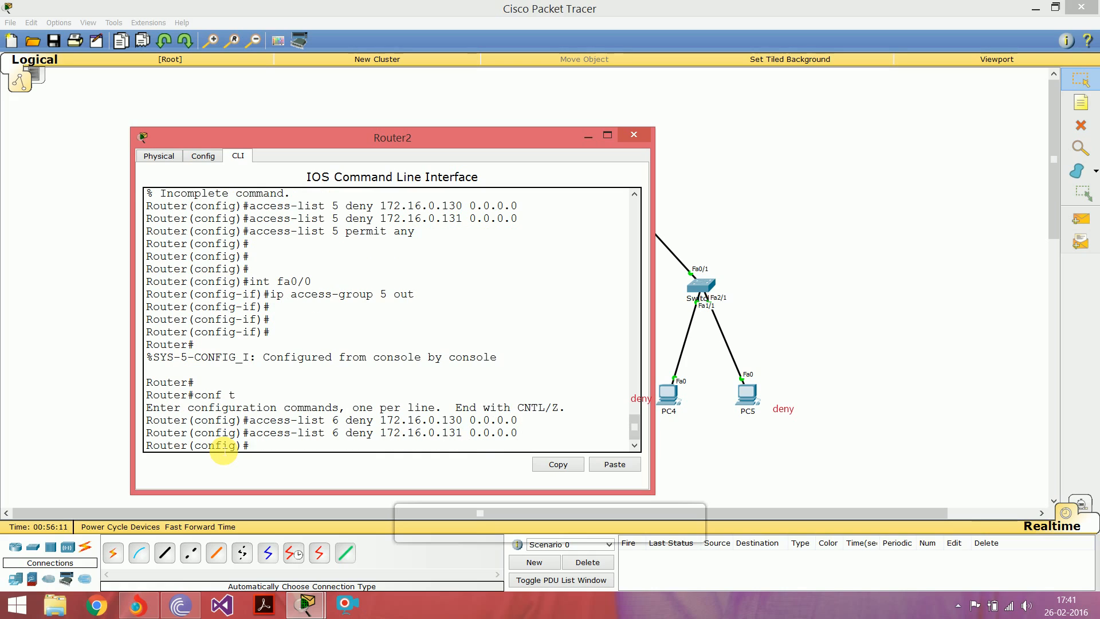
Step: Add a permit any entry to access list 6
text(access-list permit any)
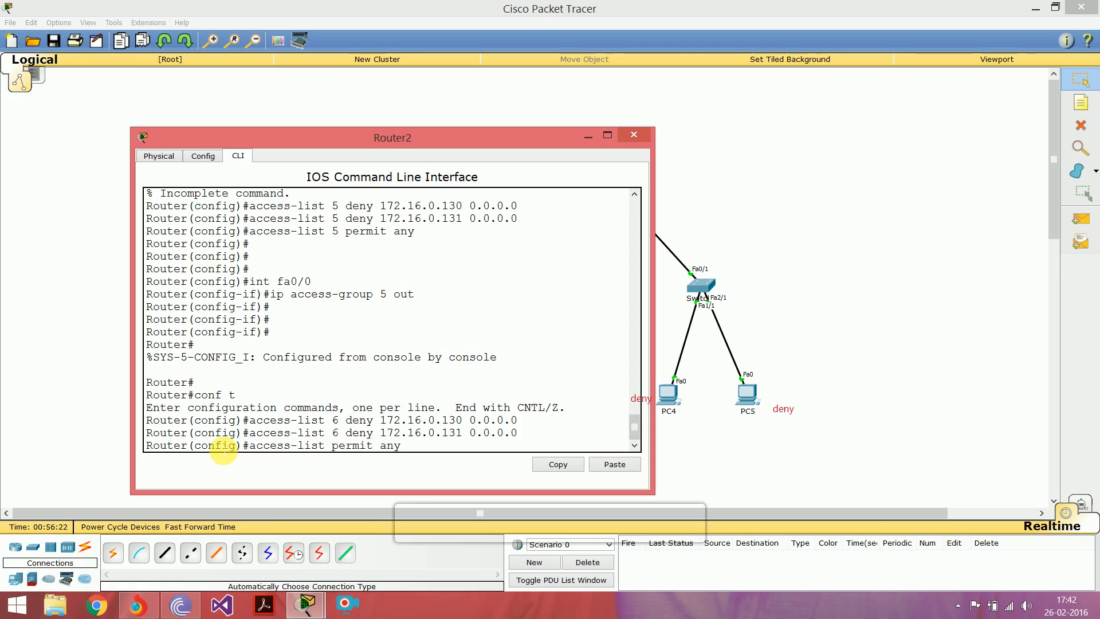
key(Left)
key(Left)
key(Left)
key(Left)
key(Left)
key(Left)
key(Left)
key(Left)
key(Left)
key(Left)
text(6)
key(Return)
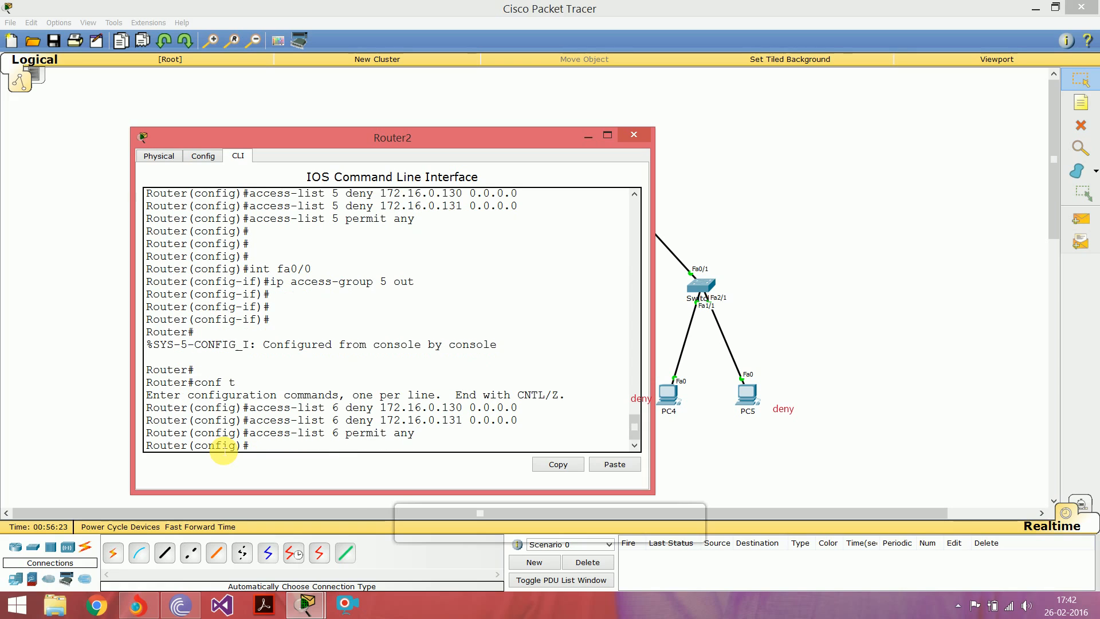
key(Return)
key(Return)
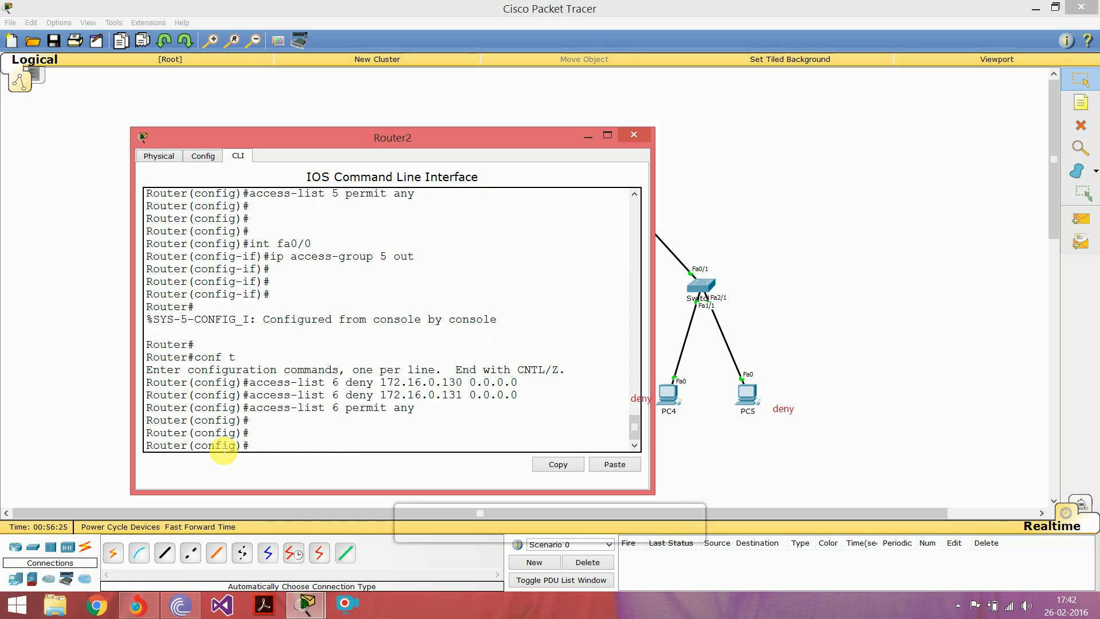
Step: Apply access list 6 outbound on interface fa0/0 and return to privileged mode
text(int)
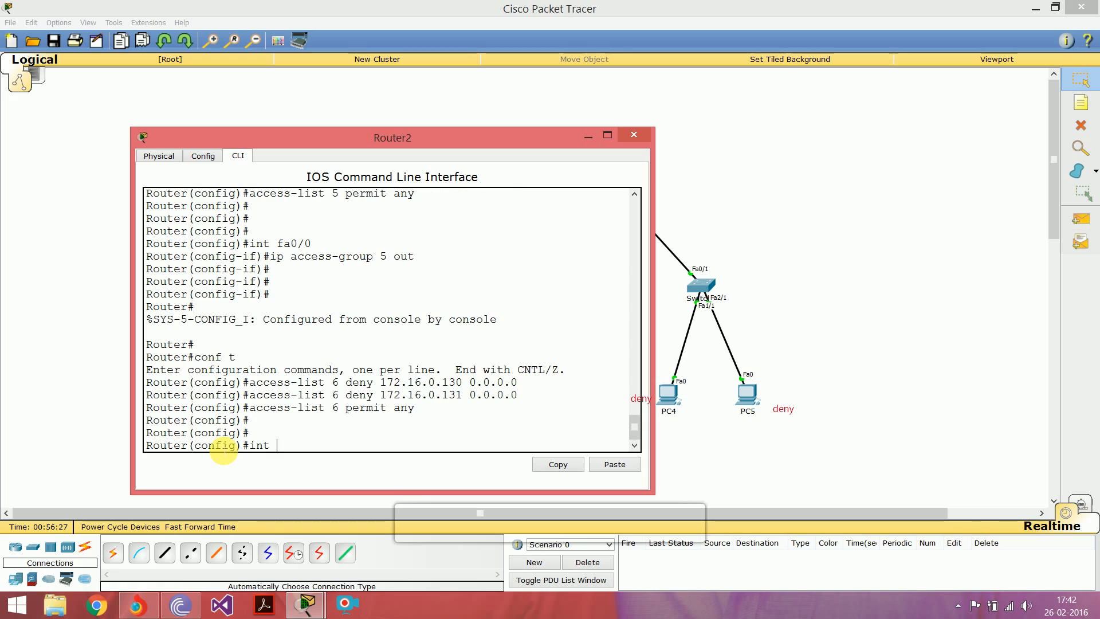
text( fa0/0)
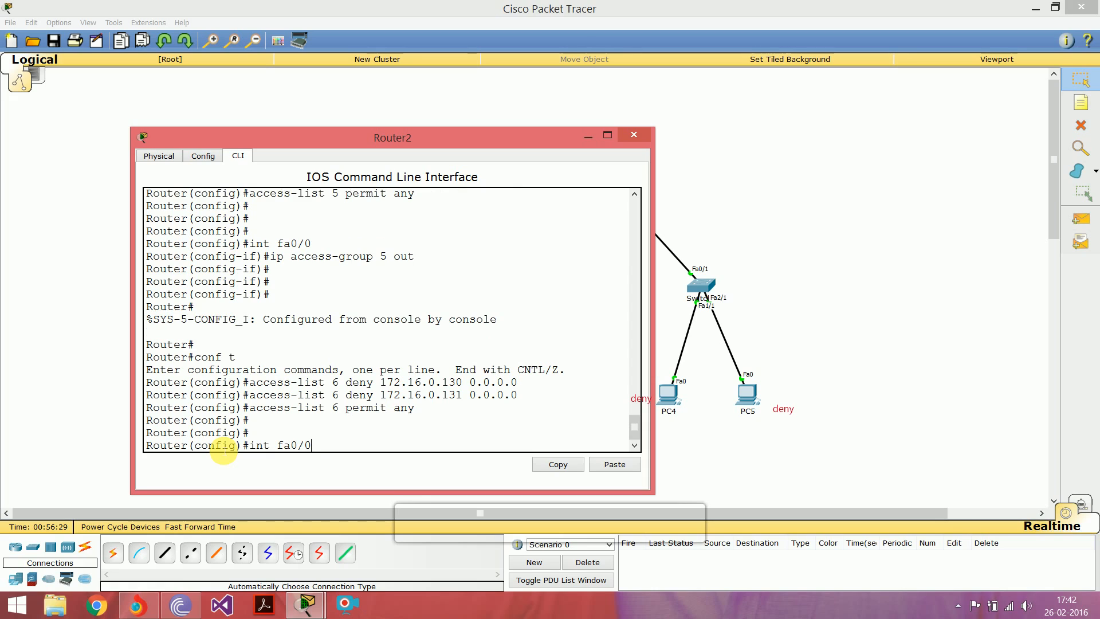
key(Return)
text(ip acce)
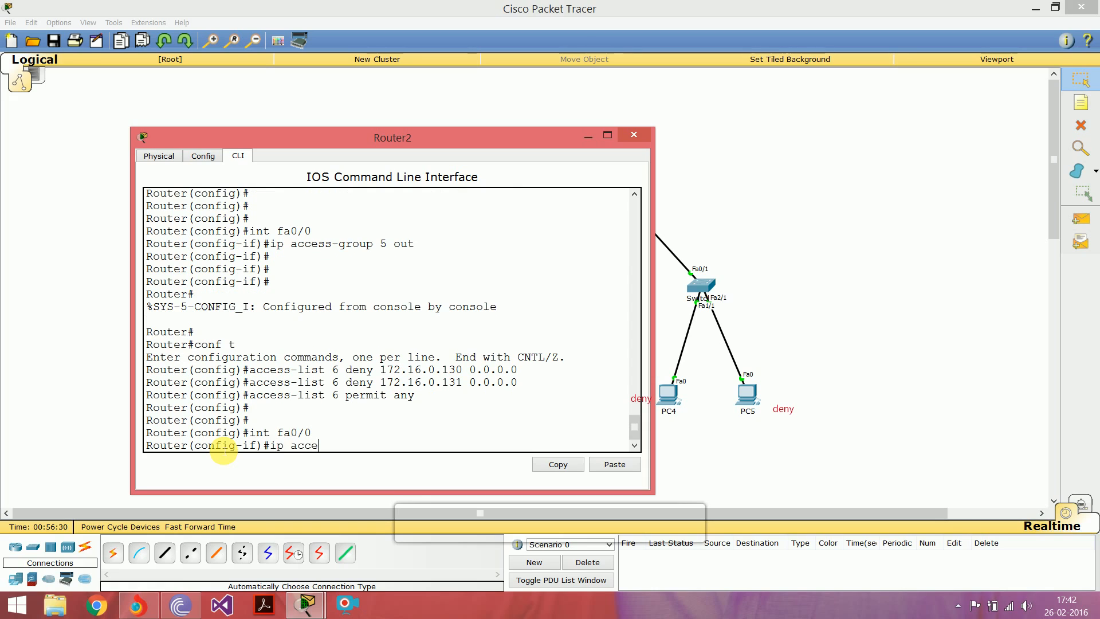
text(ss-group 6)
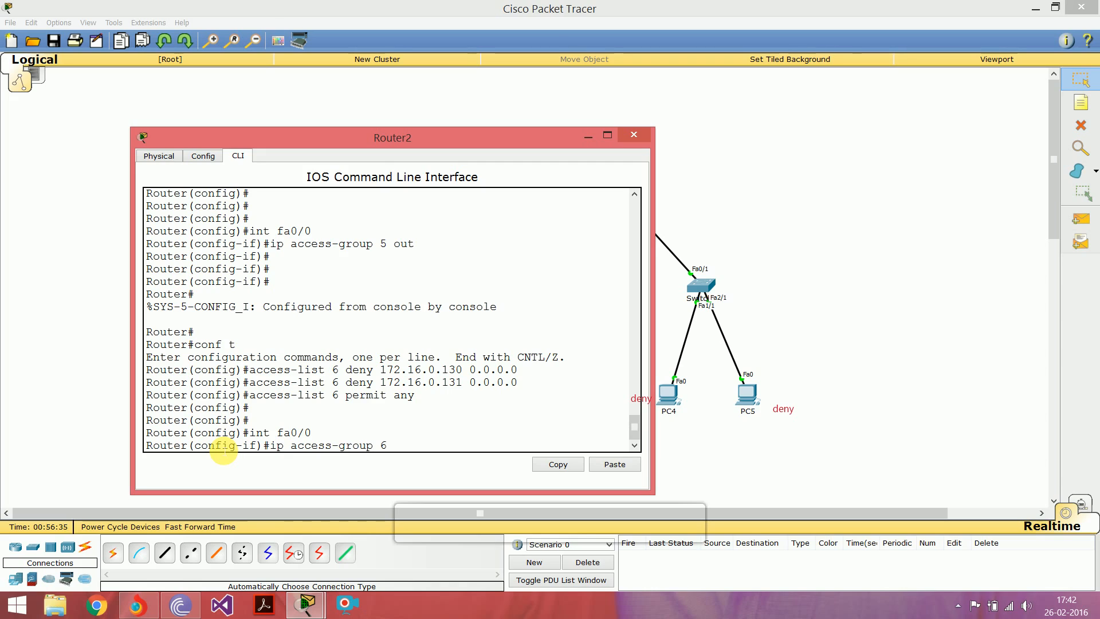
text( out)
key(Return)
key(Return)
key(Return)
key(Return)
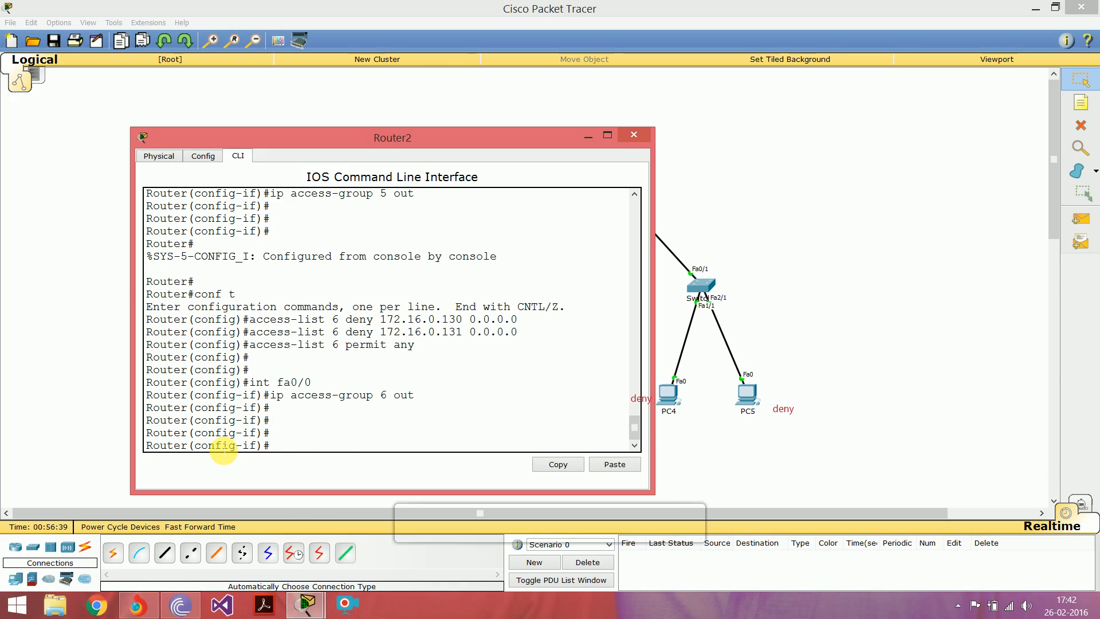
key(ctrl+z)
key(Return)
key(Return)
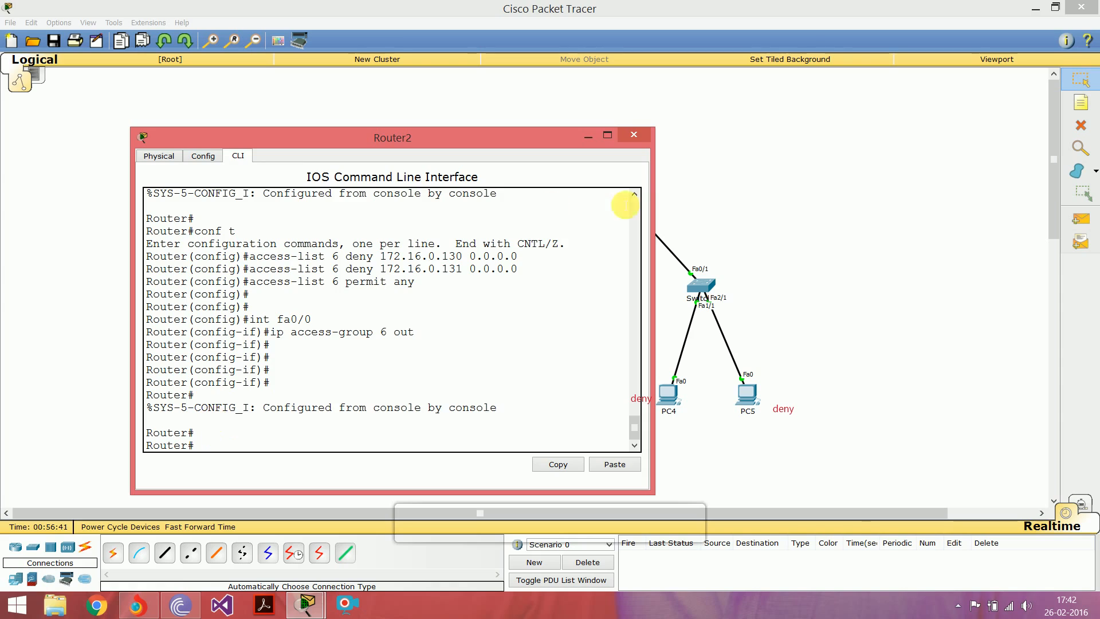
Step: Go back to the network workspace and test access list 6 with a simple PDU from PC4 to PC3
click(755, 173)
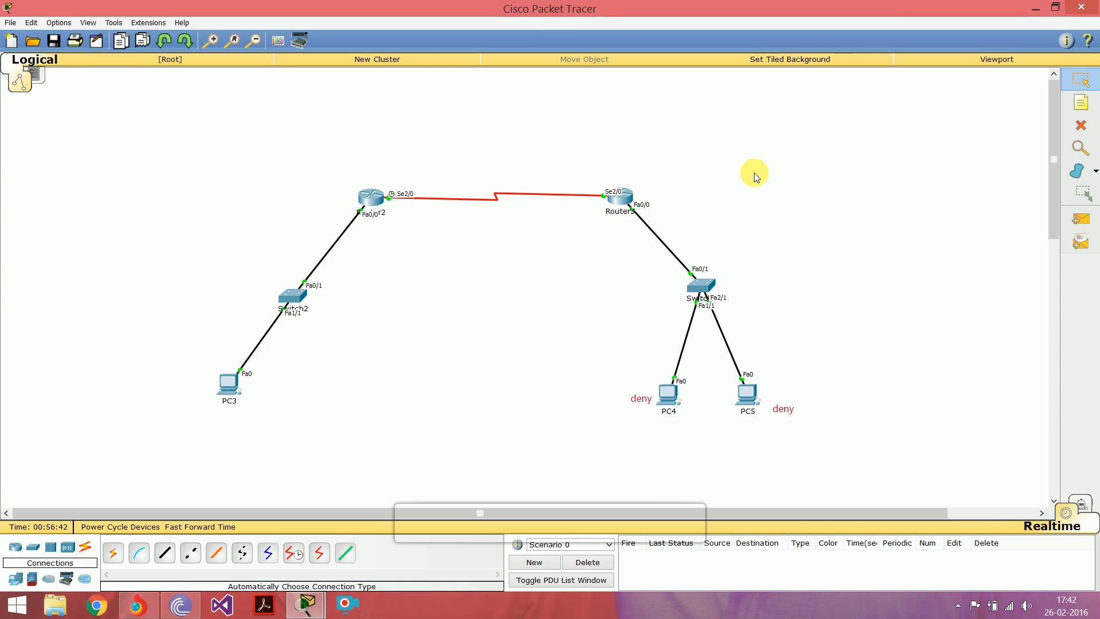
click(1088, 228)
click(666, 396)
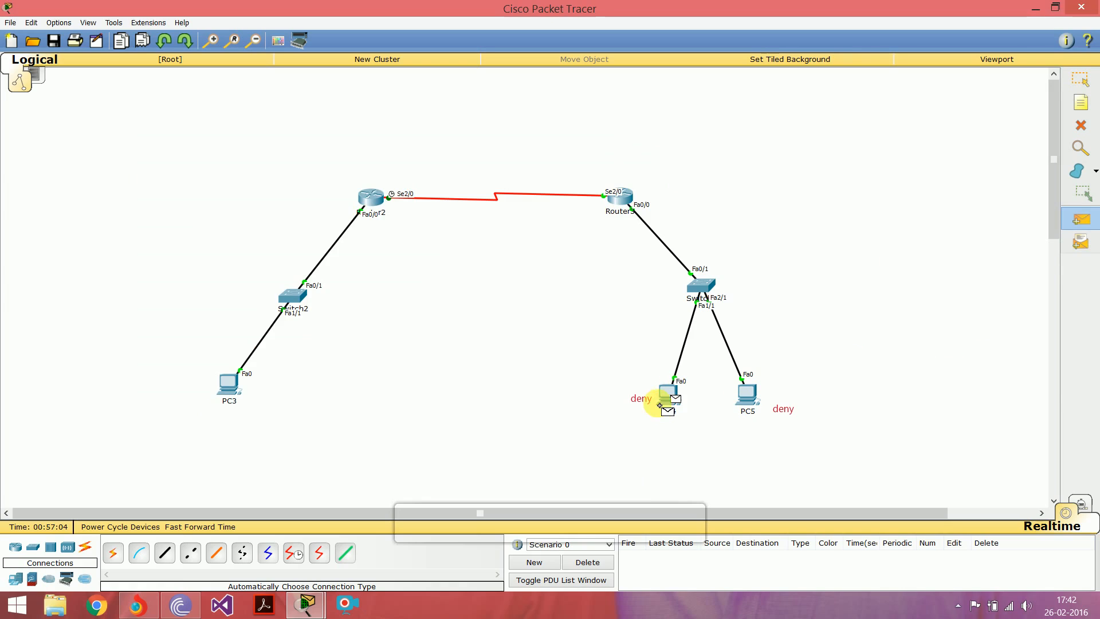
click(227, 389)
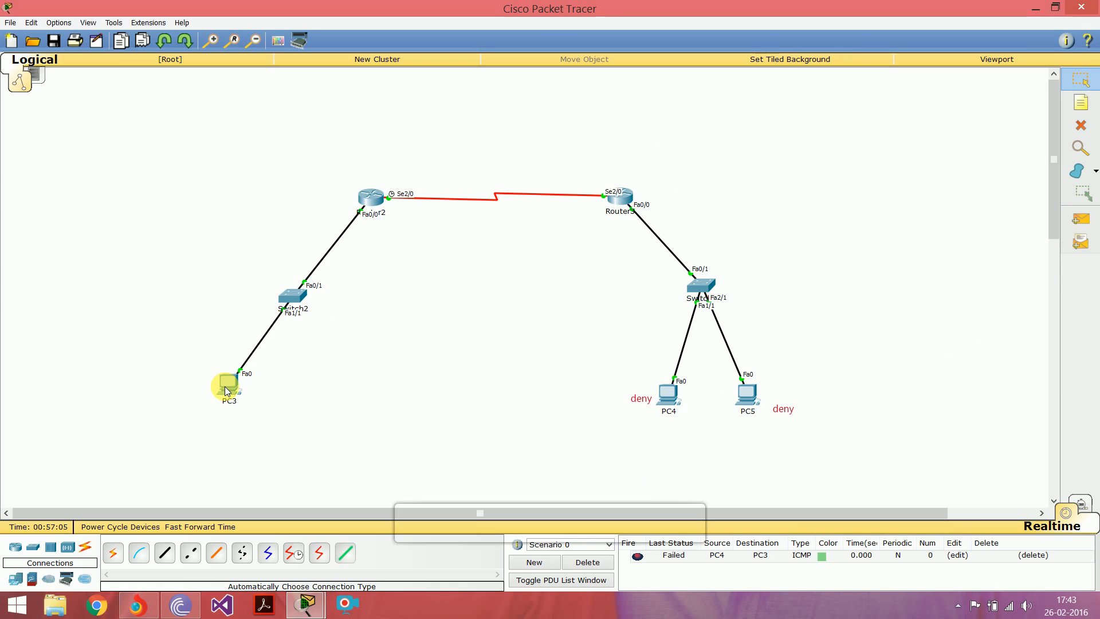
click(675, 558)
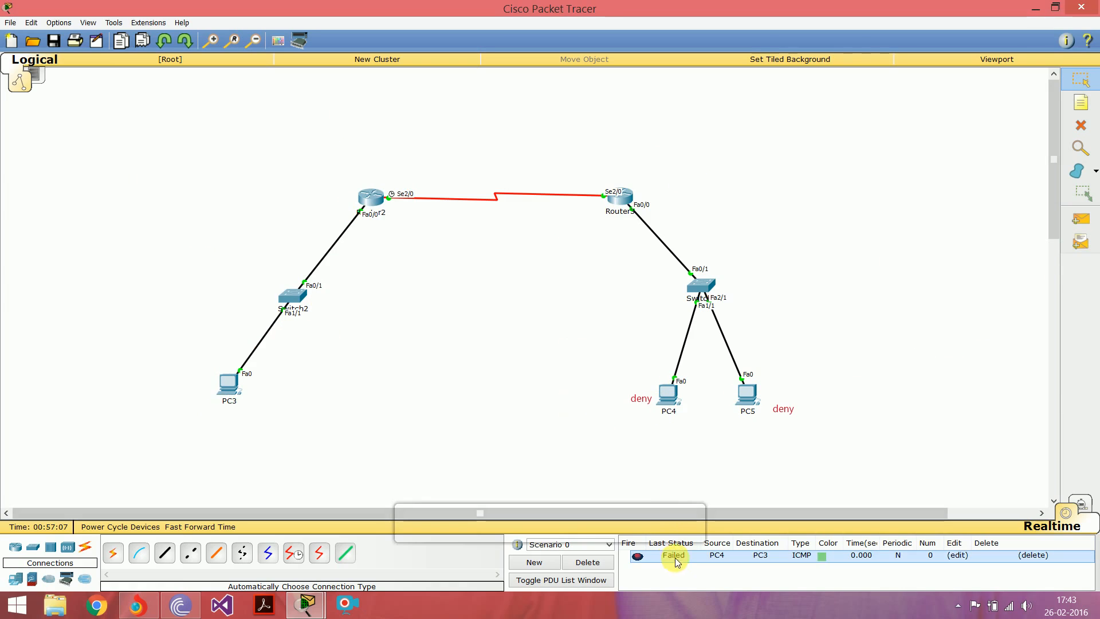
Step: Send a simple PDU from PC5 to PC3
click(1080, 215)
click(746, 396)
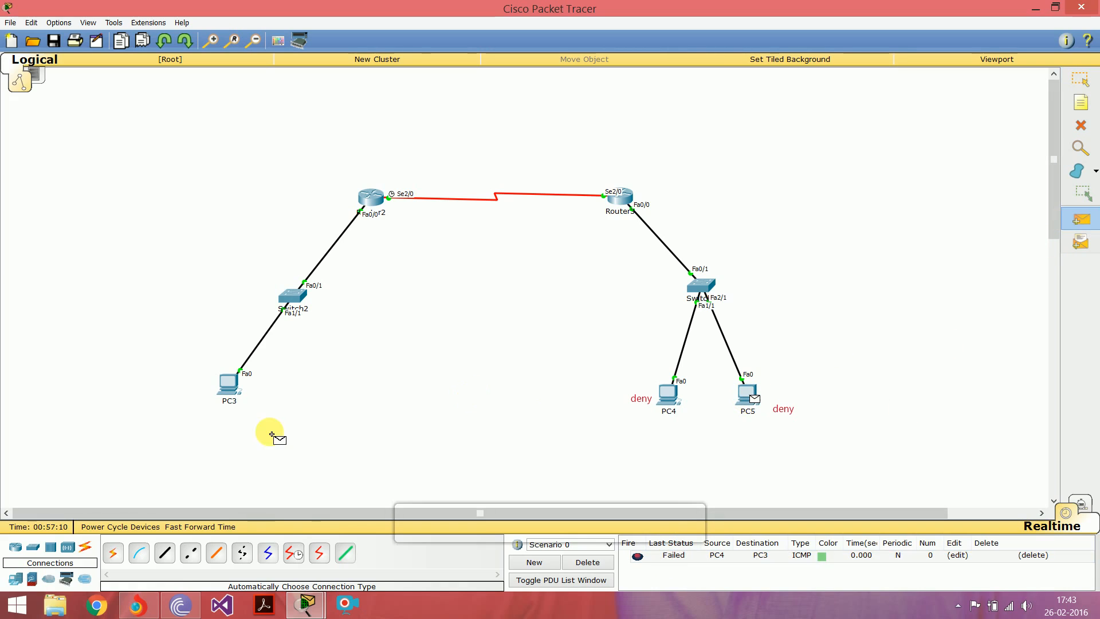
click(228, 385)
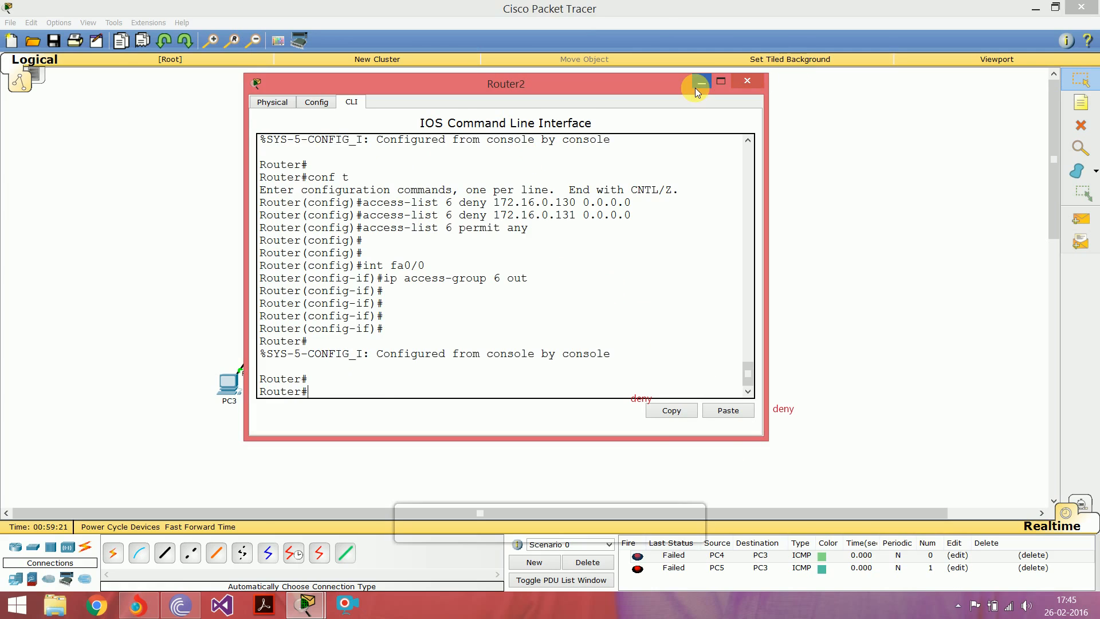
Step: Return to the network workspace, open the command prompt on PC4 and ping 172.16.0.1
click(788, 319)
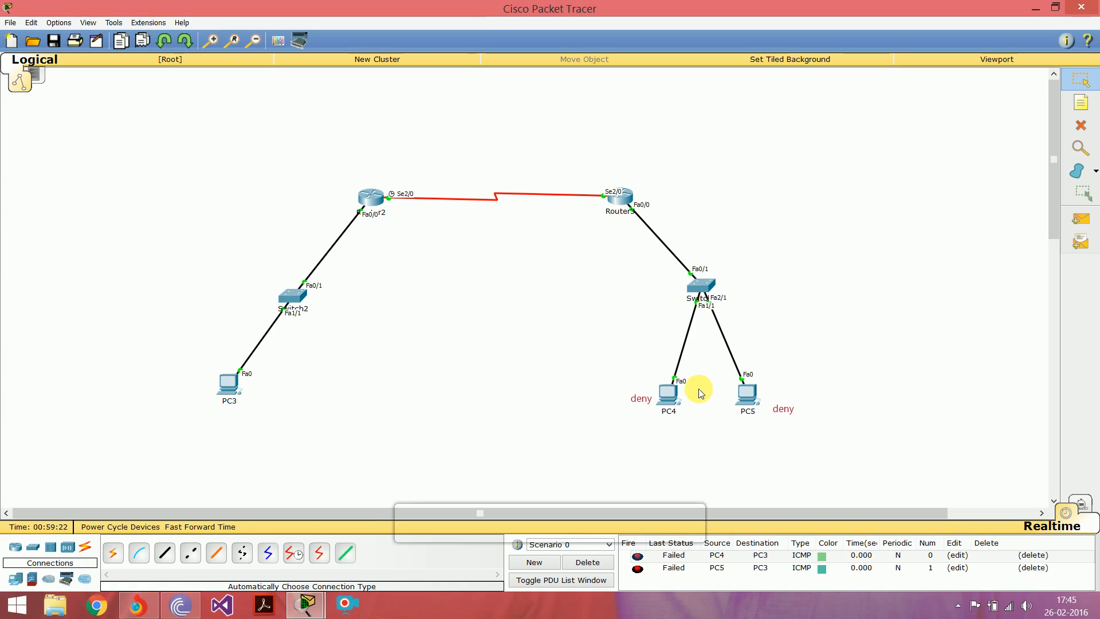
click(665, 408)
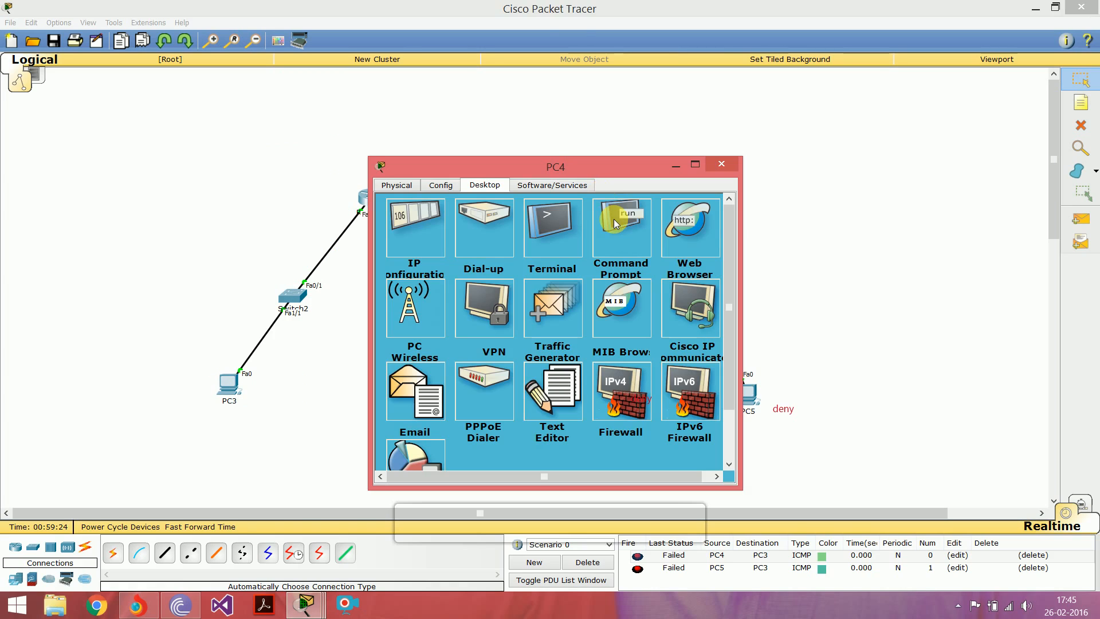
click(614, 218)
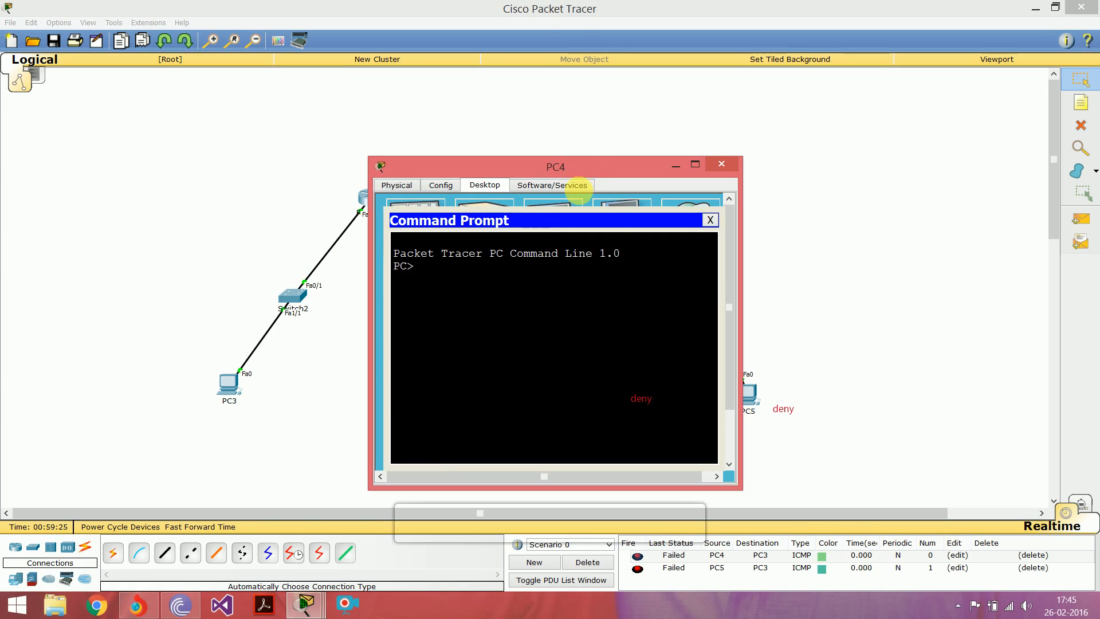
drag(585, 170, 442, 120)
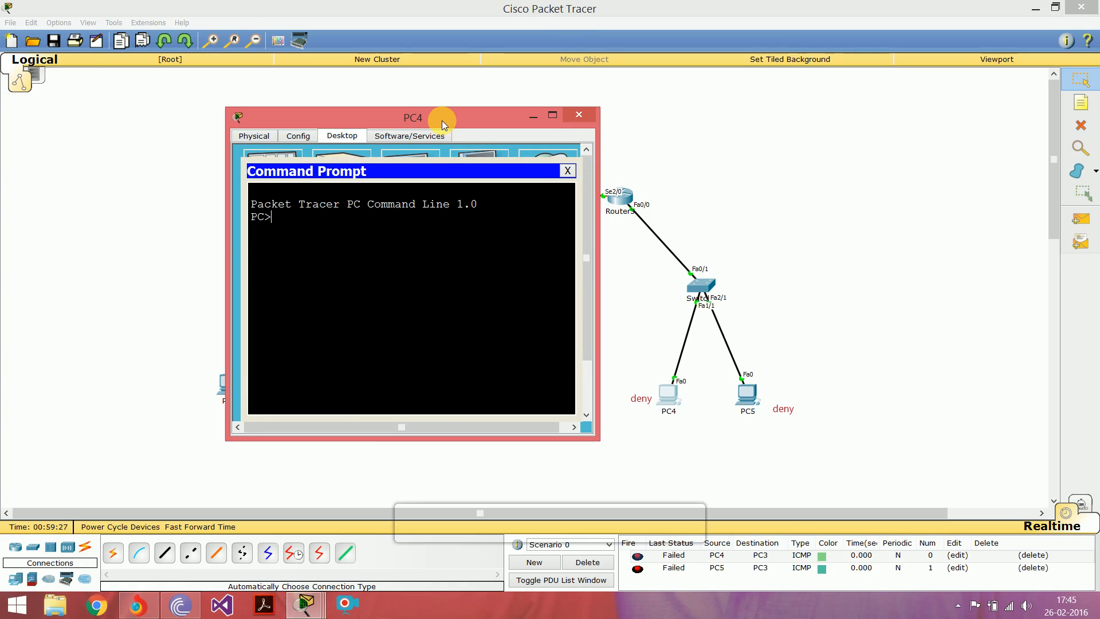
text(ping 172.)
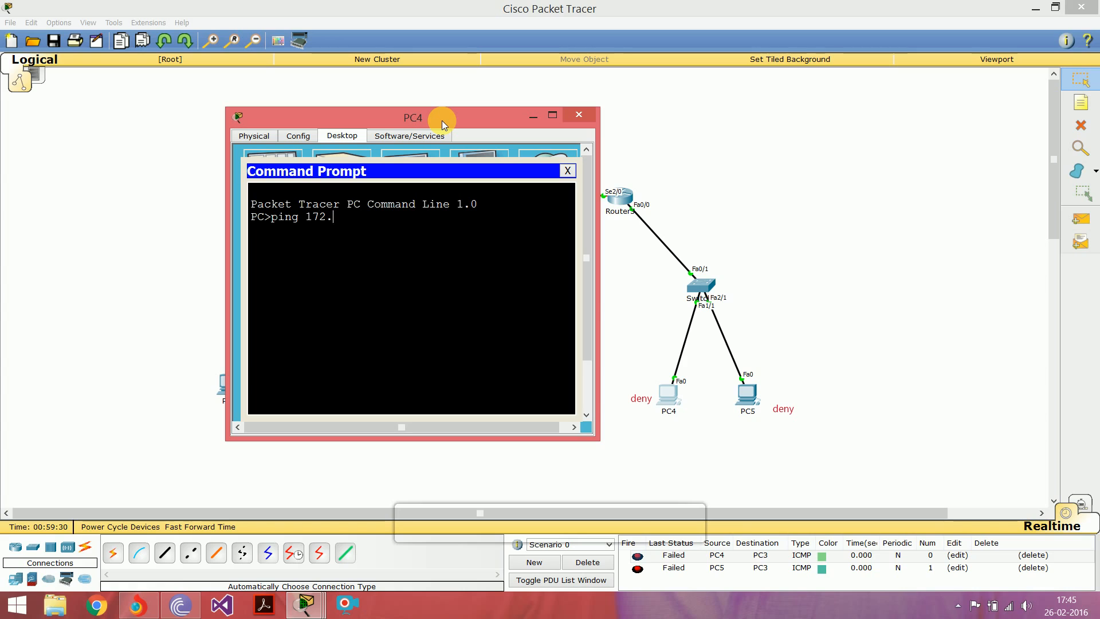
text(16.0.1)
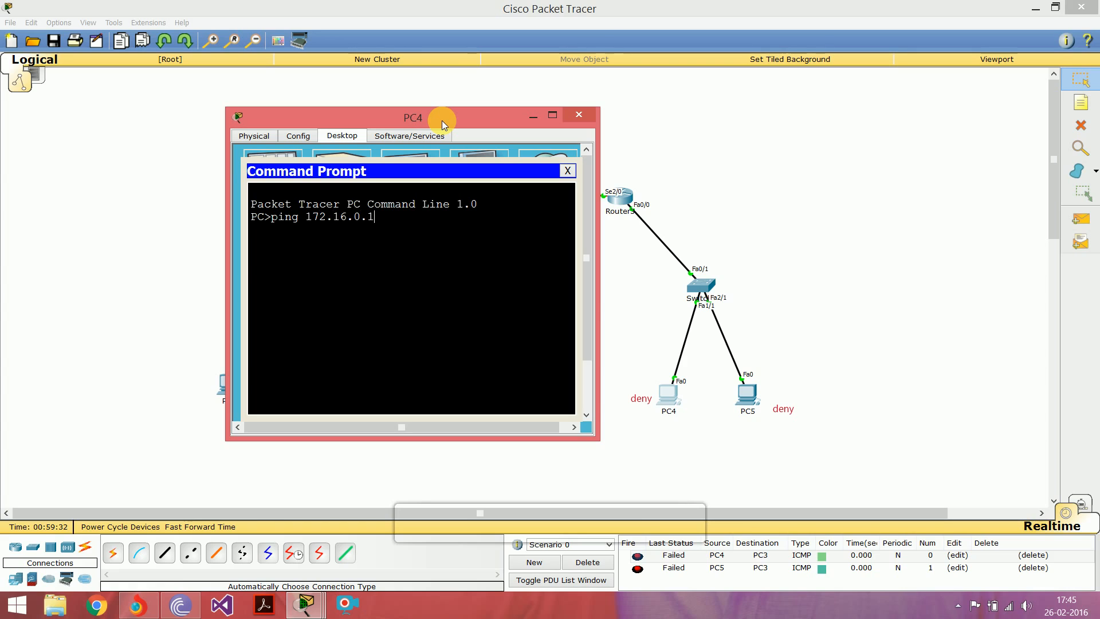
key(Return)
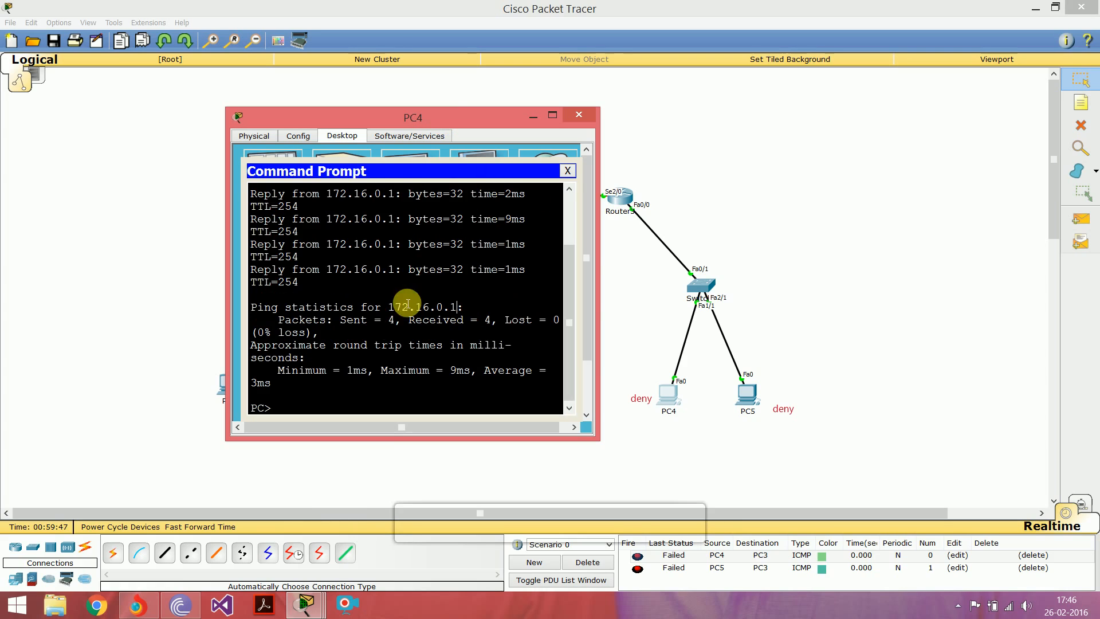
Step: Ping 172.16.0.2 from the PC4 command prompt
drag(414, 116, 682, 107)
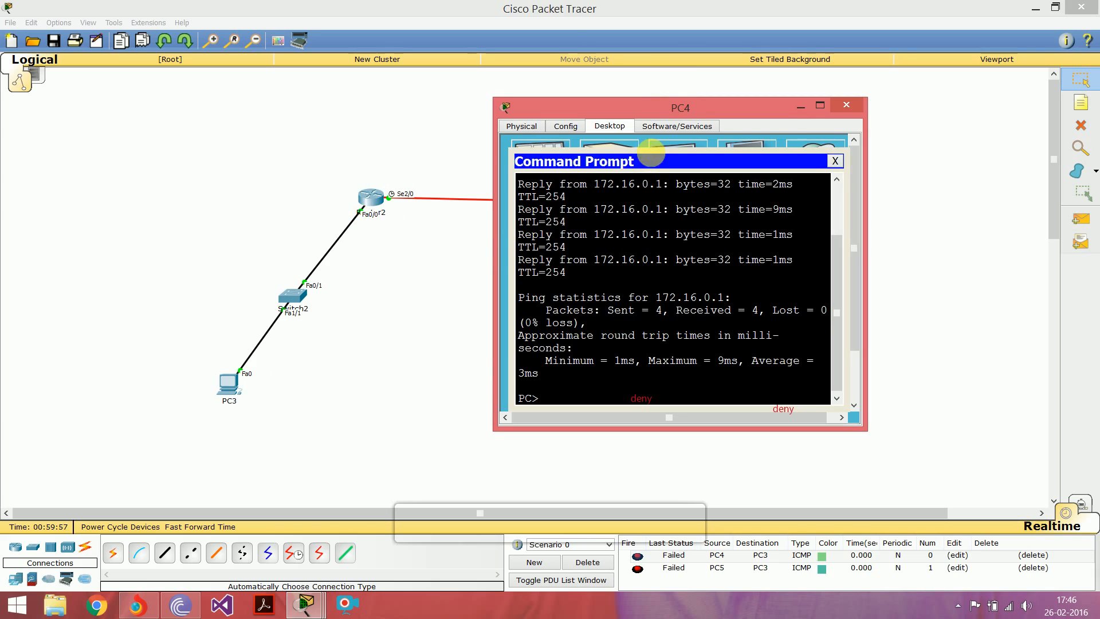
drag(668, 107, 618, 107)
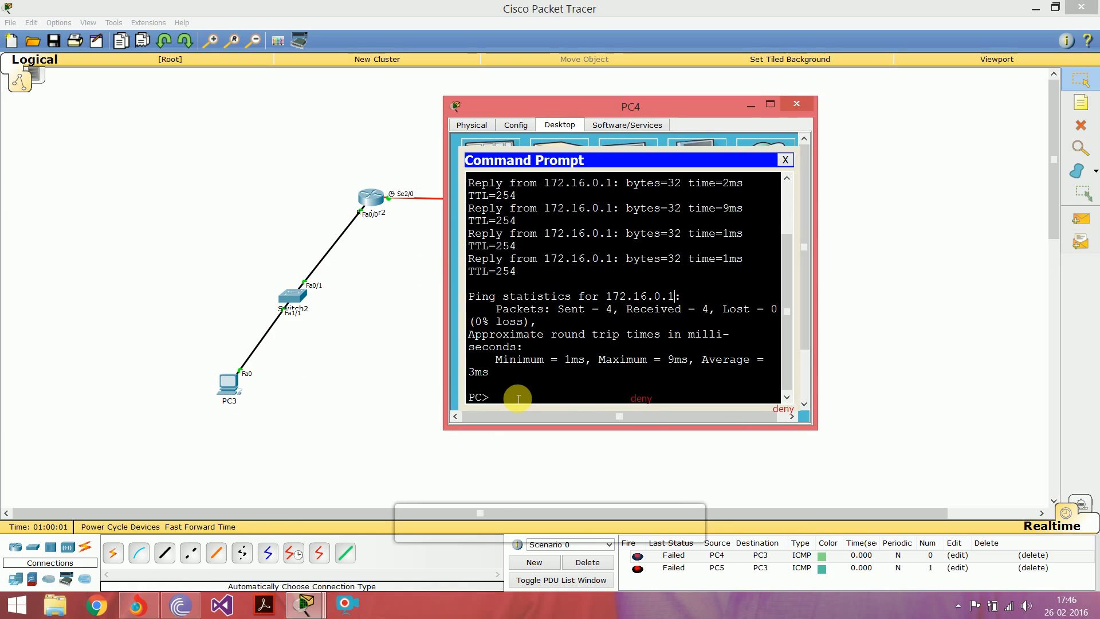
key(Up)
key(BackSpace)
text(2.16.0.2)
key(Return)
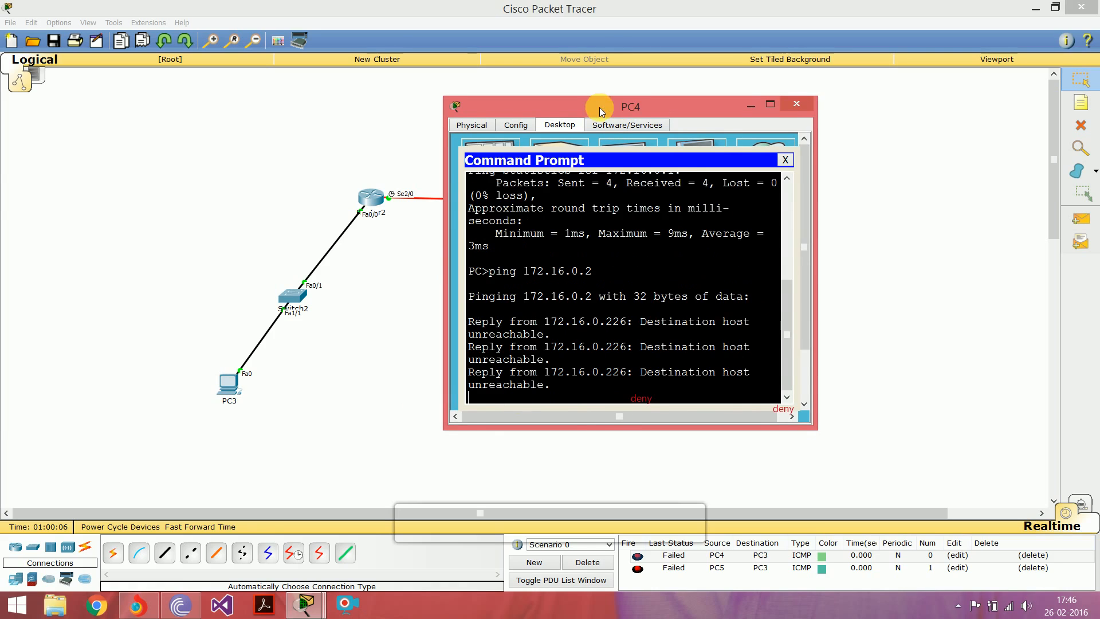
Step: Examine which address replies in the 172.16.0.2 ping output, highlighting it, and close the PC4 window
drag(627, 106, 581, 103)
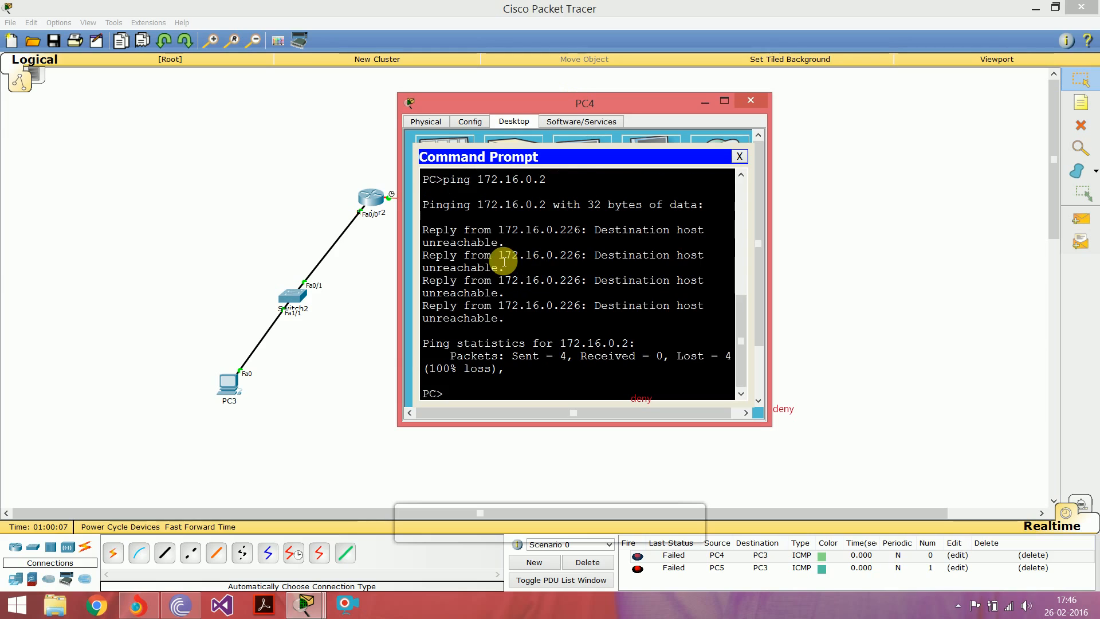
drag(499, 256, 589, 257)
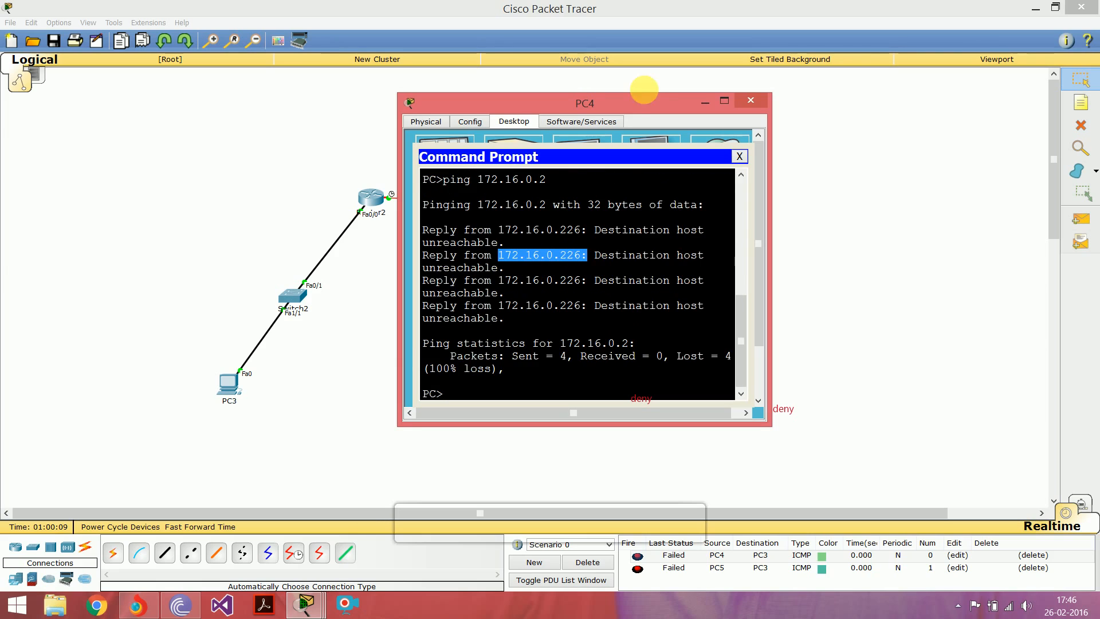
drag(632, 99, 778, 148)
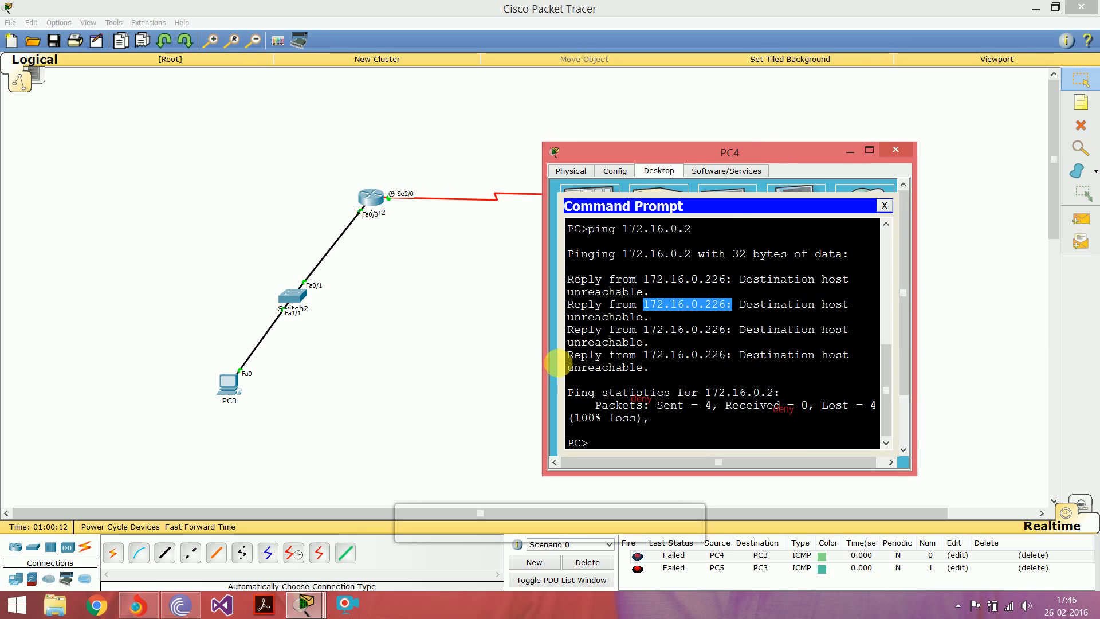
drag(692, 156, 539, 112)
click(742, 106)
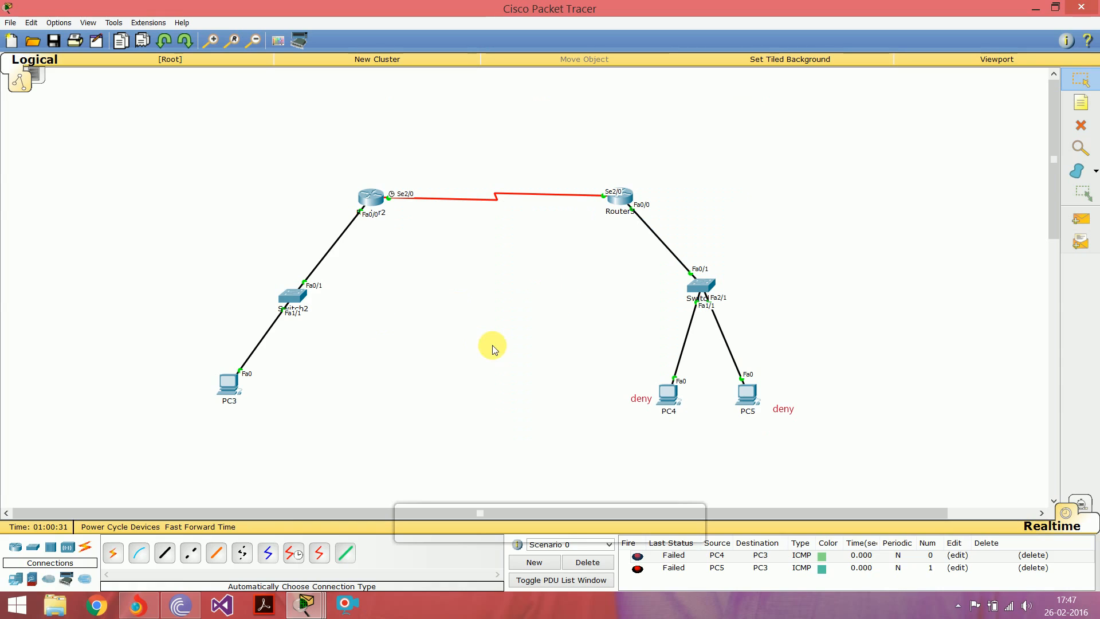
Step: Delete the current PDU scenario and enter global configuration mode in Router3's command-line interface
click(584, 562)
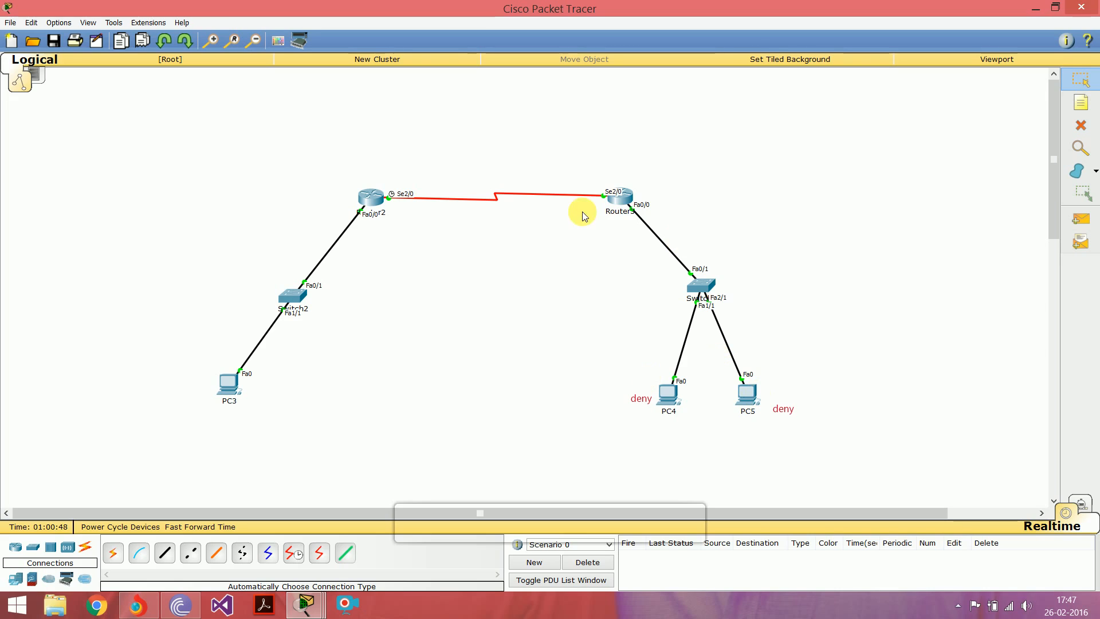
click(622, 198)
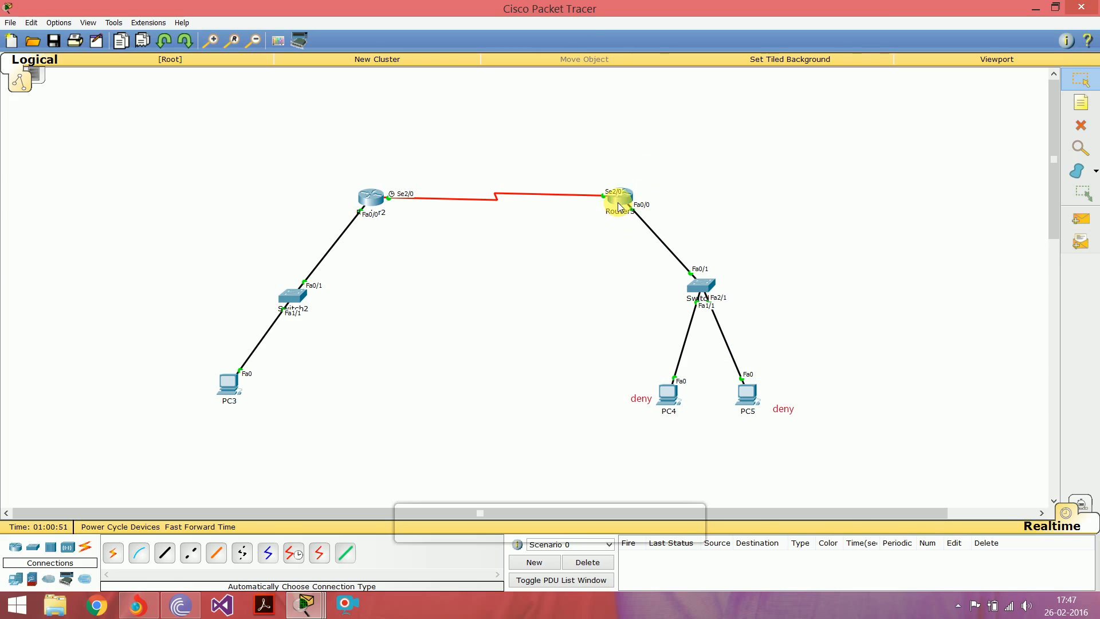
click(479, 185)
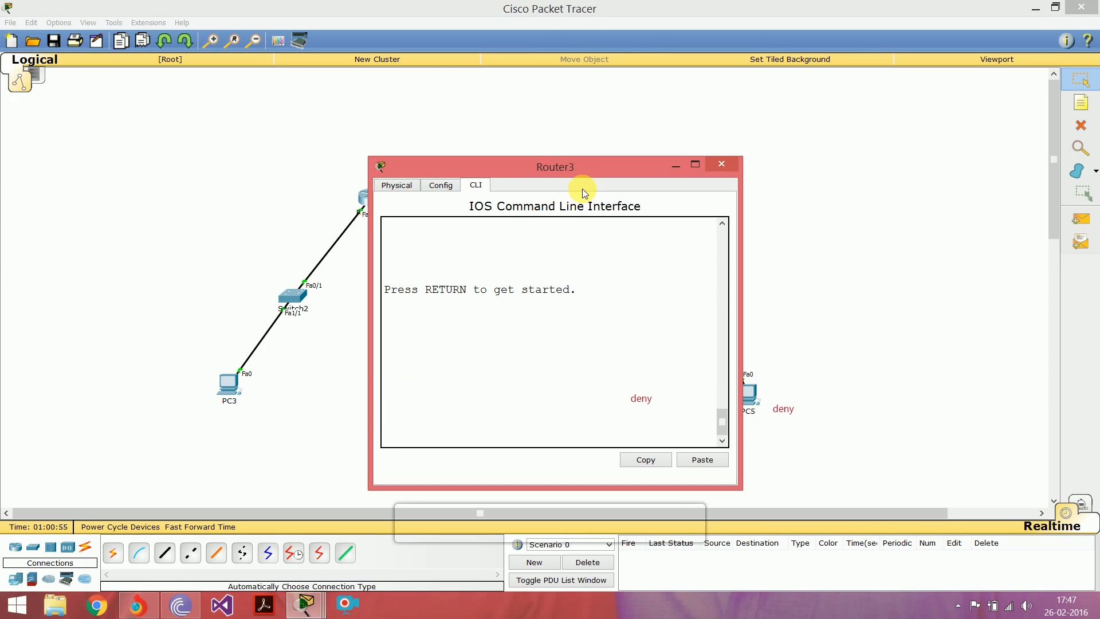
drag(580, 169, 446, 132)
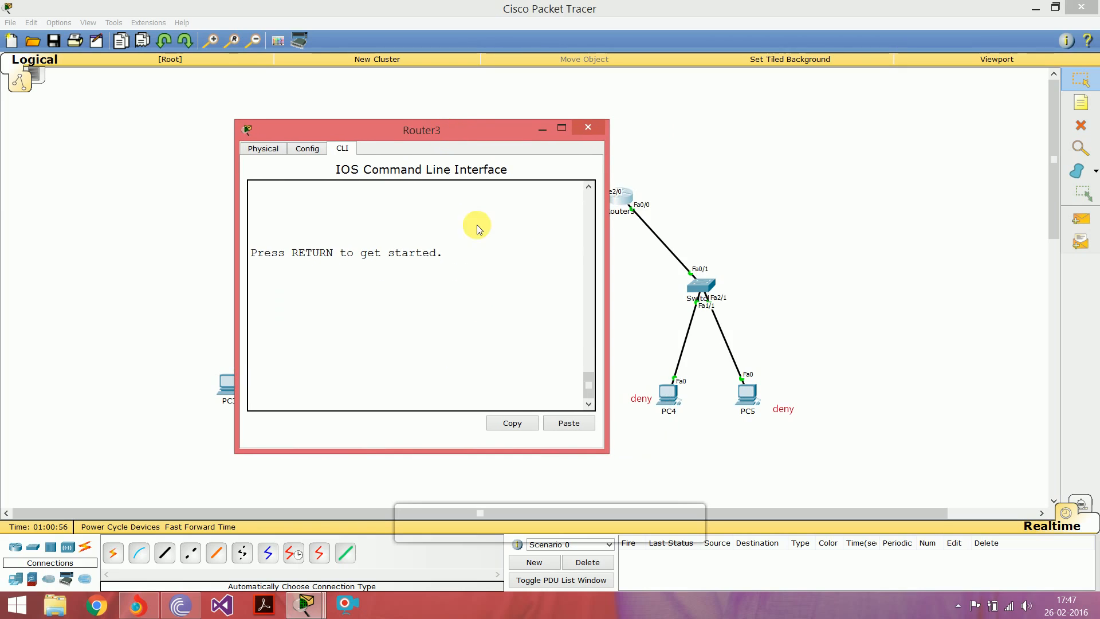
key(Return)
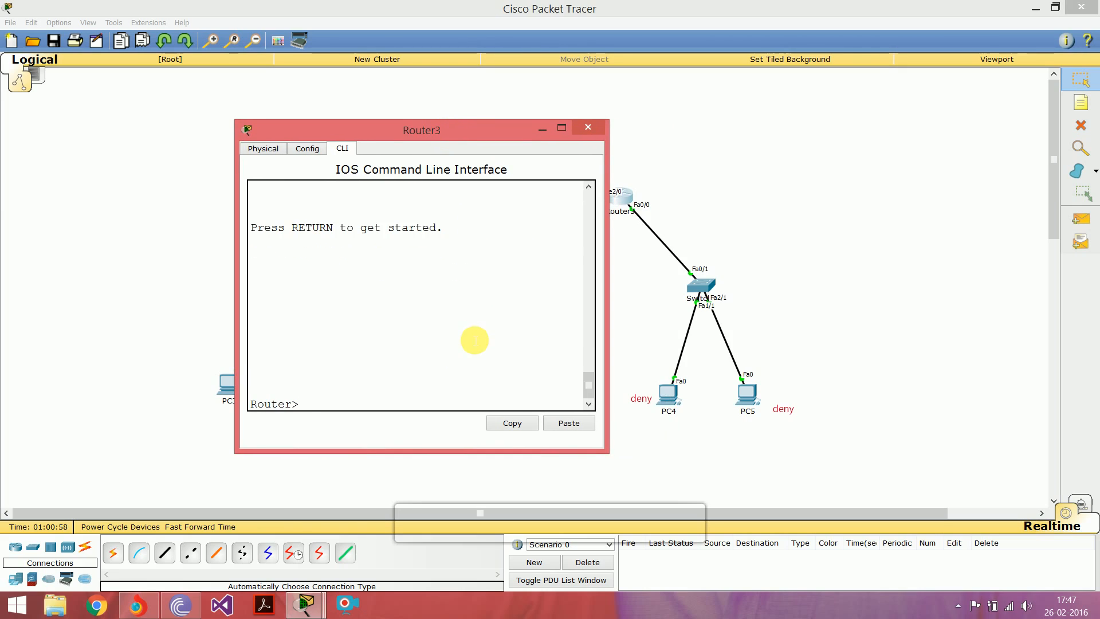
text(en)
key(Return)
text(co)
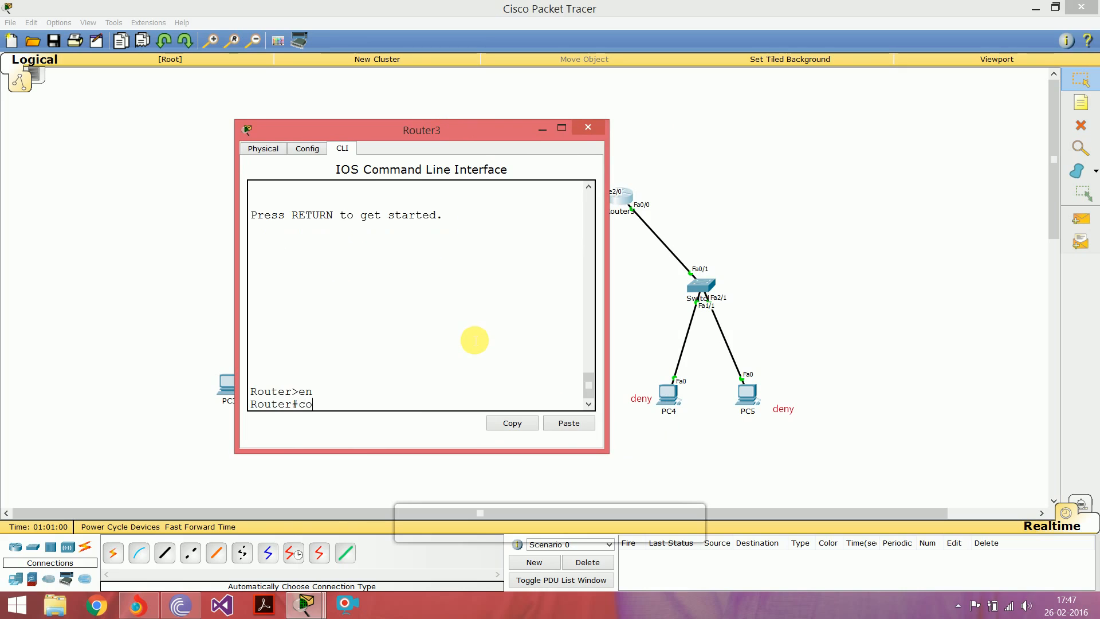
text(nf t)
key(Return)
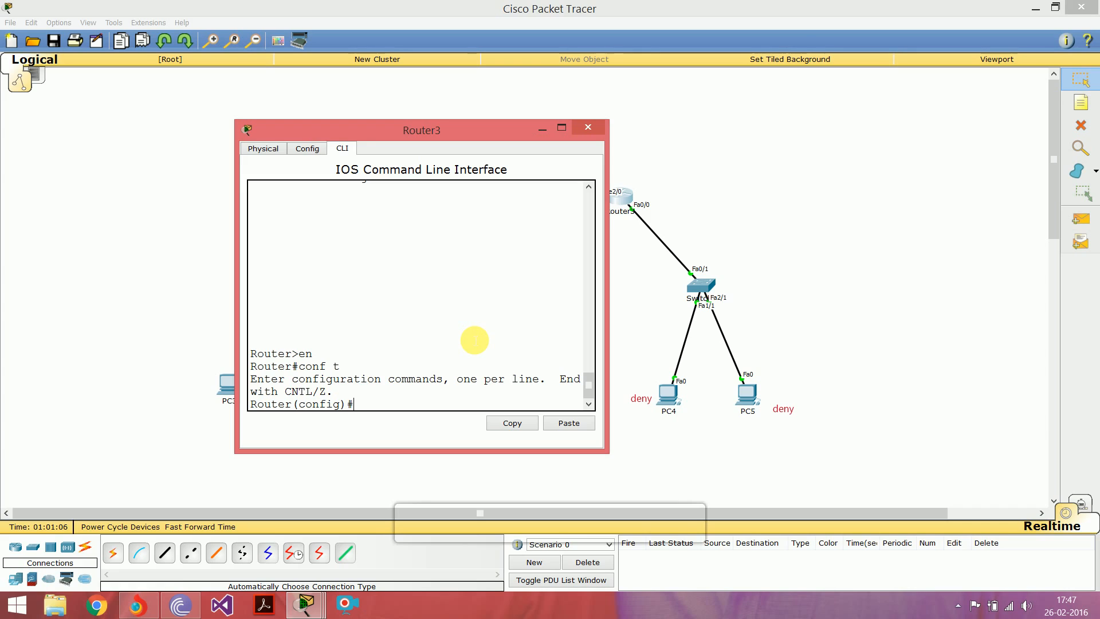
Step: Create extended access list 100 on Router3, denying IP from 172.16.0.128 0.0.0.0 to 172.16.0.2 0.0.0.0
text(acces)
text(s-list 100 deny)
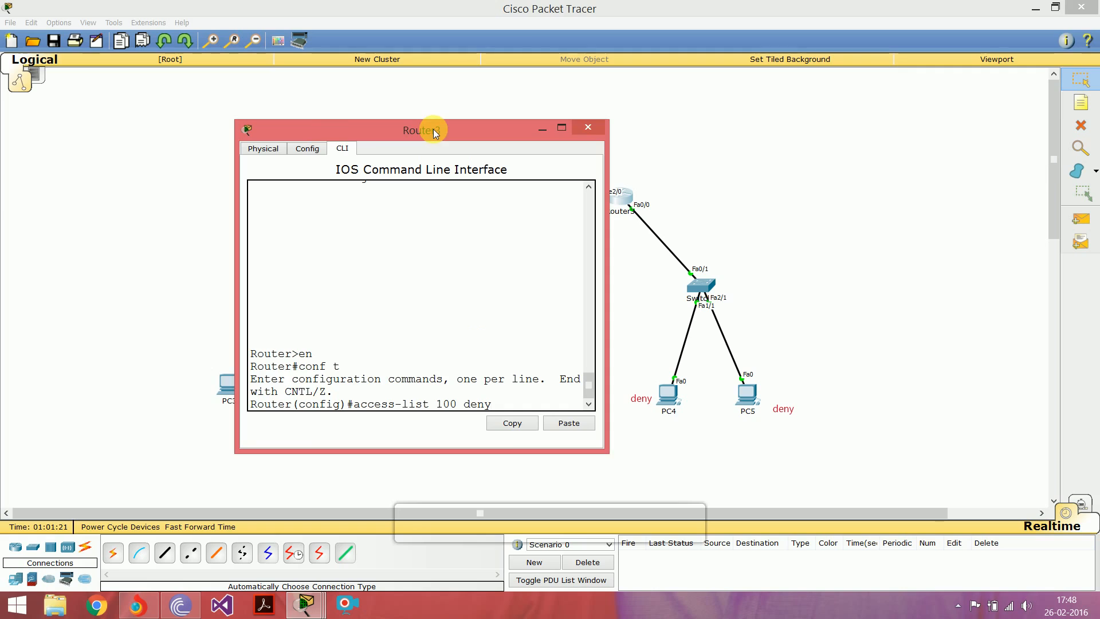
drag(434, 129, 342, 115)
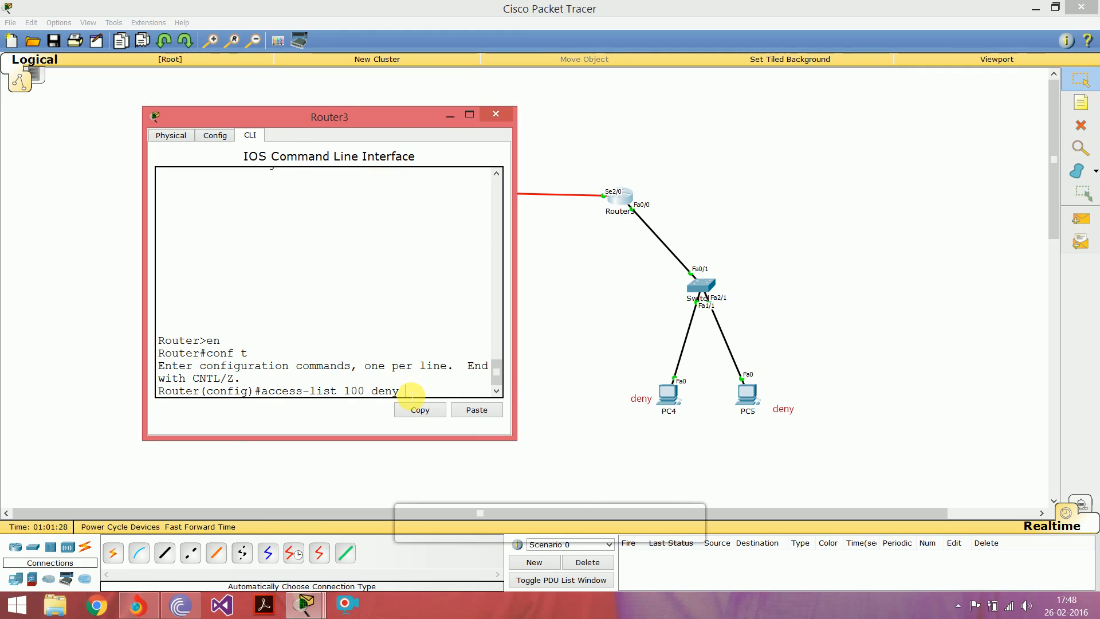
text(ip)
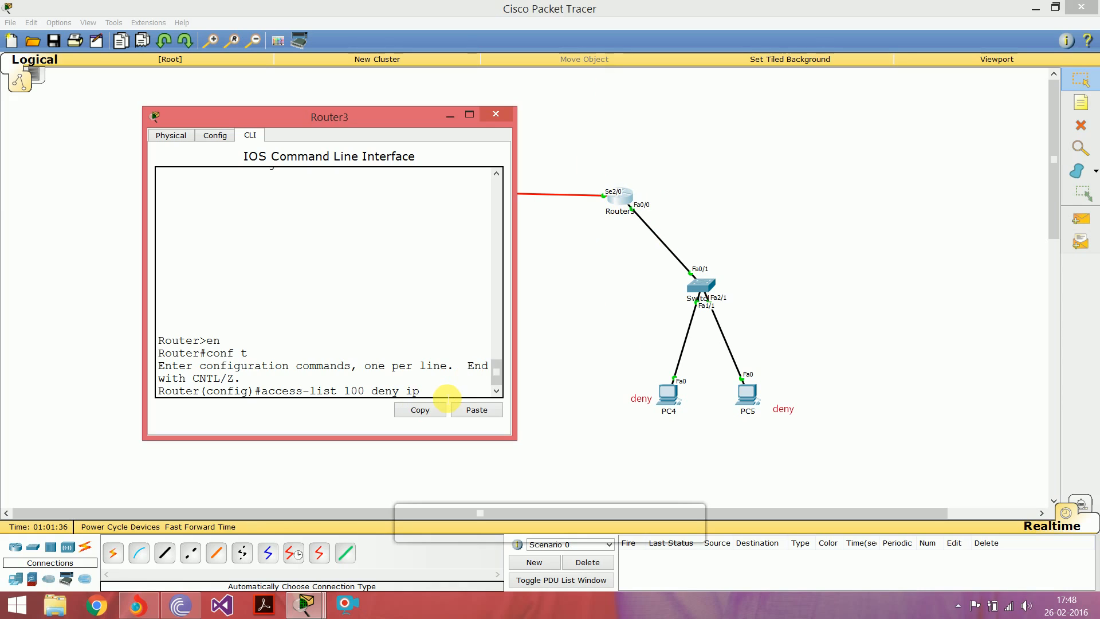
text(72)
key(BackSpace)
key(BackSpace)
text(172.16.0.128)
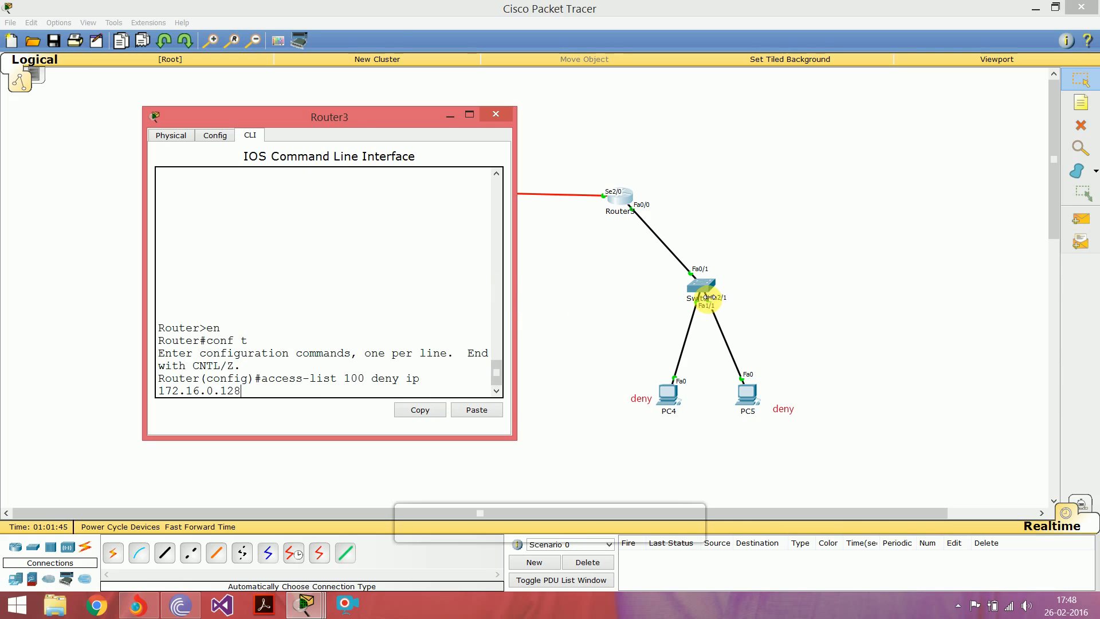
drag(517, 298, 701, 314)
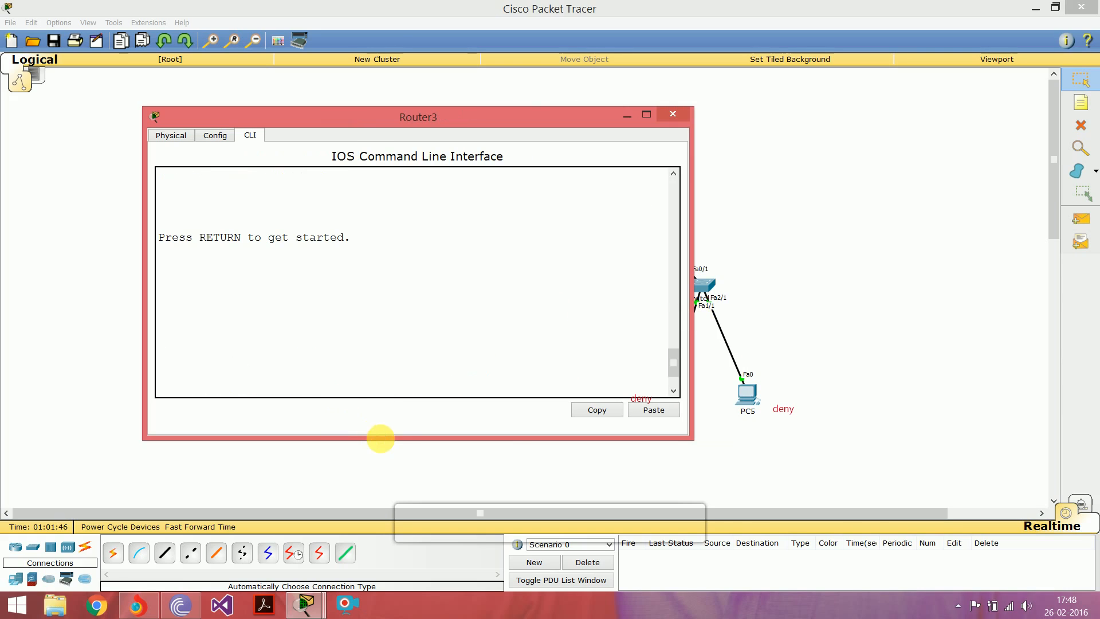
drag(384, 445, 384, 502)
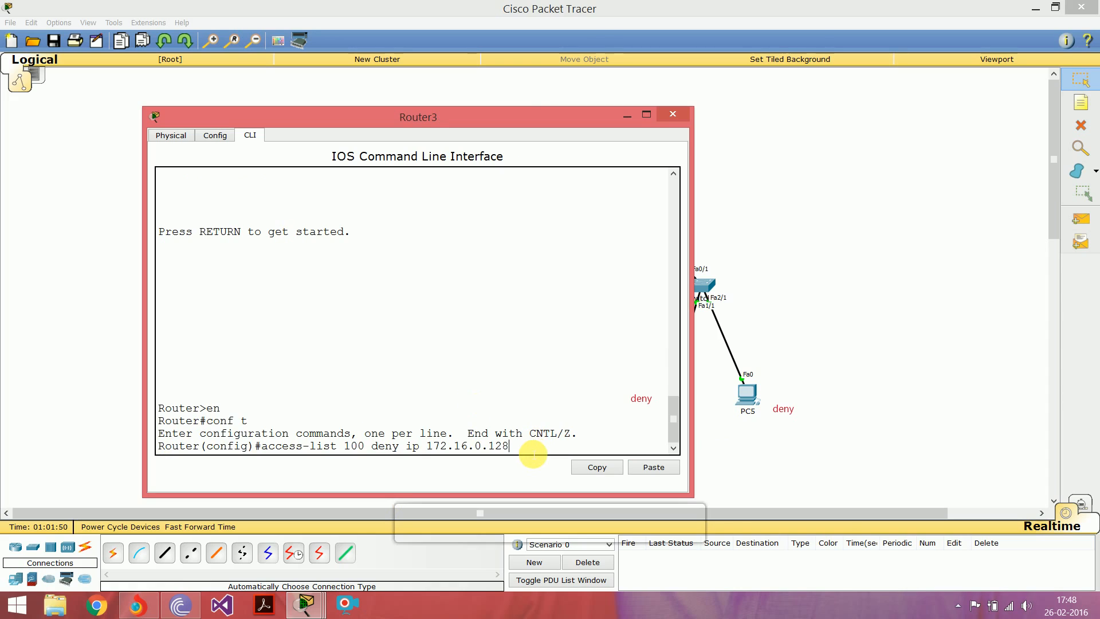
text(00.0)
key(BackSpace)
key(BackSpace)
key(BackSpace)
text(.0.0.0 172.16.0.2 0.0.0.0)
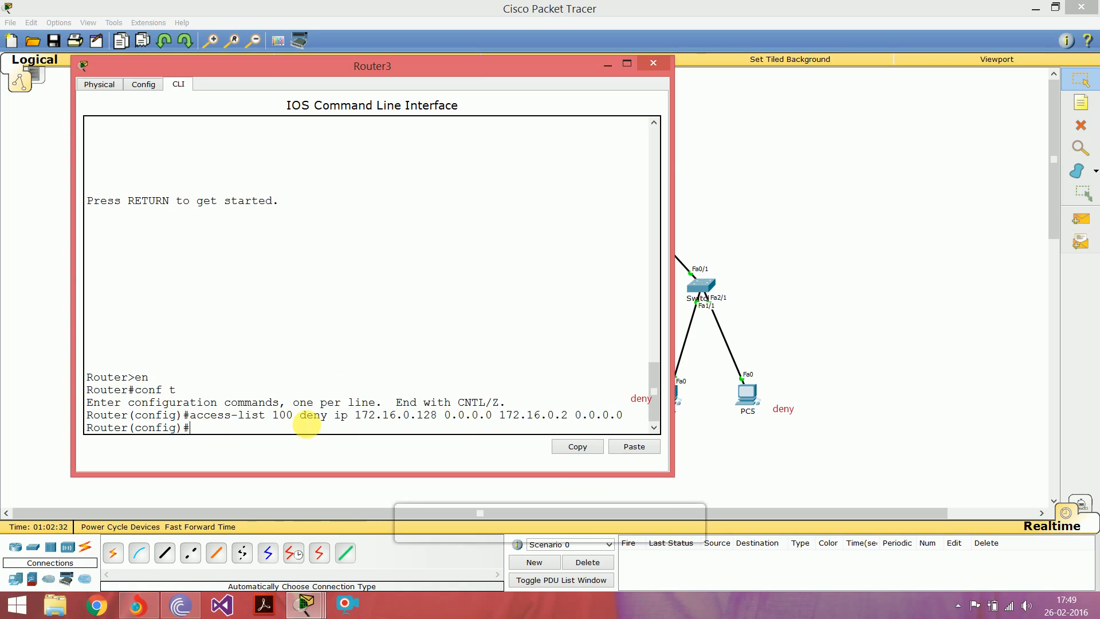
Step: Compare the access list 100 entry with the topology and enter configuration mode for Router3's interface fa0/0
drag(356, 416, 439, 418)
click(462, 435)
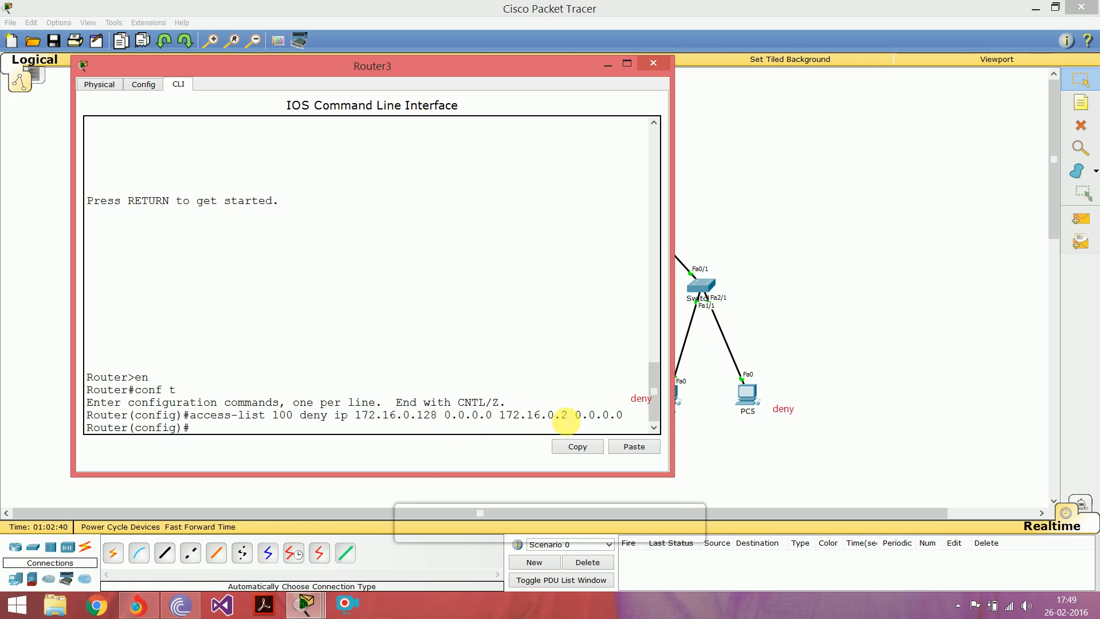
drag(435, 69, 804, 127)
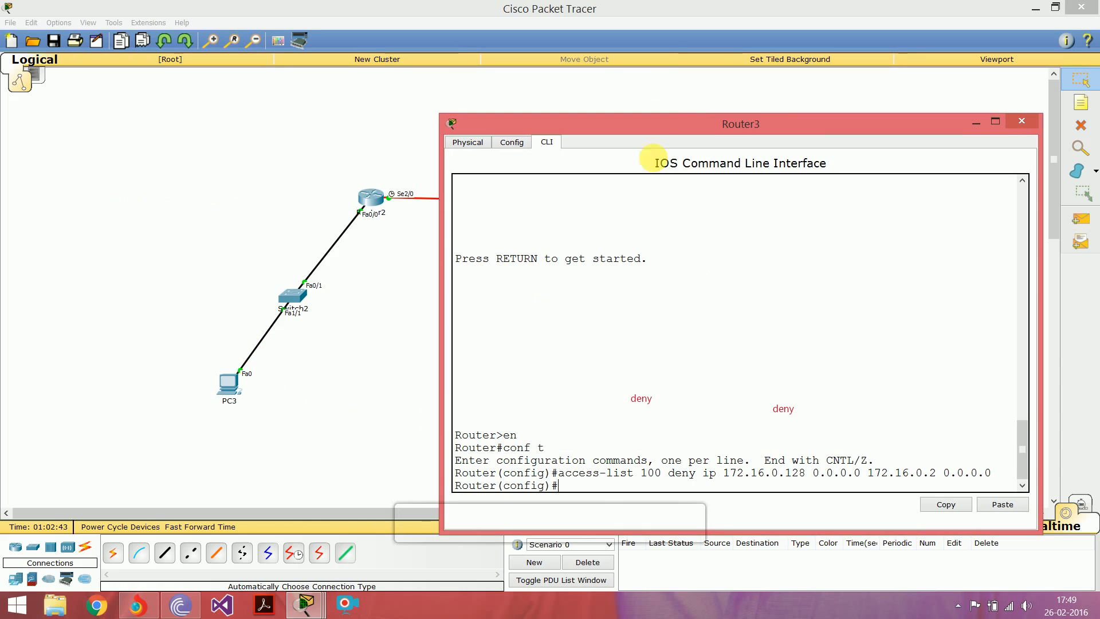
drag(655, 127, 510, 83)
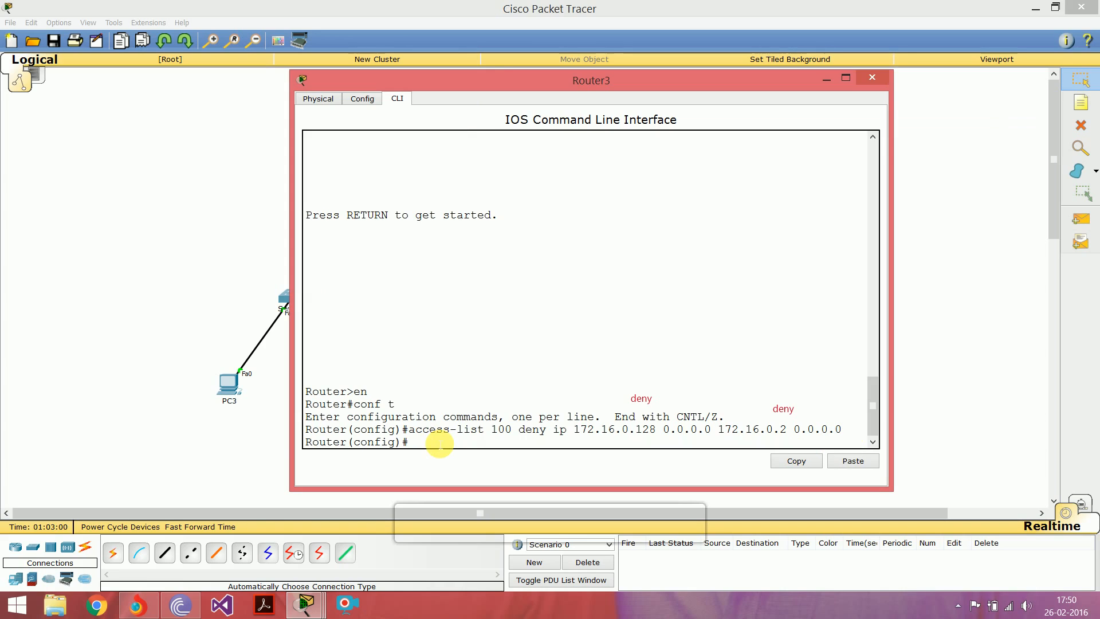
key(Return)
key(Return)
text(int)
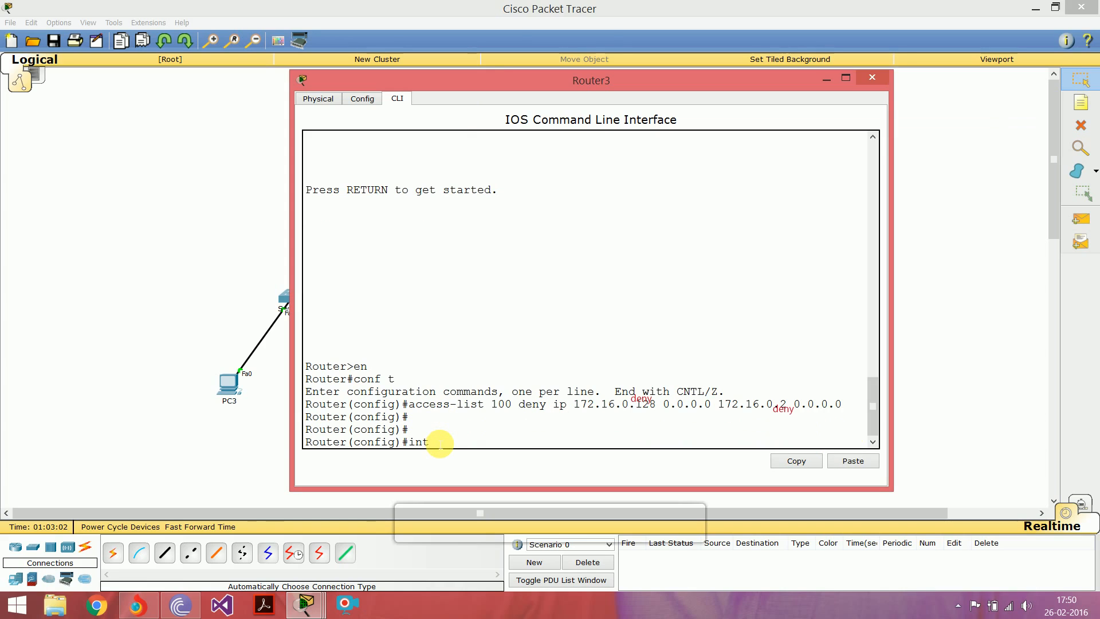
text( fa0/0)
key(Return)
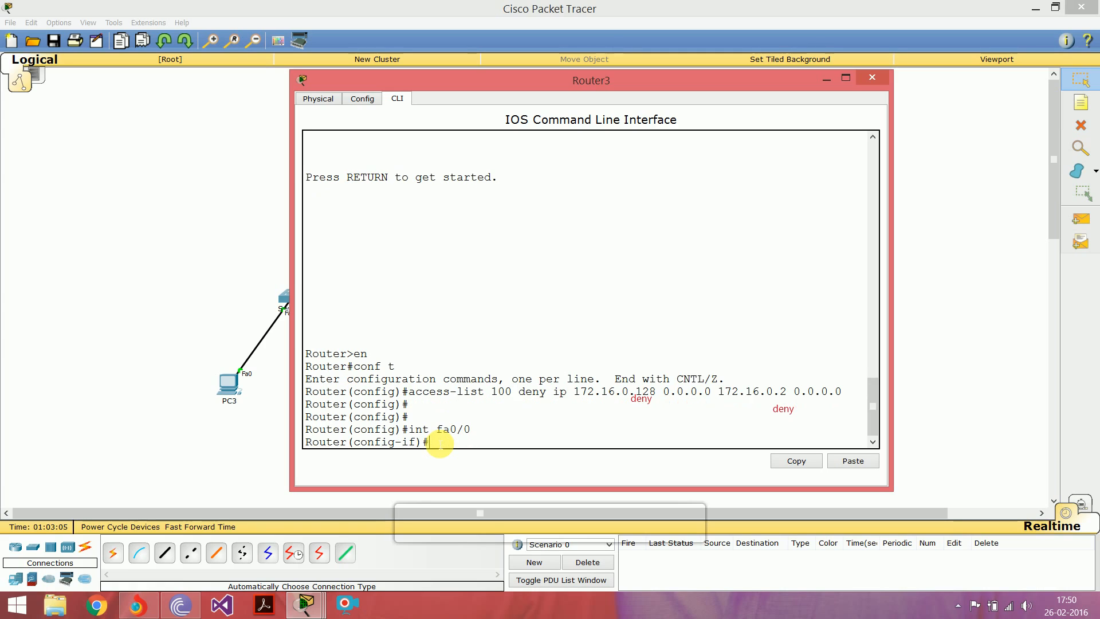
Step: Apply access list 100 inbound on the fa0/0 interface and return to privileged EXEC mode
text(ip access-group)
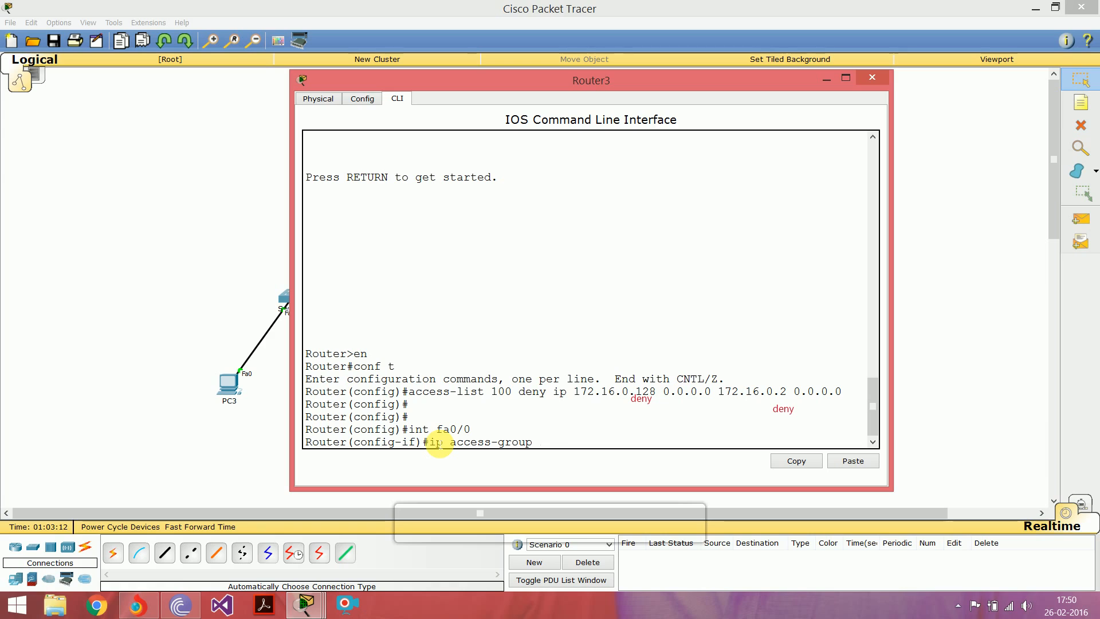
text( 100)
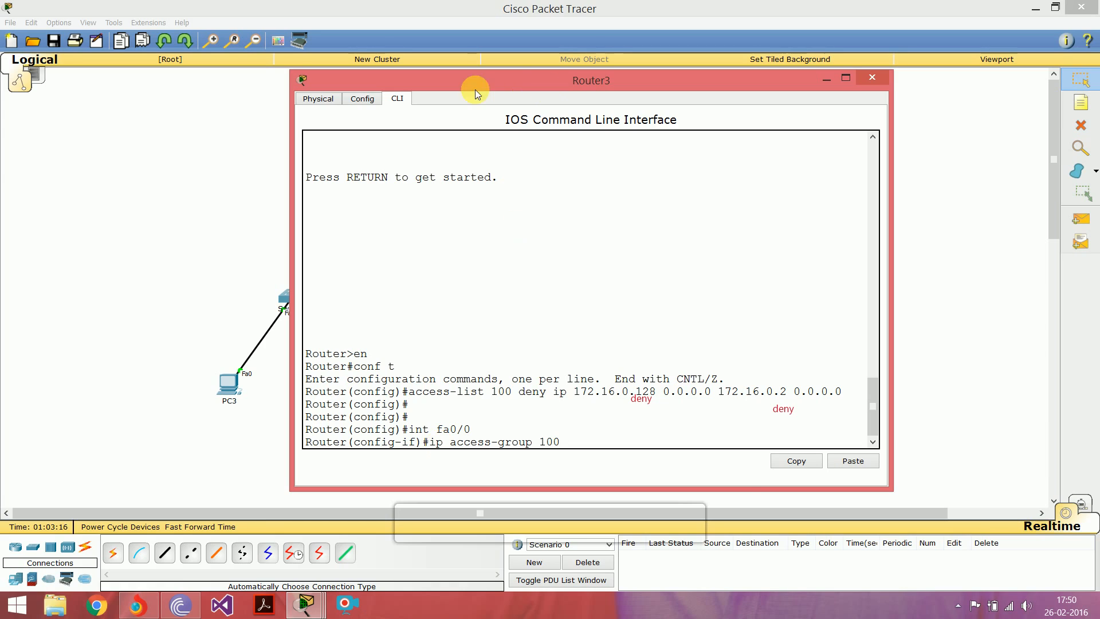
drag(495, 85, 197, 75)
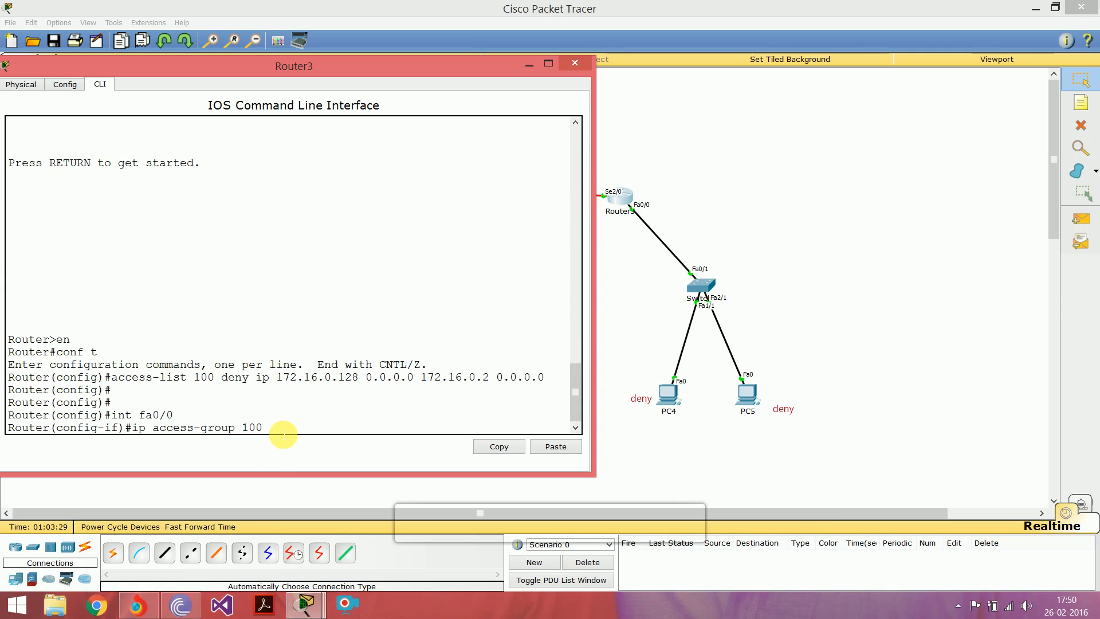
text(in)
key(Return)
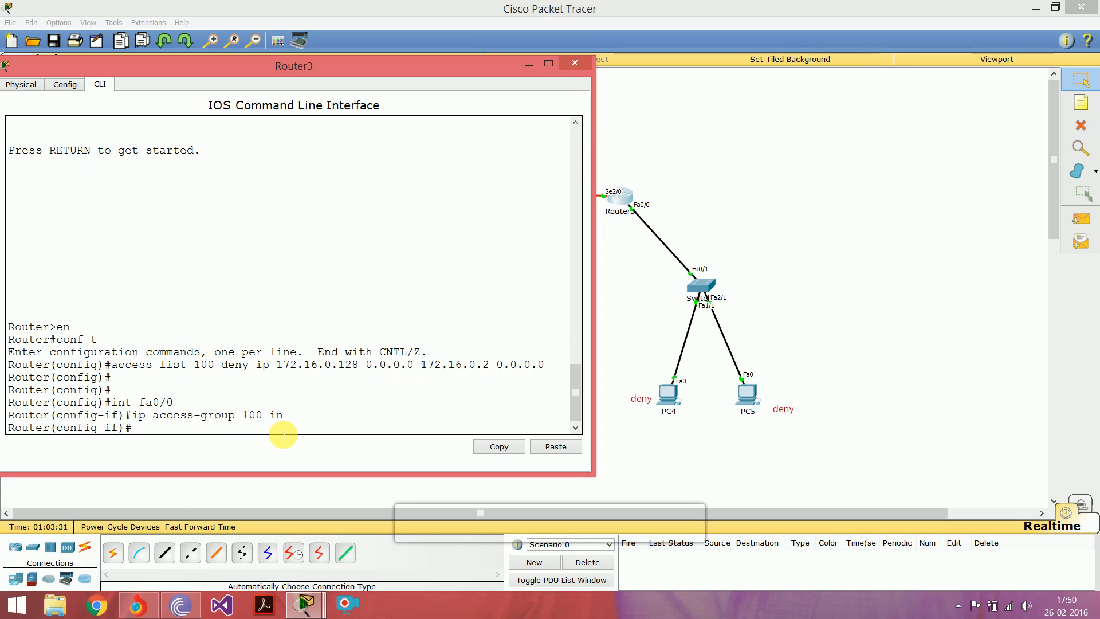
key(Return)
key(Return)
key(Return)
key(Return)
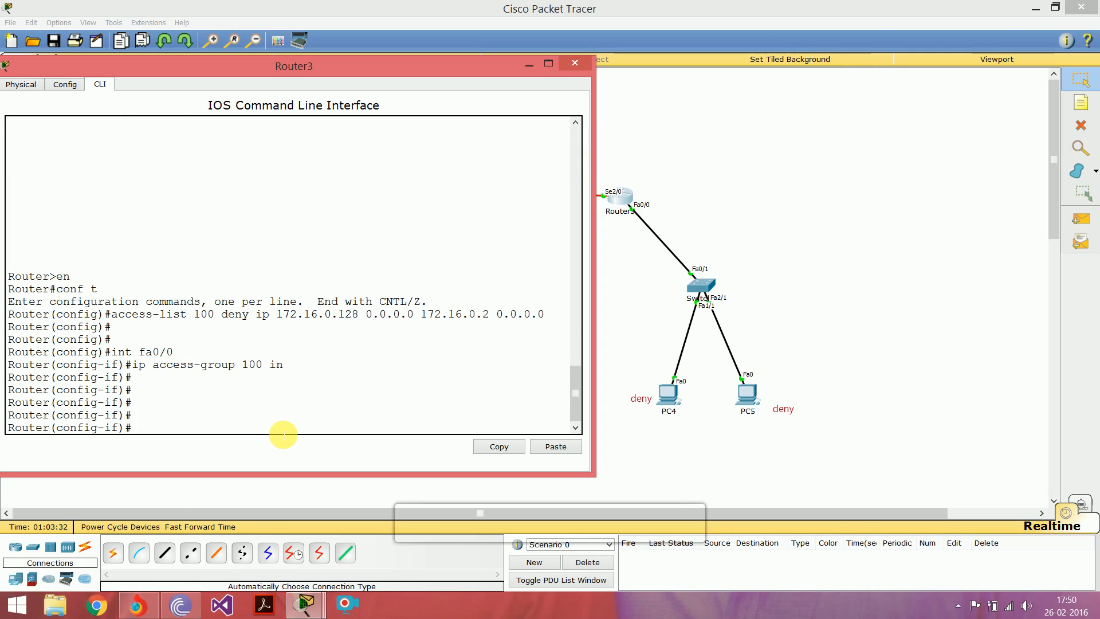
key(ctrl+z)
key(Return)
key(Return)
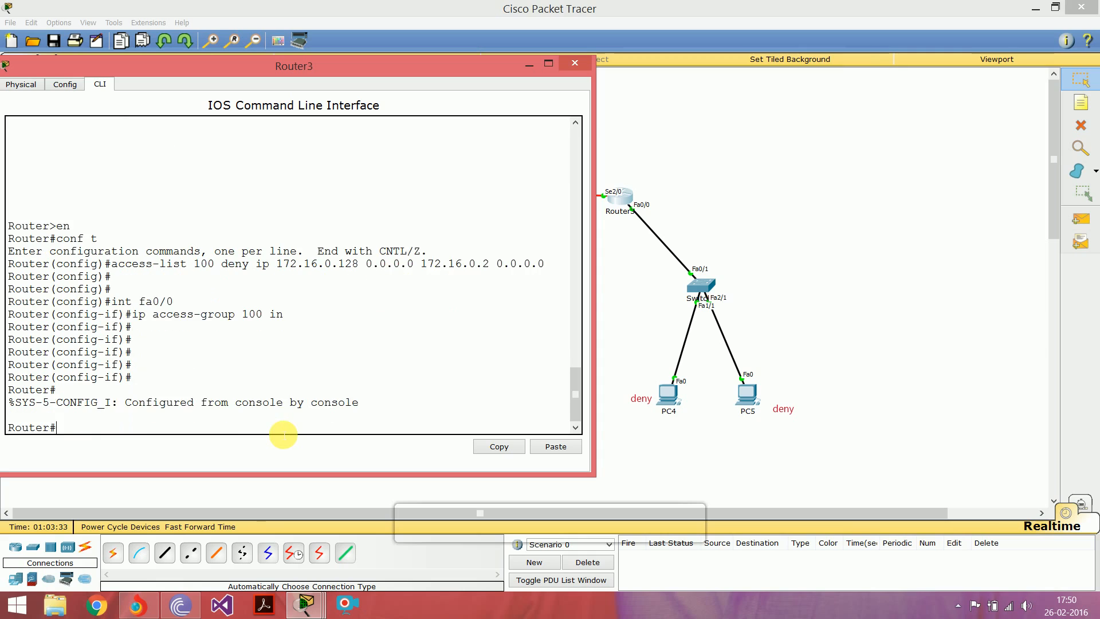
Step: Return to the network workspace and send a simple PDU from PC5 to PC3
click(753, 207)
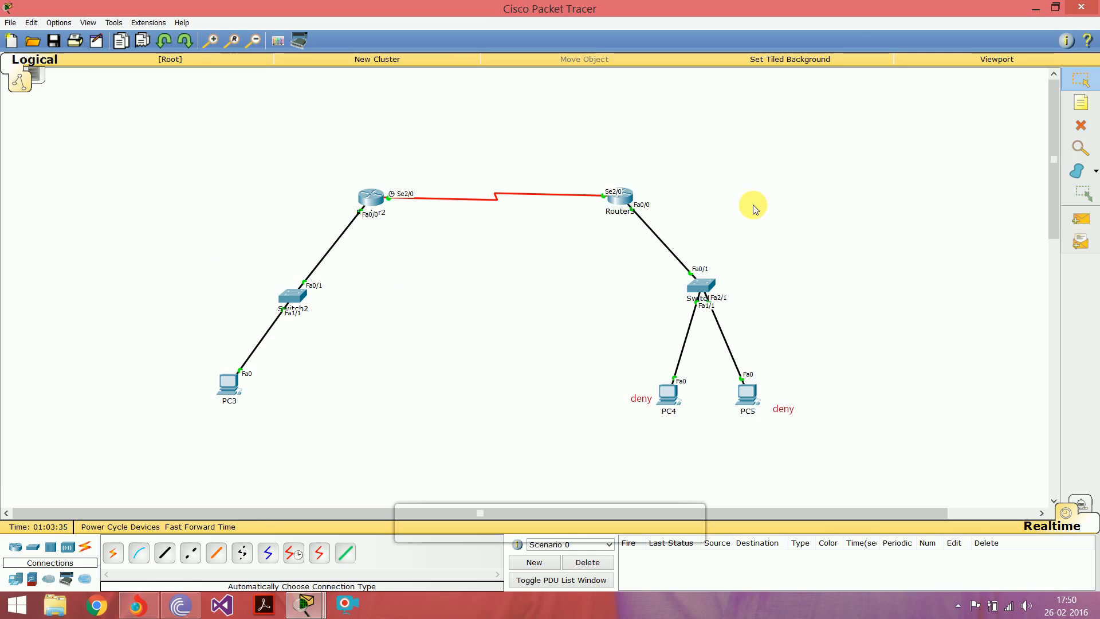
click(1083, 222)
click(759, 406)
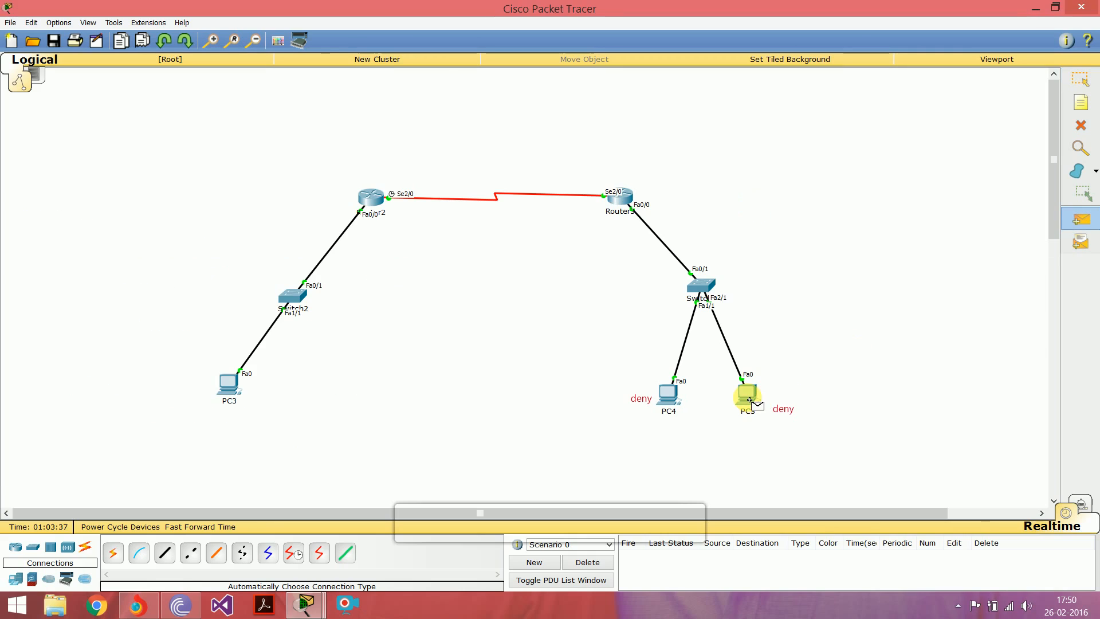
click(230, 394)
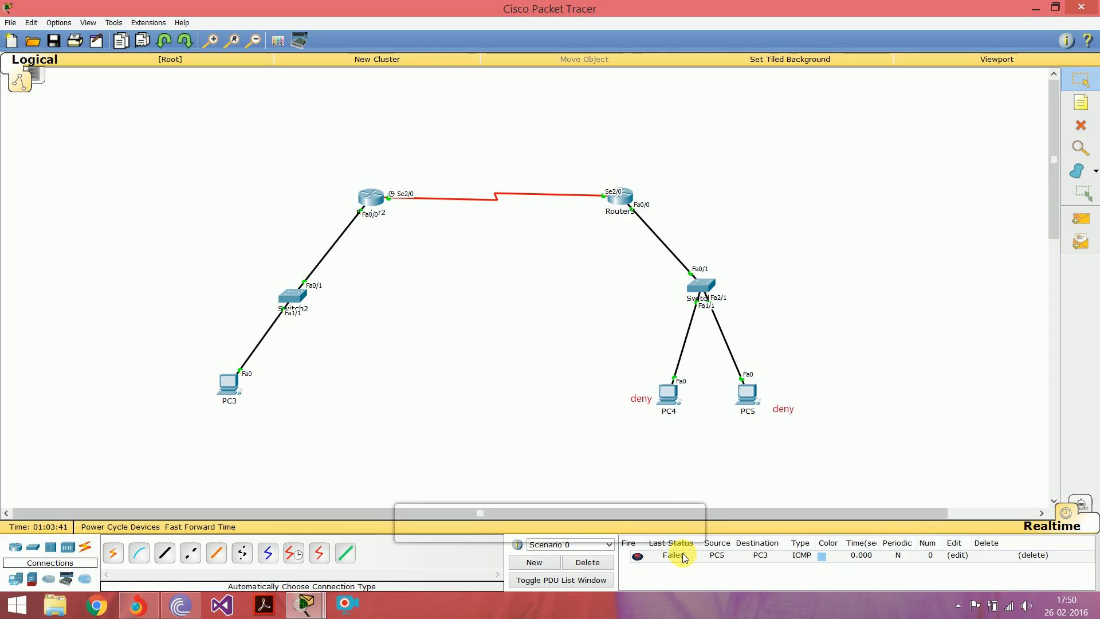
Step: Send a simple PDU from PC4 to PC3
click(1077, 221)
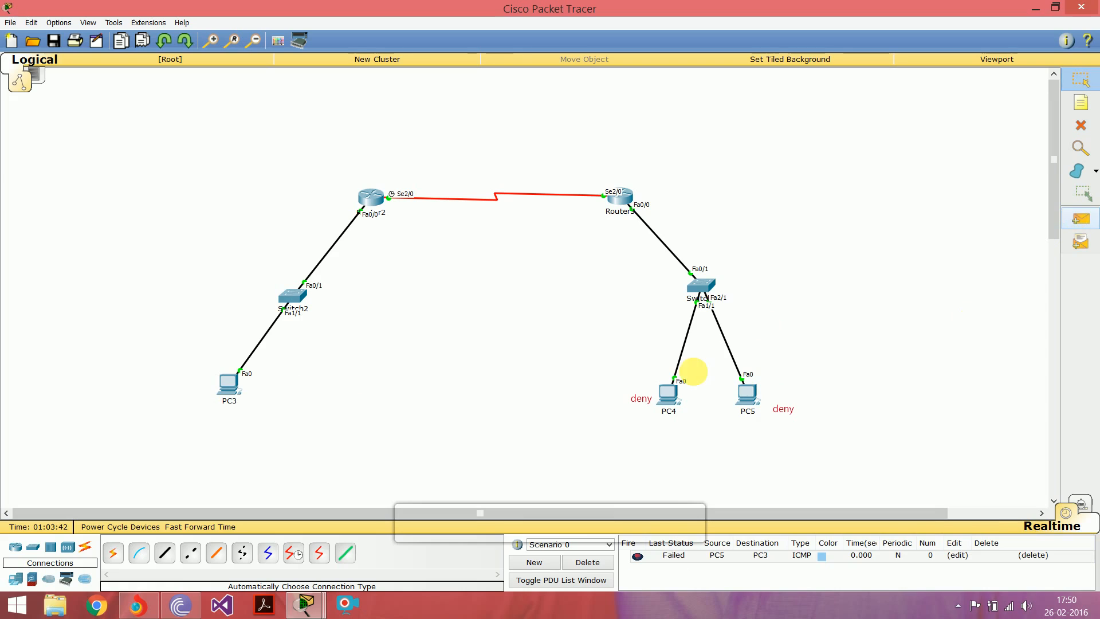
click(669, 394)
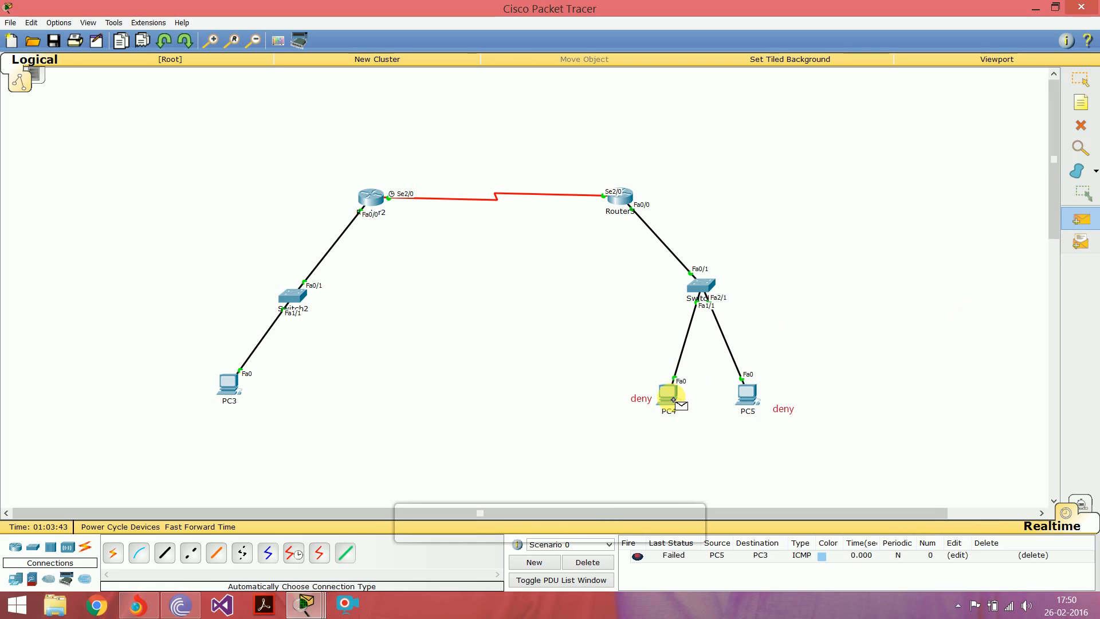
click(230, 381)
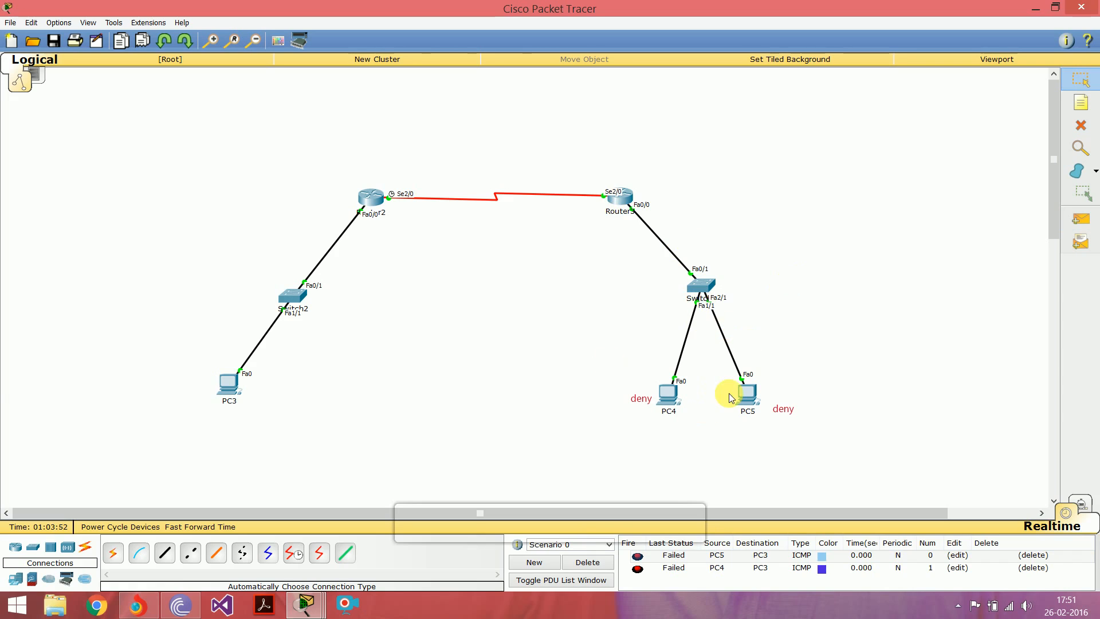
Step: Ping 172.16.0.2 again from PC4's command prompt and compare the replying address with the earlier ping output
click(669, 401)
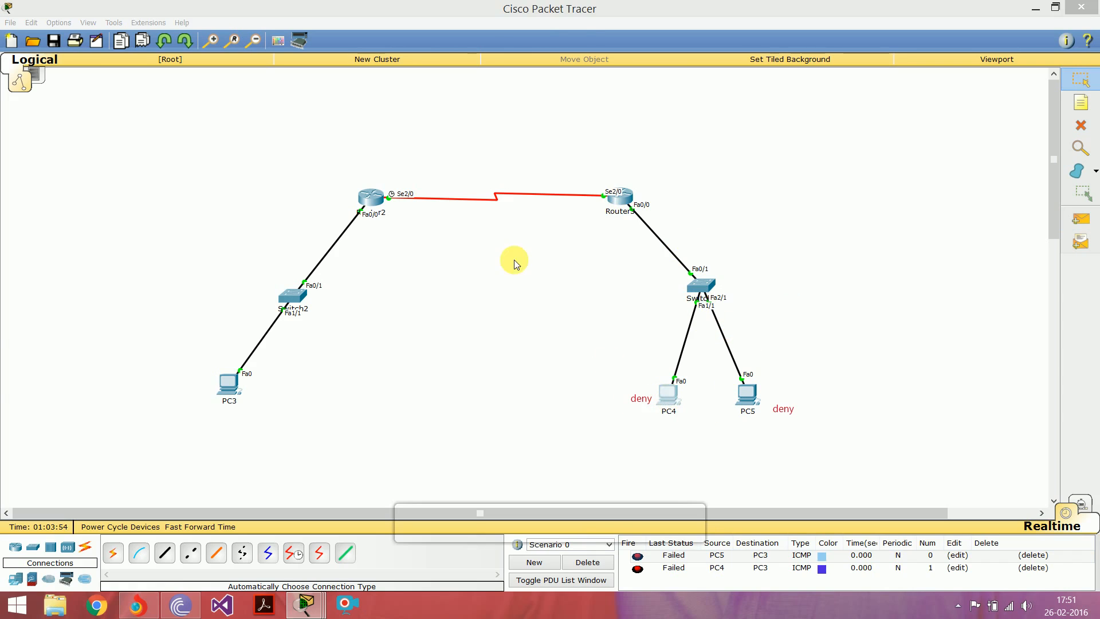
click(635, 173)
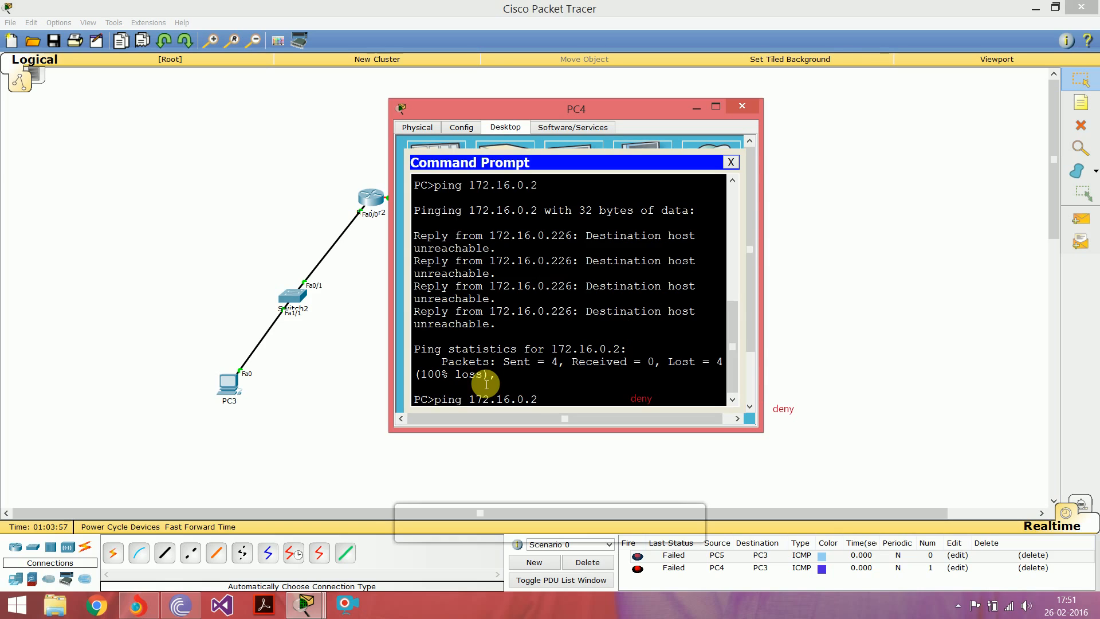
key(Return)
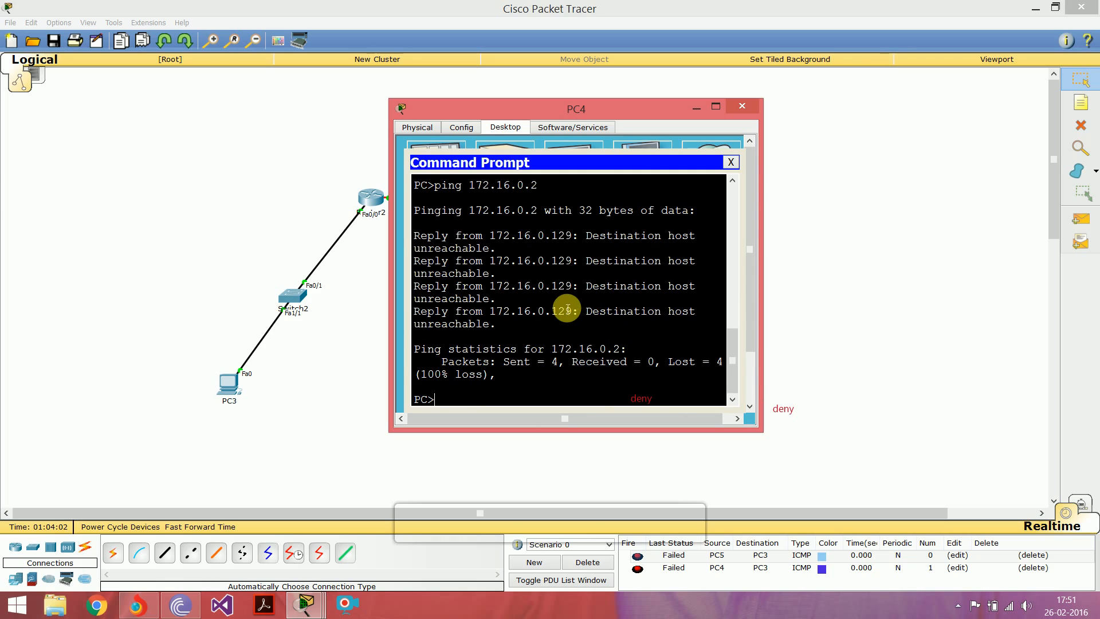
scroll(568, 310, up, 2)
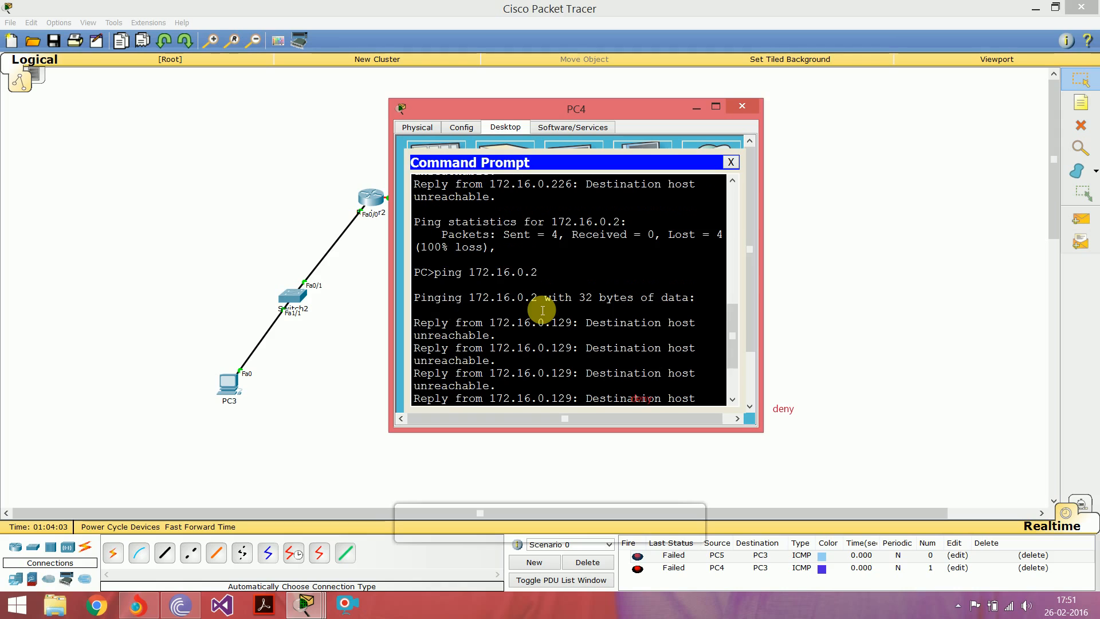
Step: Check the replying address in PC4's latest ping output against Router3 in the topology, and minimize the PC4 window
scroll(544, 310, up, 2)
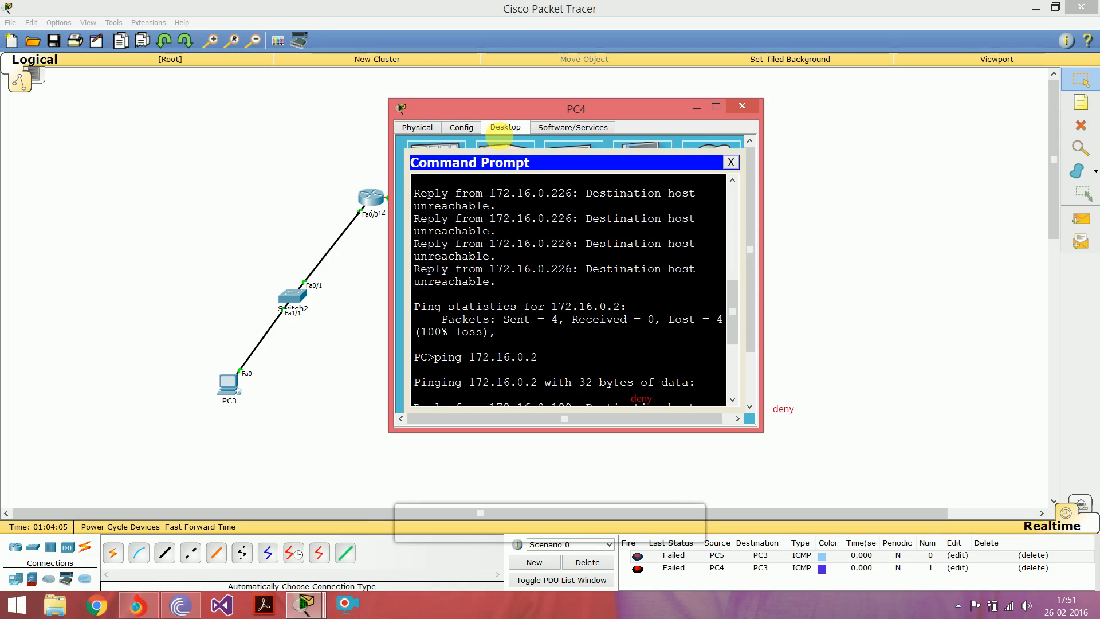
drag(491, 110, 559, 121)
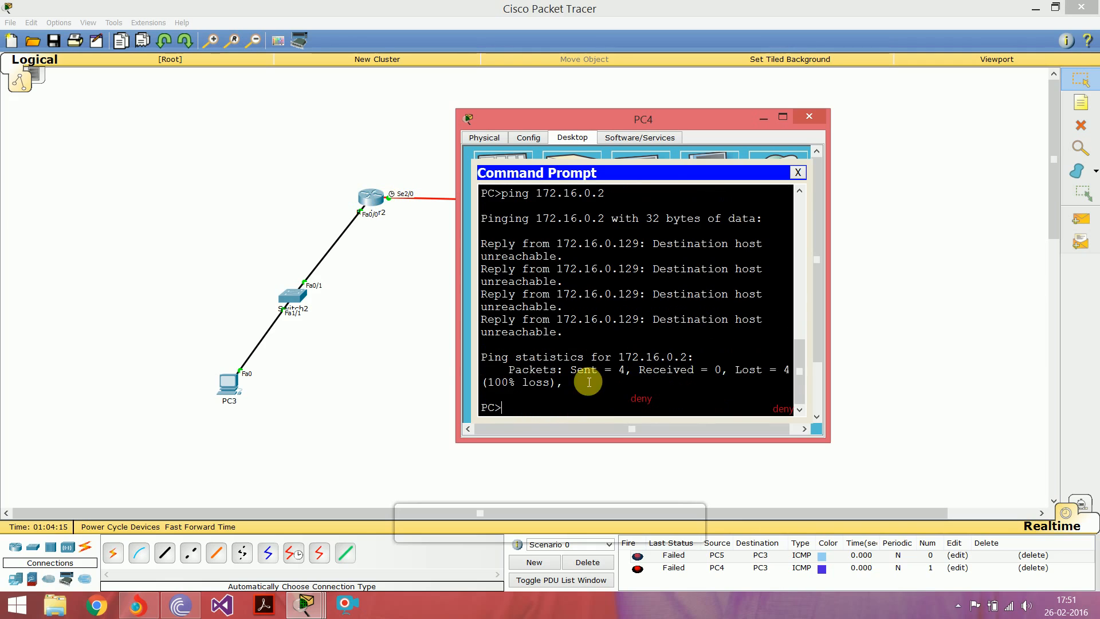
drag(639, 121, 388, 115)
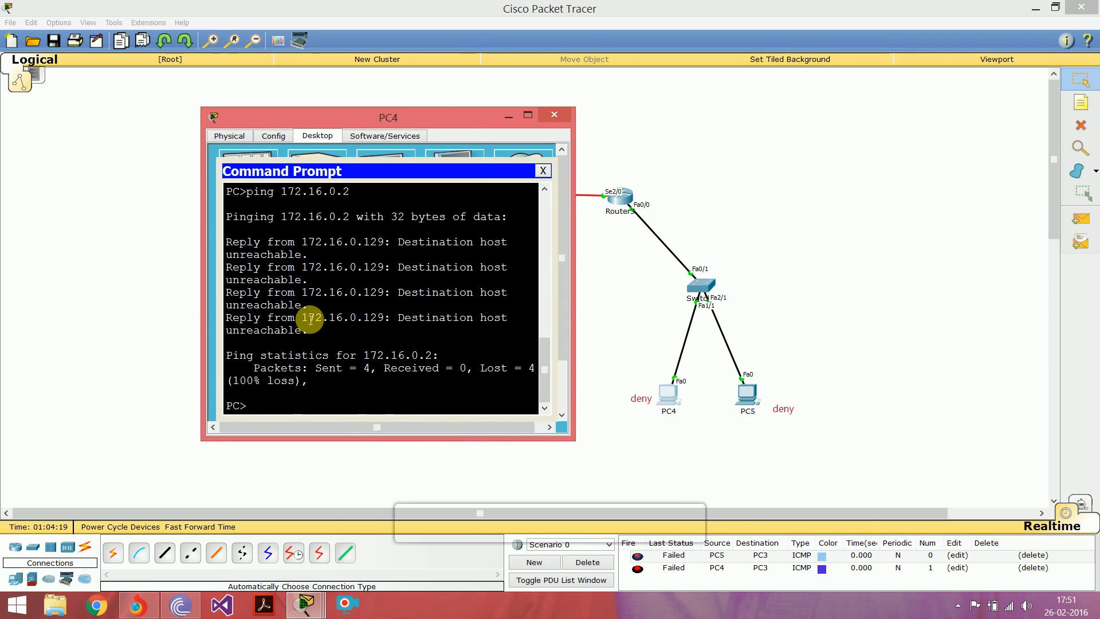
drag(304, 319, 383, 318)
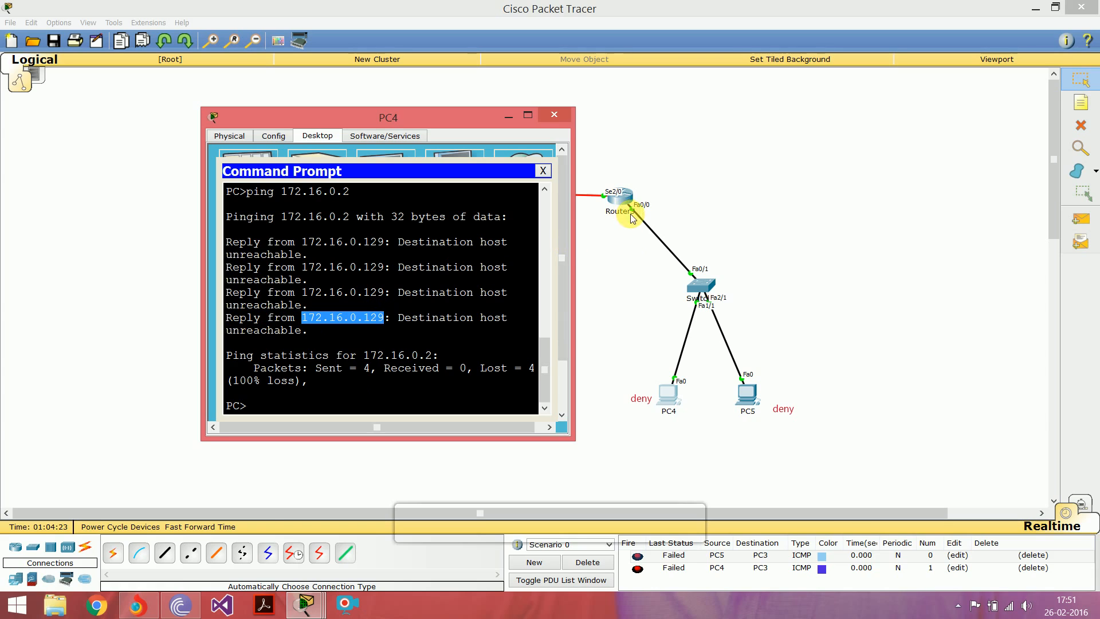
drag(393, 319, 484, 319)
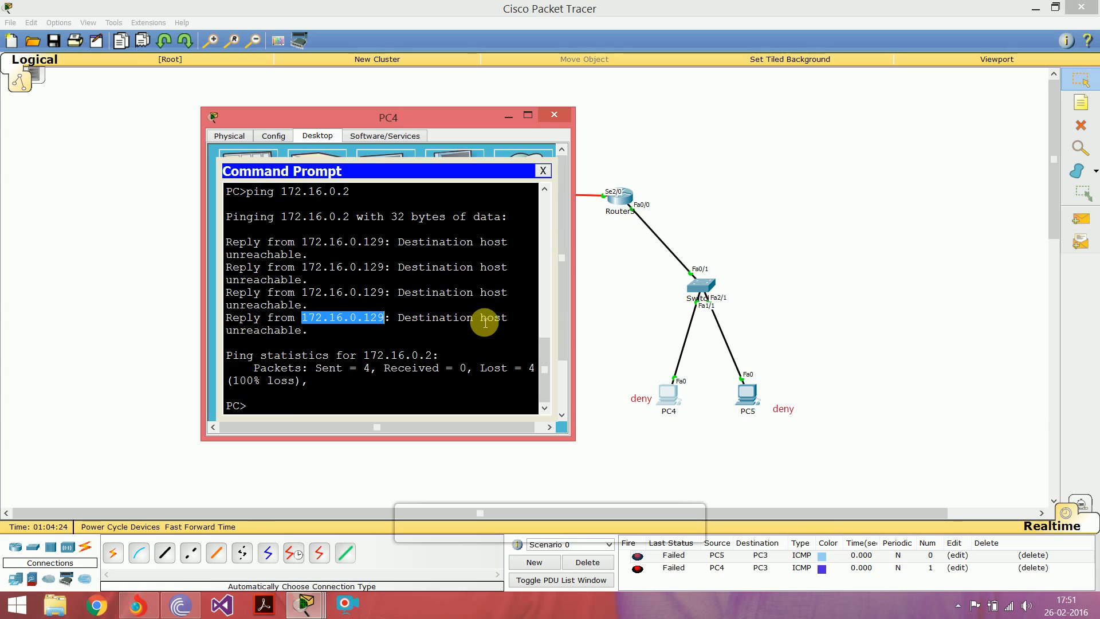
click(278, 408)
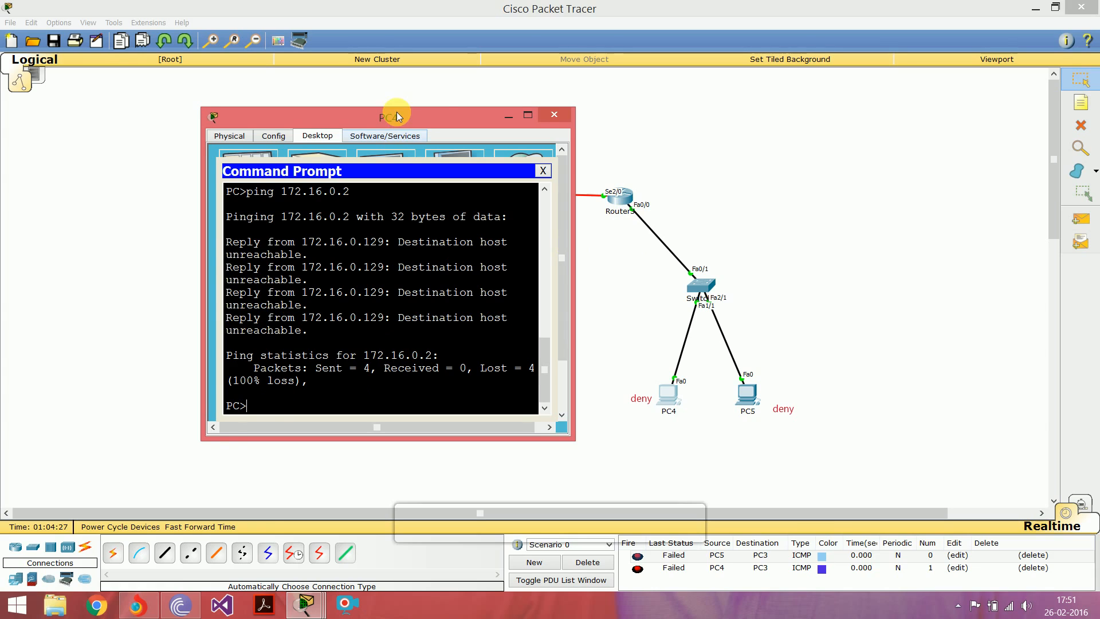
drag(396, 113, 434, 117)
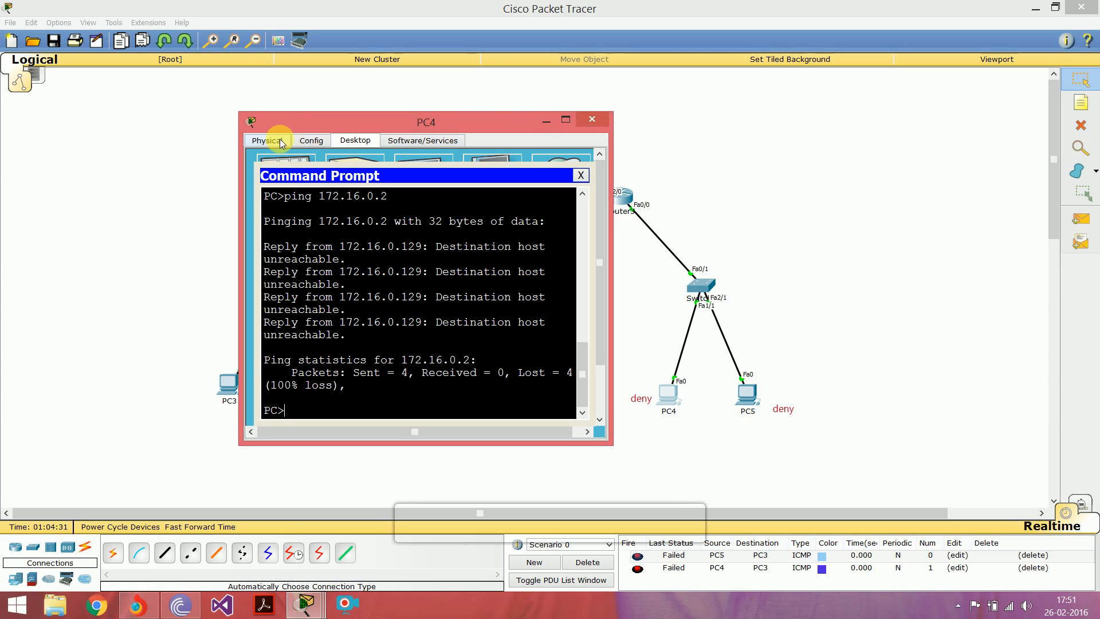
click(540, 121)
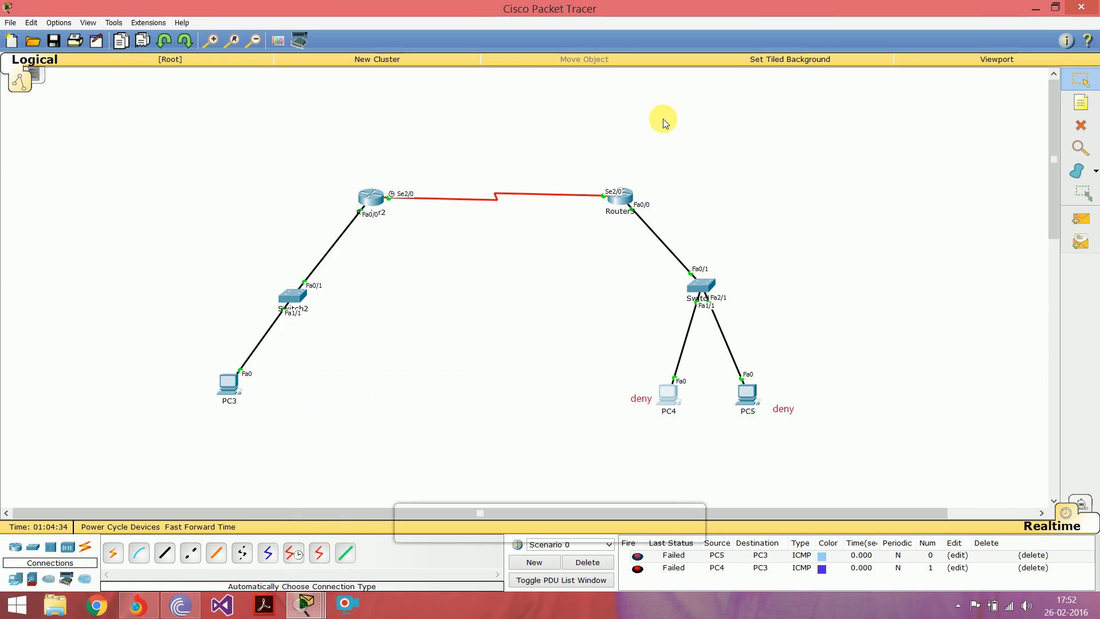